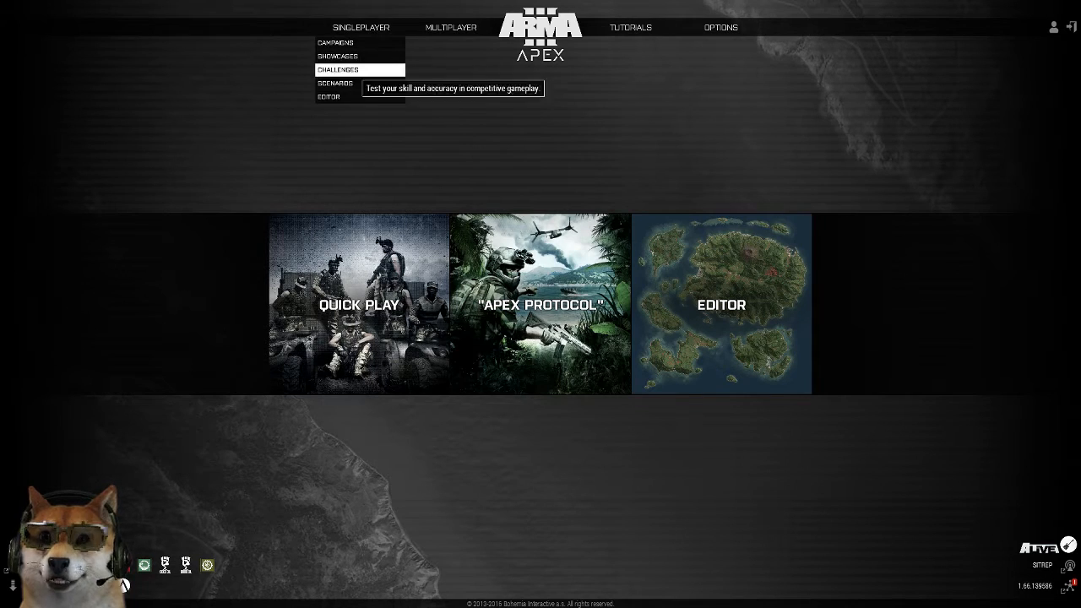
Open the scenario editor's map selection and preview Sahrani, Rahmadi, Zargabad and Takistan Mountains
{"action": "left_click", "coordinate": [346, 95]}
{"action": "scroll", "coordinate": [410, 304], "scroll_direction": "up", "scroll_amount": 3}
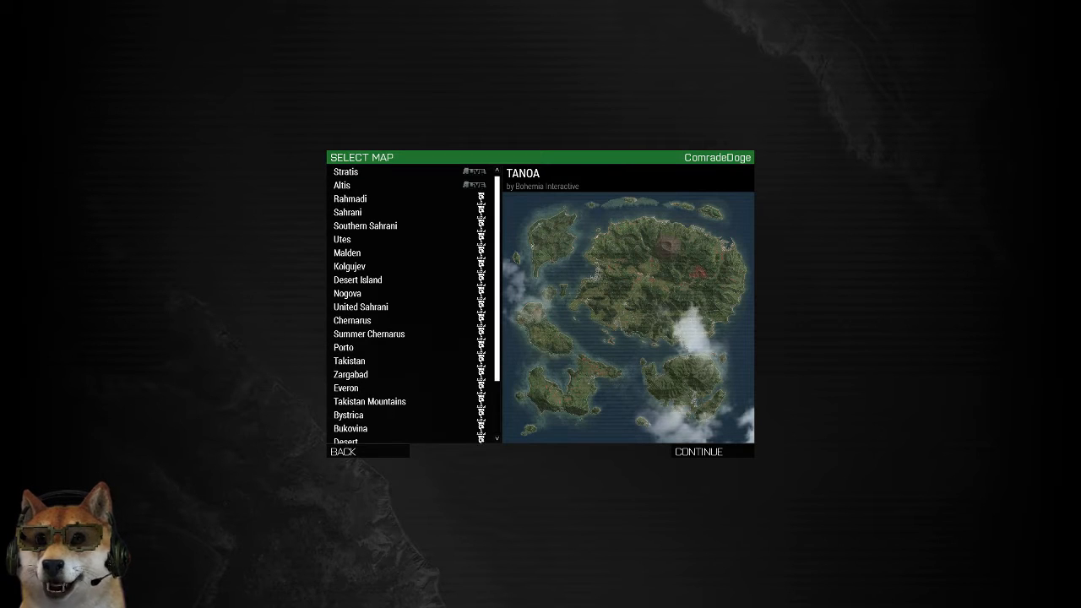
{"action": "left_click", "coordinate": [365, 225]}
{"action": "left_click", "coordinate": [364, 212]}
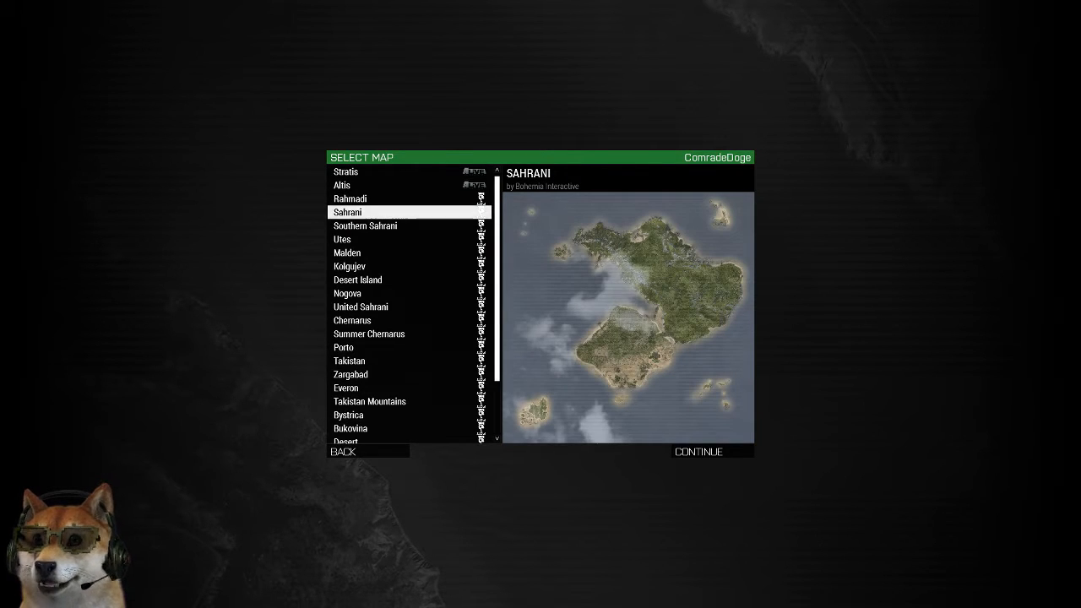
{"action": "left_click", "coordinate": [350, 199]}
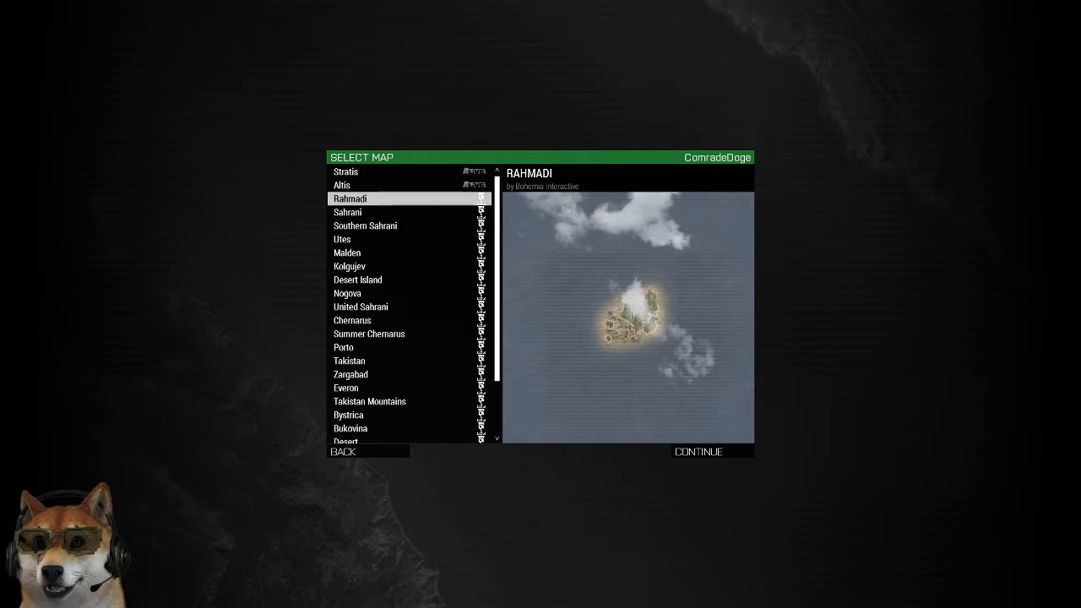
{"action": "scroll", "coordinate": [409, 304], "scroll_direction": "down", "scroll_amount": 1}
{"action": "left_click", "coordinate": [350, 335]}
{"action": "left_click", "coordinate": [350, 347]}
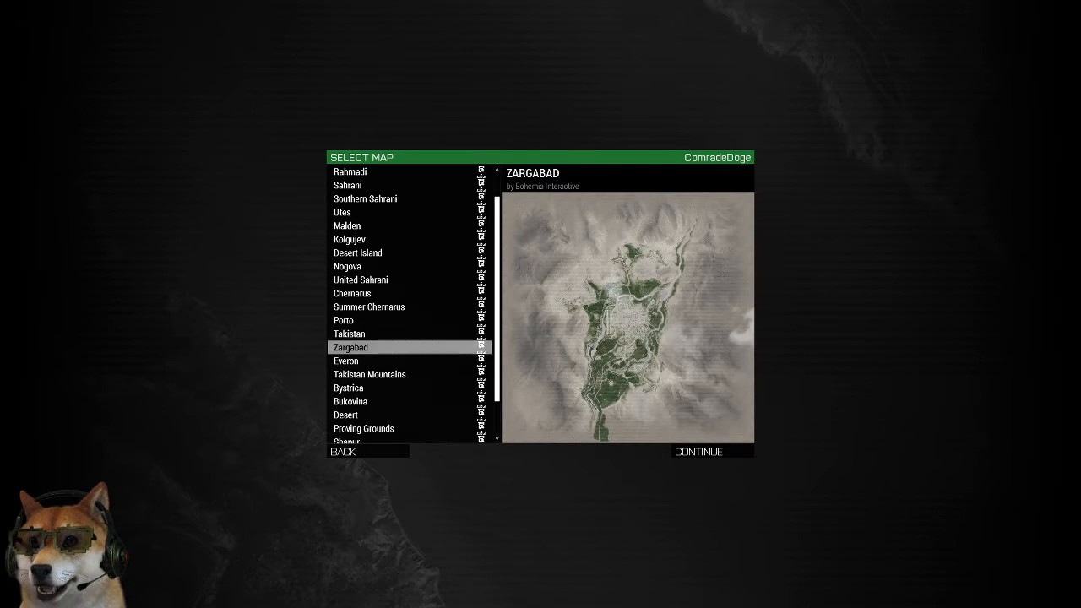
{"action": "left_click", "coordinate": [410, 362]}
{"action": "left_click", "coordinate": [413, 375]}
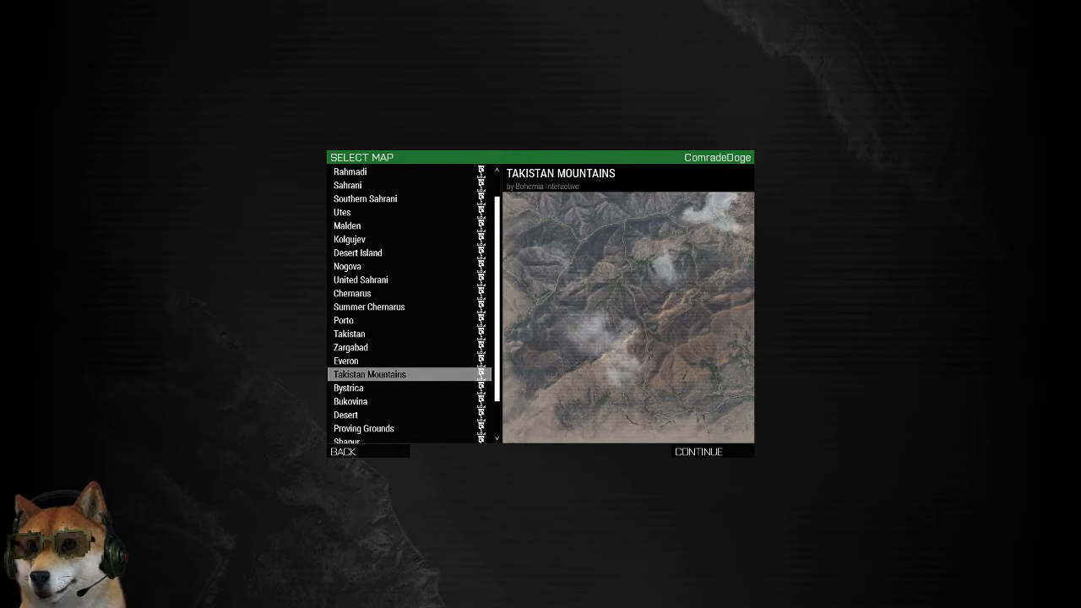
Preview the Bystrica, Bukovina, Proving Grounds, Desert Island, Chernarus, United Sahrani, Kolgujev and Malden maps
{"action": "scroll", "coordinate": [409, 338], "scroll_direction": "down", "scroll_amount": 2}
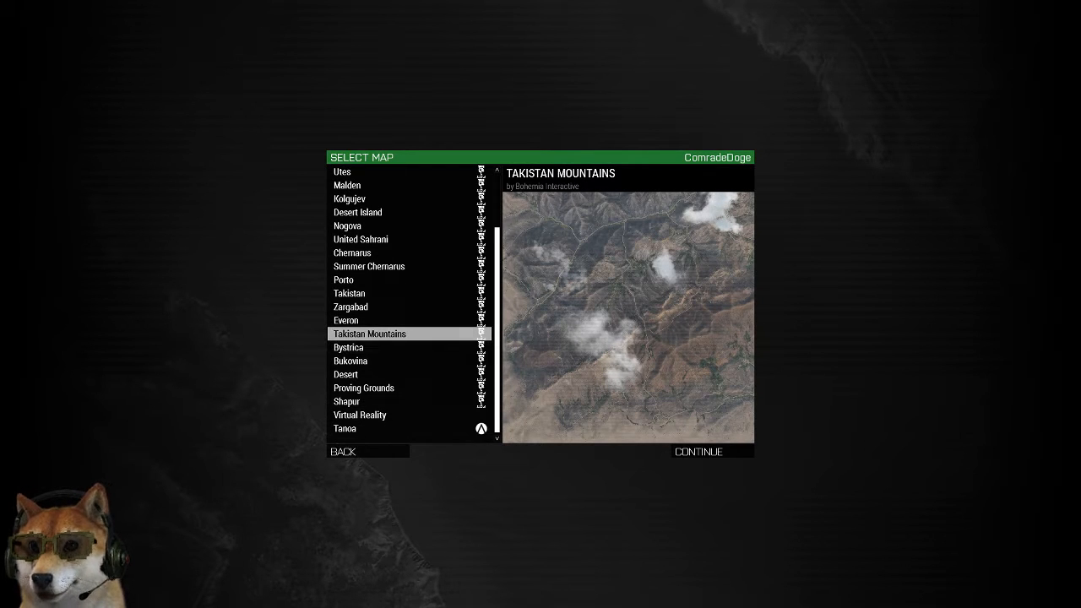
{"action": "left_click", "coordinate": [409, 347]}
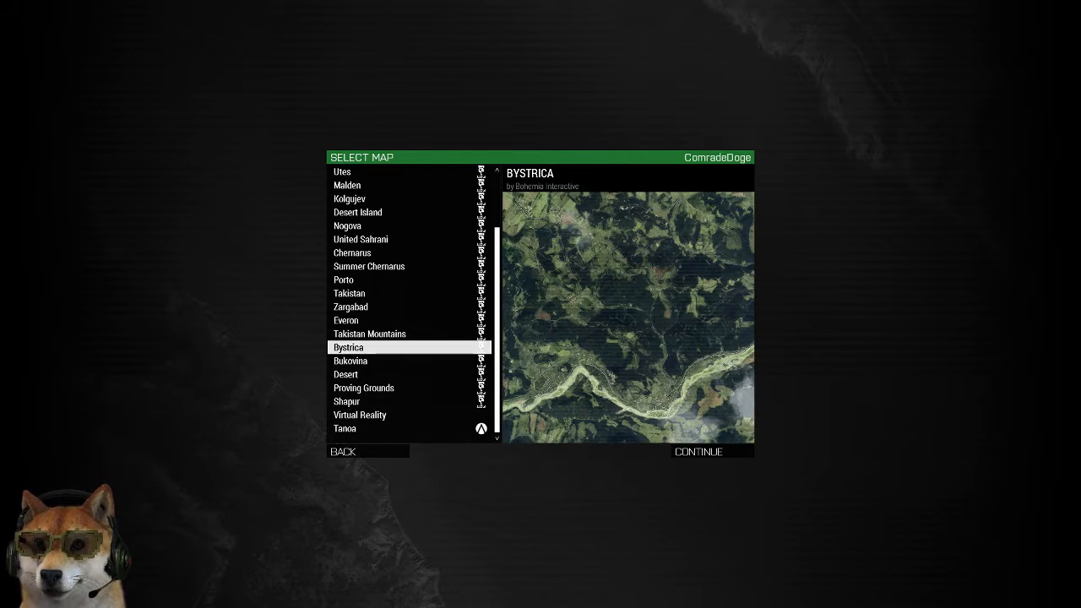
{"action": "left_click", "coordinate": [409, 360]}
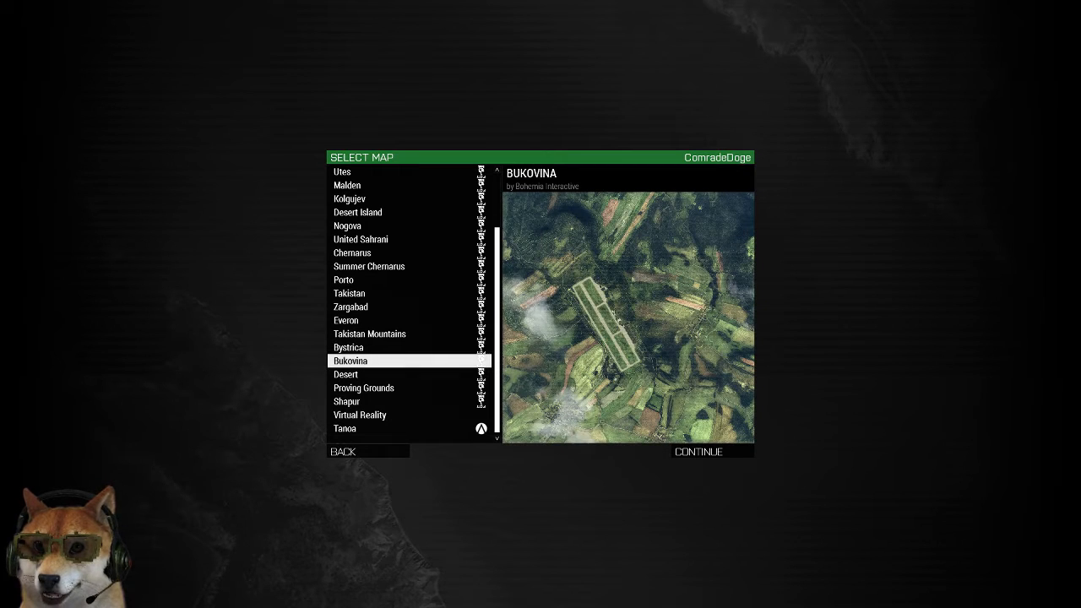
{"action": "left_click", "coordinate": [409, 374]}
{"action": "left_click", "coordinate": [410, 388]}
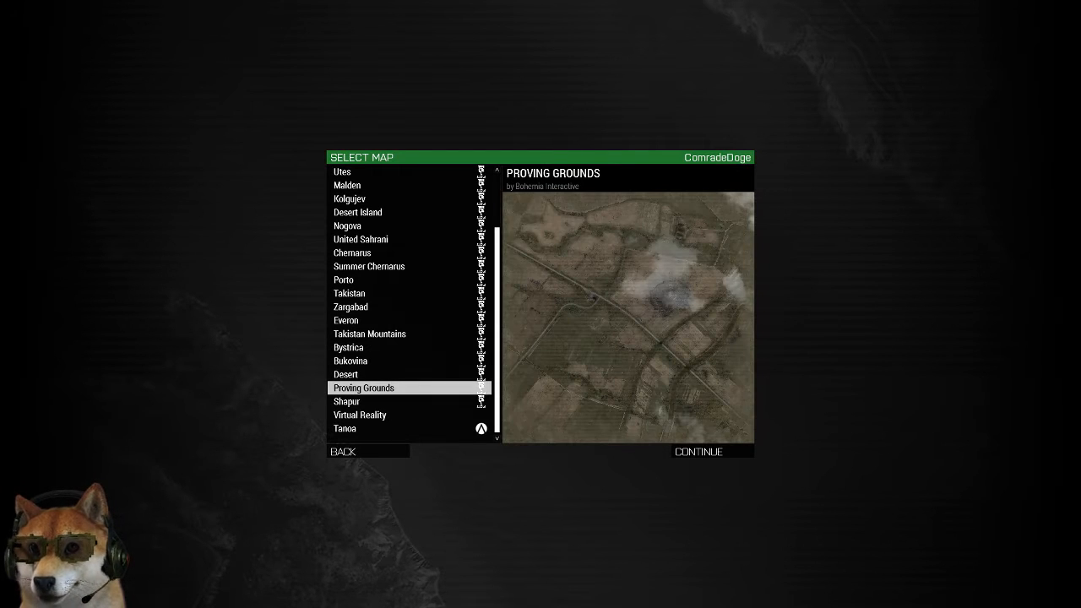
{"action": "scroll", "coordinate": [409, 338], "scroll_direction": "up", "scroll_amount": 3}
{"action": "left_click", "coordinate": [409, 279]}
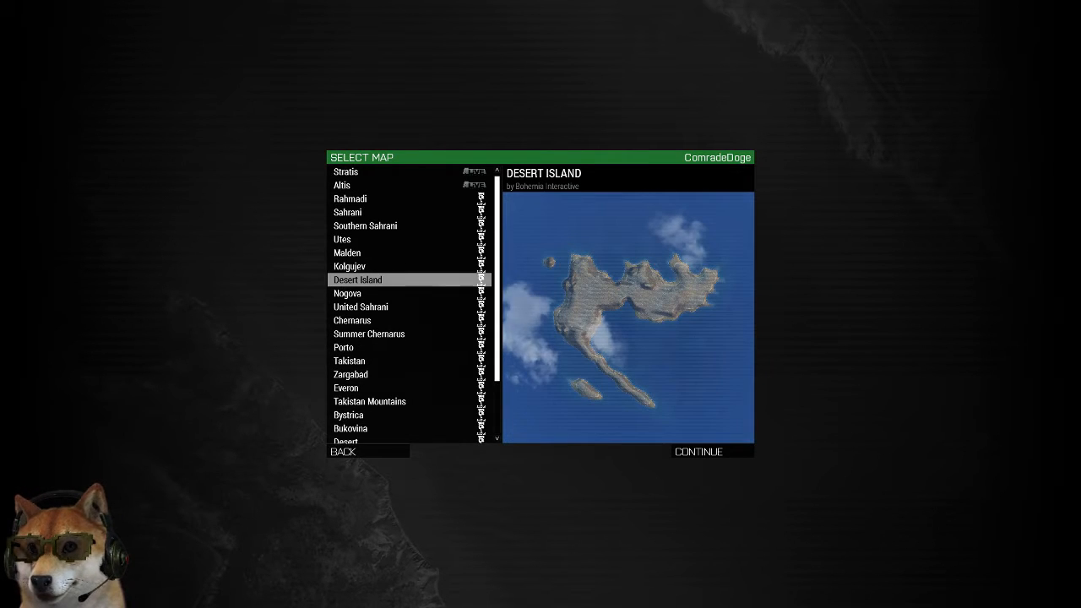
{"action": "left_click", "coordinate": [410, 320]}
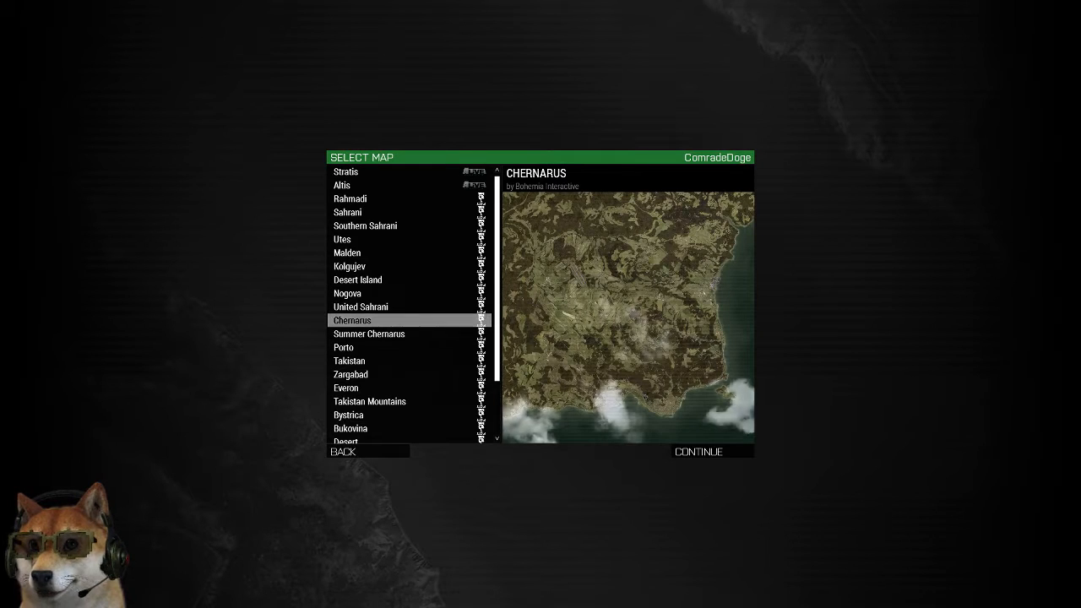
{"action": "left_click", "coordinate": [409, 307]}
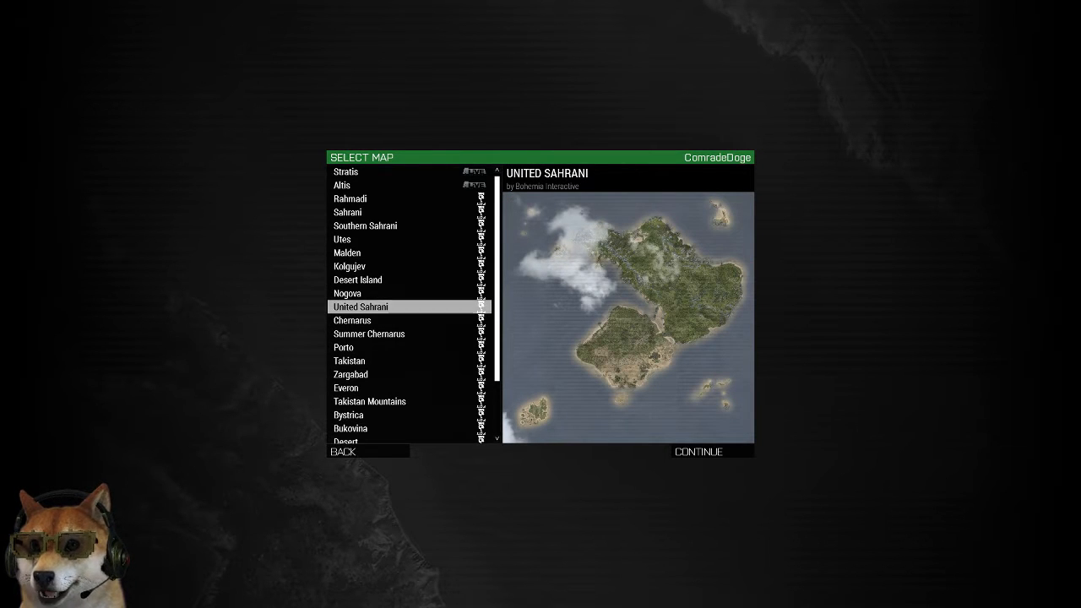
{"action": "left_click", "coordinate": [409, 266]}
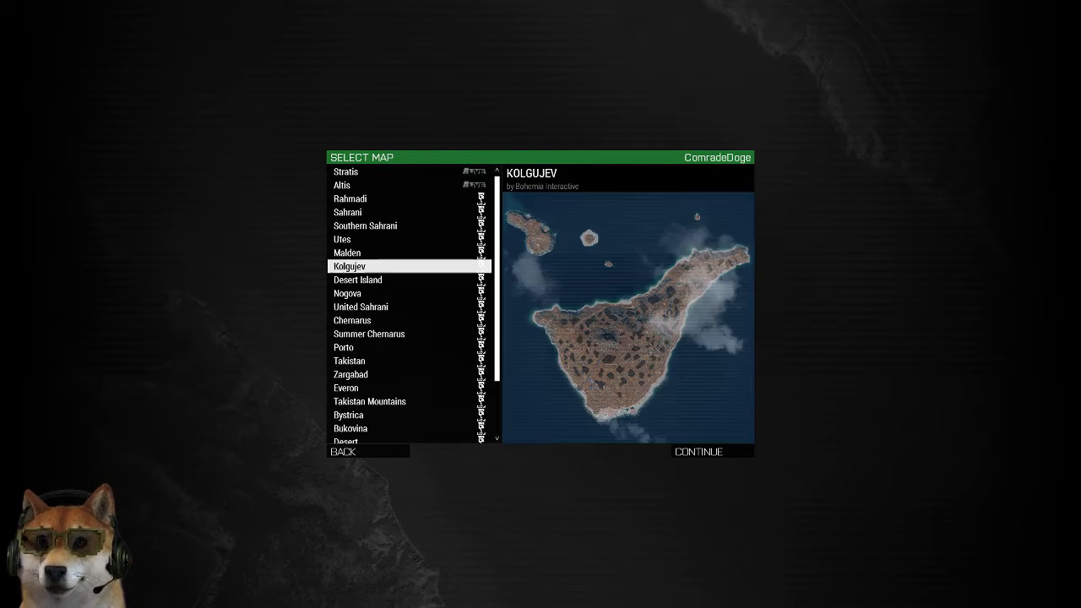
{"action": "left_click", "coordinate": [409, 252]}
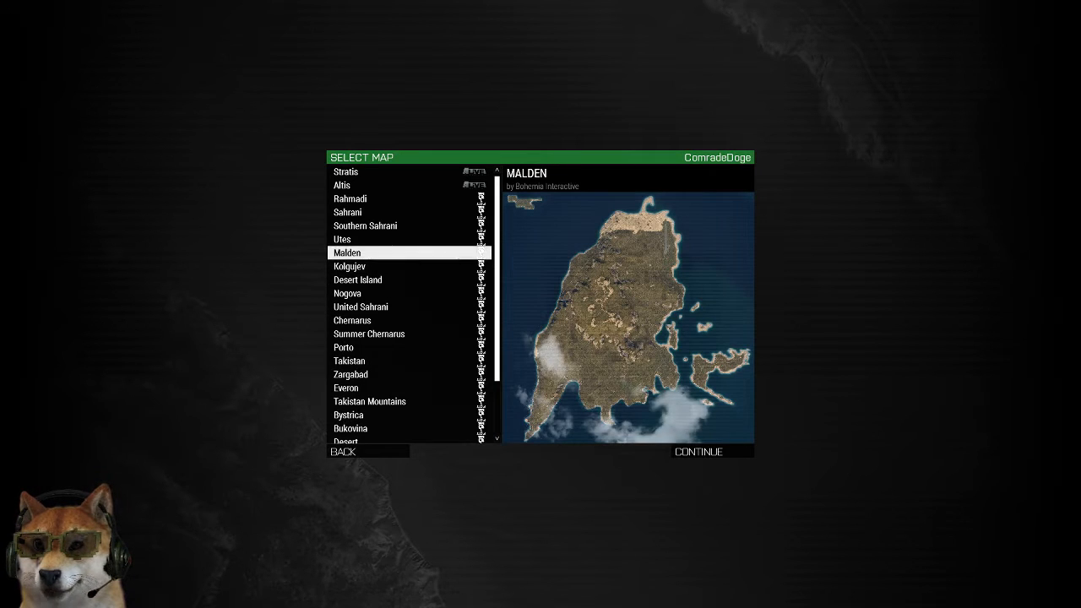
Preview the Altis, Stratis, Sahrani, Southern Sahrani, Kolgujev and United Sahrani maps for comparison
{"action": "left_click", "coordinate": [409, 212]}
{"action": "left_click", "coordinate": [410, 199]}
{"action": "left_click", "coordinate": [409, 185]}
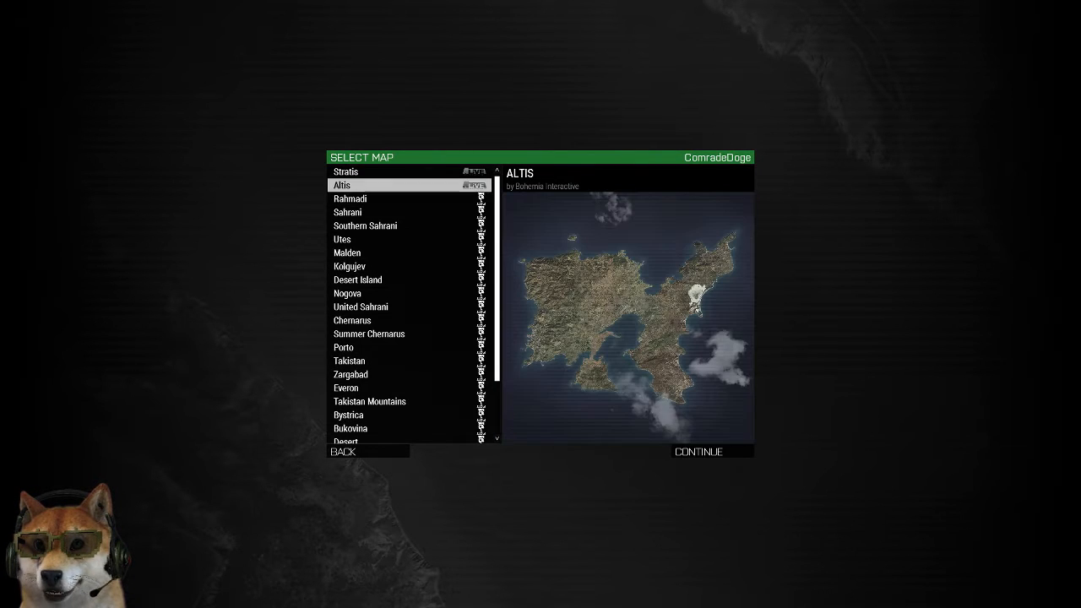
{"action": "left_click", "coordinate": [410, 172]}
{"action": "left_click", "coordinate": [409, 212]}
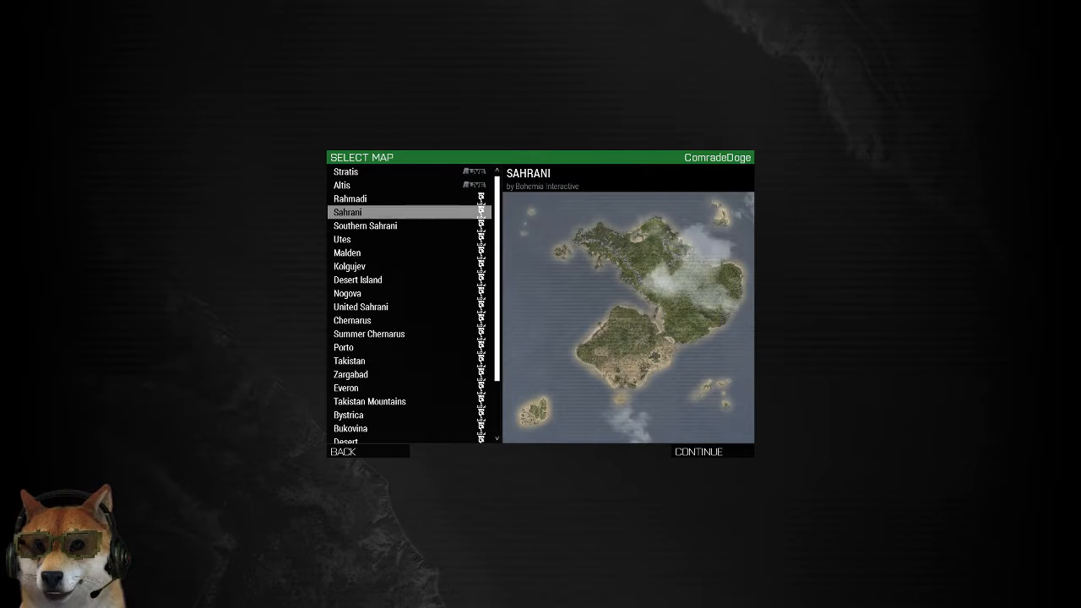
{"action": "left_click", "coordinate": [410, 199]}
{"action": "left_click", "coordinate": [409, 211]}
{"action": "left_click", "coordinate": [409, 225]}
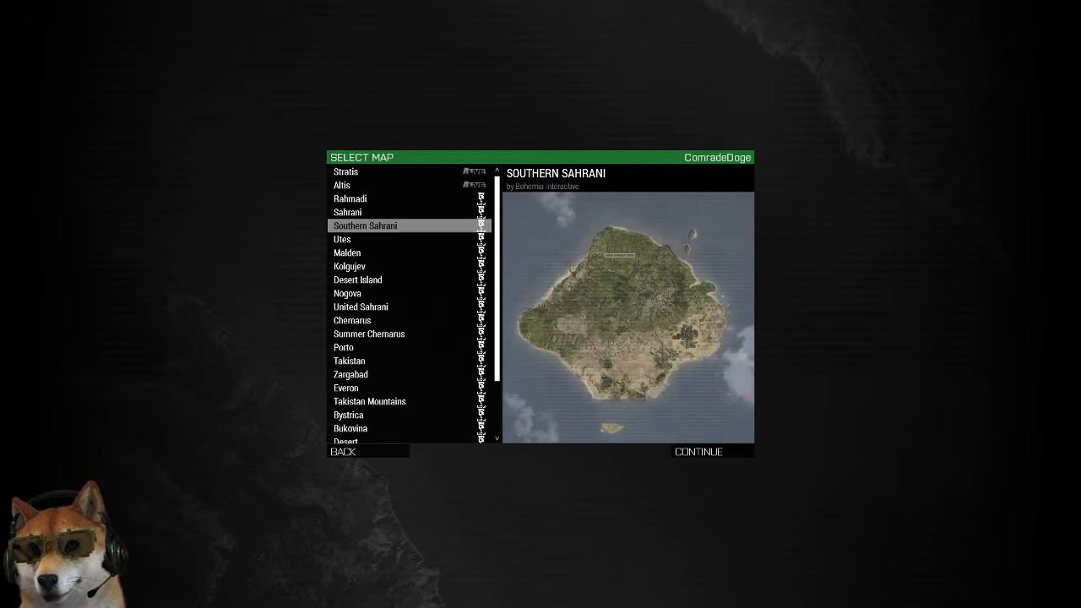
{"action": "left_click", "coordinate": [410, 239]}
{"action": "left_click", "coordinate": [409, 266]}
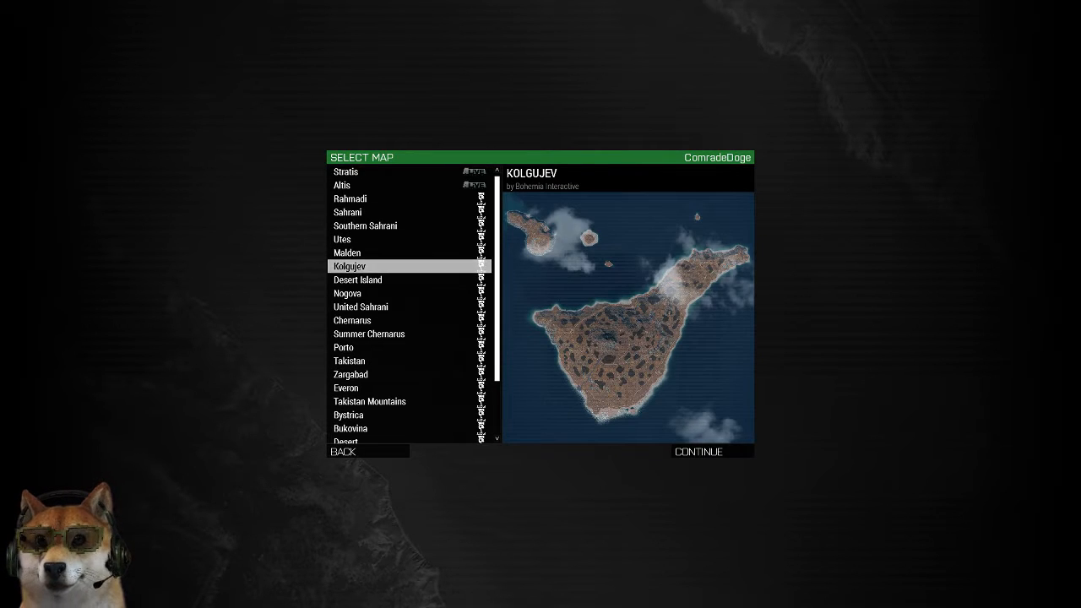
{"action": "left_click", "coordinate": [409, 279]}
{"action": "left_click", "coordinate": [409, 293]}
{"action": "left_click", "coordinate": [410, 307]}
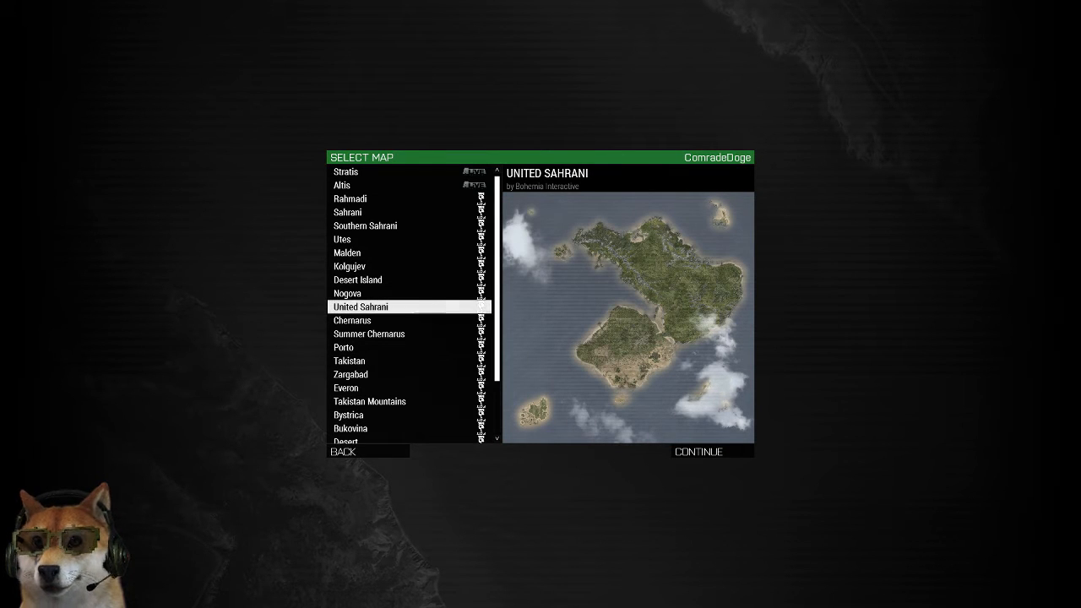
Preview Summer Chernarus and Takistan, and load the Zargabad map in the editor
{"action": "scroll", "coordinate": [409, 304], "scroll_direction": "down", "scroll_amount": 2}
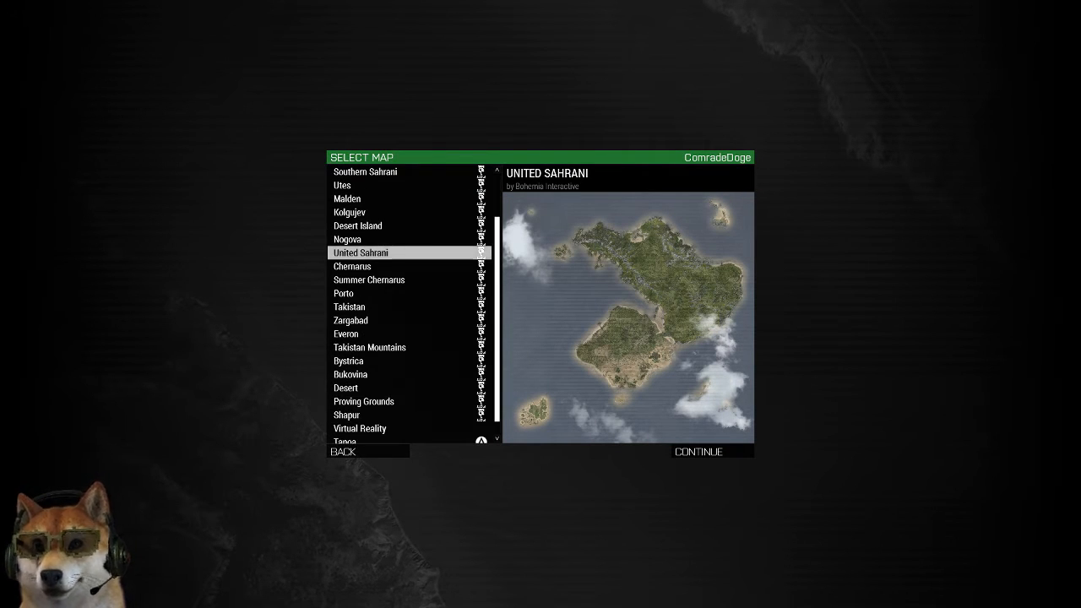
{"action": "left_click", "coordinate": [422, 279]}
{"action": "scroll", "coordinate": [422, 280], "scroll_direction": "down", "scroll_amount": 1}
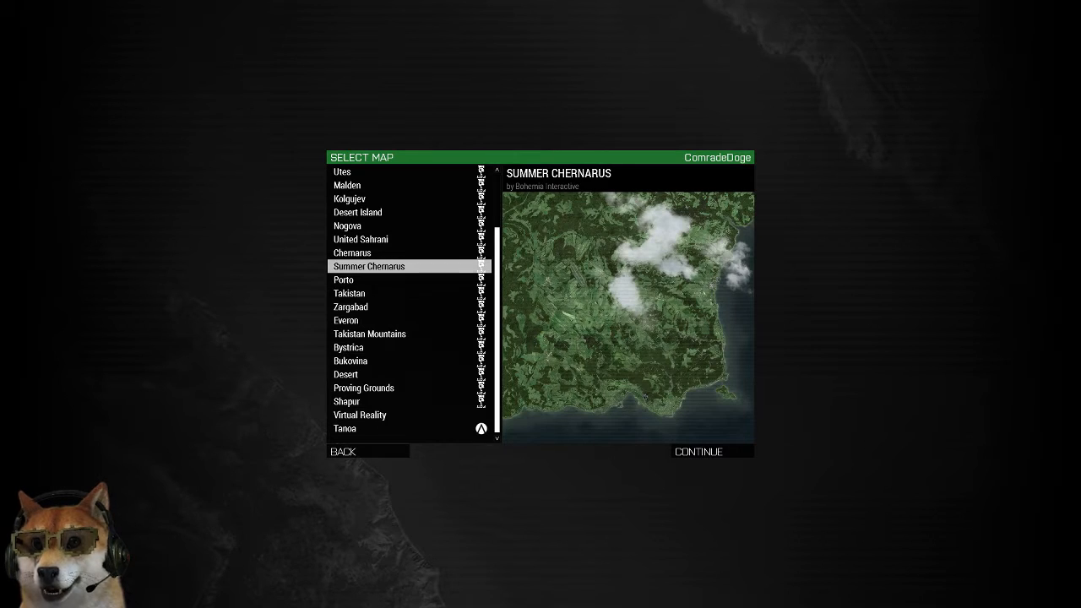
{"action": "left_click", "coordinate": [409, 293]}
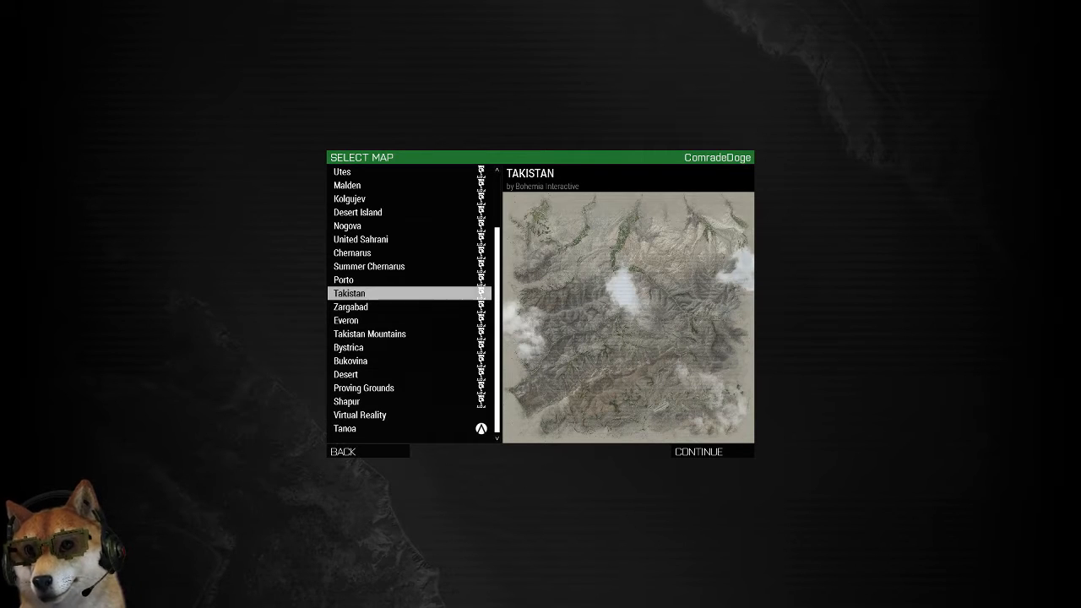
{"action": "left_click", "coordinate": [379, 306]}
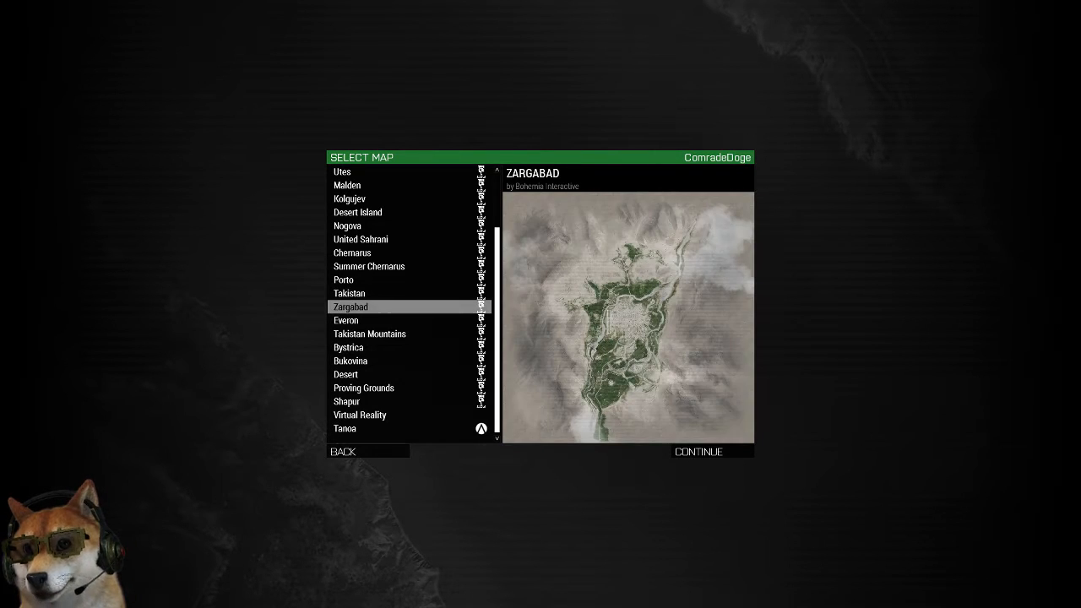
{"action": "left_click", "coordinate": [711, 452]}
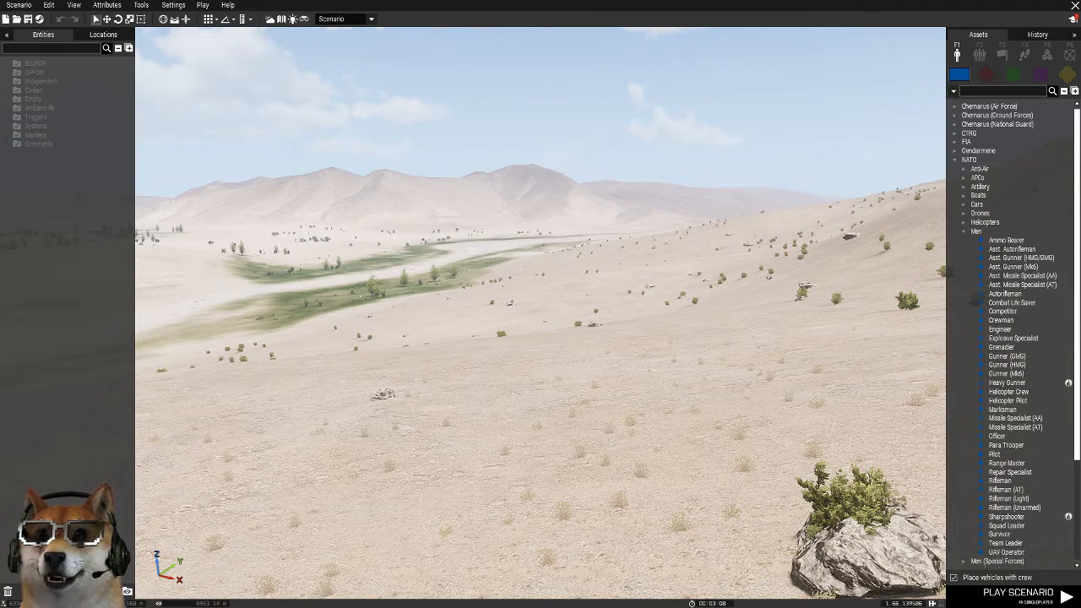
Examine the Zargabad terrain from the air, from the farmland near Yarum to the town's main road
{"action": "right_click_drag", "start_coordinate": [541, 313], "coordinate": [743, 309]}
{"action": "key", "text": "w"}
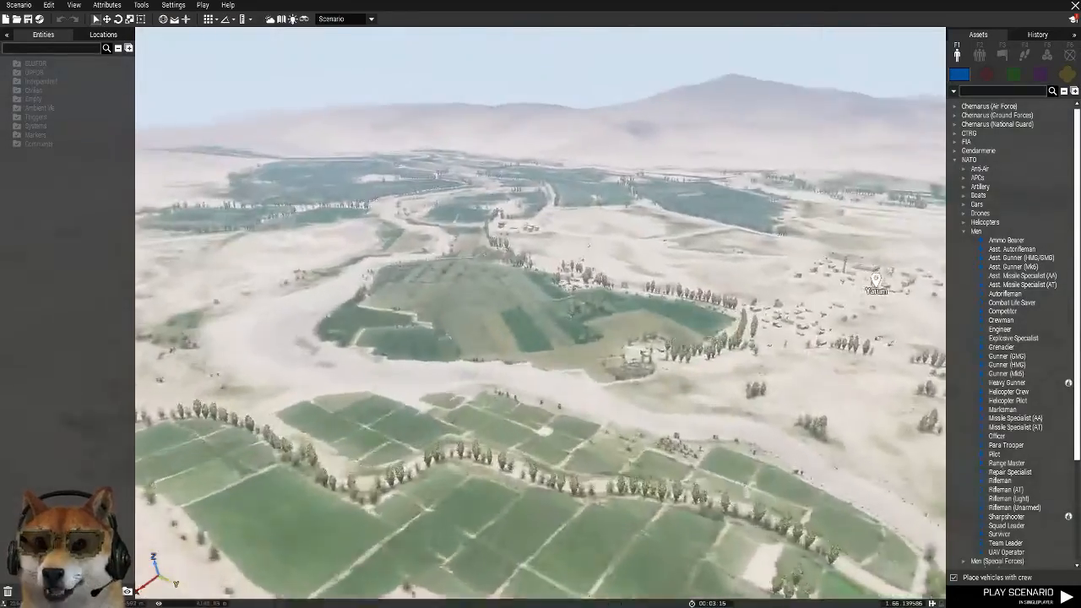
{"action": "right_click_drag", "start_coordinate": [540, 313], "coordinate": [692, 346]}
{"action": "key", "text": "w"}
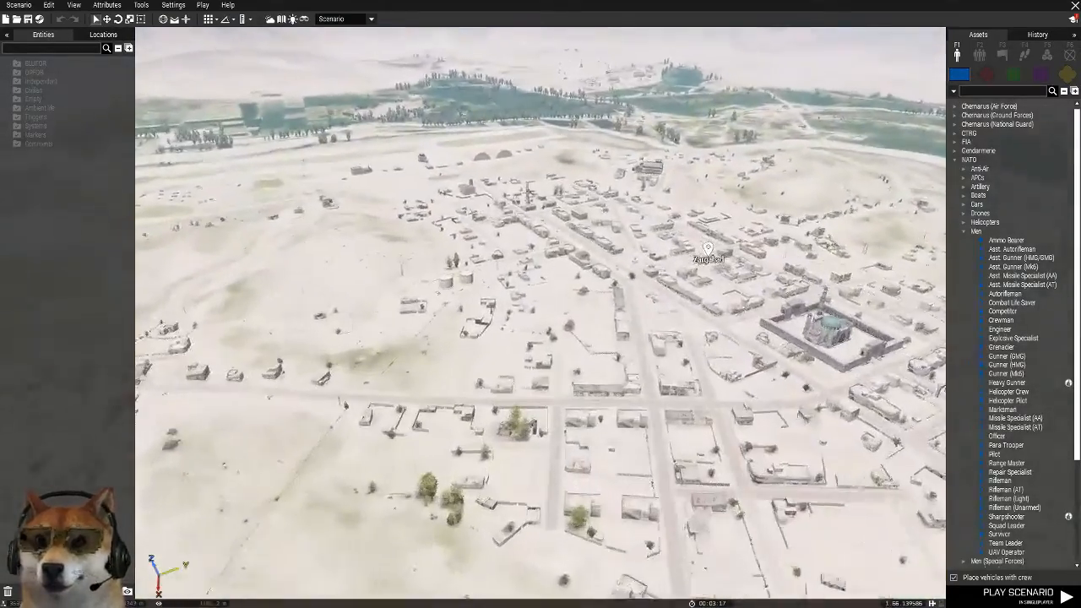
{"action": "right_click_drag", "start_coordinate": [541, 312], "coordinate": [498, 313]}
{"action": "key", "text": "w"}
{"action": "key", "text": "w"}
{"action": "key", "text": "w"}
{"action": "key", "text": "w"}
{"action": "key", "text": "w"}
{"action": "key", "text": "w"}
{"action": "right_click_drag", "start_coordinate": [557, 169], "coordinate": [996, 179]}
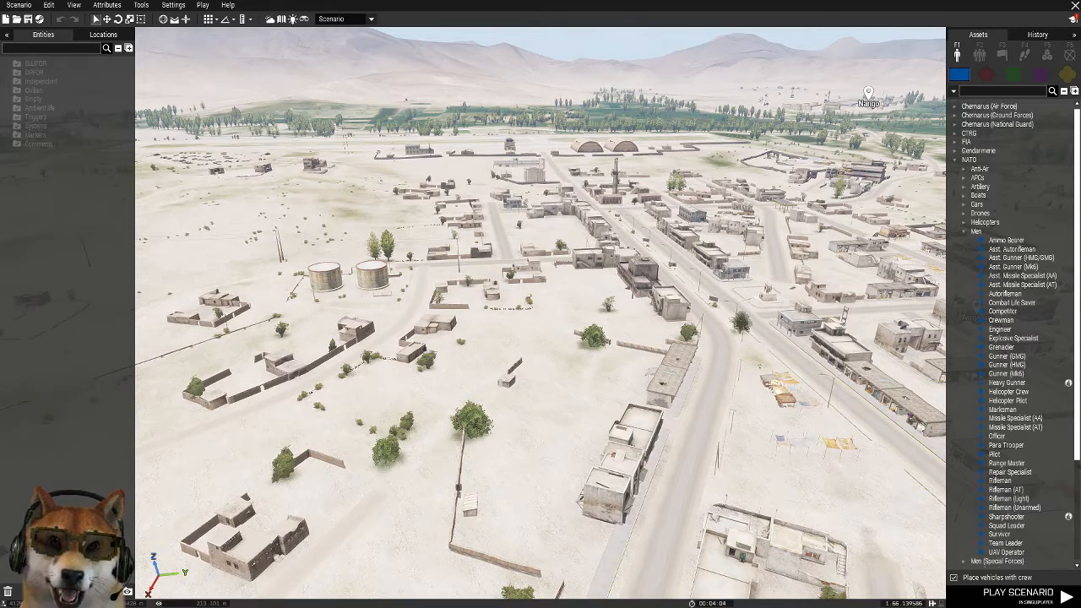
Examine the terrain beyond the town, out to the tree-lined farmland around Hazar Bagh
{"action": "key", "text": "w"}
{"action": "right_click_drag", "start_coordinate": [540, 312], "coordinate": [545, 241]}
{"action": "key", "text": "w"}
{"action": "key", "text": "w"}
{"action": "key", "text": "w"}
{"action": "key", "text": "w"}
Examine the walled compound with the two-storey building and the tent shelters behind it
{"action": "key", "text": "w"}
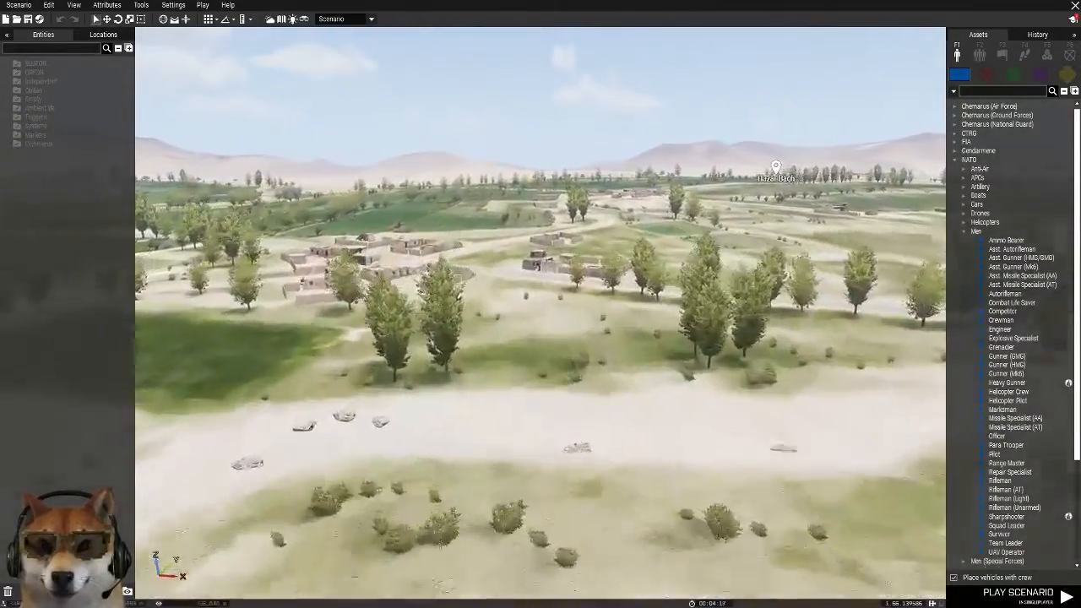
{"action": "key", "text": "w"}
{"action": "right_click_drag", "start_coordinate": [541, 313], "coordinate": [759, 414]}
{"action": "key", "text": "w"}
{"action": "right_click_drag", "start_coordinate": [540, 312], "coordinate": [471, 338]}
{"action": "key", "text": "w"}
{"action": "key", "text": "q"}
{"action": "key", "text": "w"}
{"action": "key", "text": "w"}
{"action": "right_click_drag", "start_coordinate": [540, 313], "coordinate": [705, 308]}
{"action": "key", "text": "w"}
{"action": "key", "text": "w"}
{"action": "key", "text": "w"}
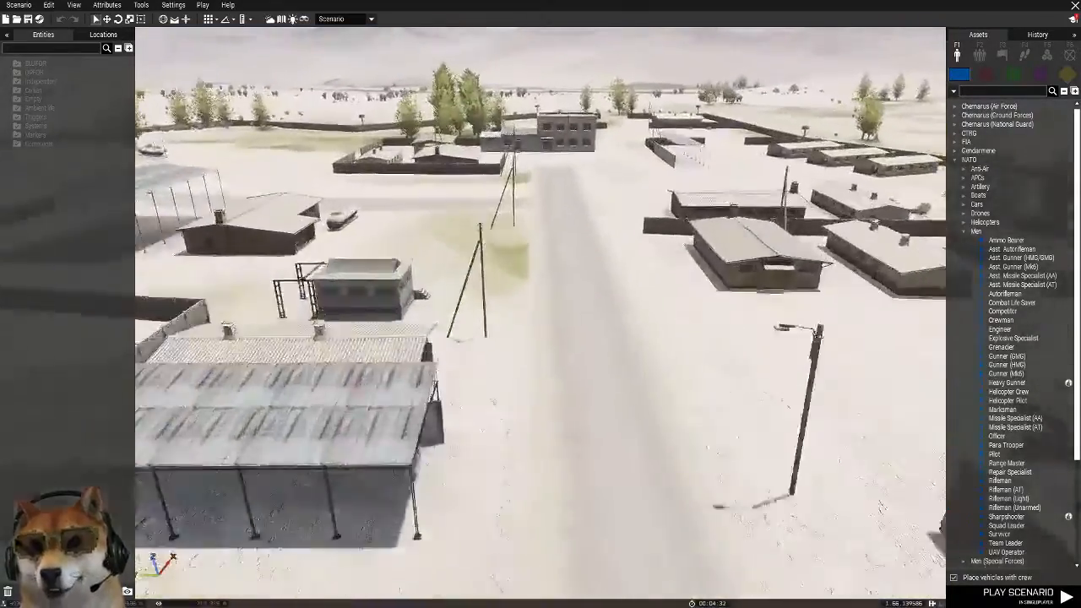
{"action": "key", "text": "w"}
{"action": "mouse_move", "coordinate": [540, 313]}
{"action": "right_mouse_down"}
{"action": "mouse_move", "coordinate": [570, 342]}
{"action": "mouse_move", "coordinate": [553, 342]}
{"action": "mouse_move", "coordinate": [552, 312]}
{"action": "right_mouse_up"}
{"action": "key", "text": "q"}
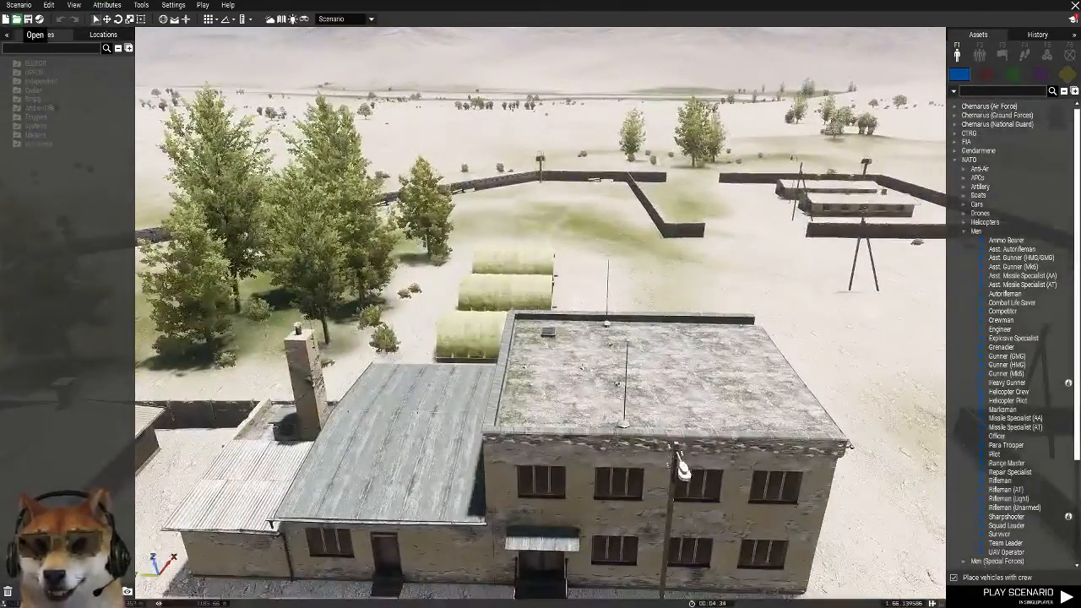
Reopen the new-scenario terrain selection and preview Desert Island, Chernarus, Summer Chernarus and Takistan
{"action": "left_click", "coordinate": [17, 19]}
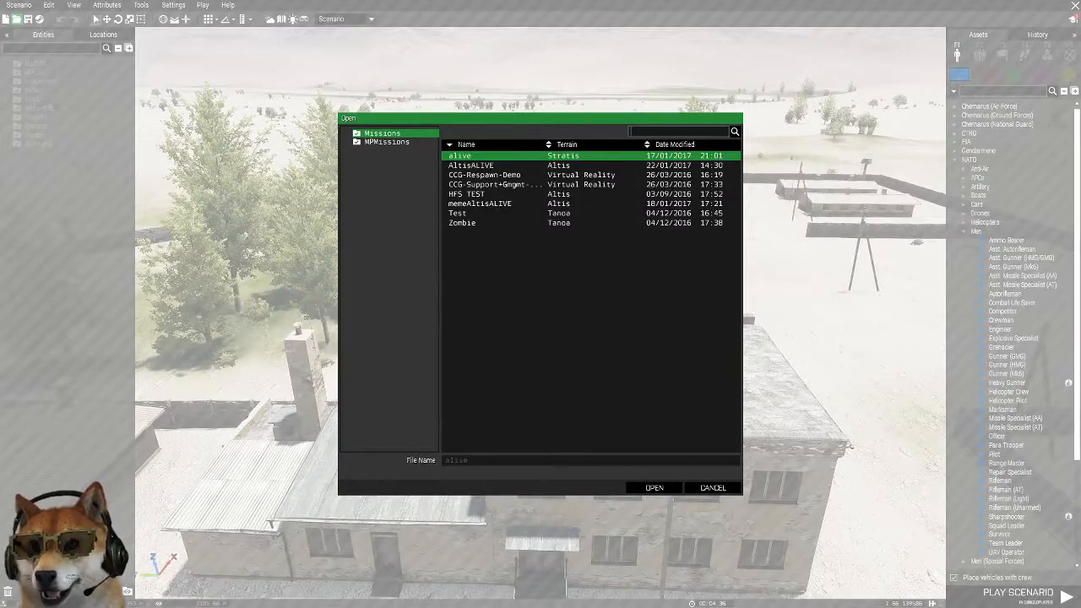
{"action": "left_click", "coordinate": [712, 488]}
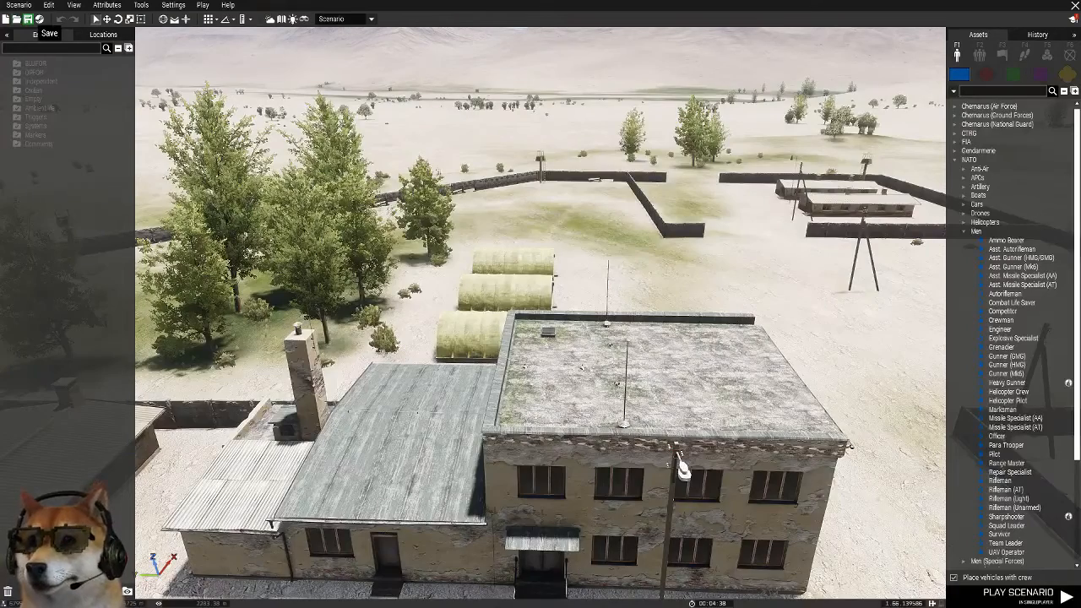
{"action": "left_click", "coordinate": [6, 19]}
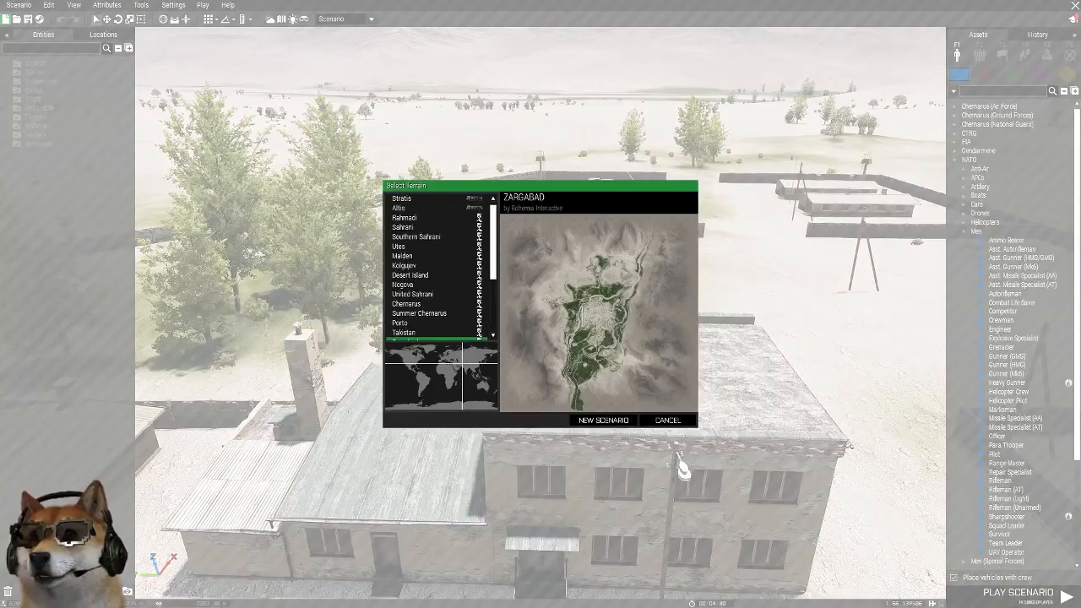
{"action": "left_click", "coordinate": [413, 207]}
{"action": "left_click", "coordinate": [413, 276]}
{"action": "scroll", "coordinate": [413, 276], "scroll_direction": "down", "scroll_amount": 2}
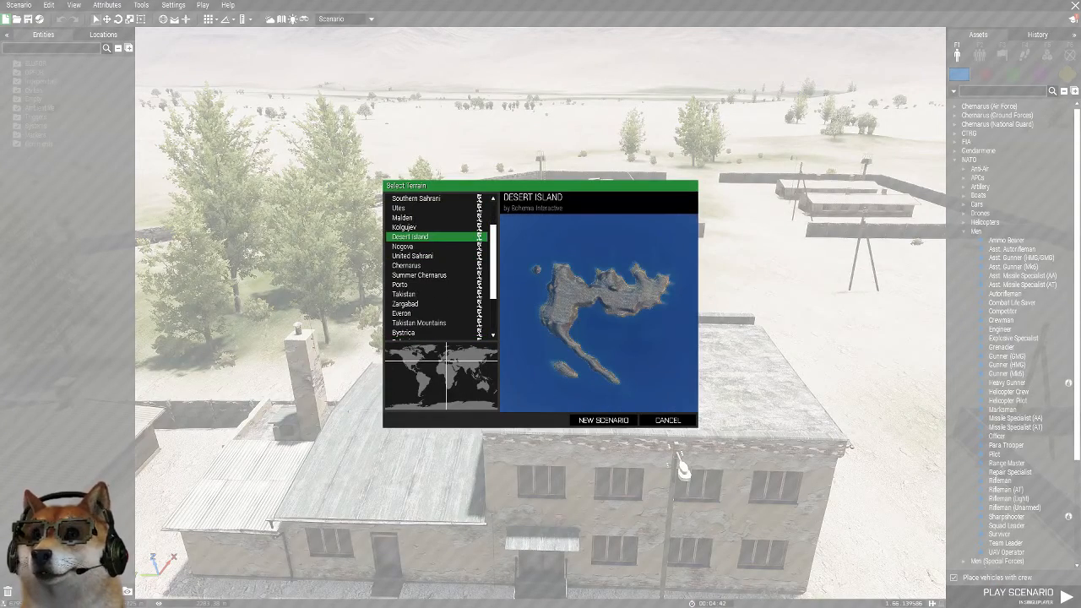
{"action": "left_click", "coordinate": [414, 294]}
{"action": "left_click", "coordinate": [413, 265]}
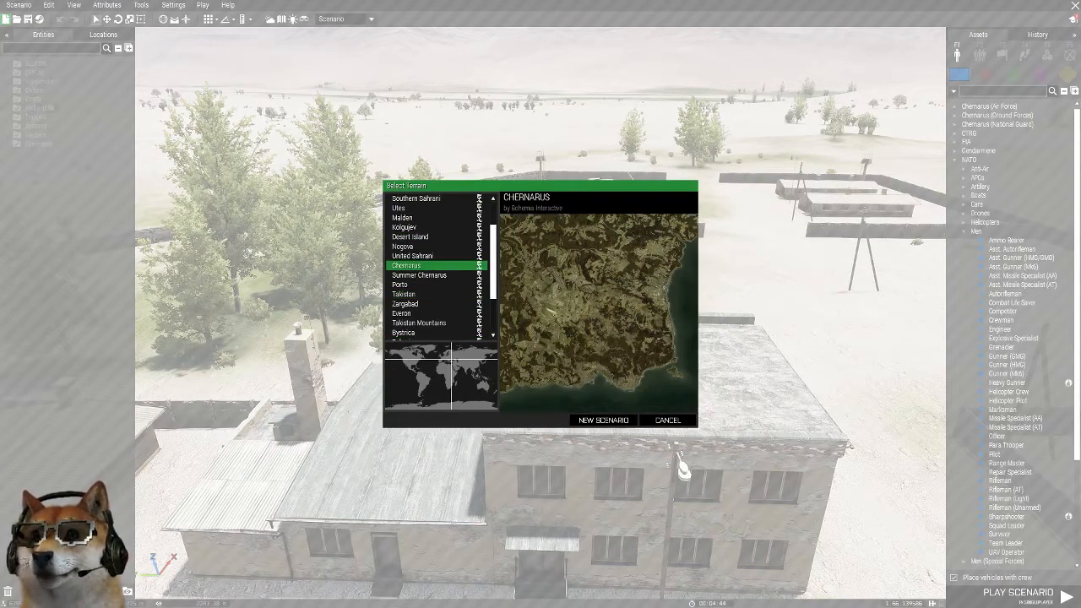
{"action": "left_click", "coordinate": [418, 275]}
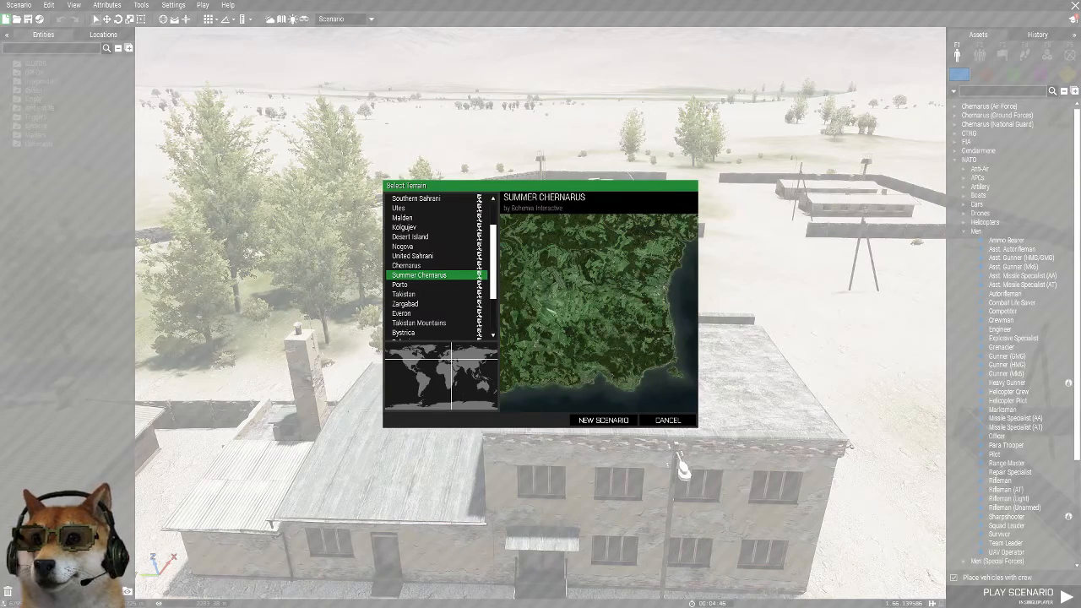
{"action": "left_click", "coordinate": [413, 265]}
{"action": "left_click", "coordinate": [414, 294]}
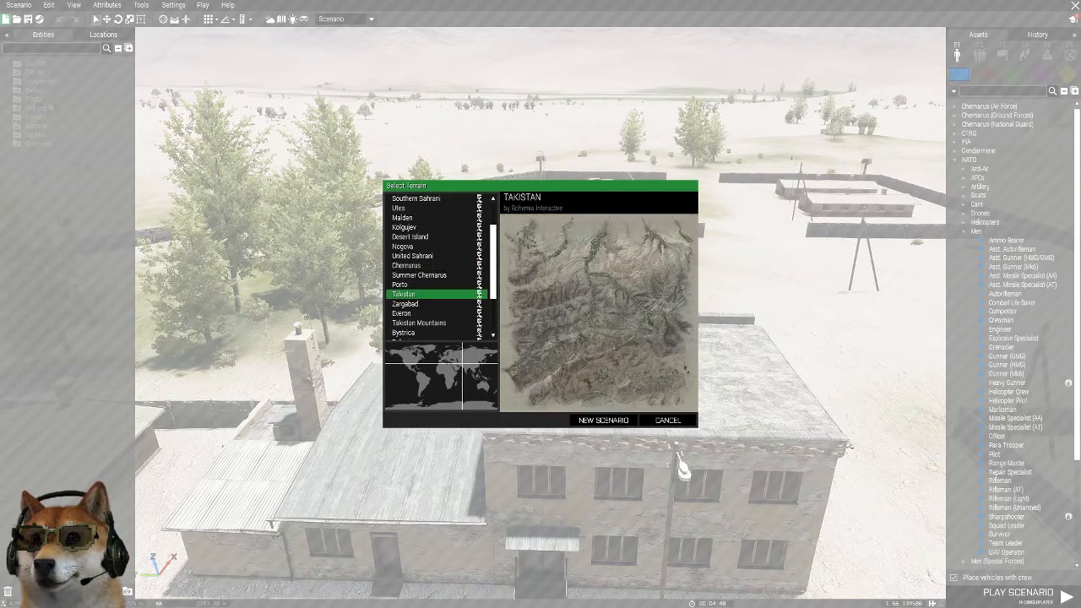
Preview the terrains further down the list, including Proving Grounds, Shapur, Bukovina and Bystrica
{"action": "scroll", "coordinate": [436, 265], "scroll_direction": "down", "scroll_amount": 2}
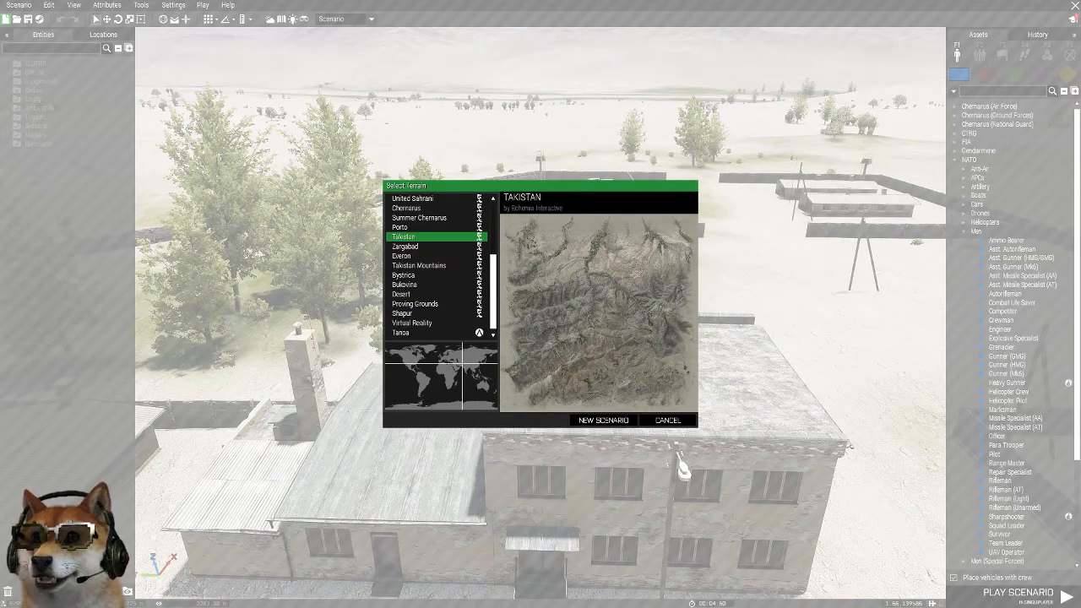
{"action": "left_click", "coordinate": [414, 304]}
{"action": "left_click", "coordinate": [414, 313]}
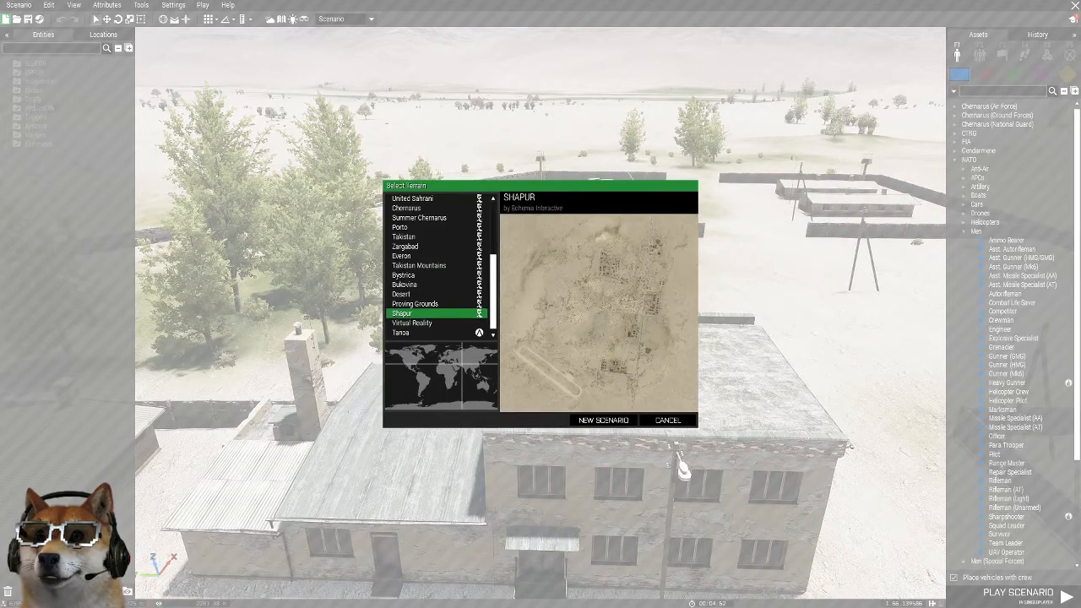
{"action": "left_click", "coordinate": [414, 303]}
{"action": "left_click", "coordinate": [414, 285]}
{"action": "left_click", "coordinate": [422, 276]}
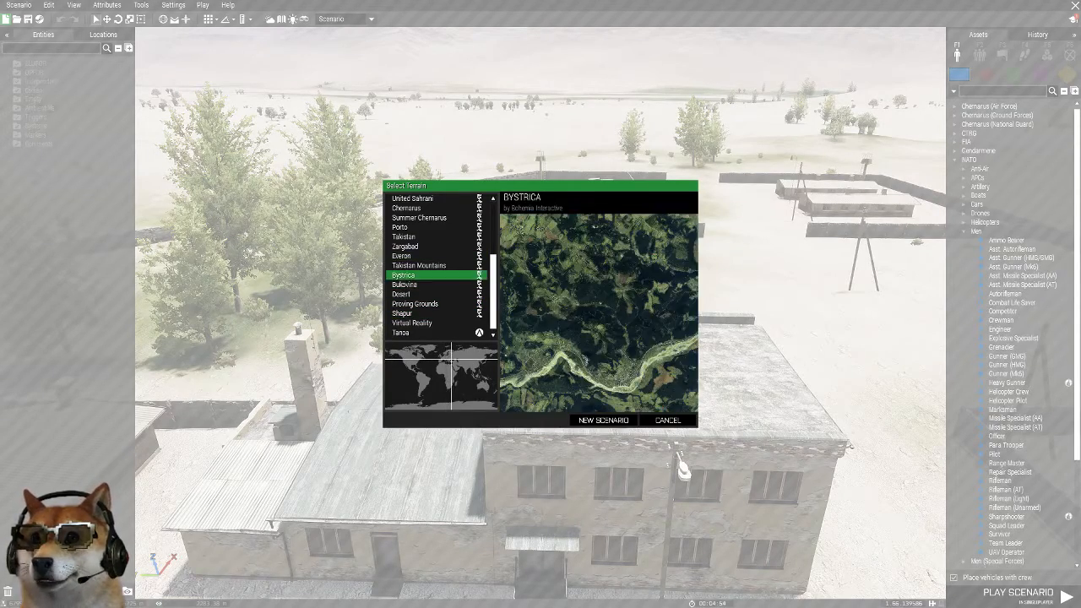
Compare Summer Chernarus once more and create a new scenario on the Chernarus terrain
{"action": "left_click", "coordinate": [422, 238]}
{"action": "scroll", "coordinate": [422, 254], "scroll_direction": "up", "scroll_amount": 3}
{"action": "left_click", "coordinate": [422, 285]}
{"action": "left_click", "coordinate": [419, 275]}
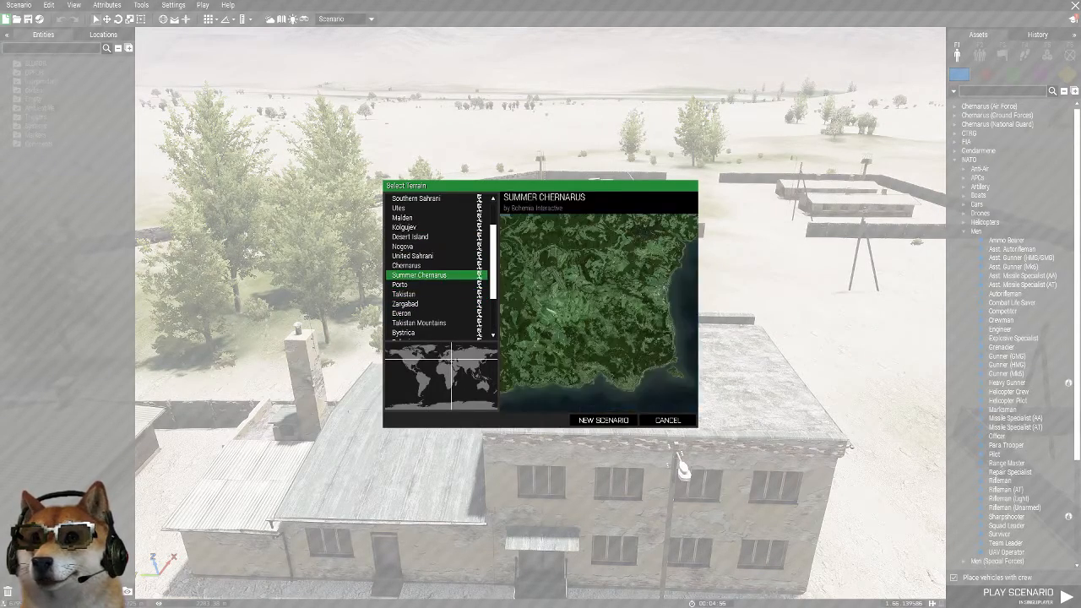
{"action": "left_click", "coordinate": [406, 265]}
{"action": "left_click", "coordinate": [604, 420]}
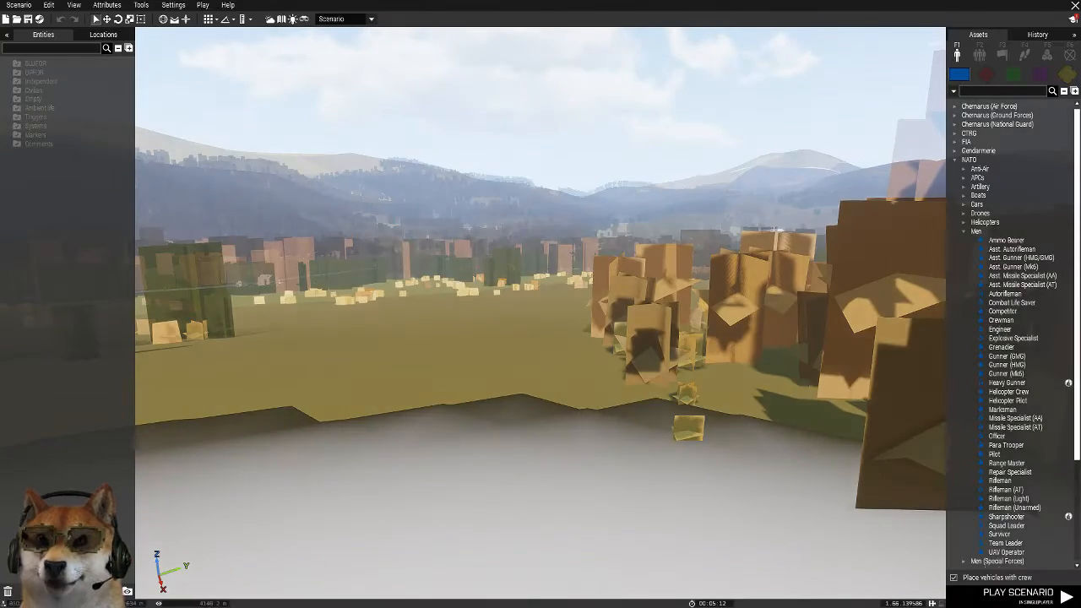
Examine the Chernarus terrain from the air, over the autumn fields and woods around Lopatino
{"action": "right_click_drag", "start_coordinate": [540, 314], "coordinate": [196, 328]}
{"action": "key", "text": "q"}
{"action": "key", "text": "q"}
{"action": "key", "text": "q"}
{"action": "key", "text": "z"}
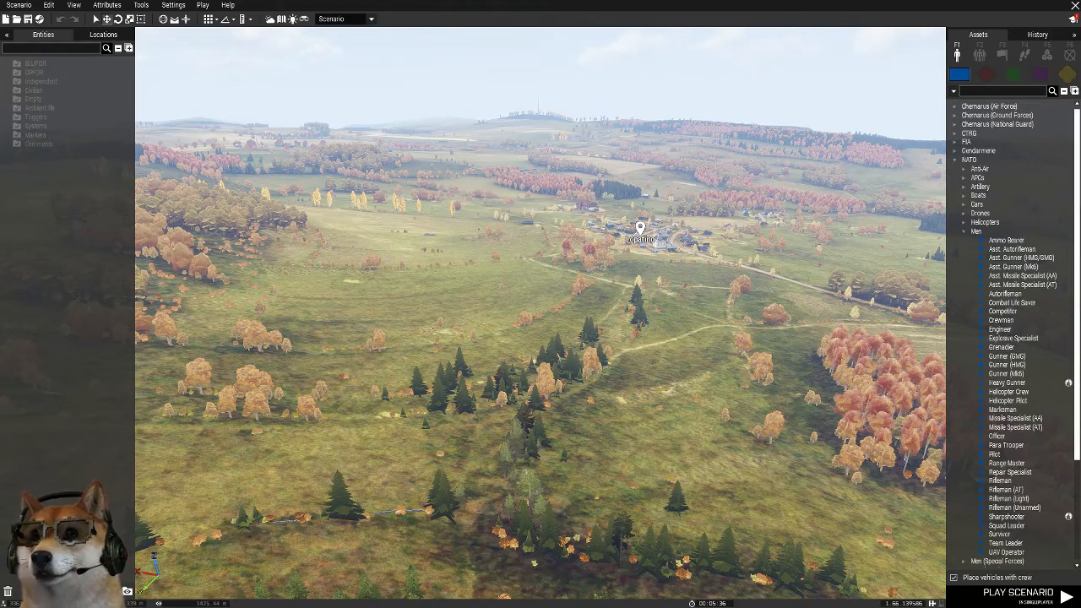
{"action": "right_click_drag", "start_coordinate": [540, 314], "coordinate": [979, 359]}
{"action": "key", "text": "w"}
{"action": "key", "text": "w"}
Examine the 2D map along the southern coast around Chernogorsk, down to the open sea below Bay Mutnaya
{"action": "key", "text": "m"}
{"action": "scroll", "coordinate": [596, 286], "scroll_direction": "down", "scroll_amount": 4}
{"action": "right_click_drag", "start_coordinate": [596, 286], "coordinate": [553, 244]}
{"action": "scroll", "coordinate": [760, 537], "scroll_direction": "up", "scroll_amount": 3}
{"action": "right_click_drag", "start_coordinate": [706, 543], "coordinate": [641, 375]}
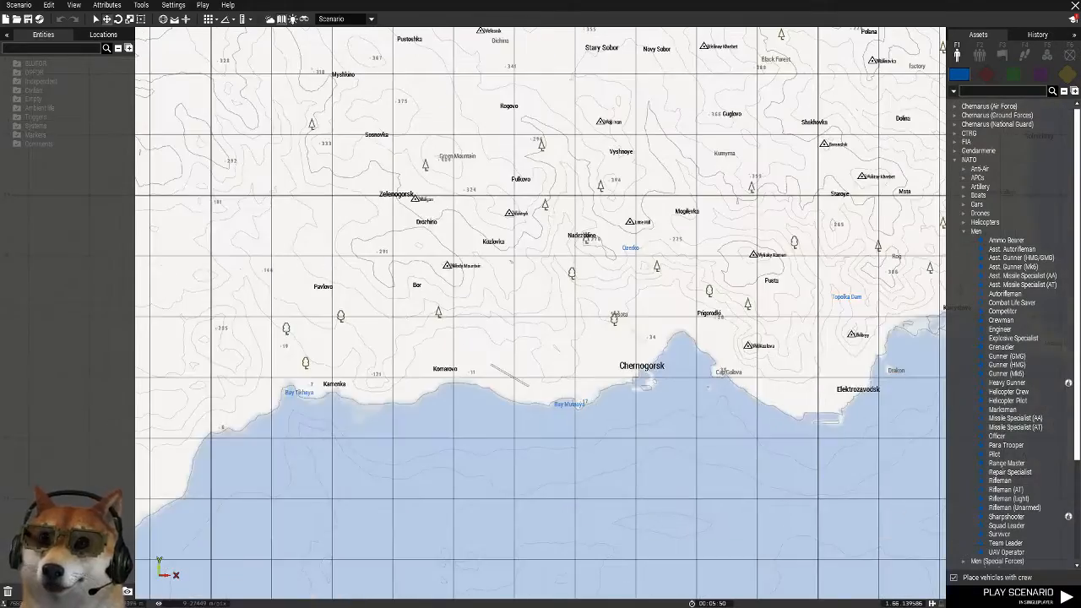
{"action": "scroll", "coordinate": [641, 375], "scroll_direction": "up", "scroll_amount": 8}
{"action": "scroll", "coordinate": [457, 428], "scroll_direction": "down", "scroll_amount": 6}
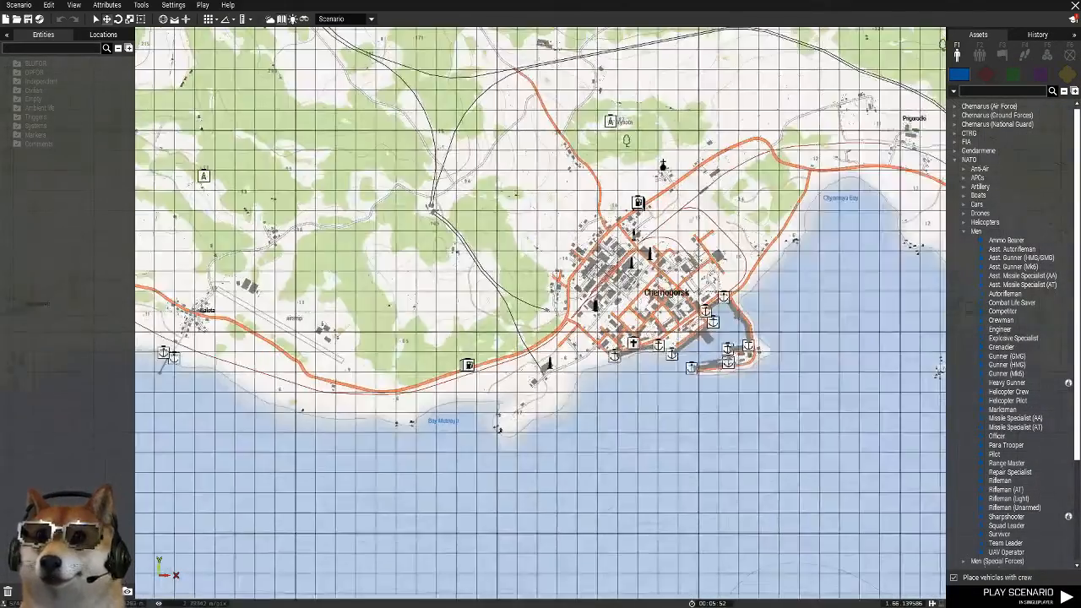
{"action": "scroll", "coordinate": [388, 424], "scroll_direction": "up", "scroll_amount": 4}
{"action": "right_click_drag", "start_coordinate": [355, 433], "coordinate": [374, 202]}
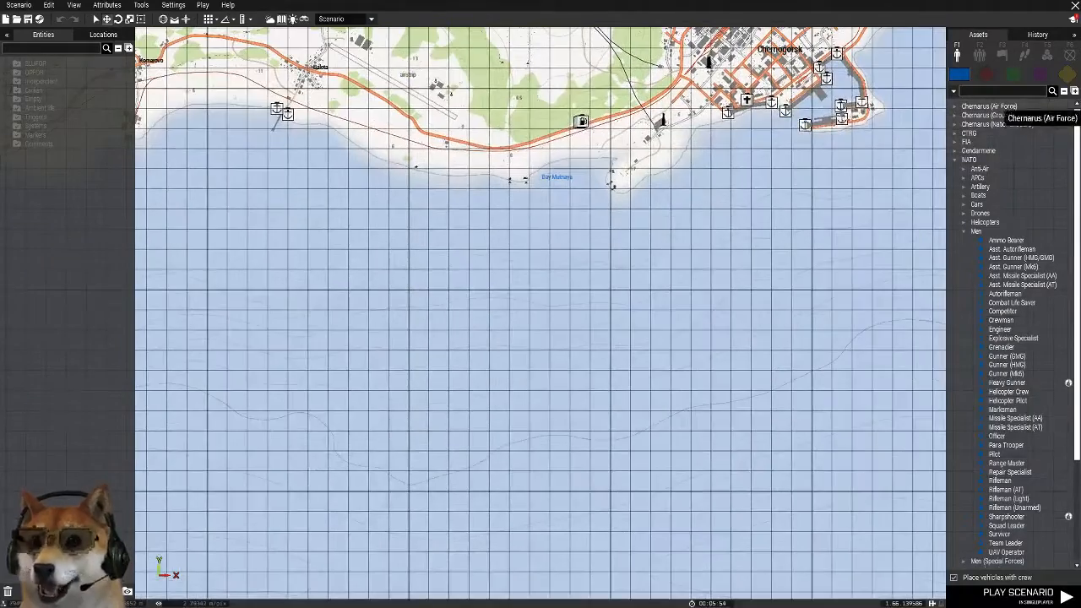
Place an ALiVE (Required) module in the open sea south of Chernogorsk
{"action": "left_click", "coordinate": [1047, 54]}
{"action": "double_click", "coordinate": [979, 106]}
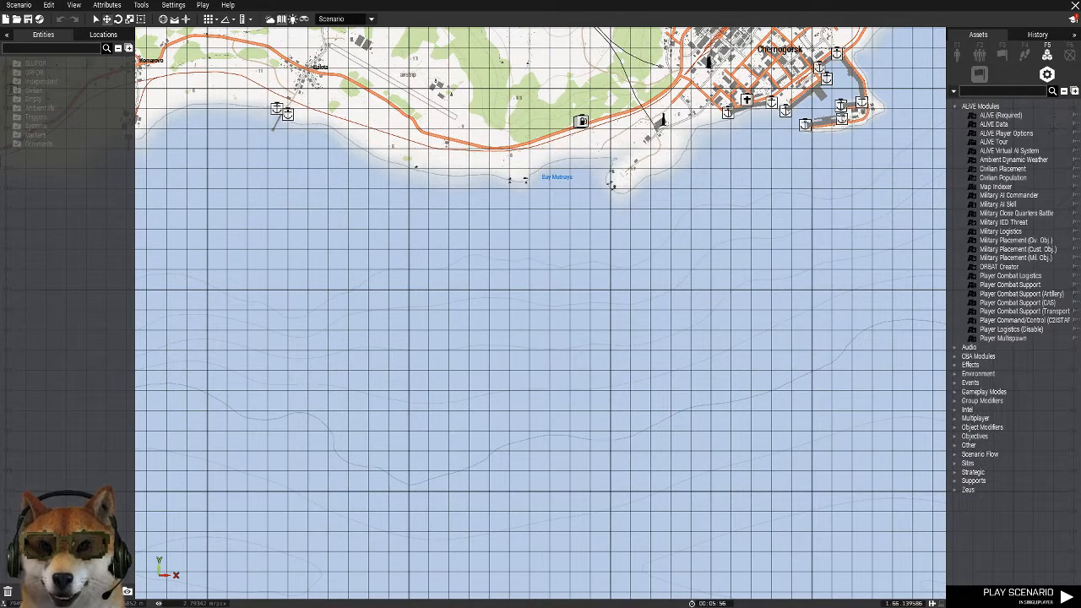
{"action": "left_click", "coordinate": [999, 114]}
{"action": "left_click", "coordinate": [659, 374]}
{"action": "scroll", "coordinate": [658, 374], "scroll_direction": "up", "scroll_amount": 3}
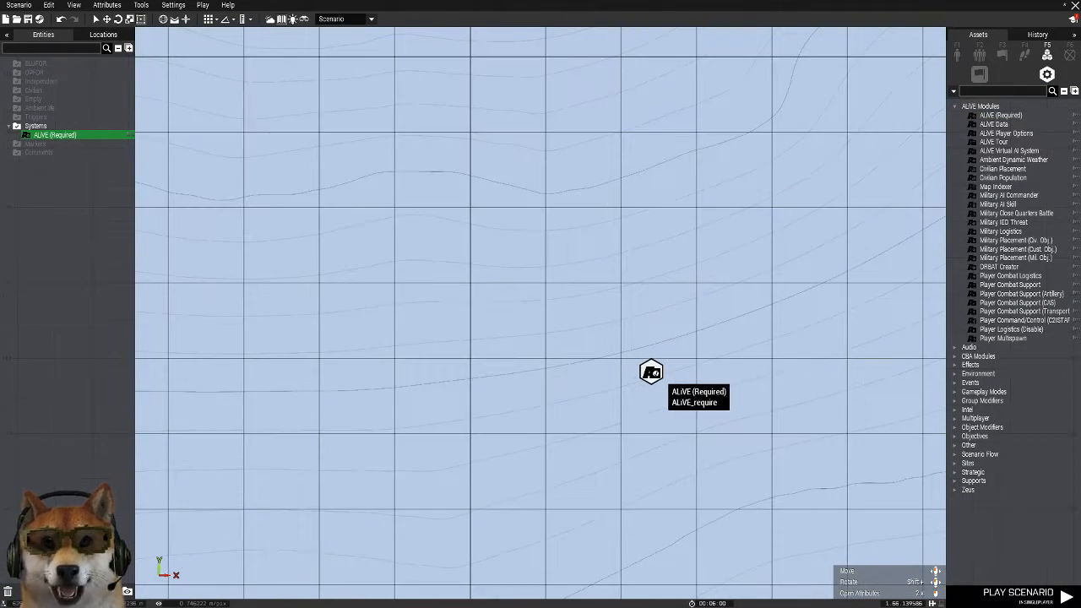
Set the ALiVE (Required) module's AI Distribution to Headless clients and deselect the module
{"action": "double_click", "coordinate": [657, 376]}
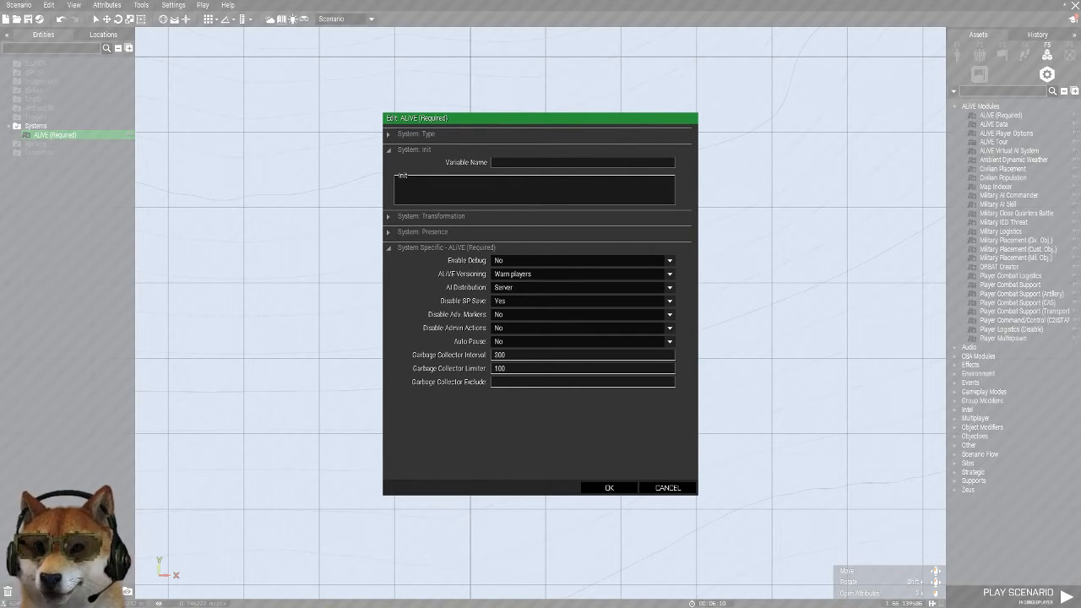
{"action": "left_click", "coordinate": [668, 287]}
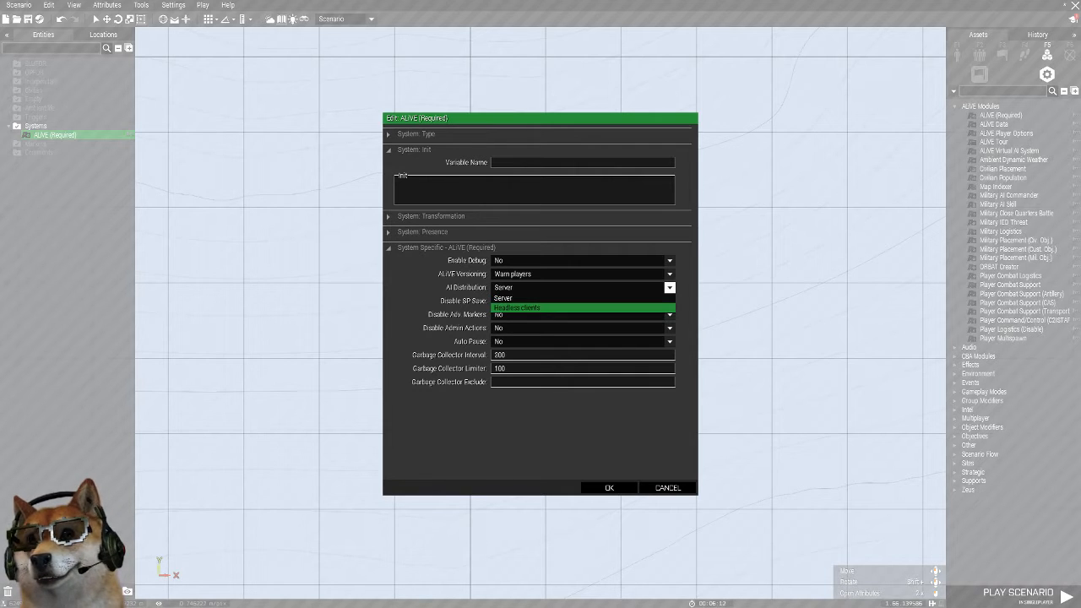
{"action": "left_click", "coordinate": [516, 307]}
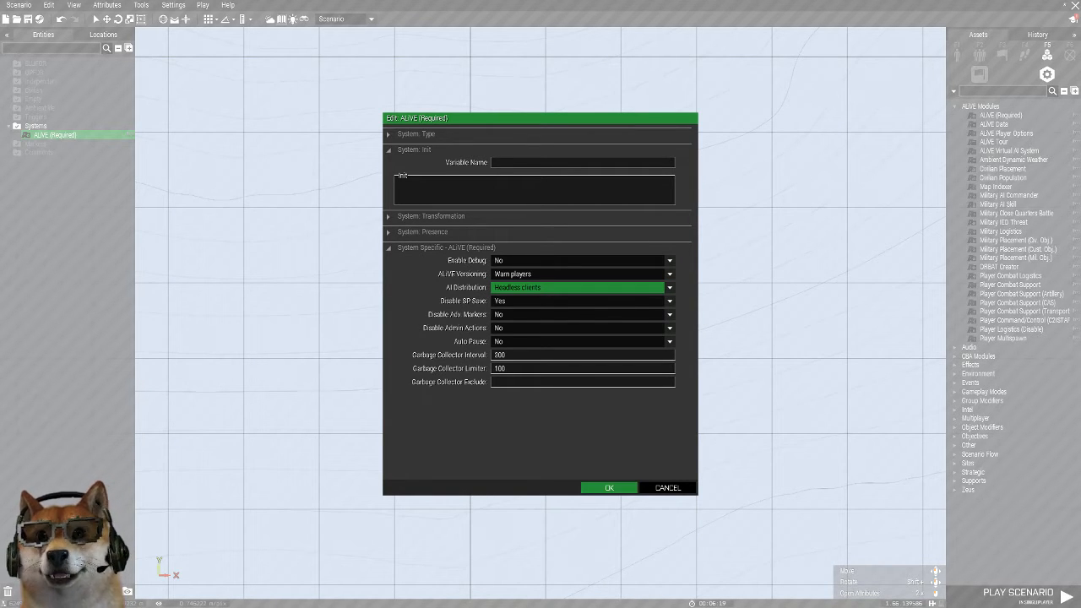
{"action": "left_click", "coordinate": [608, 487]}
{"action": "left_click", "coordinate": [755, 276]}
Place an ALiVE Data module east of the ALiVE (Required) module, review its attributes and delete it
{"action": "scroll", "coordinate": [755, 277], "scroll_direction": "up", "scroll_amount": 3}
{"action": "right_click_drag", "start_coordinate": [754, 276], "coordinate": [575, 77]}
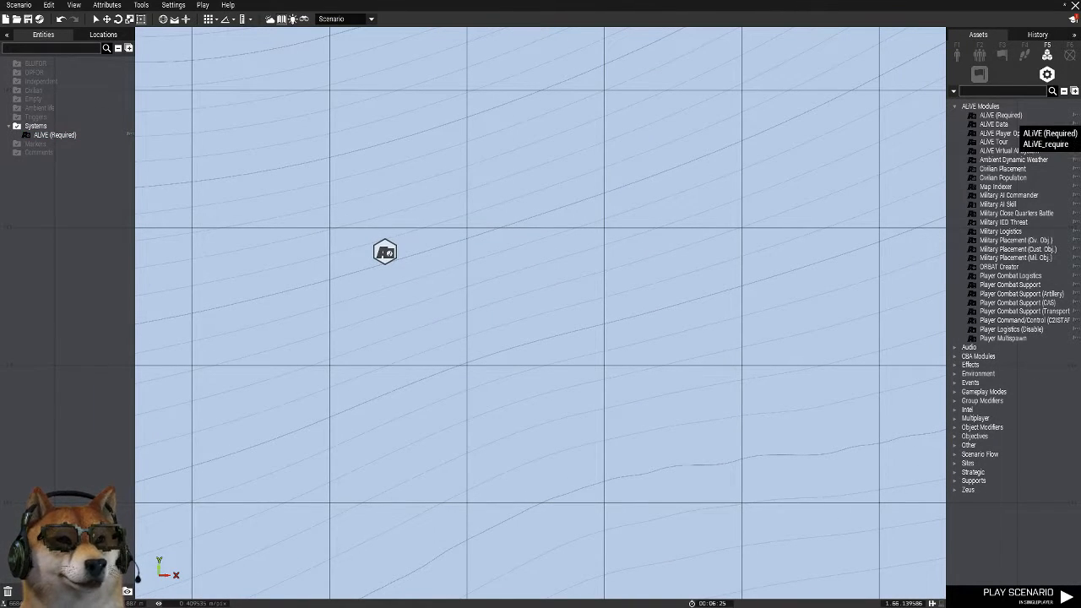
{"action": "left_click", "coordinate": [1005, 124]}
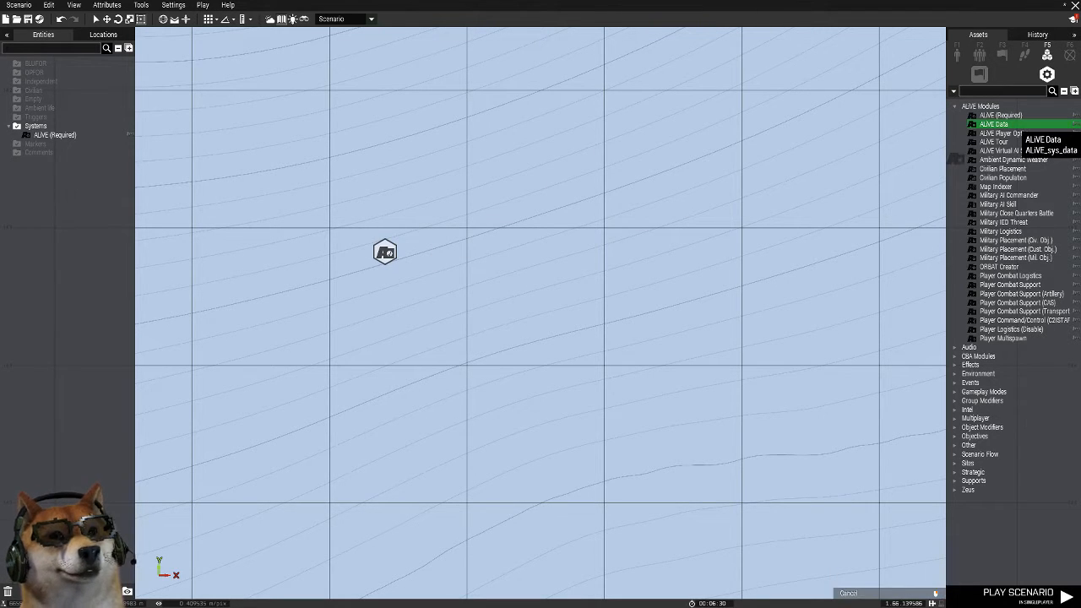
{"action": "left_click", "coordinate": [586, 265]}
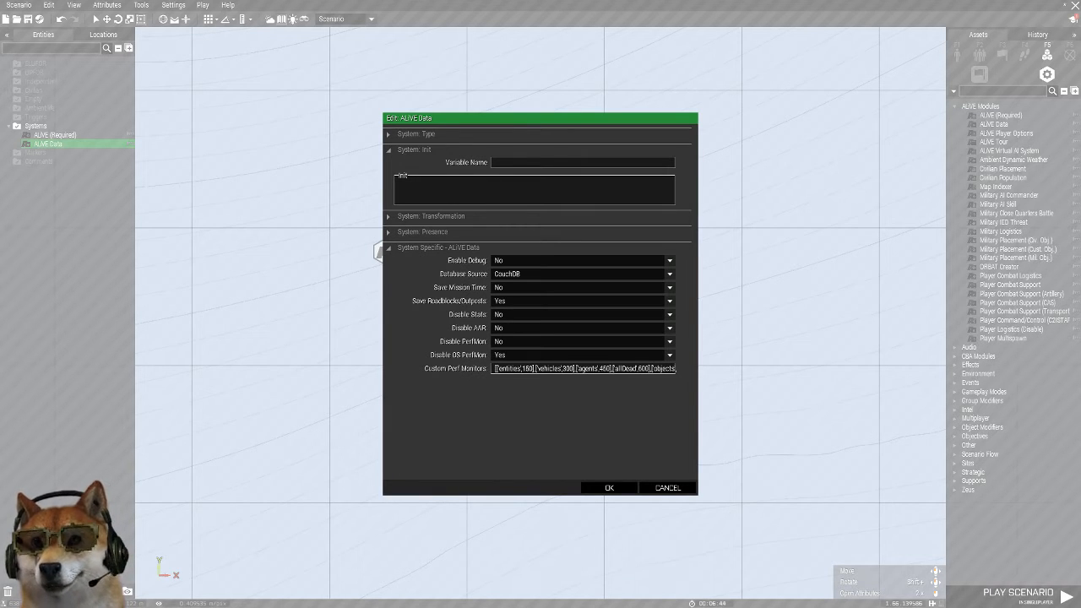
{"action": "left_click", "coordinate": [667, 488]}
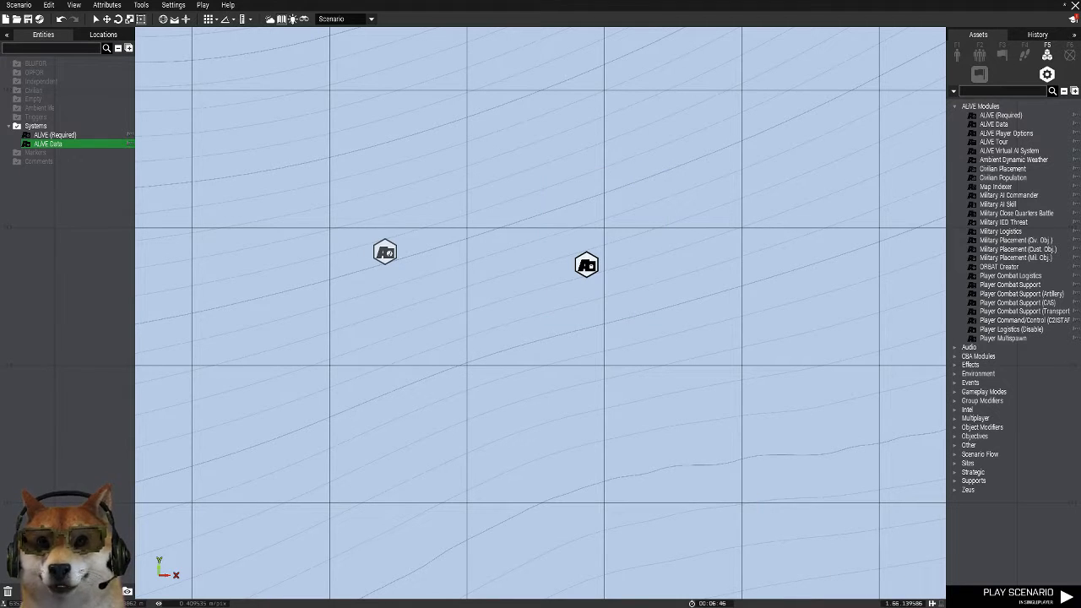
{"action": "key", "text": "Delete"}
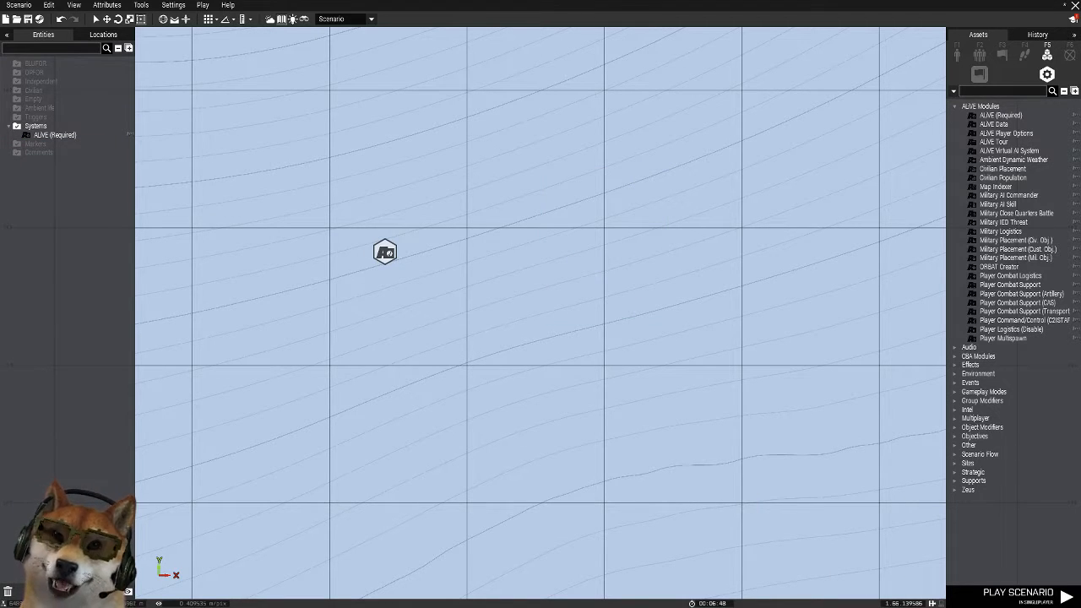
Place an ALiVE Player Options module just east of the ALiVE (Required) module
{"action": "scroll", "coordinate": [812, 224], "scroll_direction": "down", "scroll_amount": 3}
{"action": "scroll", "coordinate": [582, 171], "scroll_direction": "up", "scroll_amount": 4}
{"action": "left_click_drag", "start_coordinate": [546, 173], "coordinate": [419, 330]}
{"action": "left_click_drag", "start_coordinate": [410, 215], "coordinate": [540, 373]}
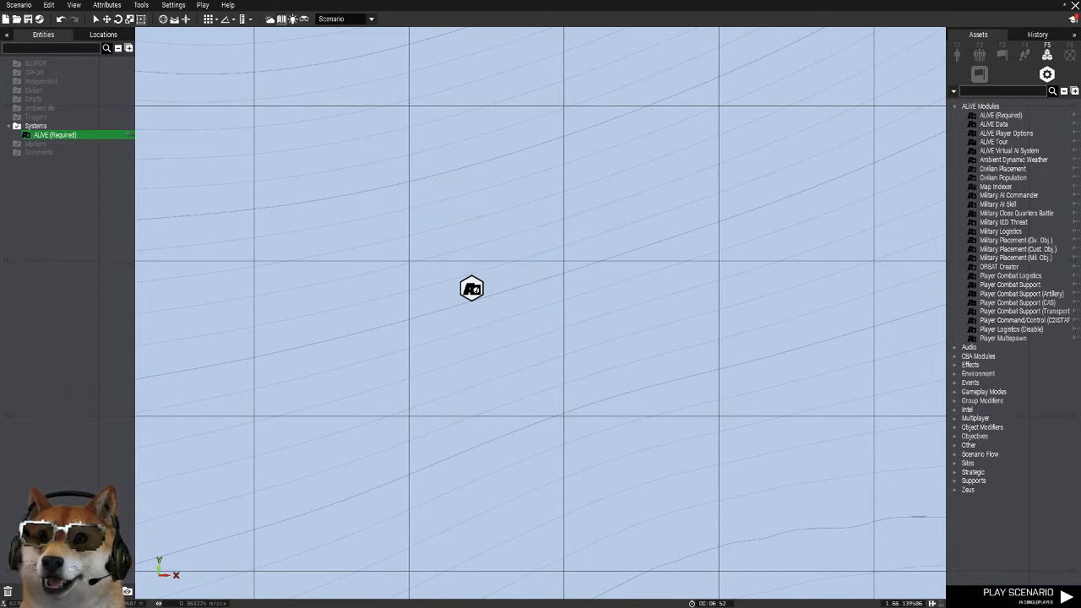
{"action": "left_click", "coordinate": [528, 221]}
{"action": "scroll", "coordinate": [528, 218], "scroll_direction": "up", "scroll_amount": 2}
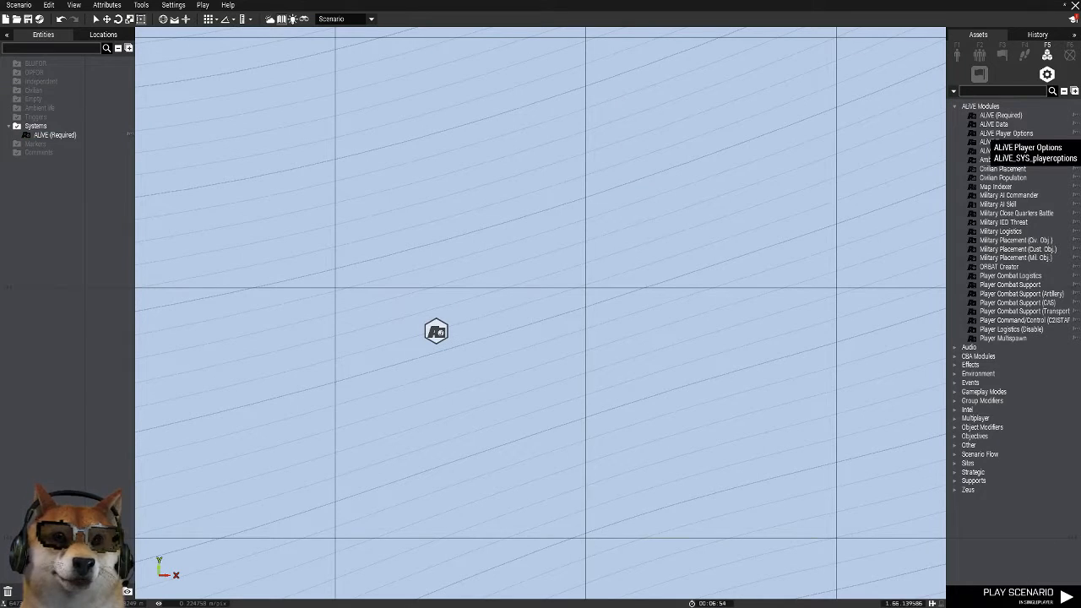
{"action": "left_click", "coordinate": [986, 134]}
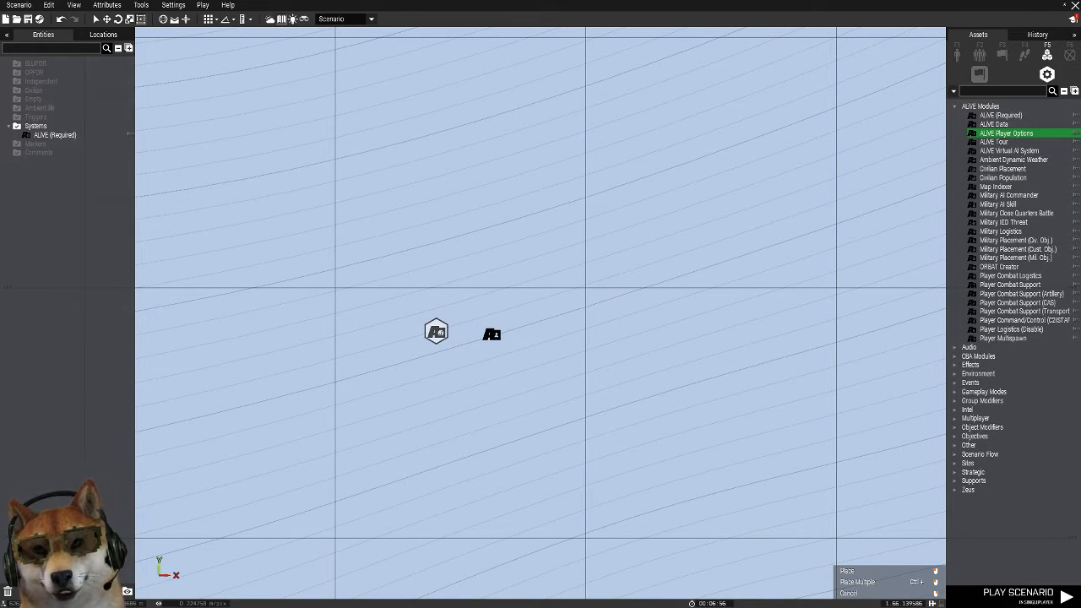
{"action": "left_click", "coordinate": [492, 334]}
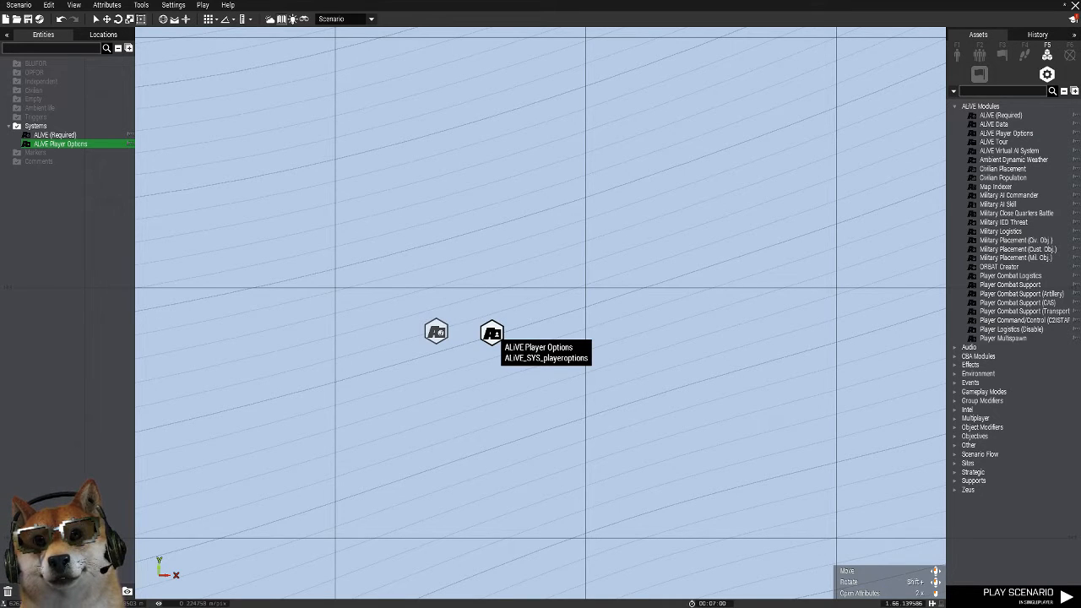
In the ALiVE Player Options module, set Store Scores, Store Position, Store Ammo Count and Store Health to No
{"action": "double_click", "coordinate": [491, 333]}
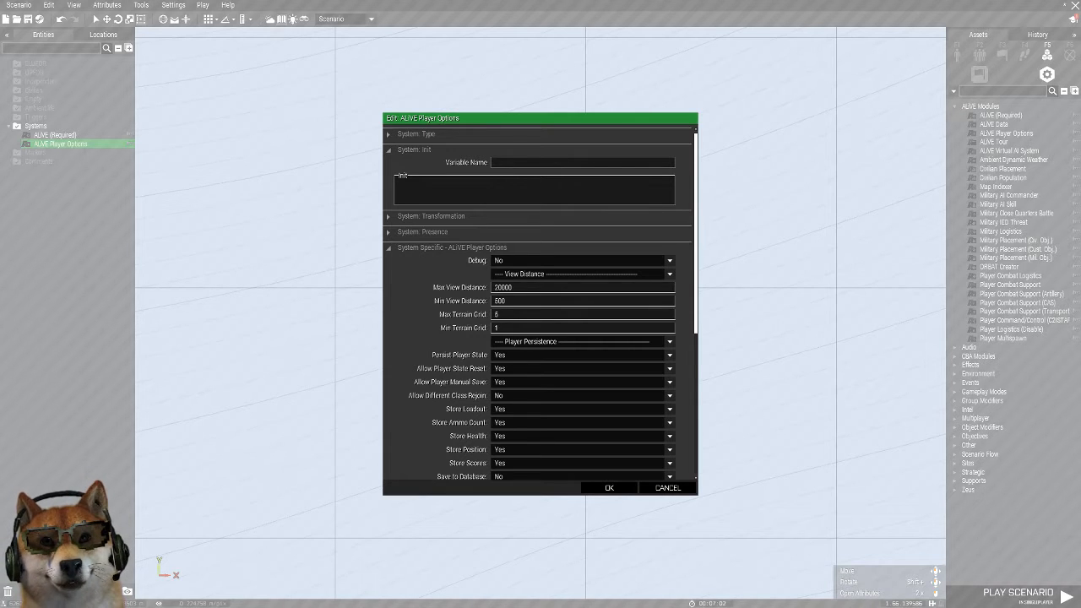
{"action": "scroll", "coordinate": [506, 363], "scroll_direction": "down", "scroll_amount": 1}
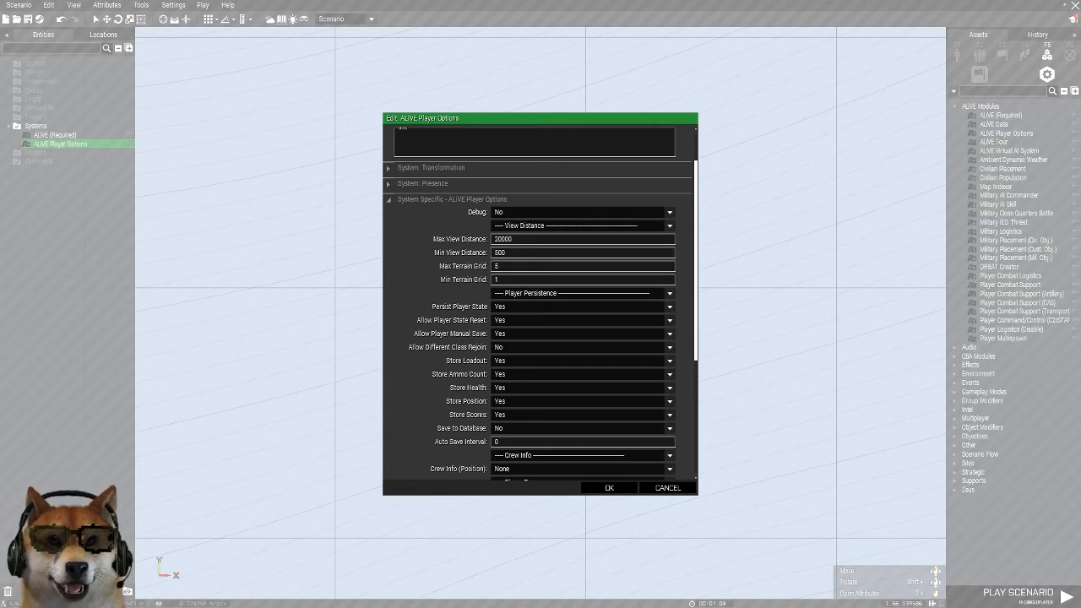
{"action": "scroll", "coordinate": [506, 372], "scroll_direction": "down", "scroll_amount": 2}
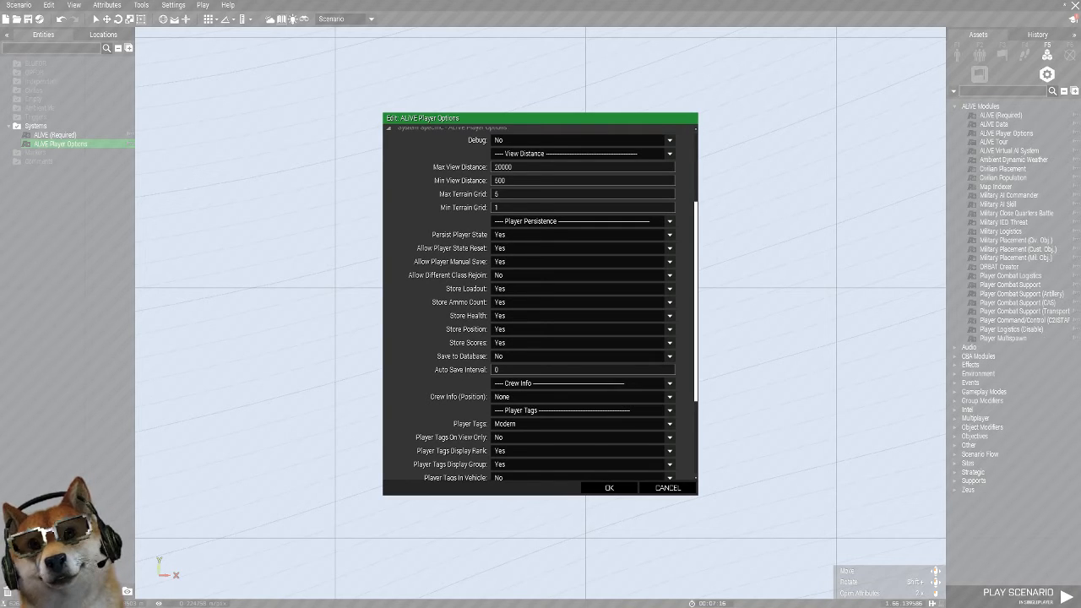
{"action": "left_click", "coordinate": [669, 342]}
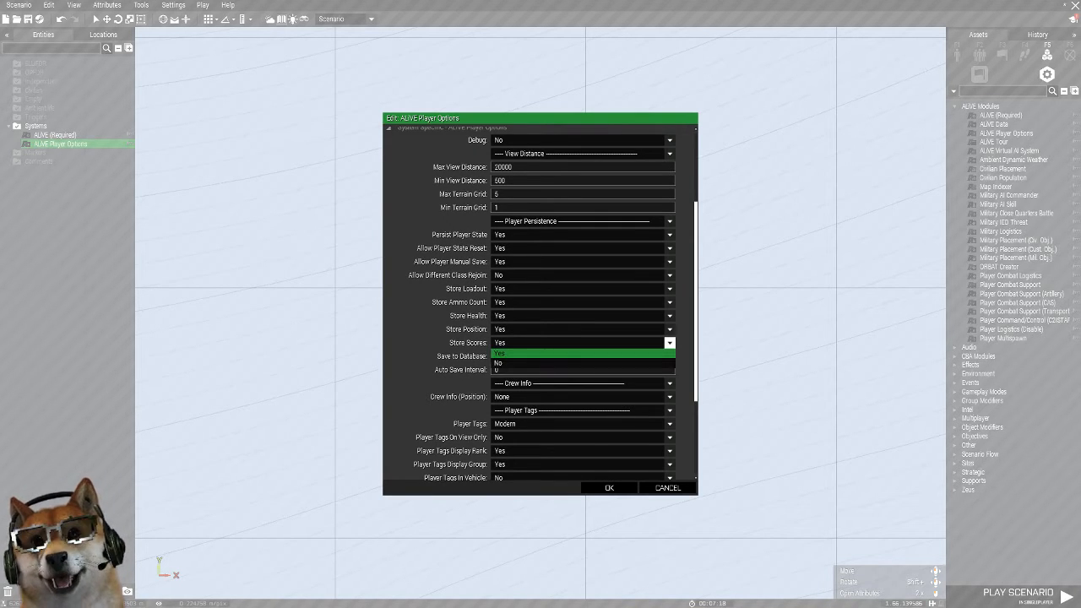
{"action": "left_click", "coordinate": [583, 363]}
{"action": "left_click", "coordinate": [669, 330]}
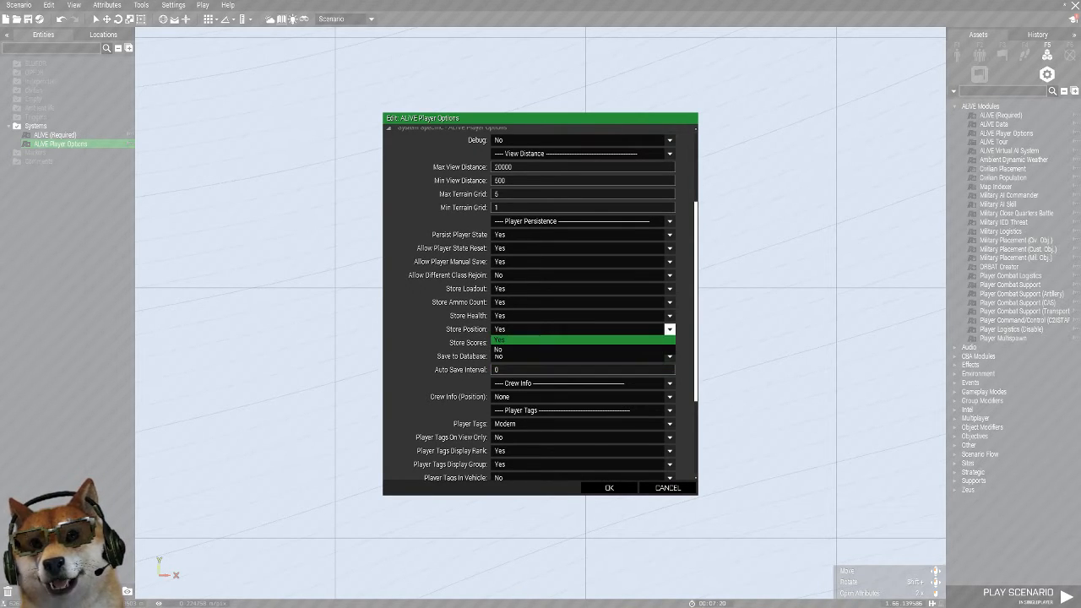
{"action": "left_click", "coordinate": [583, 349]}
{"action": "left_click", "coordinate": [669, 315]}
{"action": "left_click", "coordinate": [582, 303]}
{"action": "left_click", "coordinate": [583, 322]}
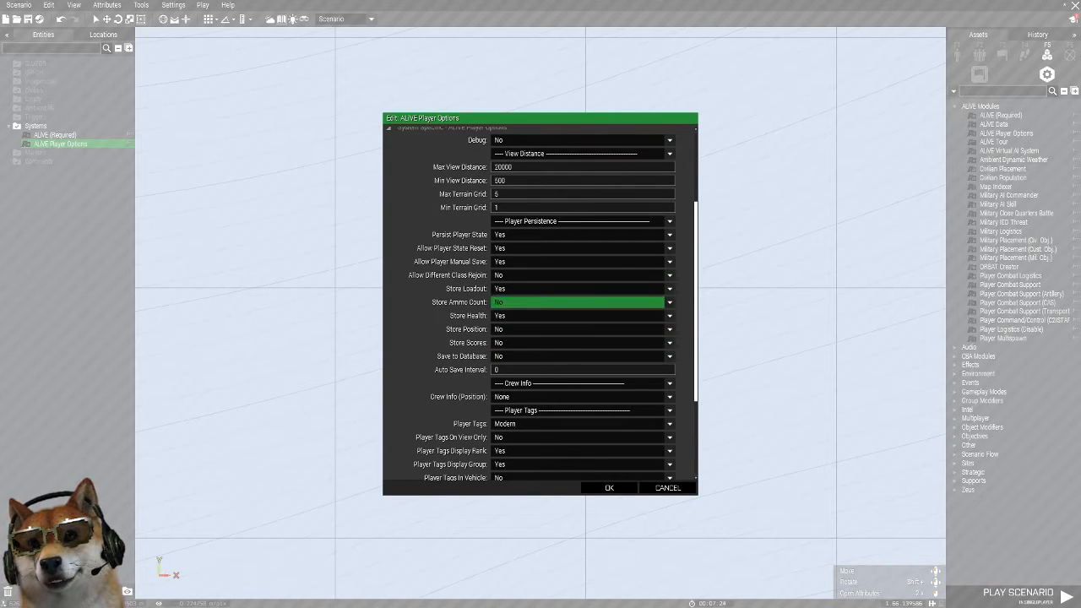
{"action": "left_click", "coordinate": [583, 315]}
{"action": "left_click", "coordinate": [582, 331]}
{"action": "left_click", "coordinate": [583, 350]}
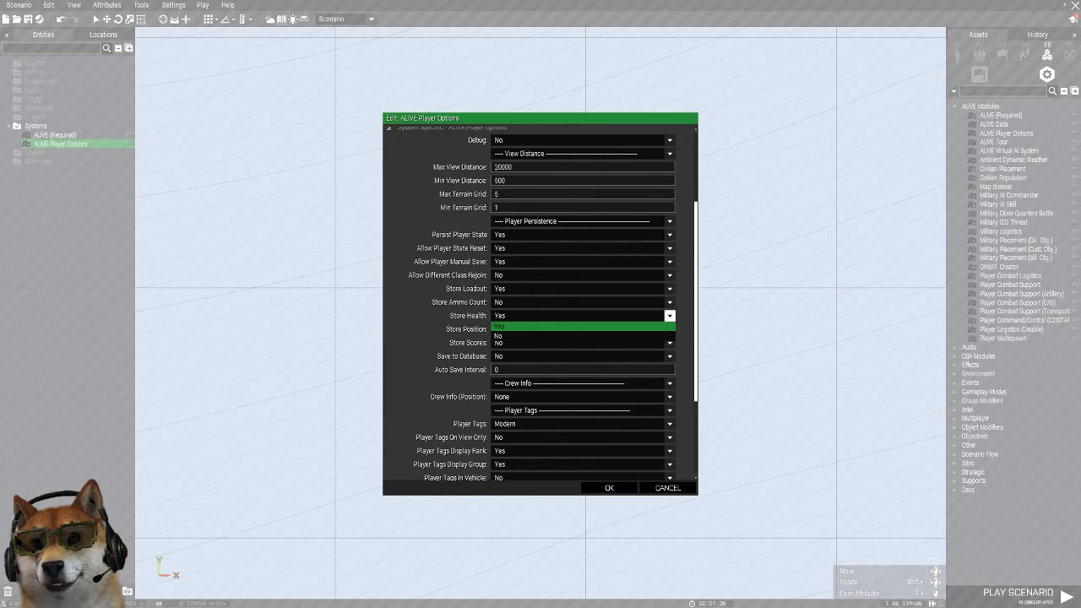
Set the module's Store Loadout, Allow Player Manual Save and Allow Player State Reset options to No
{"action": "left_click", "coordinate": [583, 289]}
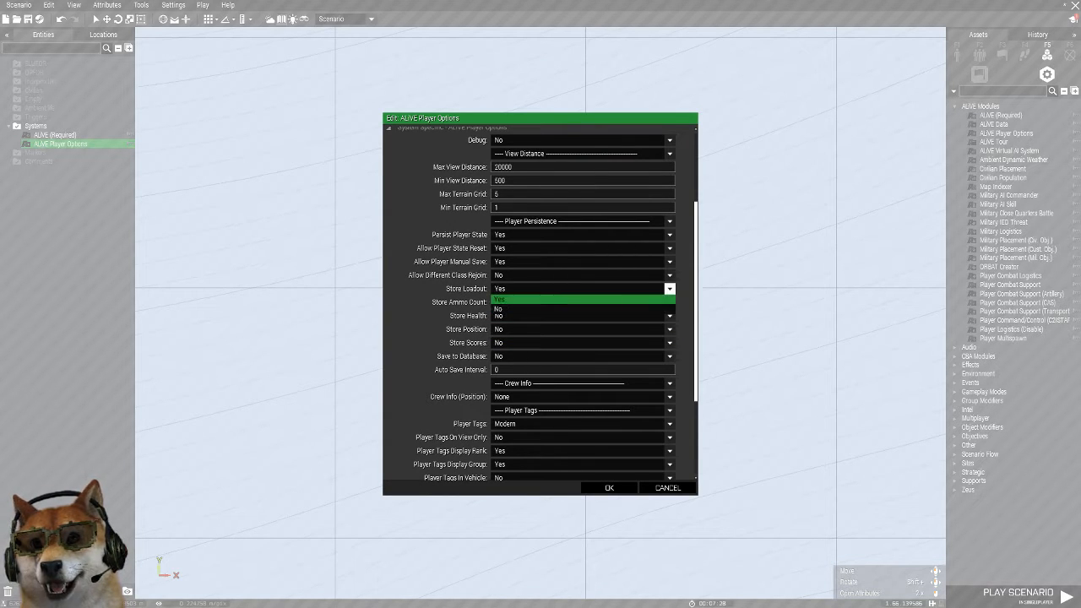
{"action": "left_click", "coordinate": [583, 309]}
{"action": "left_click", "coordinate": [582, 262]}
{"action": "left_click", "coordinate": [582, 282]}
{"action": "left_click", "coordinate": [582, 248]}
{"action": "left_click", "coordinate": [582, 268]}
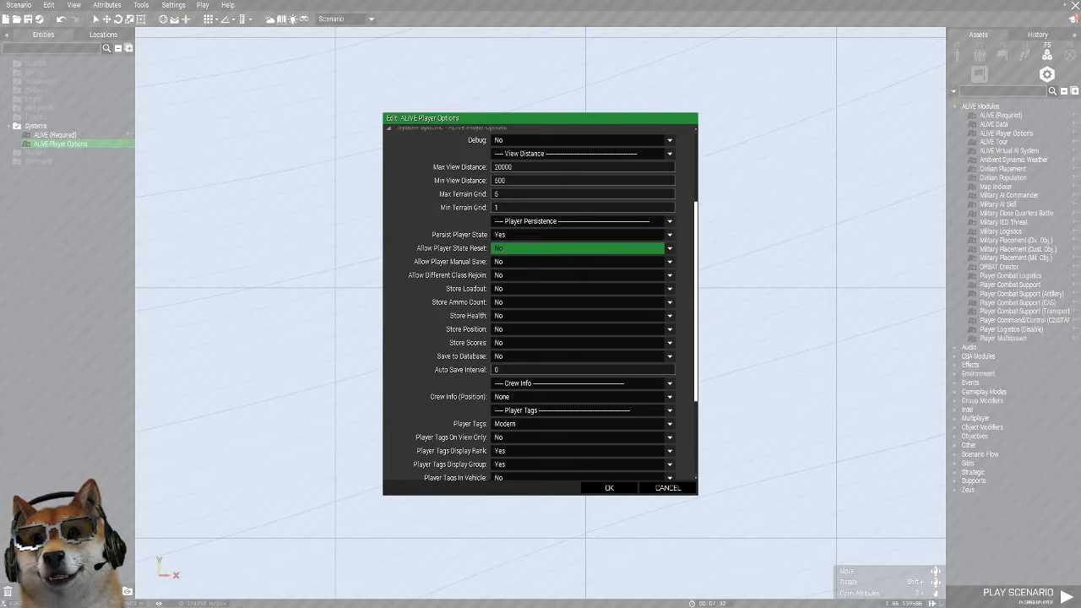
Set Player Tags to None and both Player Tags Display Rank and Display Group to No, and accept the module's attributes
{"action": "scroll", "coordinate": [583, 253], "scroll_direction": "down", "scroll_amount": 4}
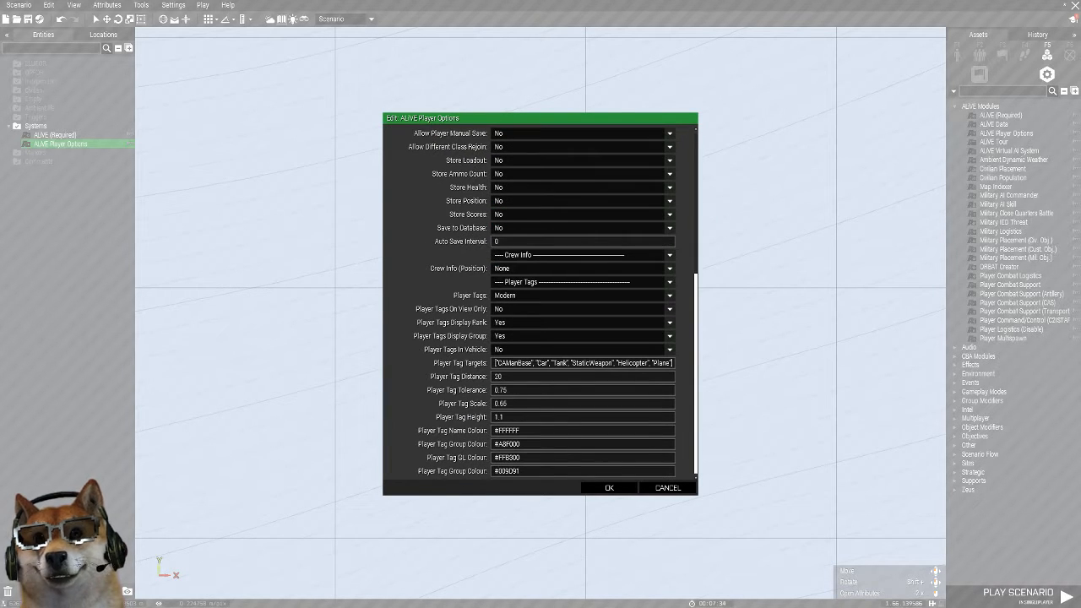
{"action": "left_click", "coordinate": [582, 296]}
{"action": "left_click", "coordinate": [582, 308]}
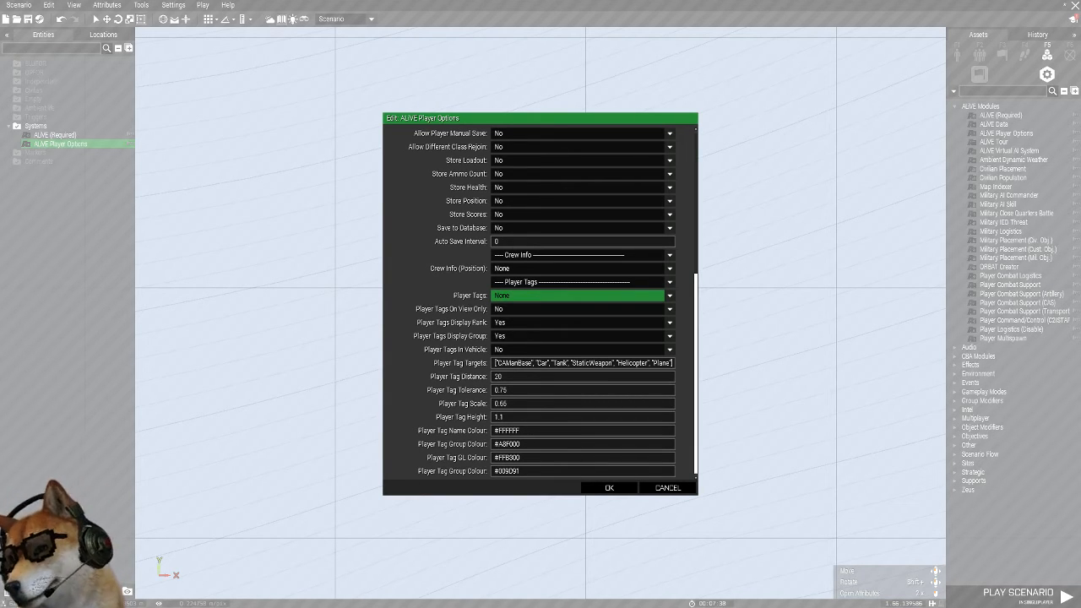
{"action": "left_click", "coordinate": [668, 321]}
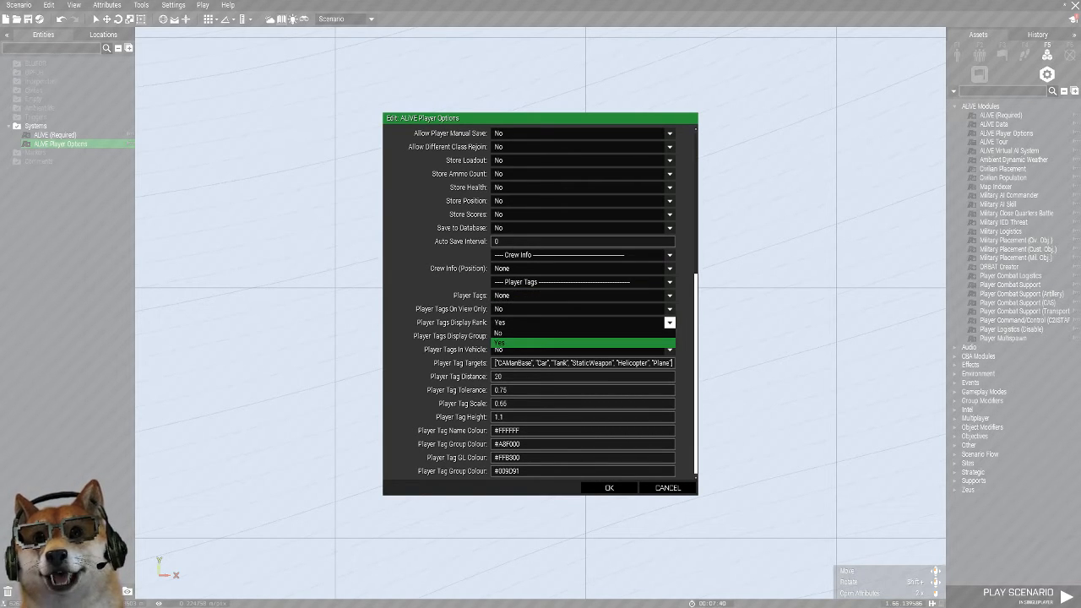
{"action": "left_click", "coordinate": [582, 333]}
{"action": "left_click", "coordinate": [669, 335]}
{"action": "left_click", "coordinate": [582, 346]}
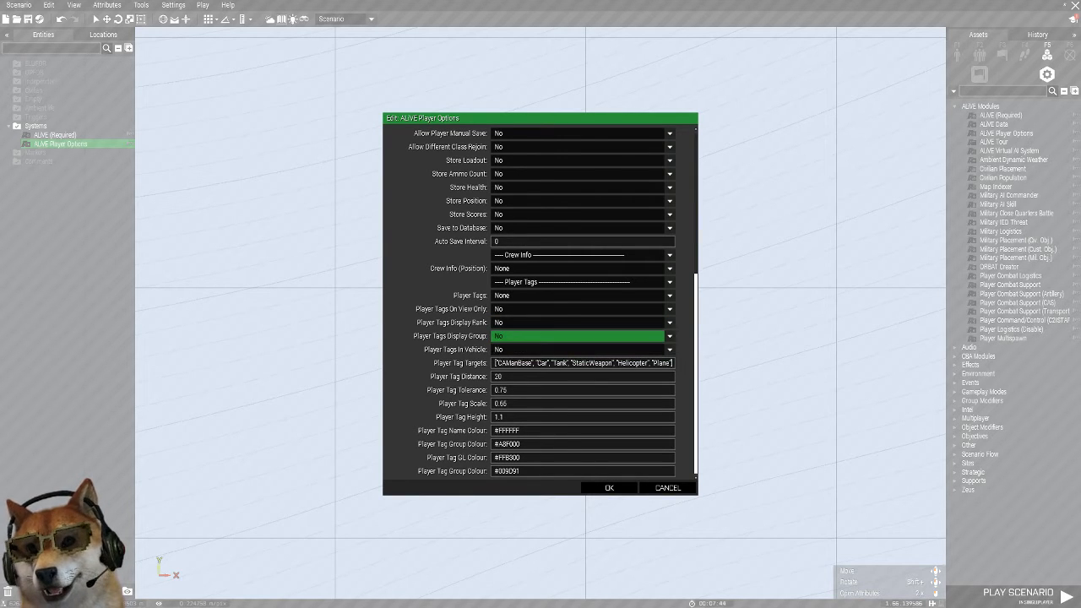
{"action": "left_click", "coordinate": [609, 487]}
{"action": "left_click", "coordinate": [699, 307]}
Place an ALiVE Virtual AI System module just south of the ALiVE (Required) module
{"action": "scroll", "coordinate": [703, 305], "scroll_direction": "up", "scroll_amount": 2}
{"action": "right_click_drag", "start_coordinate": [703, 305], "coordinate": [859, 237]}
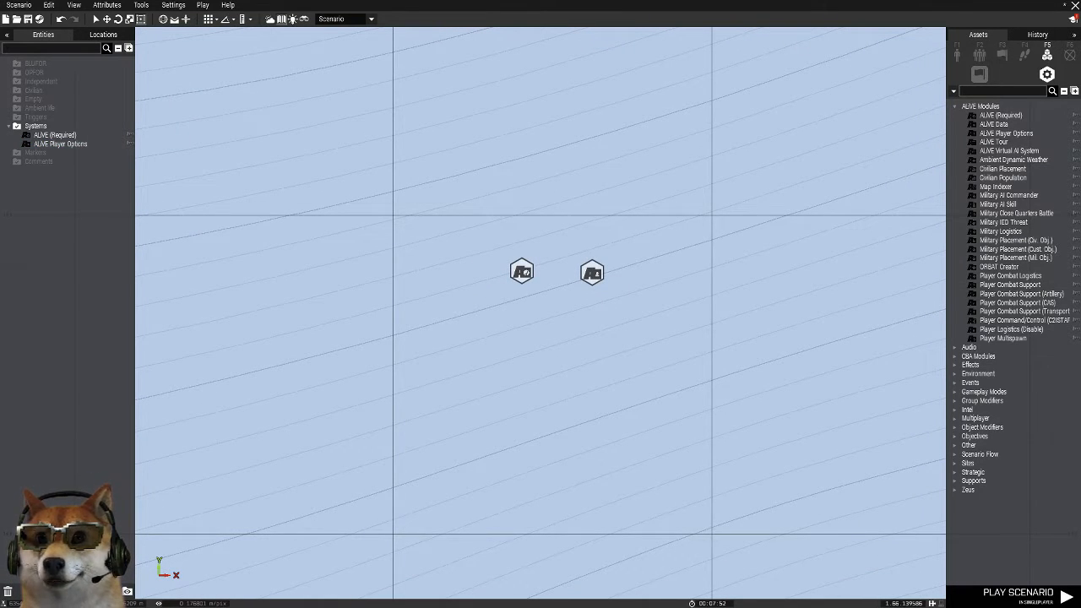
{"action": "scroll", "coordinate": [861, 283], "scroll_direction": "down", "scroll_amount": 2}
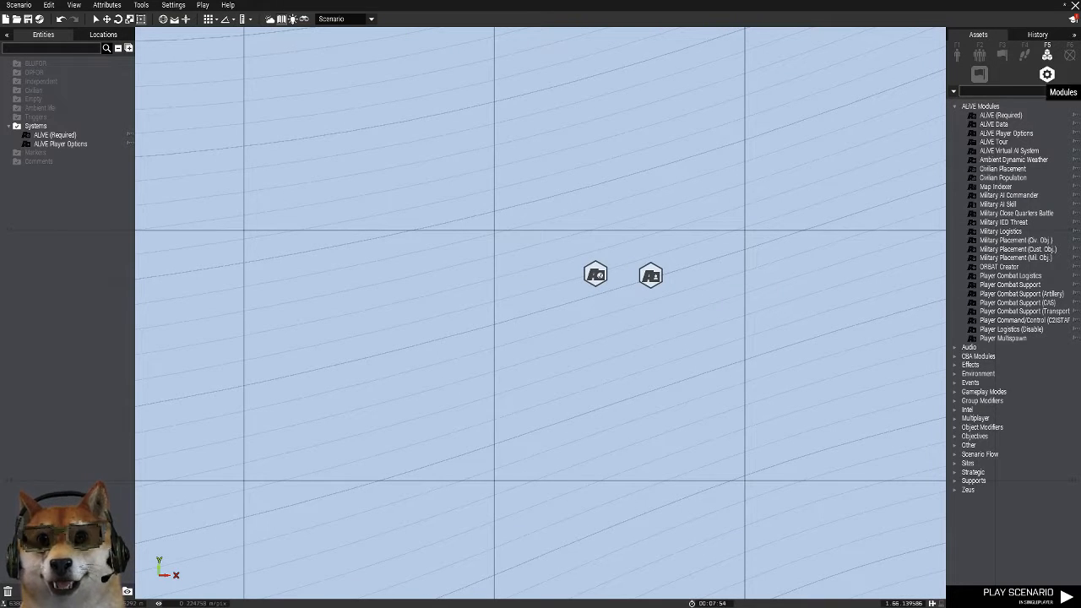
{"action": "left_click", "coordinate": [1009, 150]}
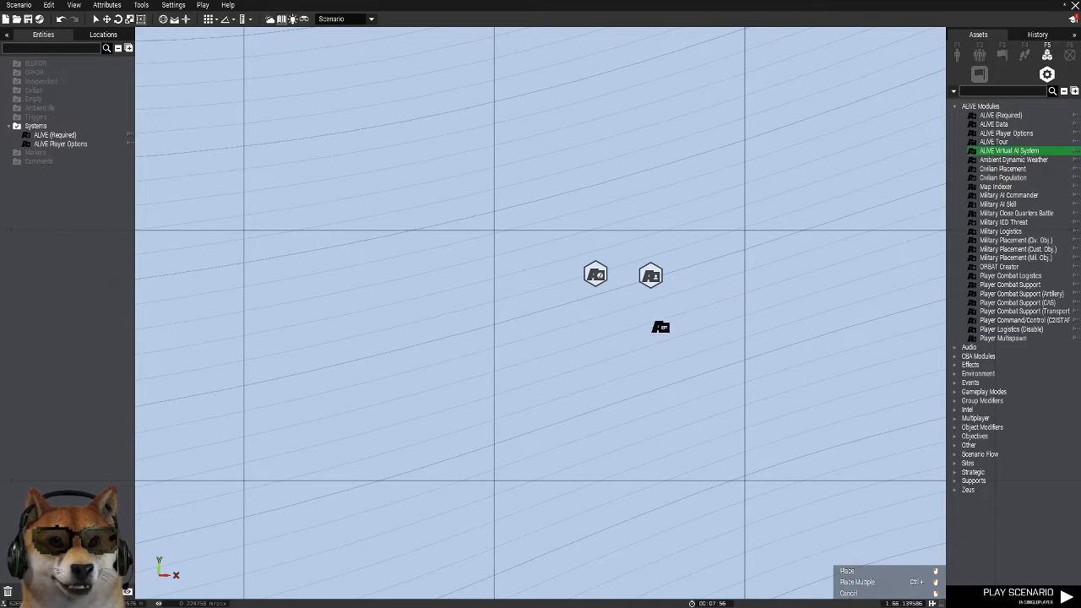
{"action": "left_click", "coordinate": [595, 342]}
{"action": "scroll", "coordinate": [477, 325], "scroll_direction": "down", "scroll_amount": 5}
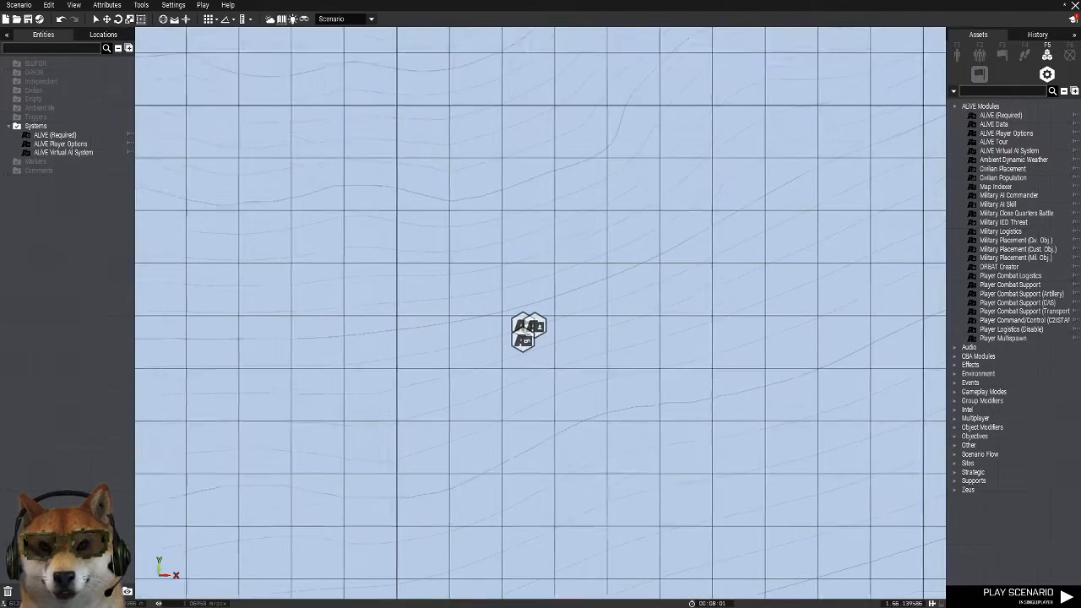
Place a NATO - BLUFOR Infantry marker northwest of the modules and move it to a spot directly north of them
{"action": "left_click", "coordinate": [1069, 55]}
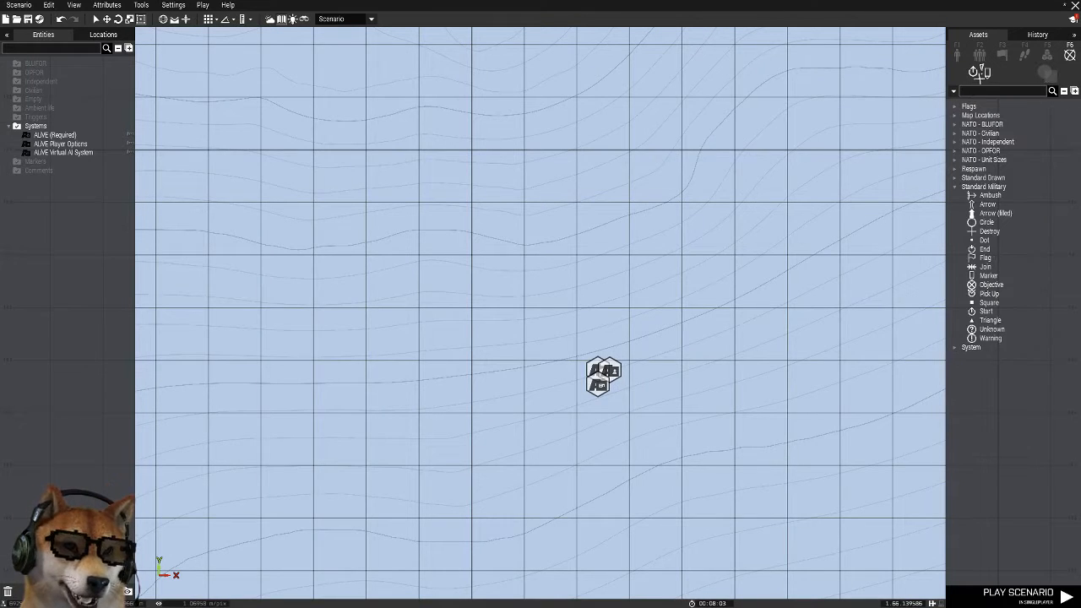
{"action": "left_click", "coordinate": [981, 124]}
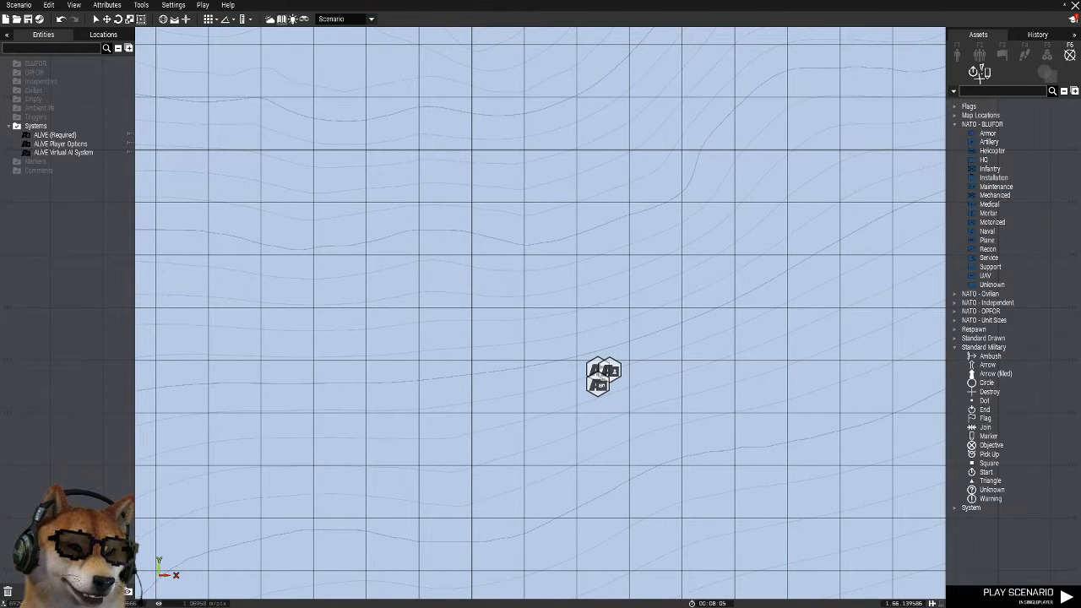
{"action": "left_click", "coordinate": [989, 168]}
{"action": "left_click", "coordinate": [429, 194]}
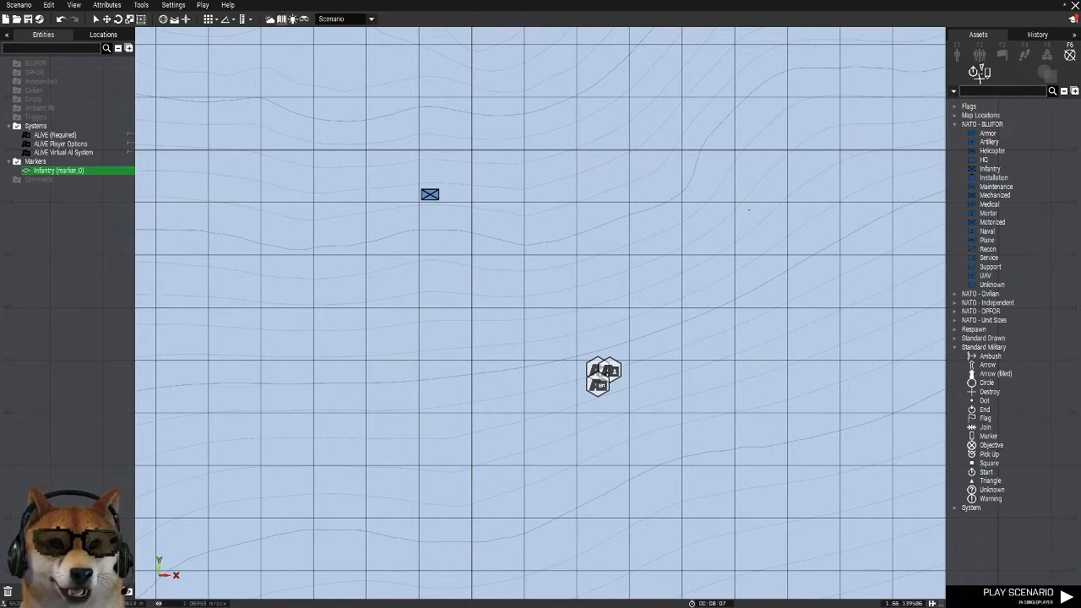
{"action": "left_click", "coordinate": [620, 465]}
{"action": "left_click_drag", "start_coordinate": [429, 194], "coordinate": [604, 133]}
{"action": "left_click", "coordinate": [686, 96]}
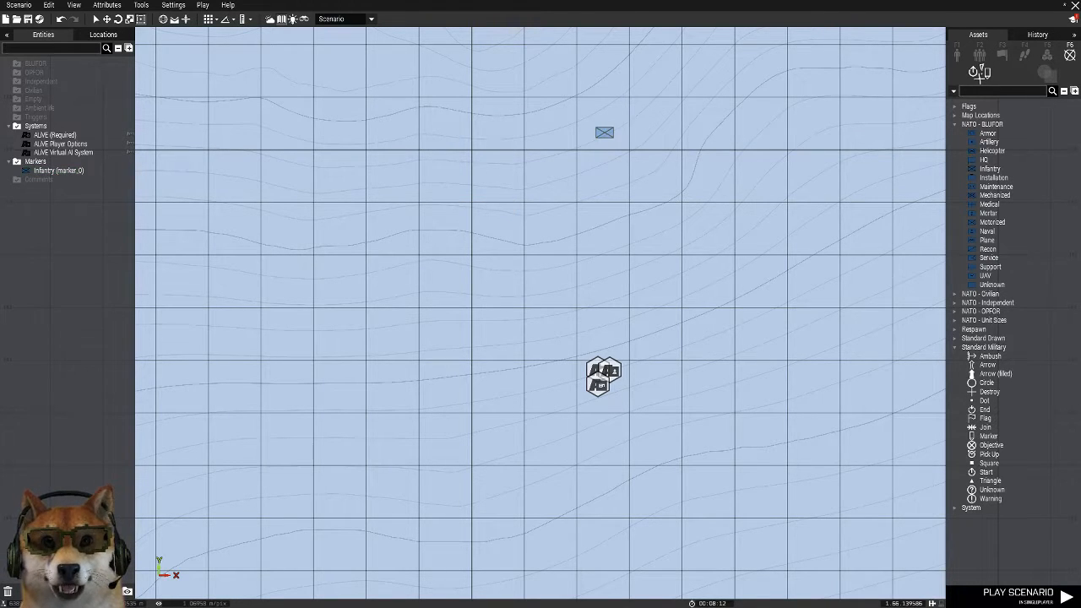
Delete the Infantry marker north of the ALiVE modules
{"action": "scroll", "coordinate": [686, 95], "scroll_direction": "down", "scroll_amount": 2}
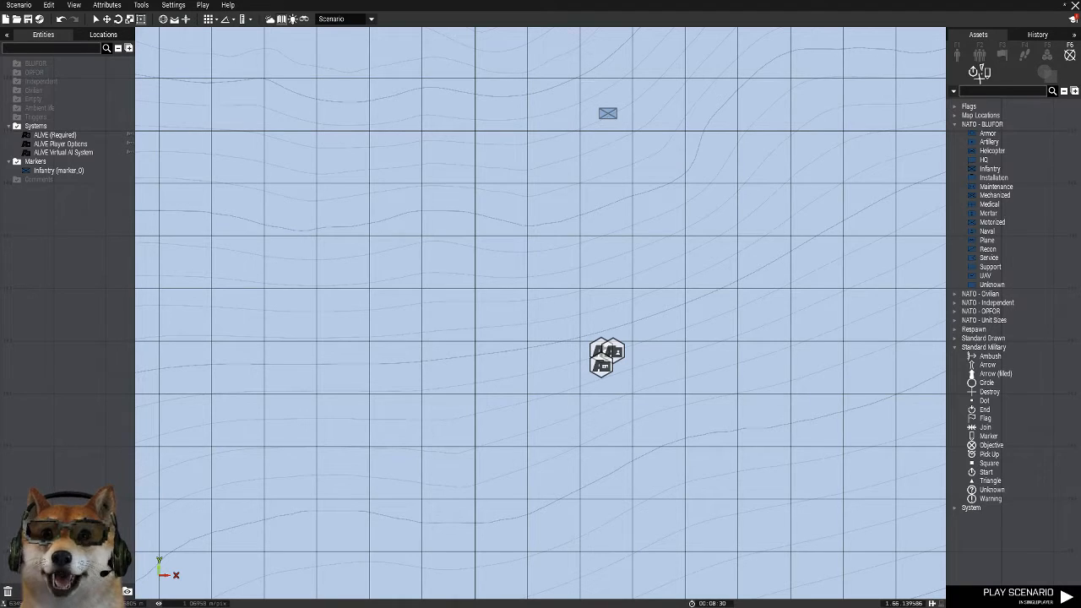
{"action": "left_click_drag", "start_coordinate": [579, 59], "coordinate": [656, 189]}
{"action": "key", "text": "Delete"}
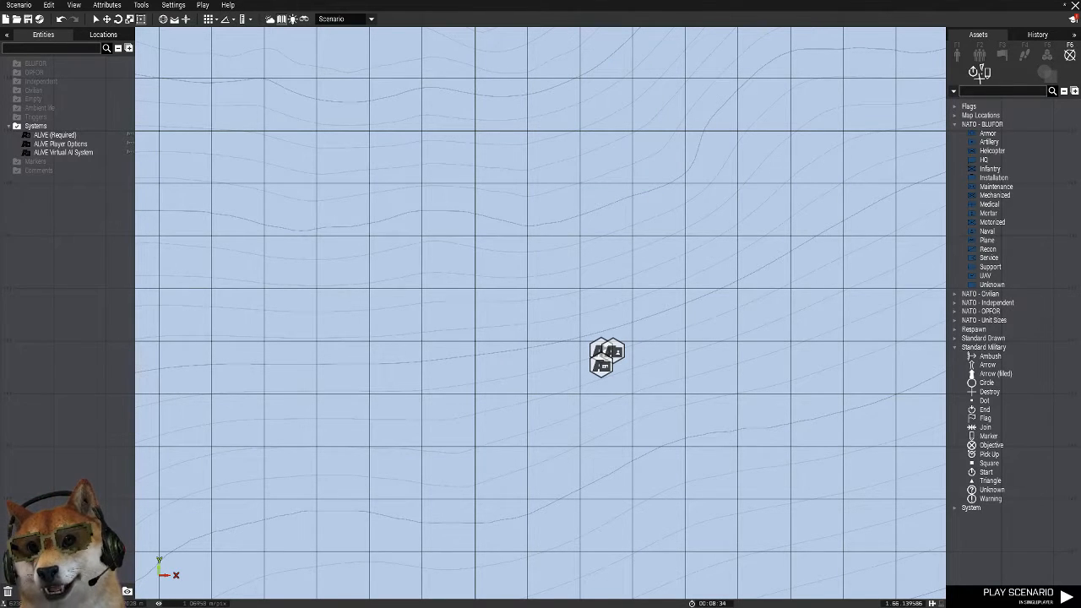
Set the ALiVE Virtual AI System module's Active Limiter to 80 and accept its attributes
{"action": "double_click", "coordinate": [599, 357]}
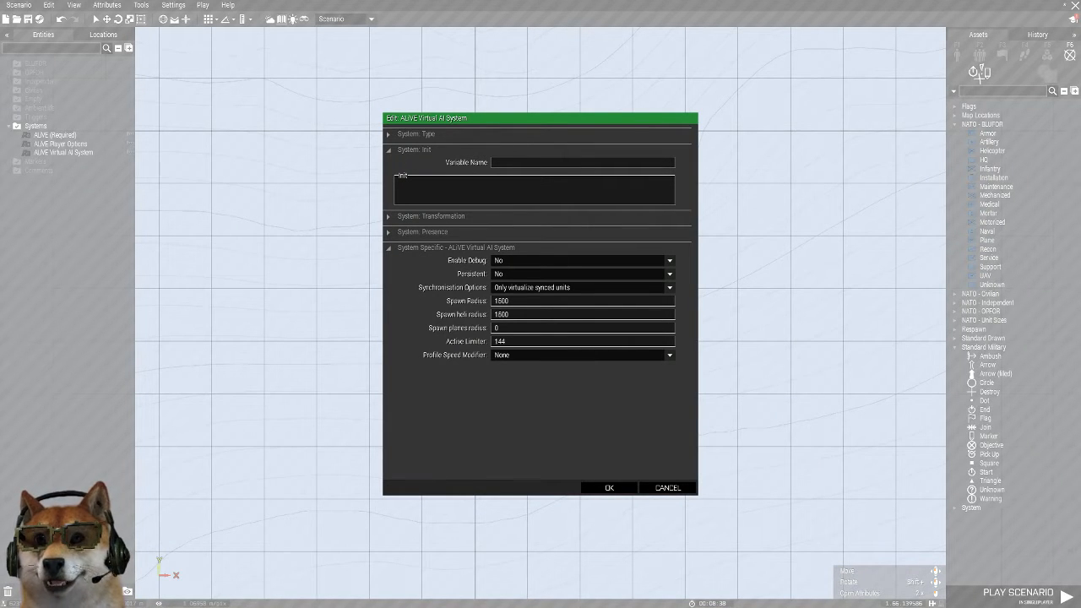
{"action": "left_click_drag", "start_coordinate": [508, 342], "coordinate": [487, 341]}
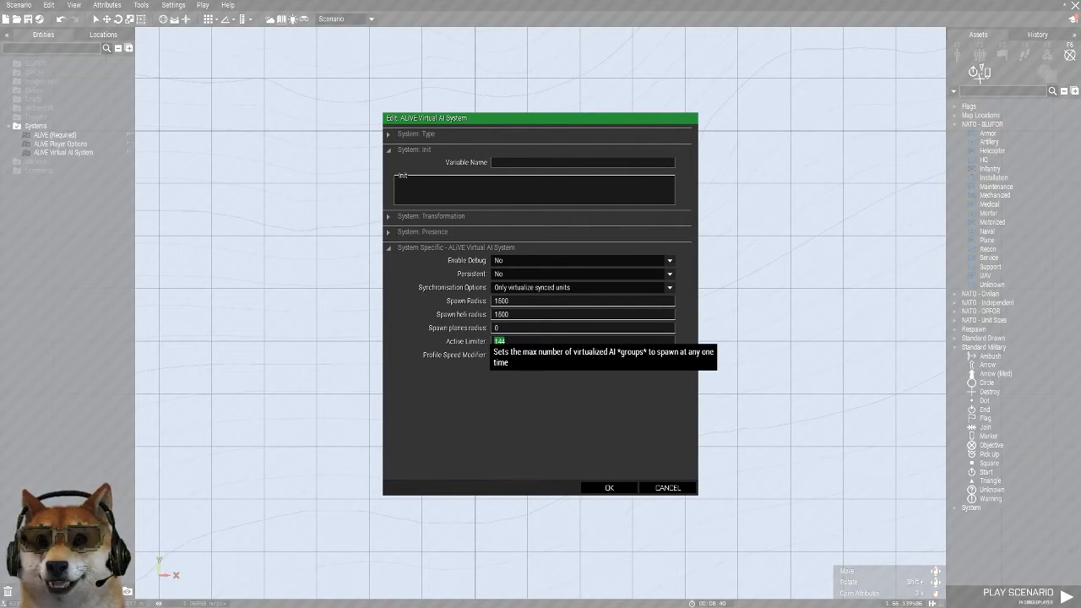
{"action": "type", "text": "80"}
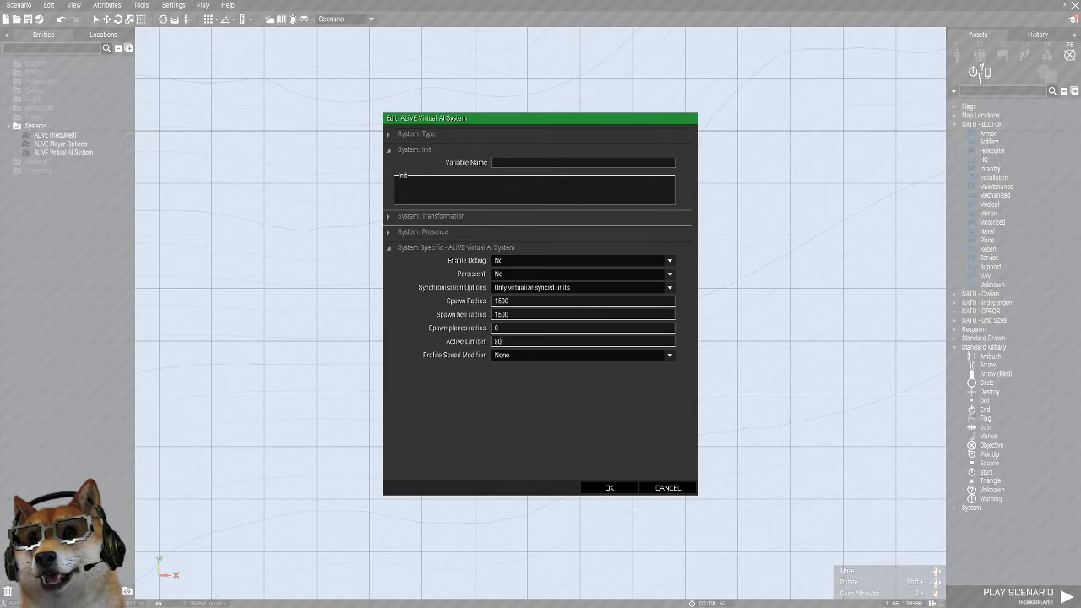
{"action": "left_click_drag", "start_coordinate": [511, 314], "coordinate": [457, 315]}
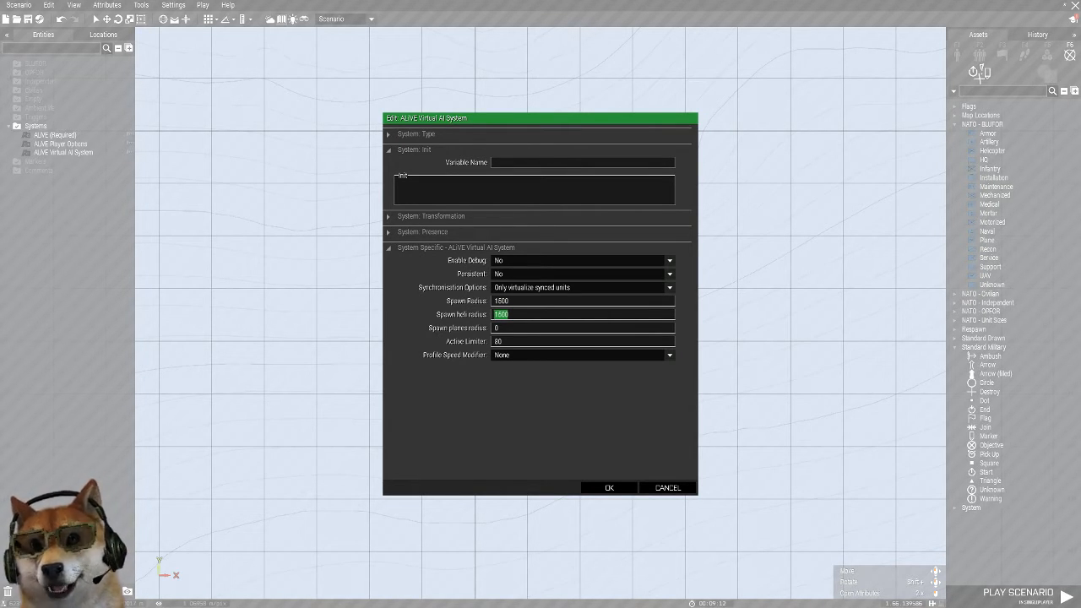
{"action": "left_click", "coordinate": [609, 487]}
{"action": "scroll", "coordinate": [591, 389], "scroll_direction": "up", "scroll_amount": 2}
{"action": "scroll", "coordinate": [751, 152], "scroll_direction": "up", "scroll_amount": 2}
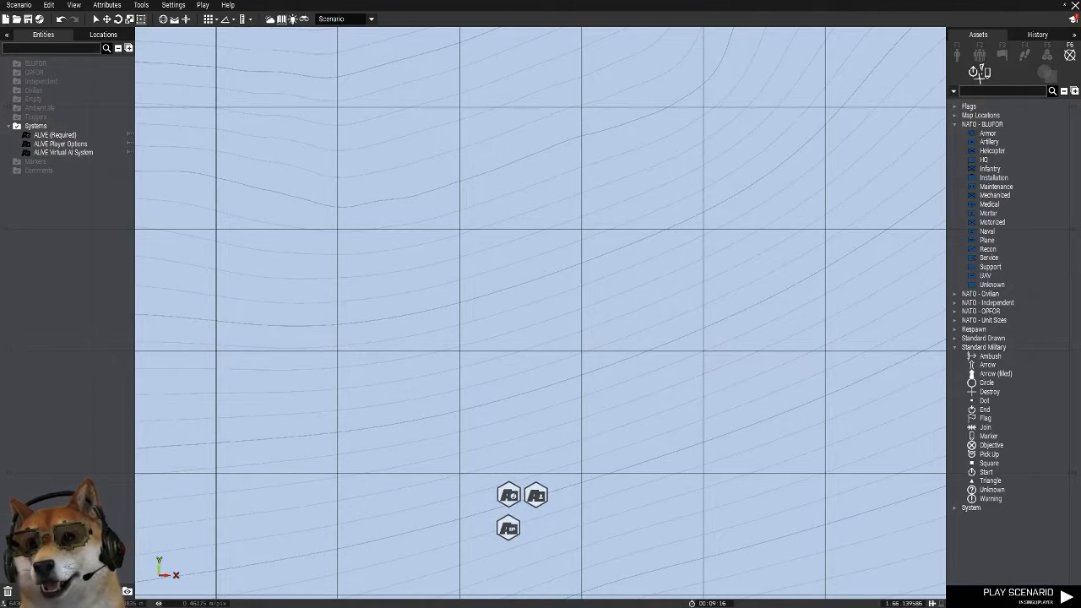
{"action": "right_click_drag", "start_coordinate": [540, 363], "coordinate": [534, 270]}
{"action": "scroll", "coordinate": [707, 147], "scroll_direction": "down", "scroll_amount": 3}
{"action": "scroll", "coordinate": [704, 136], "scroll_direction": "up", "scroll_amount": 3}
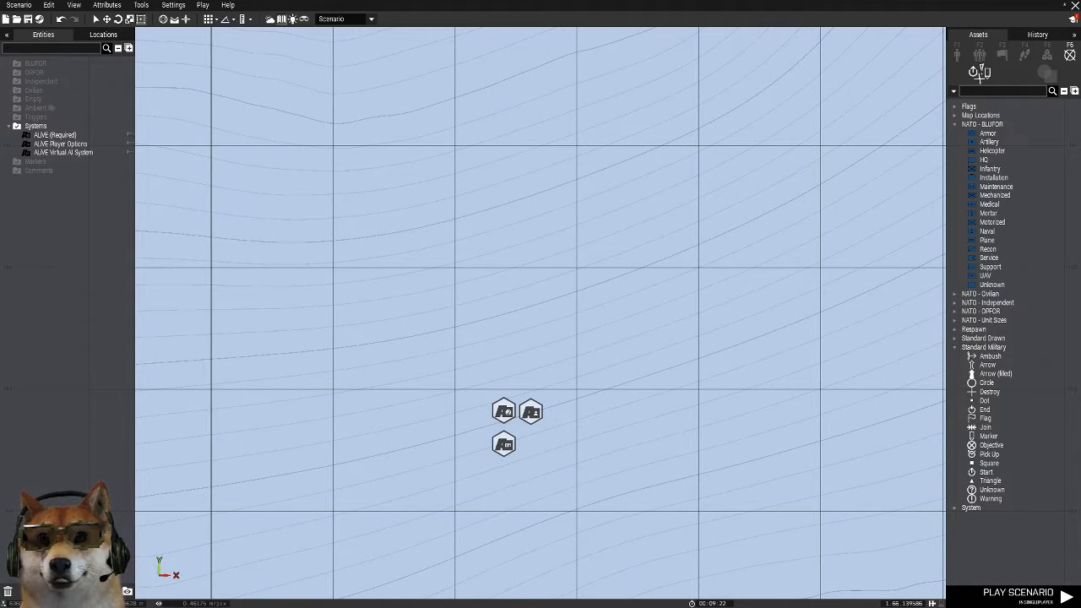
{"action": "scroll", "coordinate": [751, 295], "scroll_direction": "down", "scroll_amount": 2}
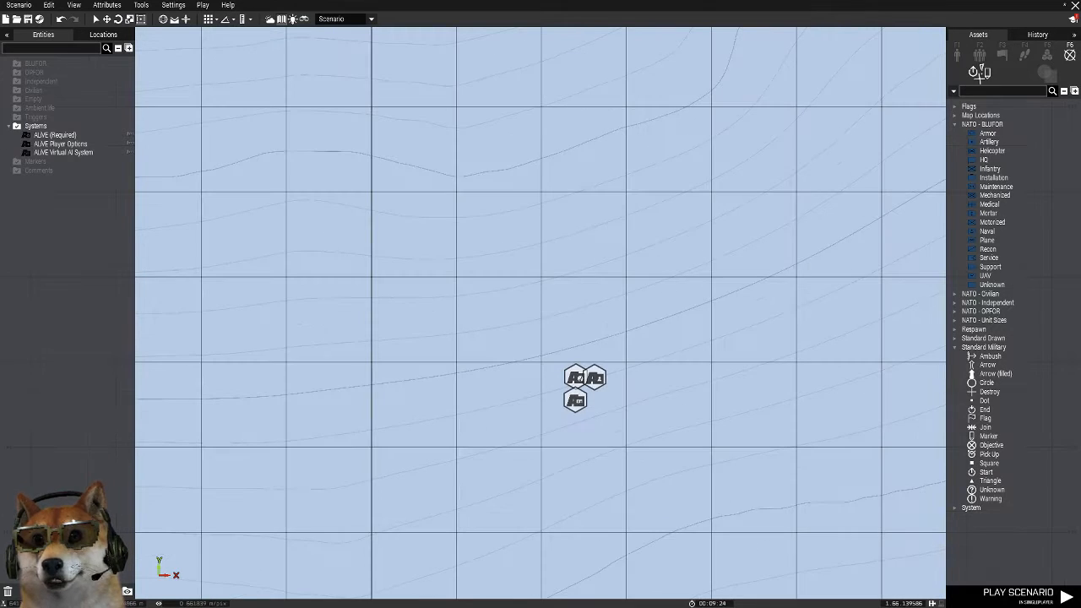
{"action": "left_click", "coordinate": [1047, 54]}
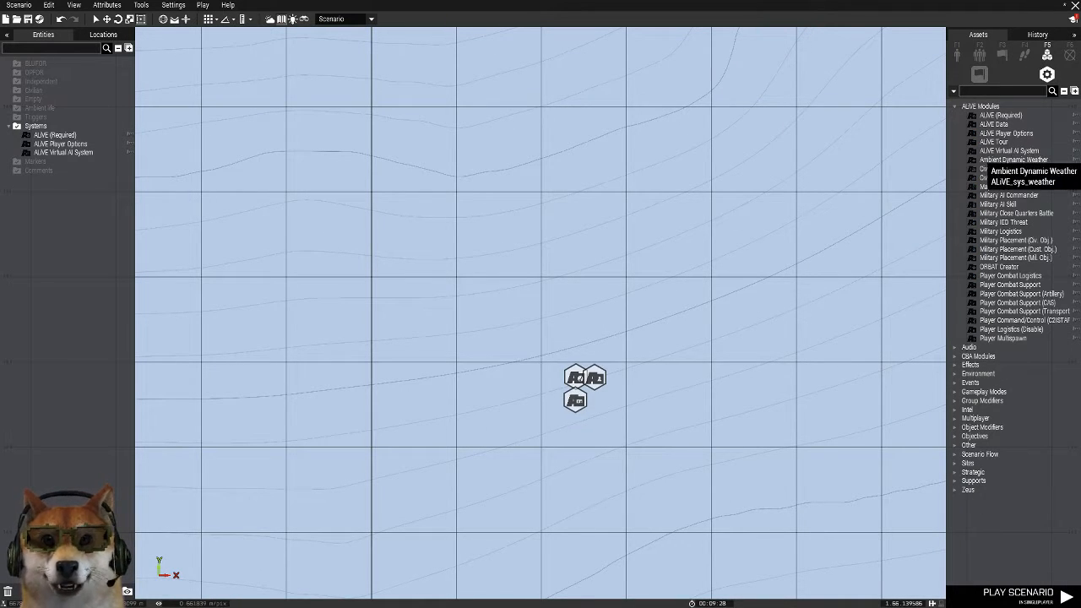
{"action": "left_click", "coordinate": [1002, 169]}
{"action": "scroll", "coordinate": [706, 365], "scroll_direction": "up", "scroll_amount": 1}
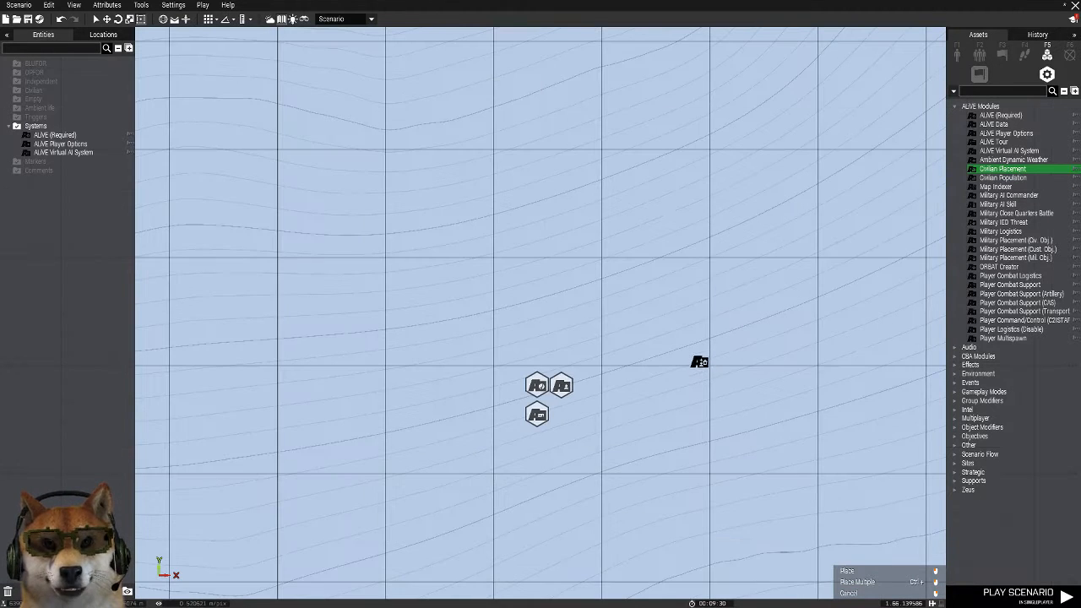
{"action": "scroll", "coordinate": [700, 363], "scroll_direction": "down", "scroll_amount": 2}
{"action": "right_click_drag", "start_coordinate": [682, 275], "coordinate": [454, 204]}
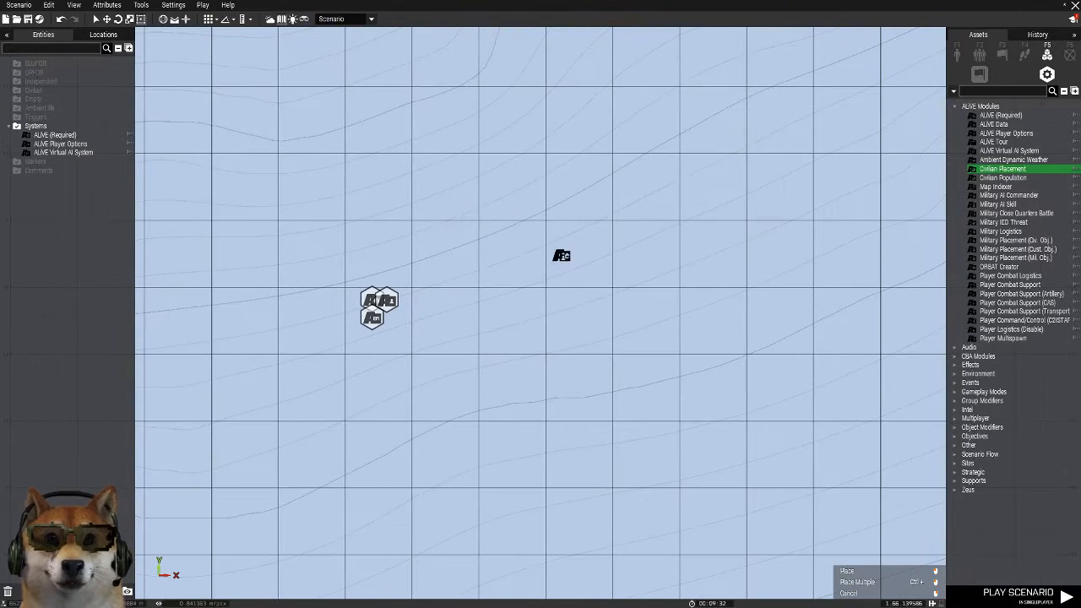
{"action": "right_click", "coordinate": [624, 271]}
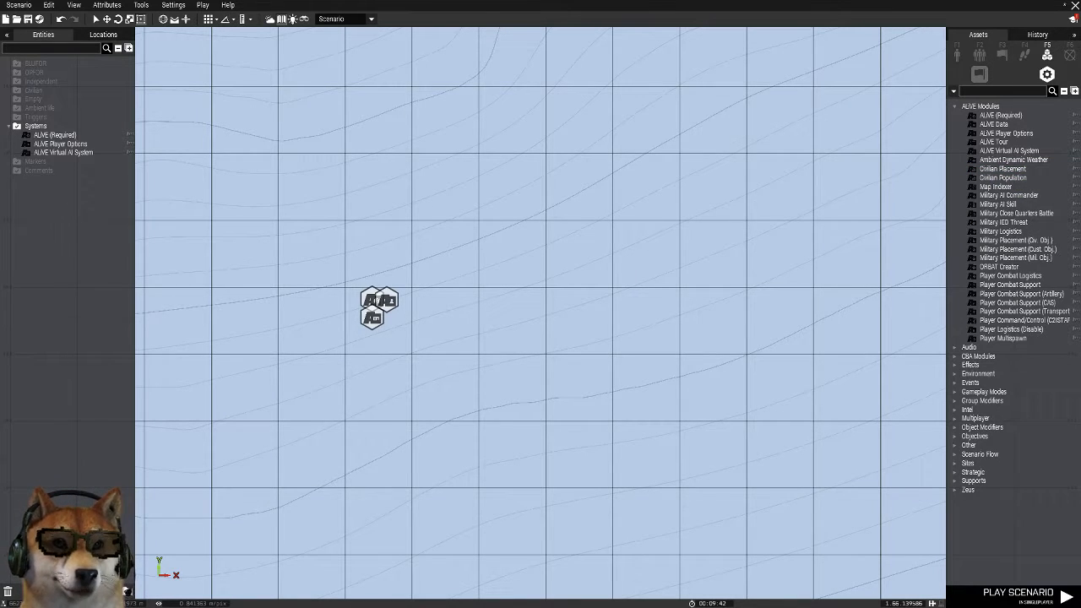
{"action": "scroll", "coordinate": [607, 269], "scroll_direction": "up", "scroll_amount": 2}
{"action": "scroll", "coordinate": [878, 143], "scroll_direction": "down", "scroll_amount": 5}
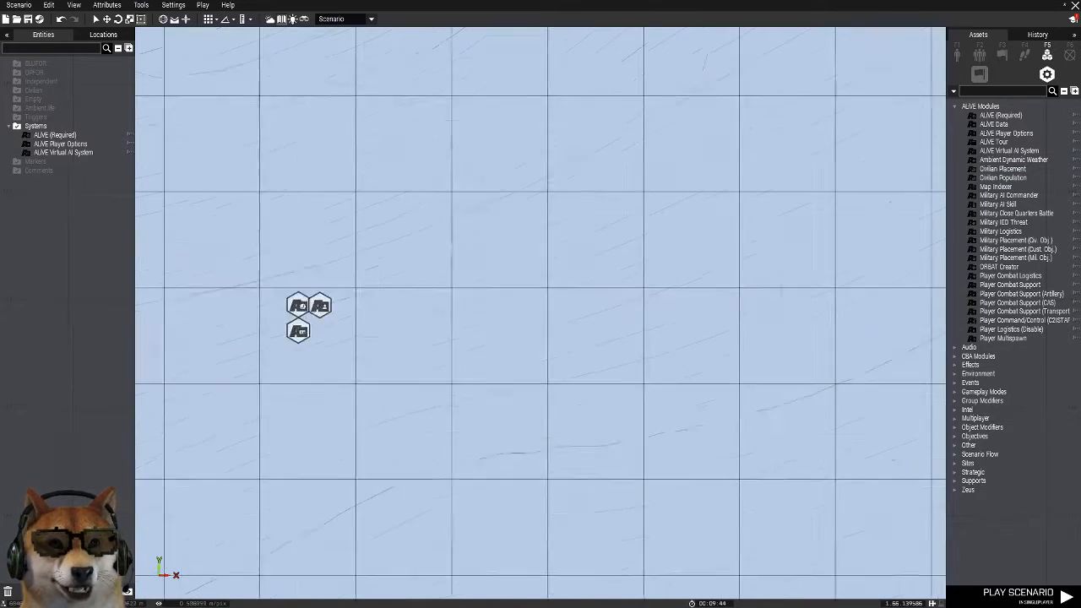
Place a Rectangle area marker on the airstrip northeast of Krasnostav
{"action": "left_click", "coordinate": [1069, 54]}
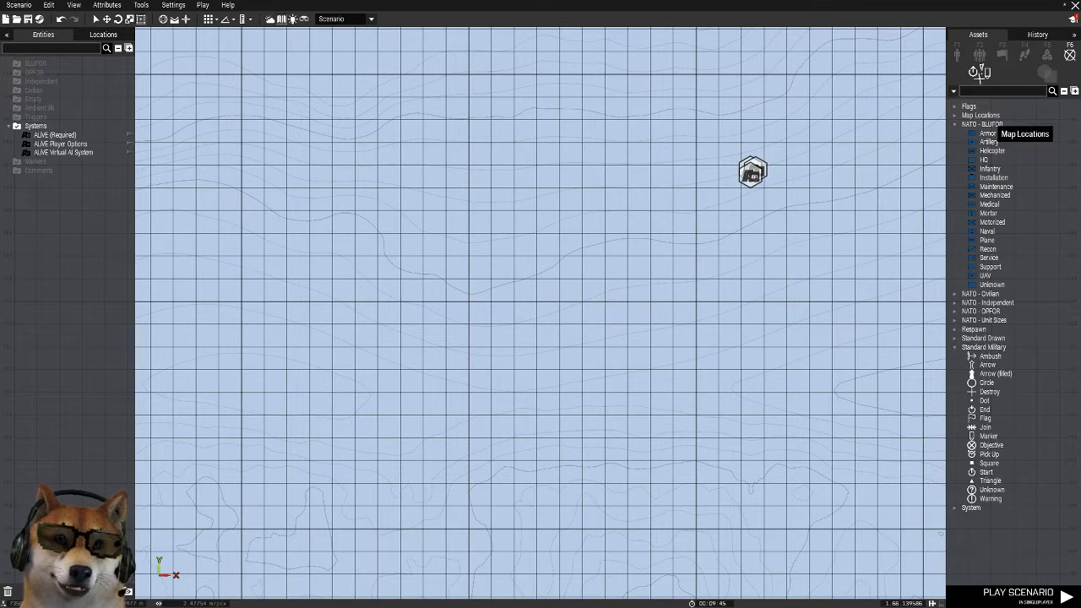
{"action": "left_click", "coordinate": [955, 124]}
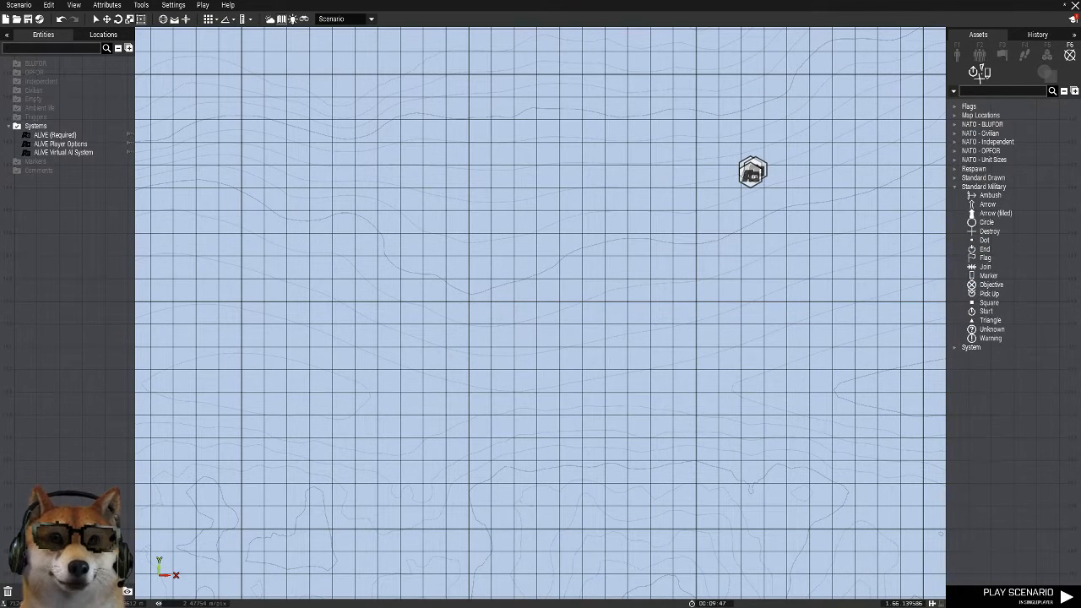
{"action": "left_click", "coordinate": [1044, 73]}
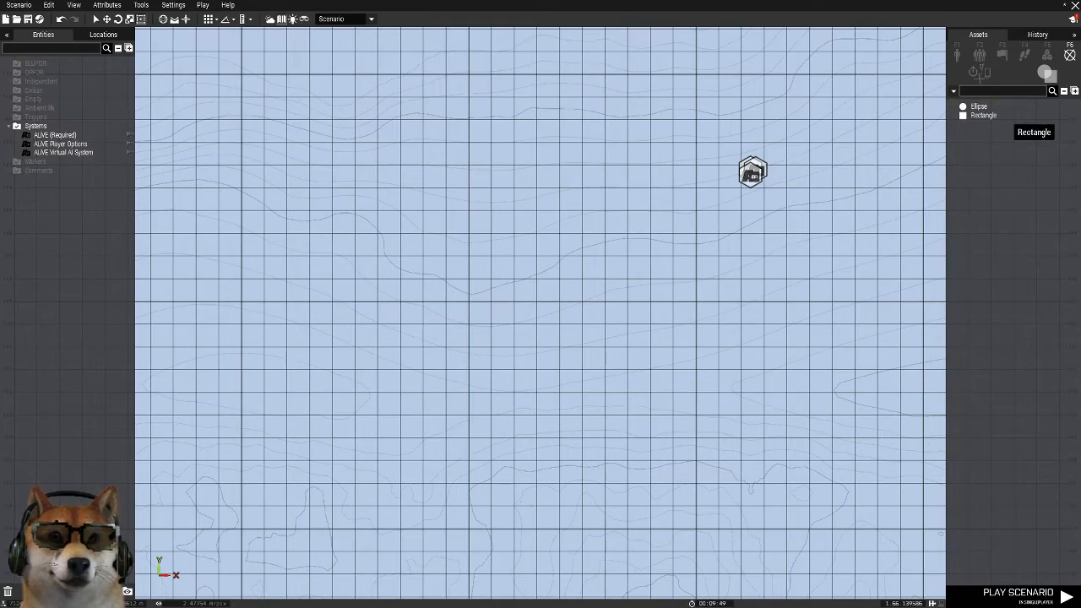
{"action": "left_click", "coordinate": [982, 115]}
{"action": "scroll", "coordinate": [846, 143], "scroll_direction": "down", "scroll_amount": 5}
{"action": "scroll", "coordinate": [792, 150], "scroll_direction": "up", "scroll_amount": 5}
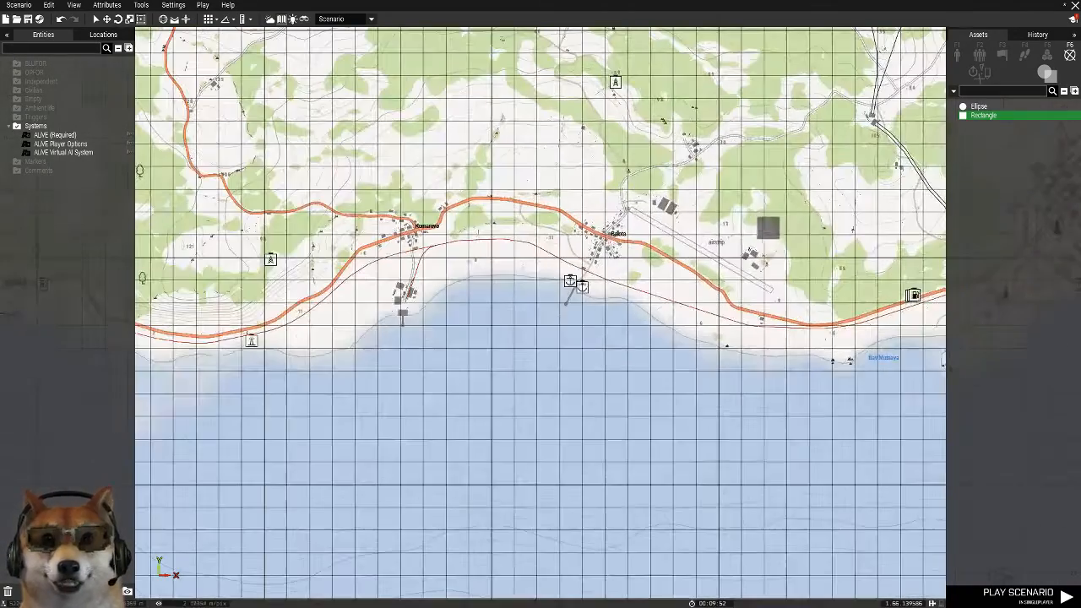
{"action": "scroll", "coordinate": [722, 255], "scroll_direction": "up", "scroll_amount": 5}
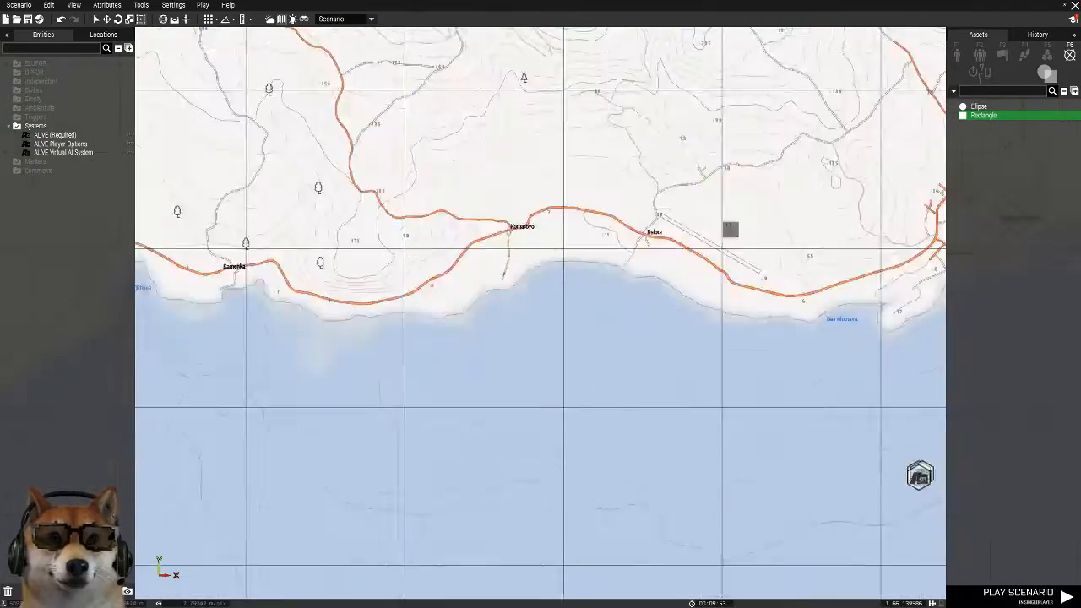
{"action": "scroll", "coordinate": [739, 236], "scroll_direction": "up", "scroll_amount": 3}
{"action": "right_click_drag", "start_coordinate": [796, 215], "coordinate": [306, 538]}
{"action": "right_click_drag", "start_coordinate": [853, 279], "coordinate": [142, 347]}
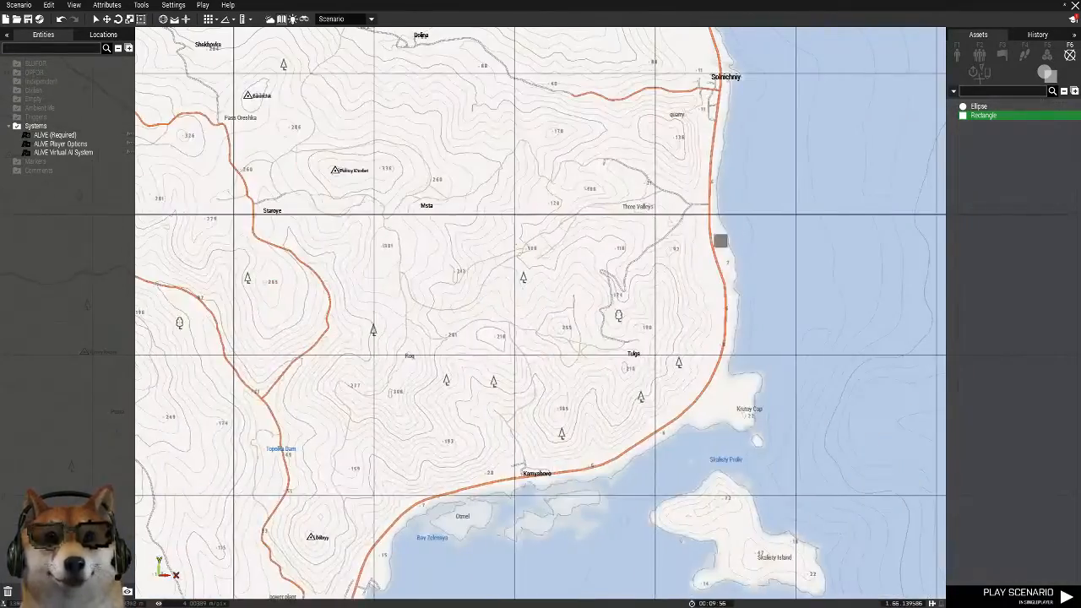
{"action": "right_click_drag", "start_coordinate": [736, 225], "coordinate": [652, 542]}
{"action": "right_click_drag", "start_coordinate": [707, 116], "coordinate": [818, 485]}
{"action": "right_click_drag", "start_coordinate": [596, 214], "coordinate": [699, 359]}
{"action": "right_click_drag", "start_coordinate": [676, 204], "coordinate": [513, 596]}
{"action": "scroll", "coordinate": [659, 329], "scroll_direction": "down", "scroll_amount": 1}
{"action": "scroll", "coordinate": [557, 420], "scroll_direction": "up", "scroll_amount": 3}
{"action": "scroll", "coordinate": [559, 411], "scroll_direction": "down", "scroll_amount": 4}
{"action": "scroll", "coordinate": [545, 404], "scroll_direction": "up", "scroll_amount": 2}
{"action": "scroll", "coordinate": [622, 420], "scroll_direction": "up", "scroll_amount": 1}
{"action": "right_click_drag", "start_coordinate": [620, 417], "coordinate": [513, 295]}
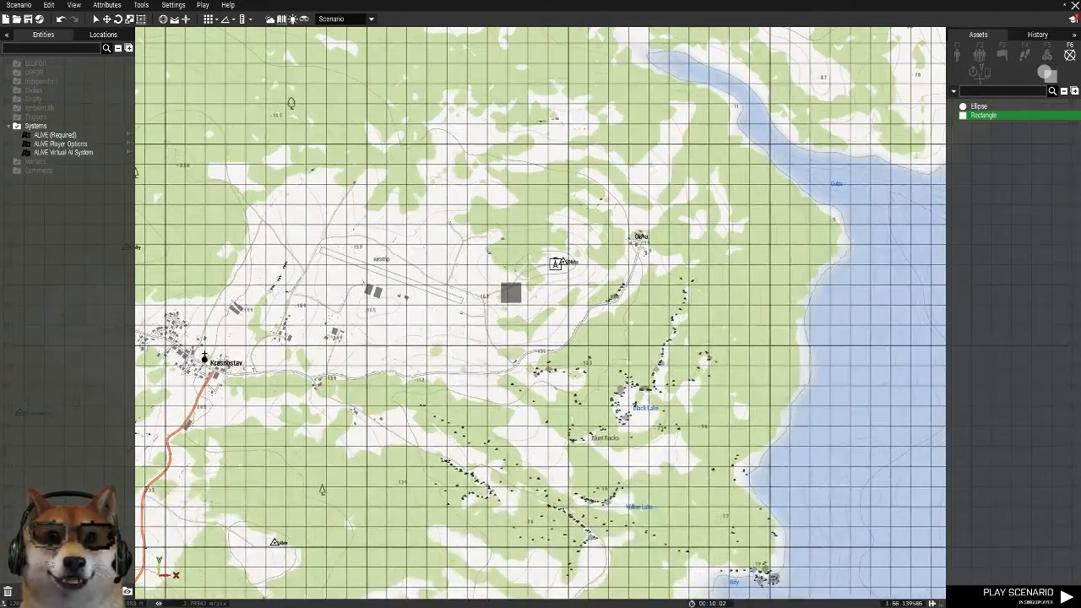
{"action": "scroll", "coordinate": [432, 278], "scroll_direction": "up", "scroll_amount": 1}
{"action": "scroll", "coordinate": [428, 278], "scroll_direction": "down", "scroll_amount": 1}
{"action": "left_click", "coordinate": [391, 283]}
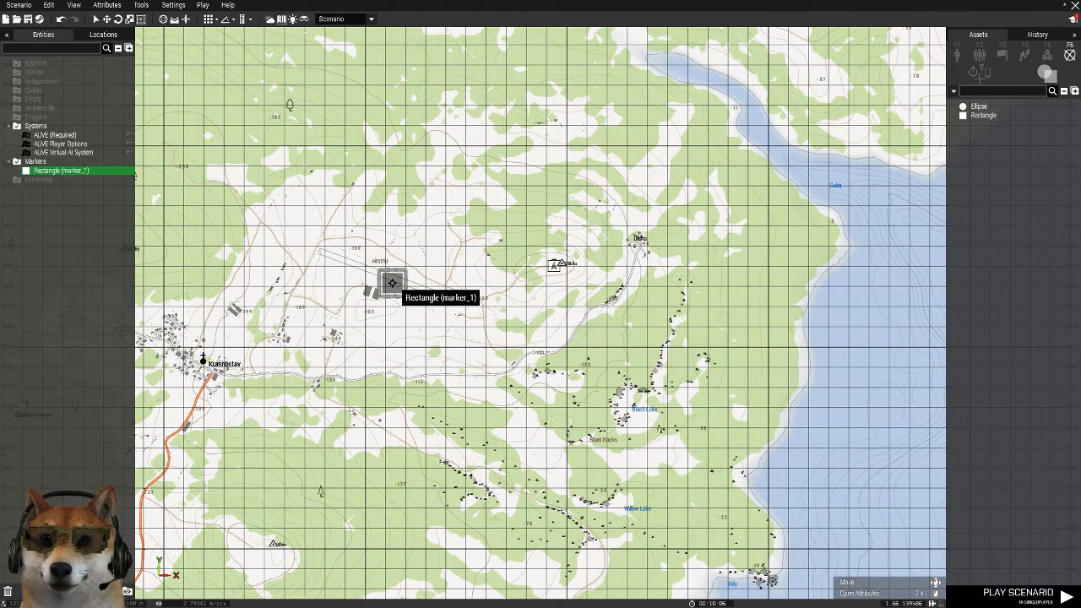
Rotate the rectangle marker about 25° to align with the airstrip and enlarge it to cover the airstrip and Krasnostav
{"action": "mouse_move", "coordinate": [392, 283]}
{"action": "left_mouse_down", "text": "shift"}
{"action": "mouse_move", "coordinate": [419, 239]}
{"action": "mouse_move", "coordinate": [412, 233]}
{"action": "left_mouse_up", "text": "shift"}
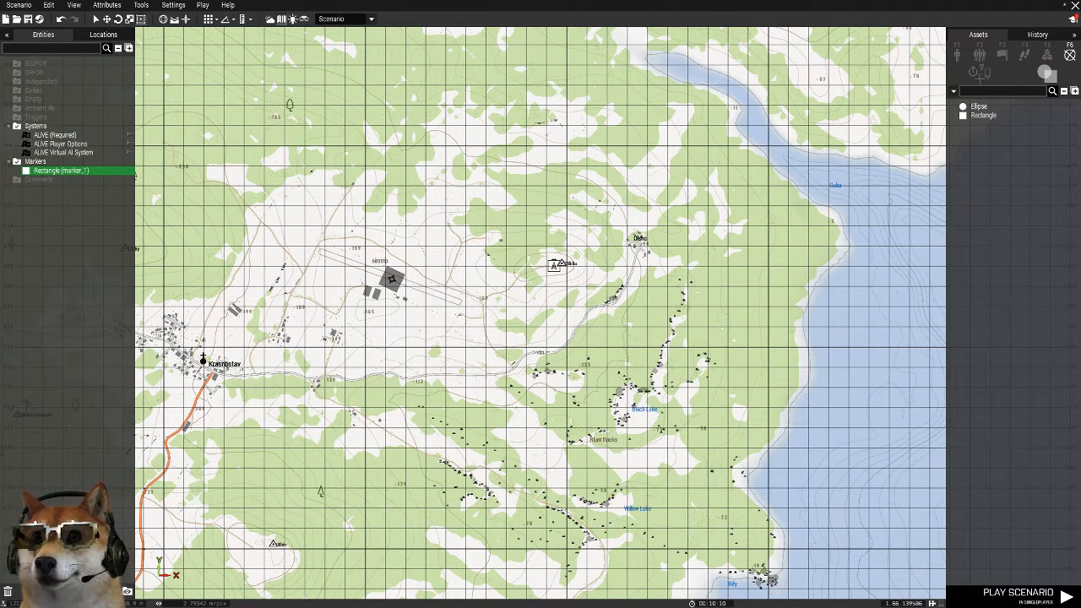
{"action": "left_click_drag", "start_coordinate": [404, 285], "coordinate": [485, 323]}
{"action": "mouse_move", "coordinate": [438, 285]}
{"action": "left_mouse_down"}
{"action": "mouse_move", "coordinate": [459, 242]}
{"action": "mouse_move", "coordinate": [342, 228]}
{"action": "mouse_move", "coordinate": [314, 212]}
{"action": "left_mouse_up"}
{"action": "left_click_drag", "start_coordinate": [372, 282], "coordinate": [288, 455]}
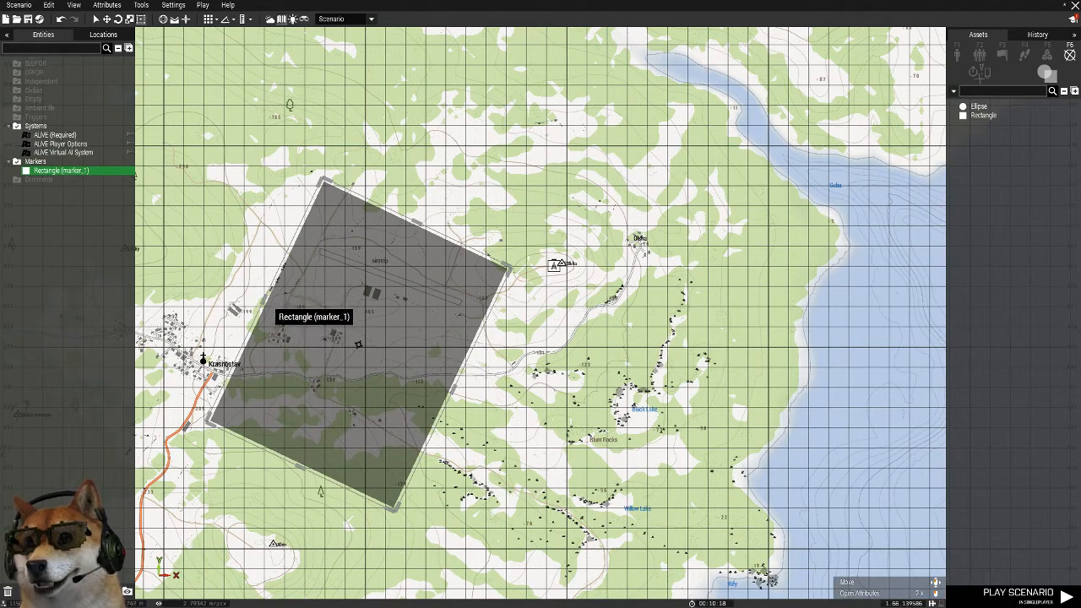
{"action": "left_click_drag", "start_coordinate": [265, 299], "coordinate": [148, 245]}
{"action": "right_click_drag", "start_coordinate": [343, 238], "coordinate": [458, 243]}
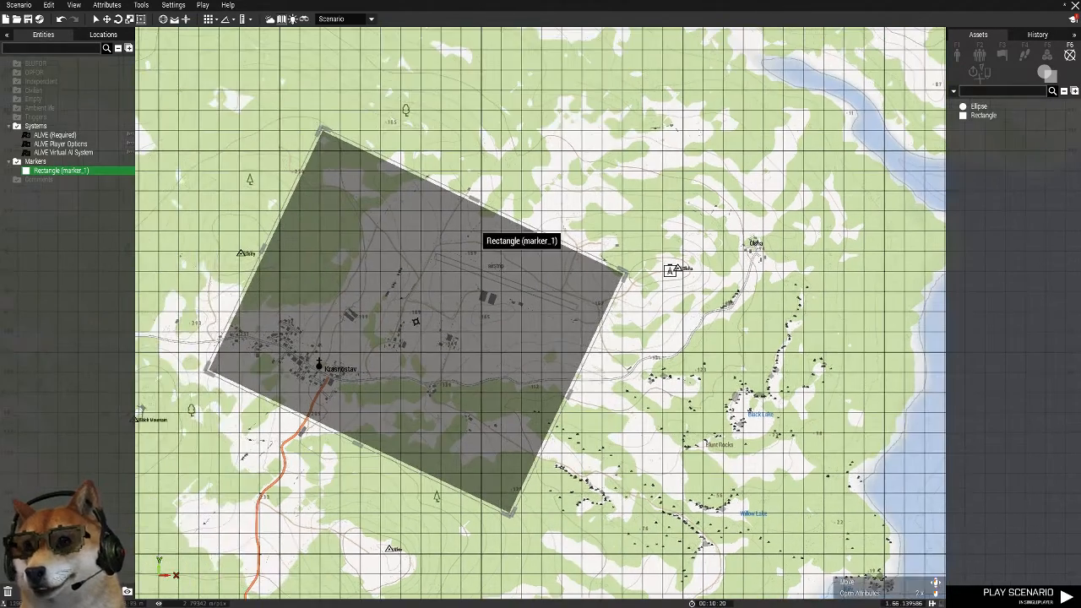
Extend the rectangle marker eastward to Olsha, giving it a size of about 1175 by 903, and deselect it
{"action": "scroll", "coordinate": [459, 243], "scroll_direction": "down", "scroll_amount": 1}
{"action": "double_click", "coordinate": [290, 252]}
{"action": "left_click_drag", "start_coordinate": [440, 257], "coordinate": [433, 254]}
{"action": "scroll", "coordinate": [608, 293], "scroll_direction": "up", "scroll_amount": 2}
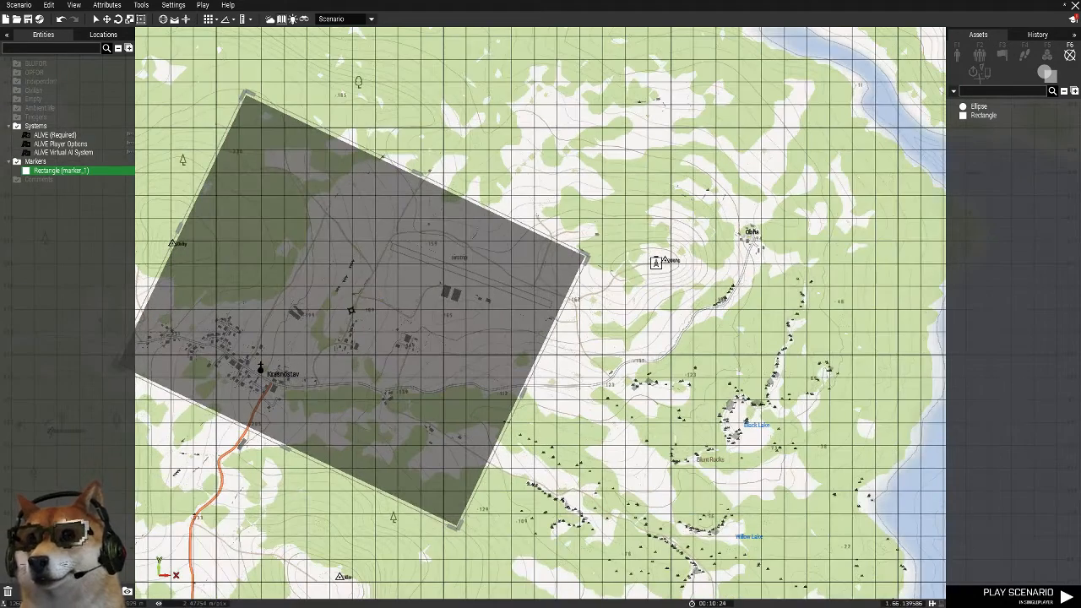
{"action": "mouse_move", "coordinate": [585, 253]}
{"action": "left_mouse_down"}
{"action": "mouse_move", "coordinate": [723, 242]}
{"action": "mouse_move", "coordinate": [776, 224]}
{"action": "left_mouse_up"}
{"action": "left_click", "coordinate": [809, 195]}
{"action": "scroll", "coordinate": [808, 194], "scroll_direction": "down", "scroll_amount": 3}
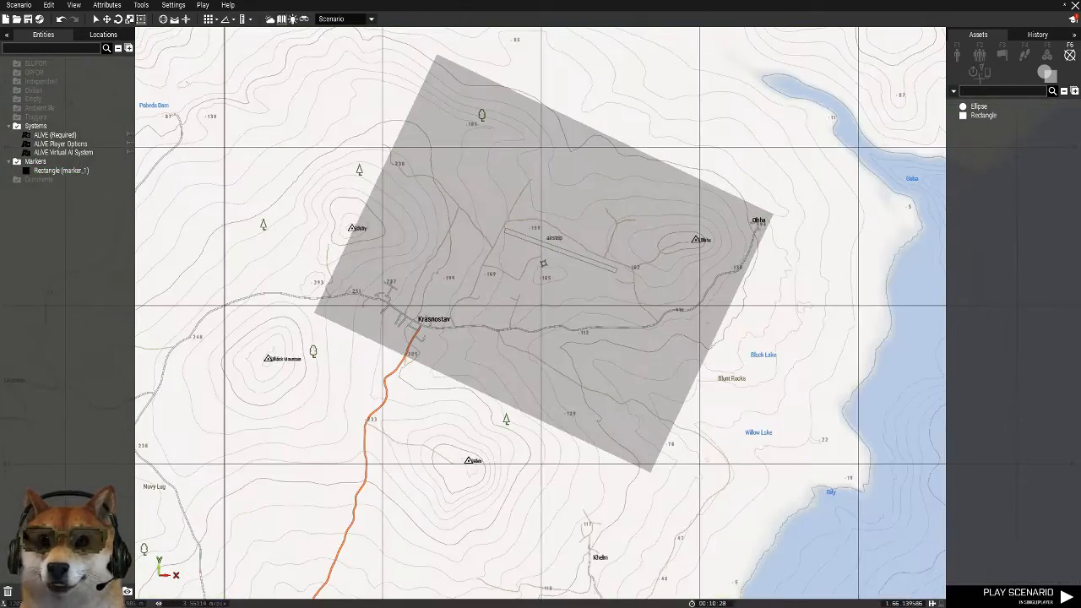
Set the rectangle marker's variable name to BLUFOR_1 and its color to BLUFOR, and accept the attributes
{"action": "scroll", "coordinate": [536, 293], "scroll_direction": "up", "scroll_amount": 4}
{"action": "double_click", "coordinate": [540, 247]}
{"action": "left_click_drag", "start_coordinate": [525, 147], "coordinate": [433, 147]}
{"action": "type", "text": "BLUFOR_1"}
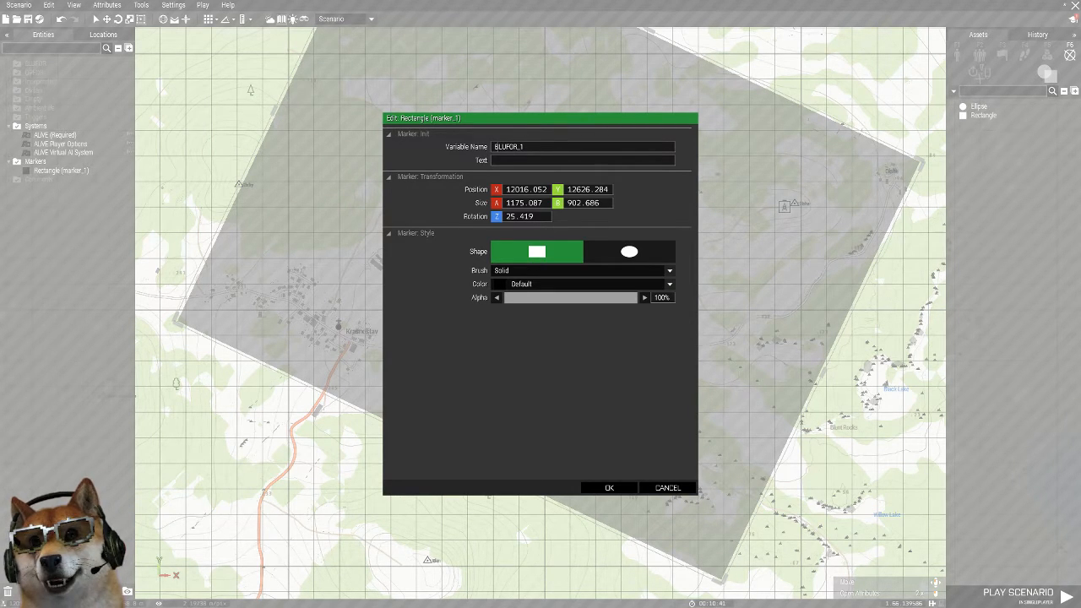
{"action": "left_click", "coordinate": [547, 284]}
{"action": "scroll", "coordinate": [544, 391], "scroll_direction": "down", "scroll_amount": 2}
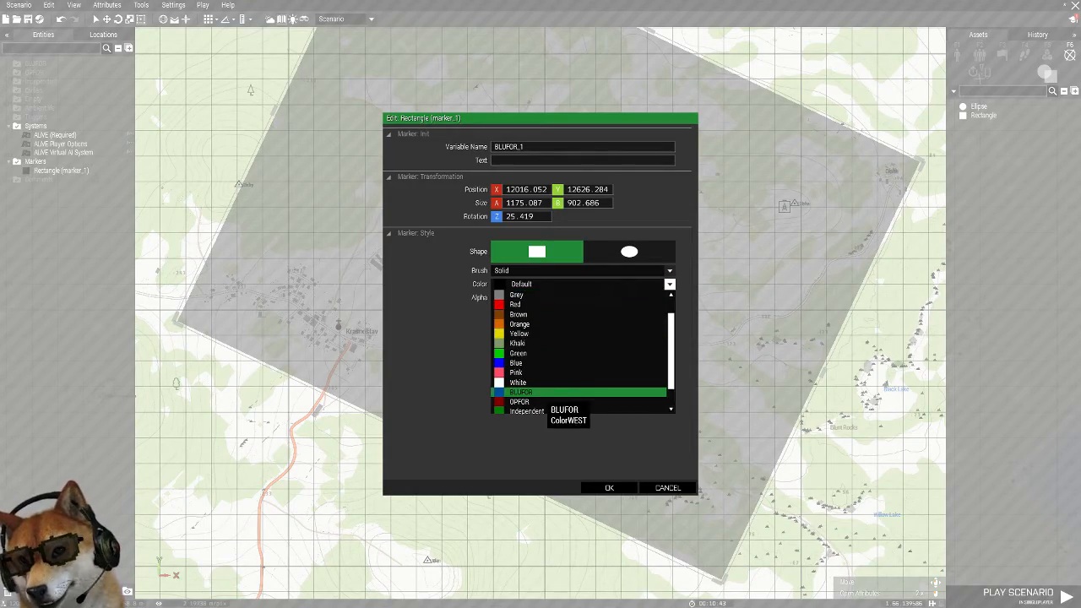
{"action": "left_click", "coordinate": [543, 392]}
{"action": "left_click", "coordinate": [609, 487]}
Place a NATO flag marker near the airstrip and move it west onto the runway, just northeast of the two large hangars
{"action": "scroll", "coordinate": [608, 498], "scroll_direction": "down", "scroll_amount": 3}
{"action": "scroll", "coordinate": [582, 270], "scroll_direction": "up", "scroll_amount": 5}
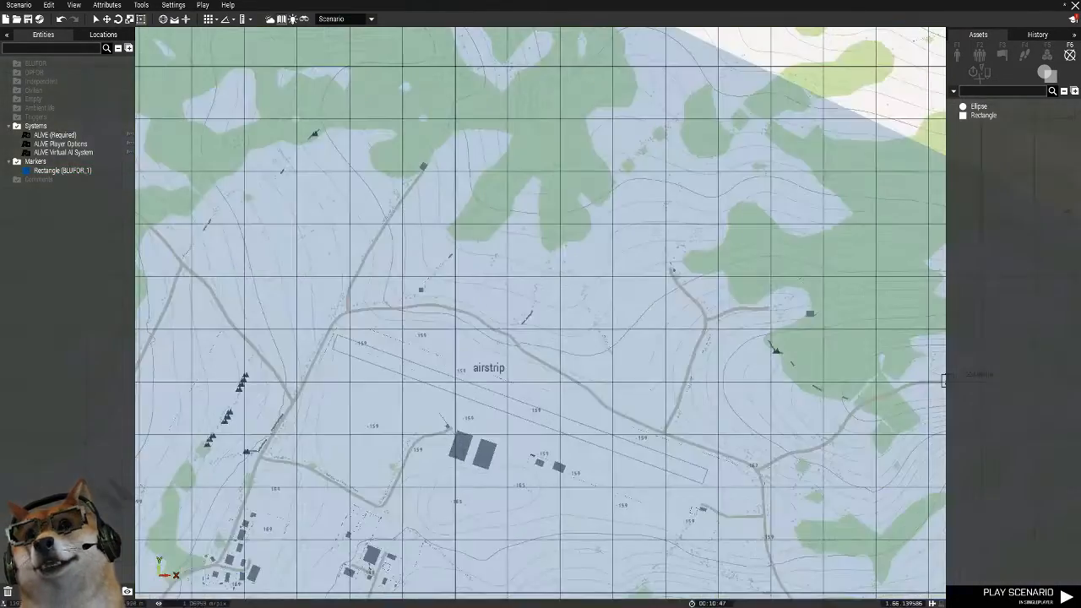
{"action": "left_click", "coordinate": [979, 72]}
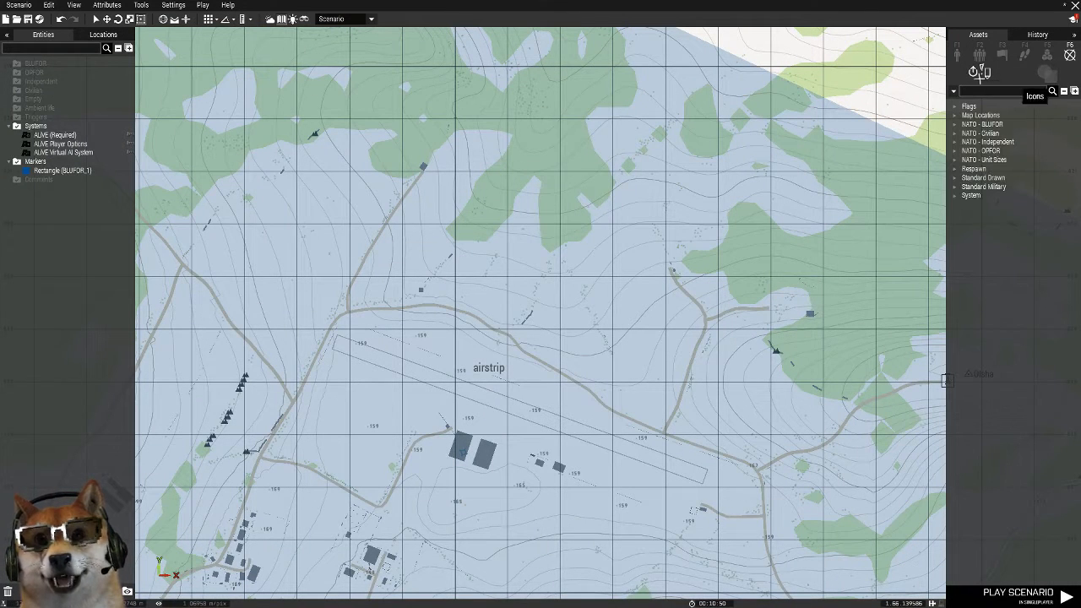
{"action": "left_click", "coordinate": [969, 106]}
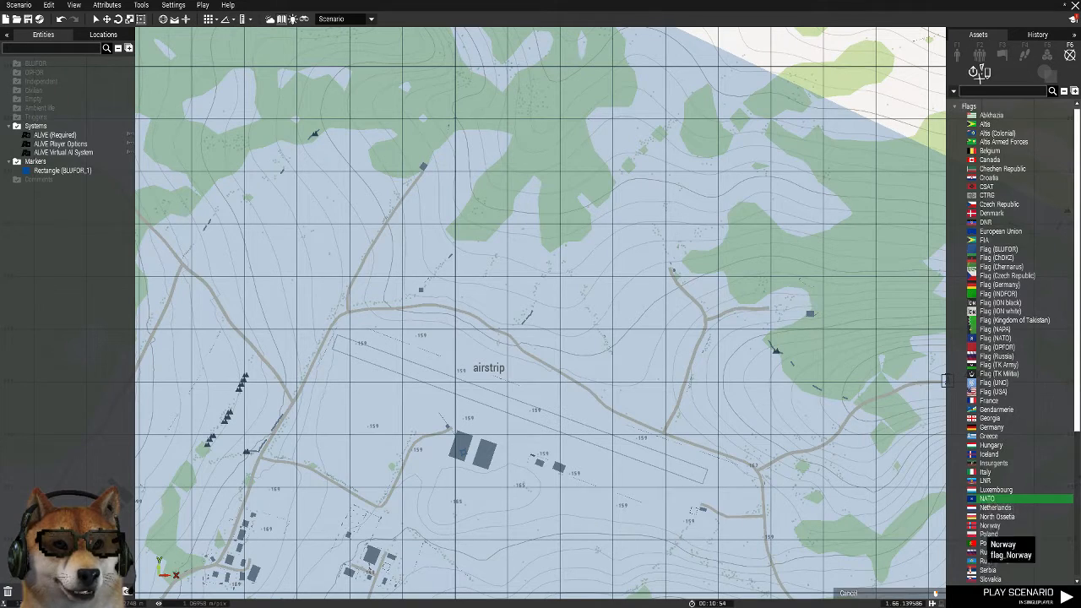
{"action": "left_click", "coordinate": [986, 498]}
{"action": "scroll", "coordinate": [988, 523], "scroll_direction": "down", "scroll_amount": 6}
{"action": "scroll", "coordinate": [1018, 422], "scroll_direction": "up", "scroll_amount": 8}
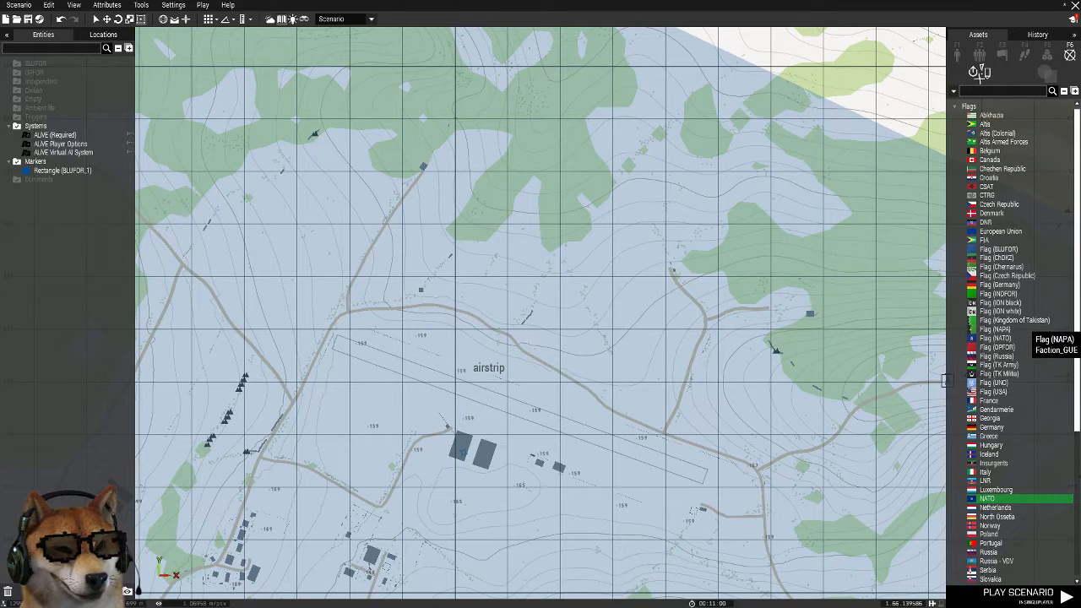
{"action": "scroll", "coordinate": [1013, 371], "scroll_direction": "down", "scroll_amount": 4}
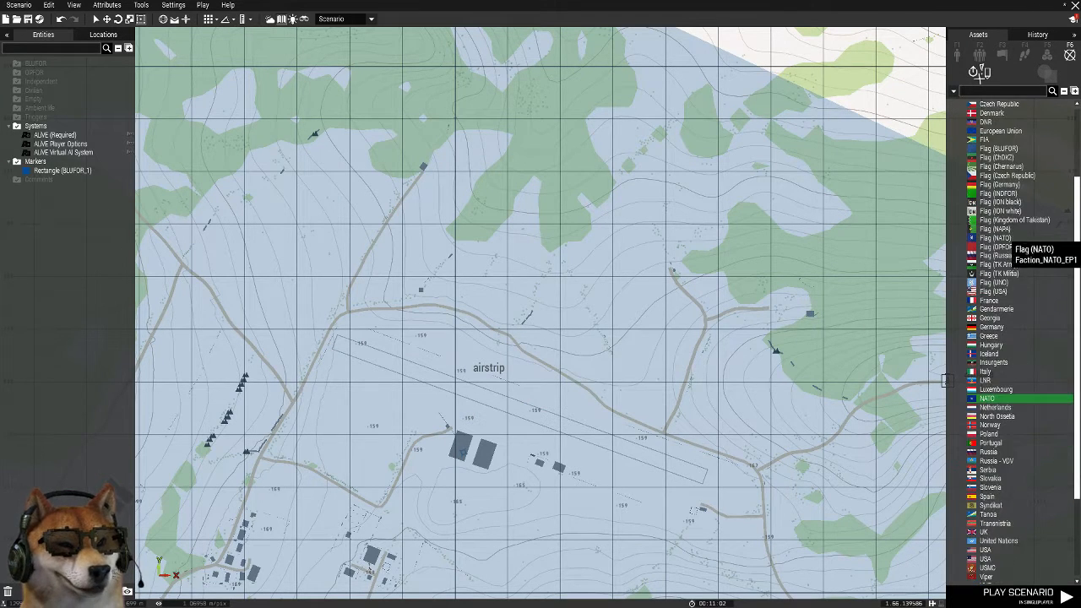
{"action": "scroll", "coordinate": [1009, 393], "scroll_direction": "down", "scroll_amount": 1}
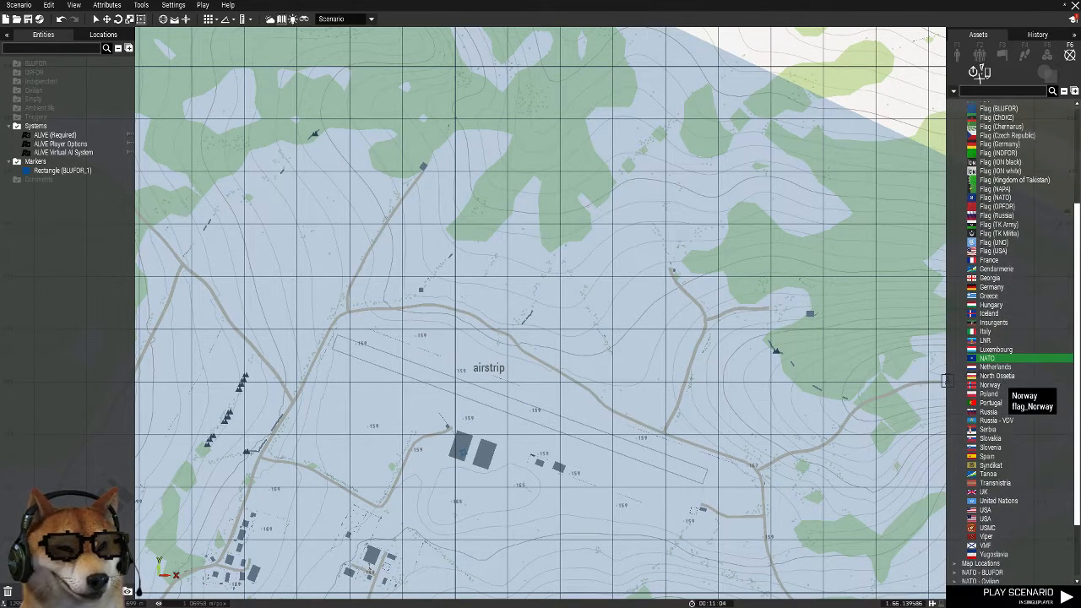
{"action": "scroll", "coordinate": [1005, 439], "scroll_direction": "down", "scroll_amount": 3}
{"action": "left_click", "coordinate": [560, 403]}
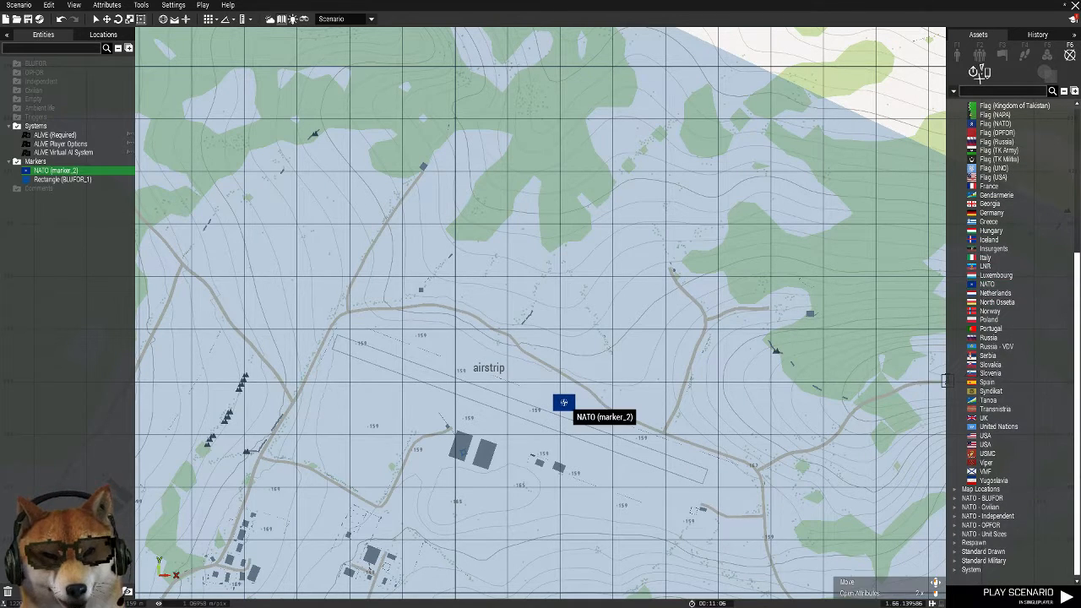
{"action": "left_click_drag", "start_coordinate": [562, 402], "coordinate": [501, 406]}
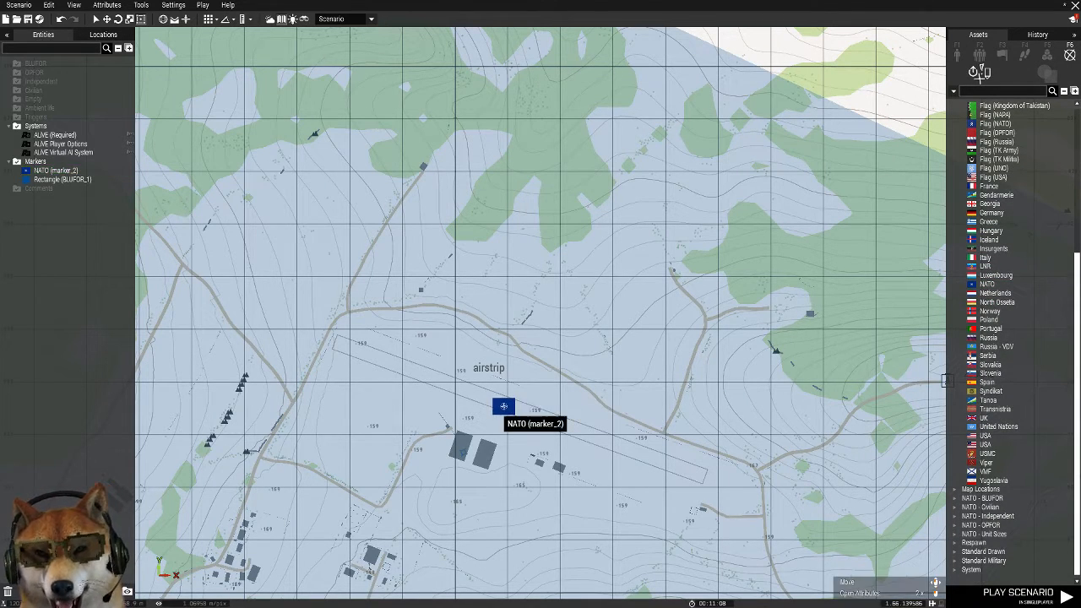
Set the NATO flag marker's variable name to "Texas Airbase" and accept the attributes
{"action": "double_click", "coordinate": [501, 406]}
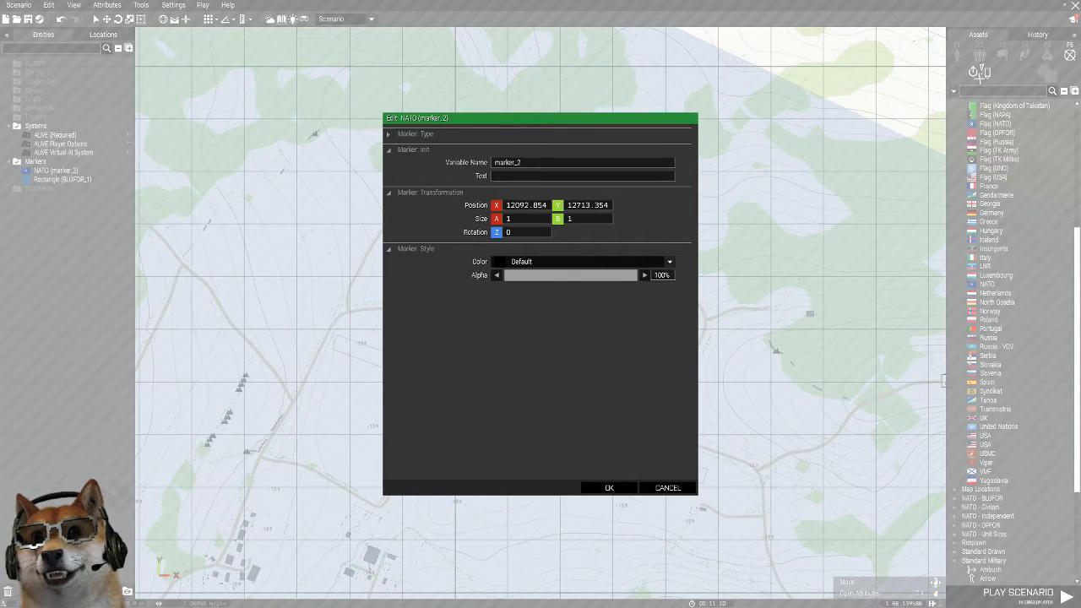
{"action": "left_click_drag", "start_coordinate": [521, 162], "coordinate": [432, 162]}
{"action": "type", "text": "Texas Airbase"}
{"action": "left_click", "coordinate": [608, 487]}
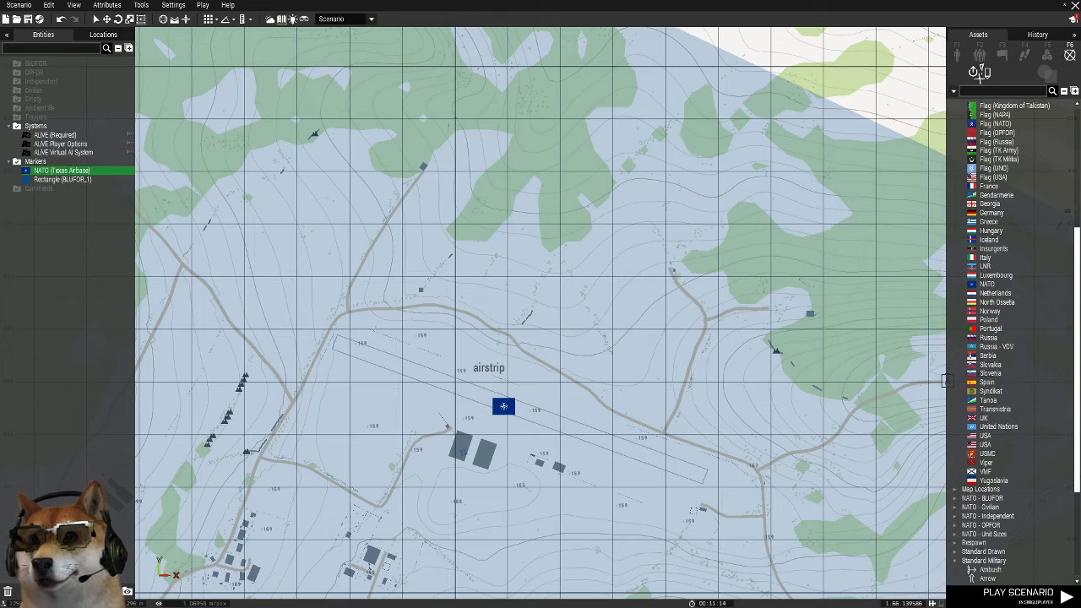
Give the NATO flag marker the text "Texas Airbase" and move it onto the map's airstrip label
{"action": "double_click", "coordinate": [503, 406]}
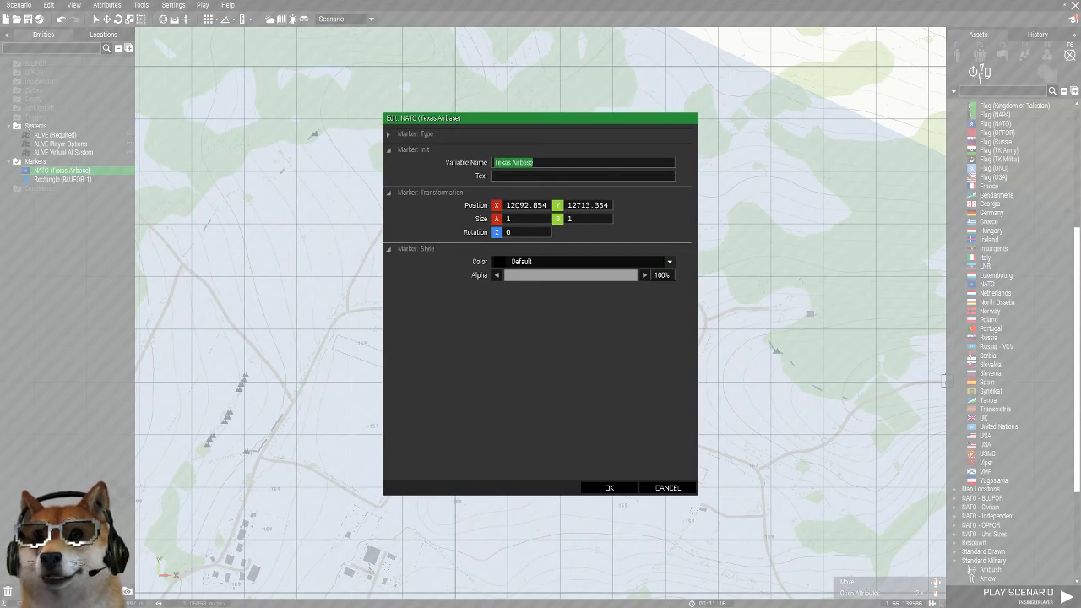
{"action": "left_click", "coordinate": [549, 175]}
{"action": "type", "text": "Texas Airbase"}
{"action": "left_click", "coordinate": [608, 488]}
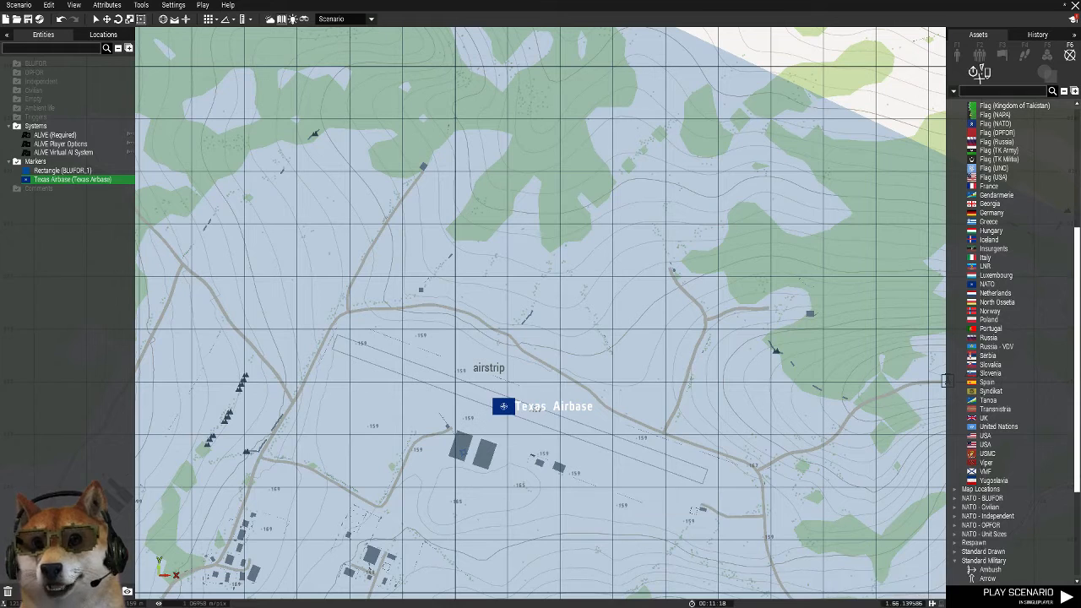
{"action": "left_click_drag", "start_coordinate": [503, 406], "coordinate": [483, 369]}
{"action": "left_click", "coordinate": [510, 393]}
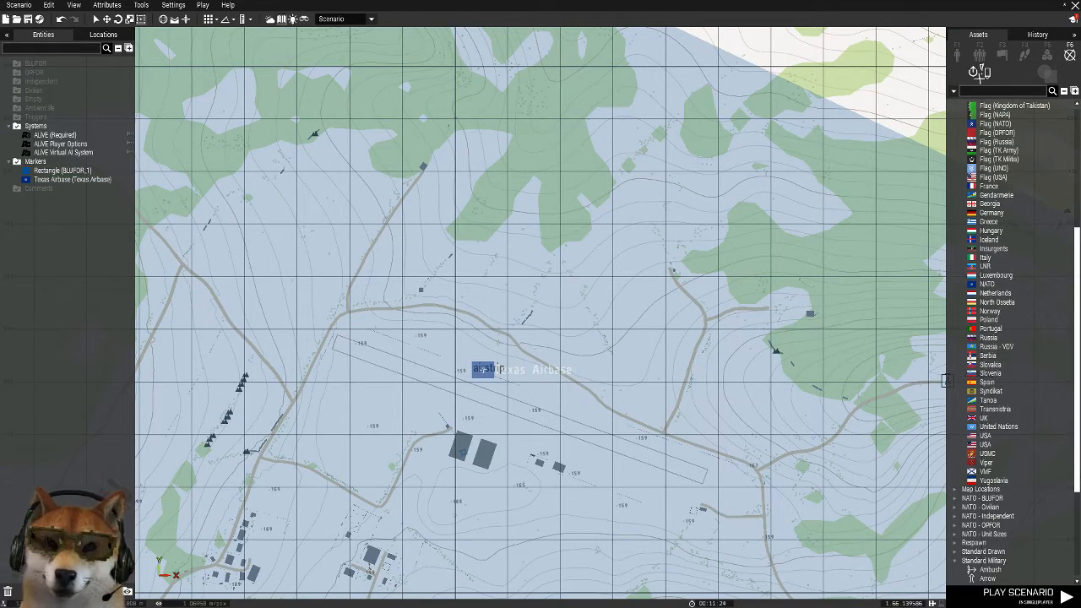
Choose the Rectangle area marker for placement and switch the map to satellite textures
{"action": "scroll", "coordinate": [510, 393], "scroll_direction": "down", "scroll_amount": 10}
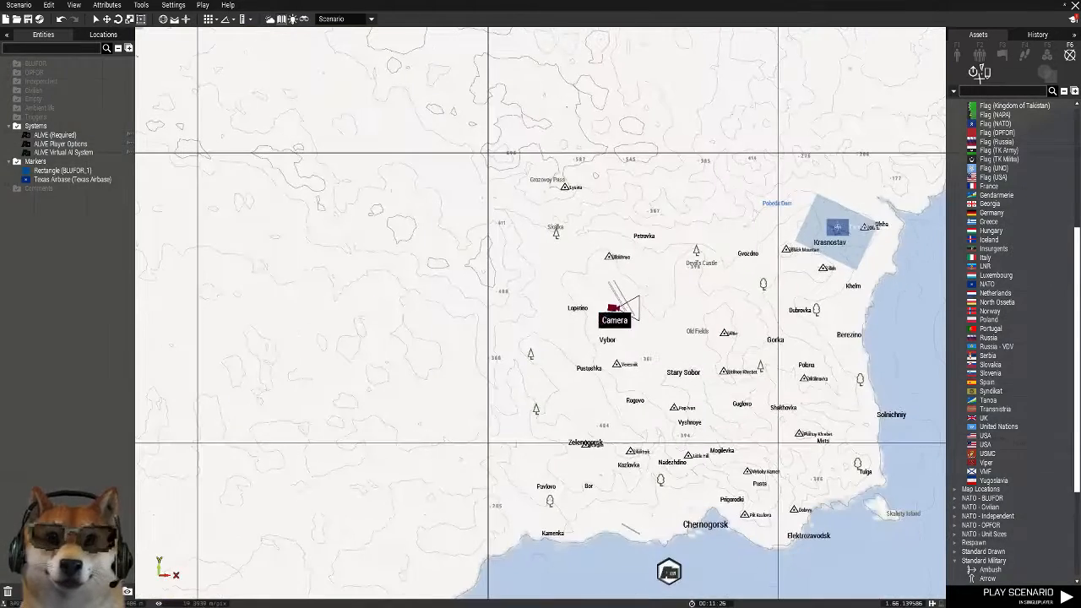
{"action": "scroll", "coordinate": [655, 298], "scroll_direction": "up", "scroll_amount": 5}
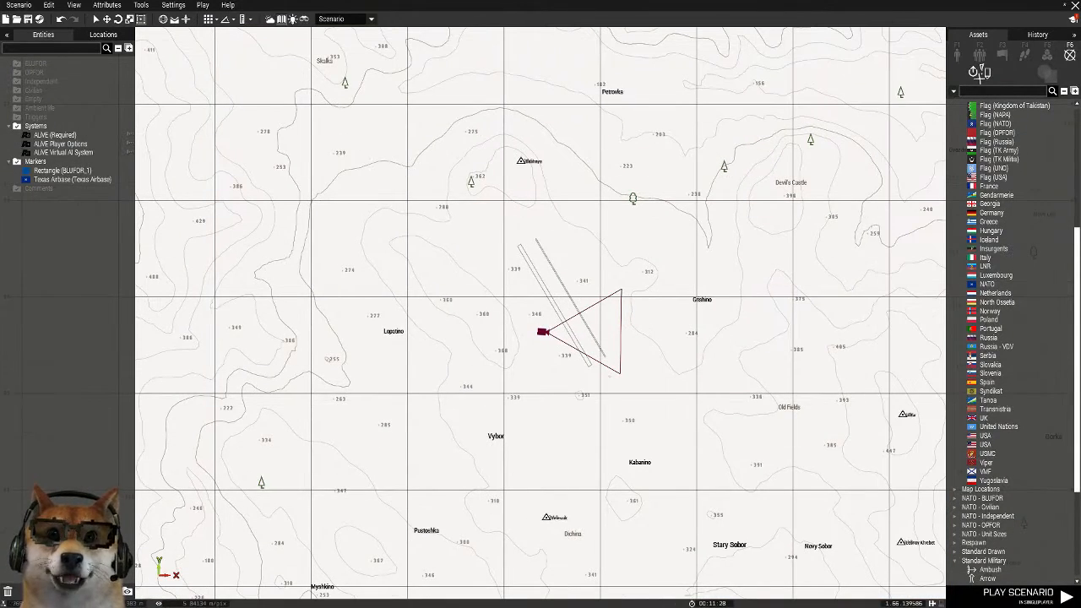
{"action": "left_click", "coordinate": [1047, 74]}
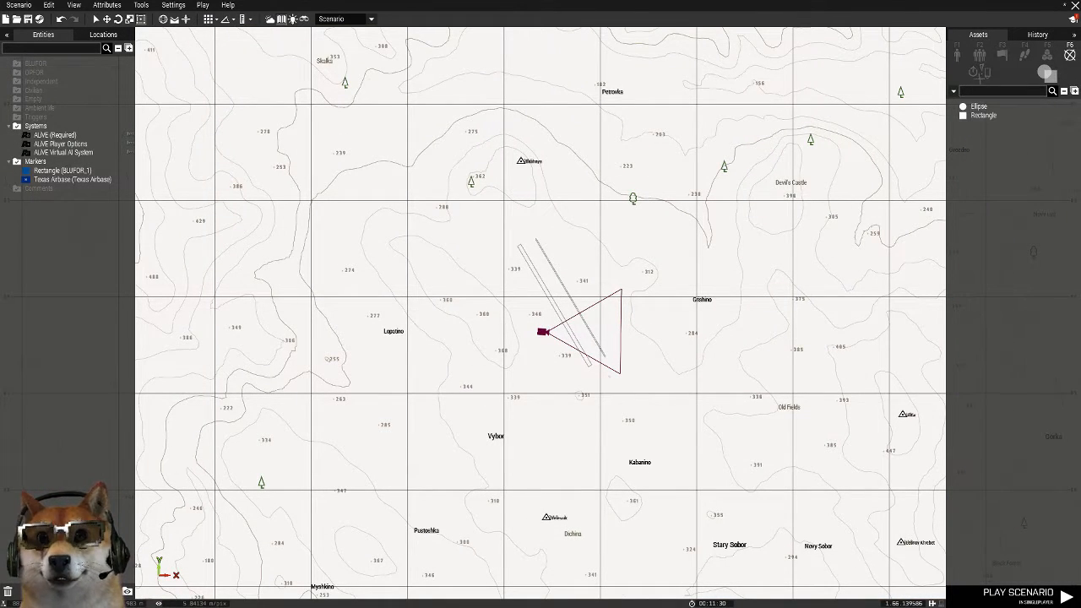
{"action": "left_click", "coordinate": [983, 116]}
{"action": "left_click", "coordinate": [141, 5]}
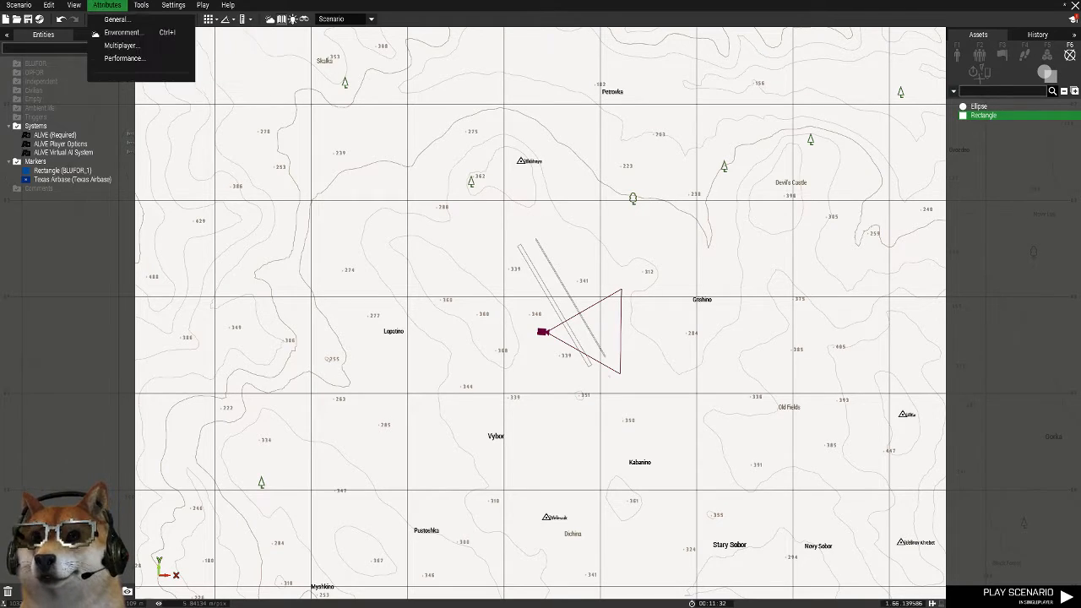
{"action": "mouse_move", "coordinate": [75, 5]}
{"action": "left_click", "coordinate": [105, 84]}
{"action": "scroll", "coordinate": [677, 272], "scroll_direction": "up", "scroll_amount": 3}
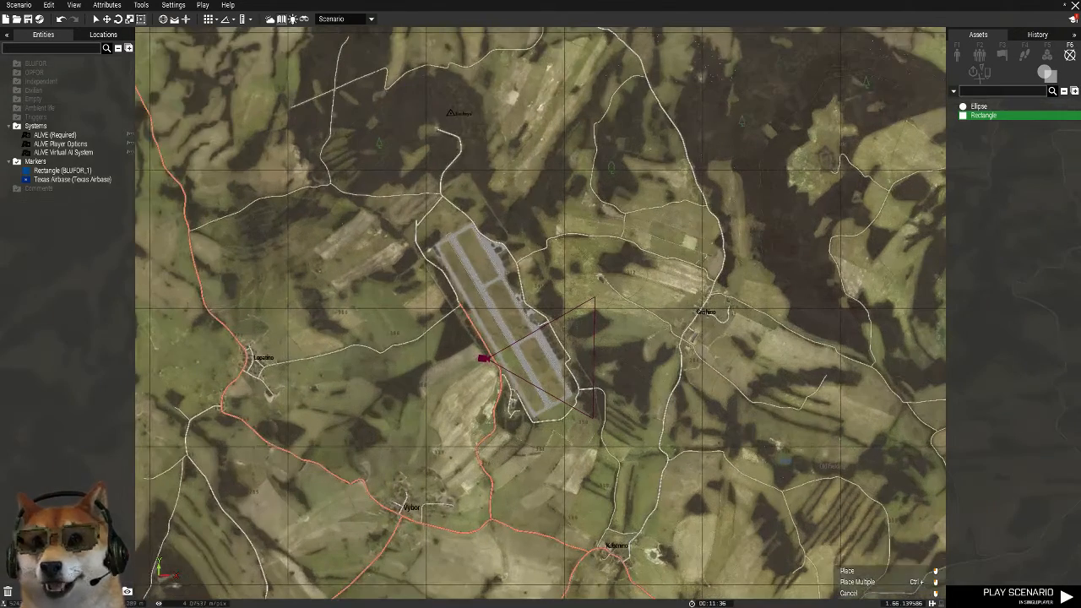
{"action": "scroll", "coordinate": [592, 311], "scroll_direction": "down", "scroll_amount": 3}
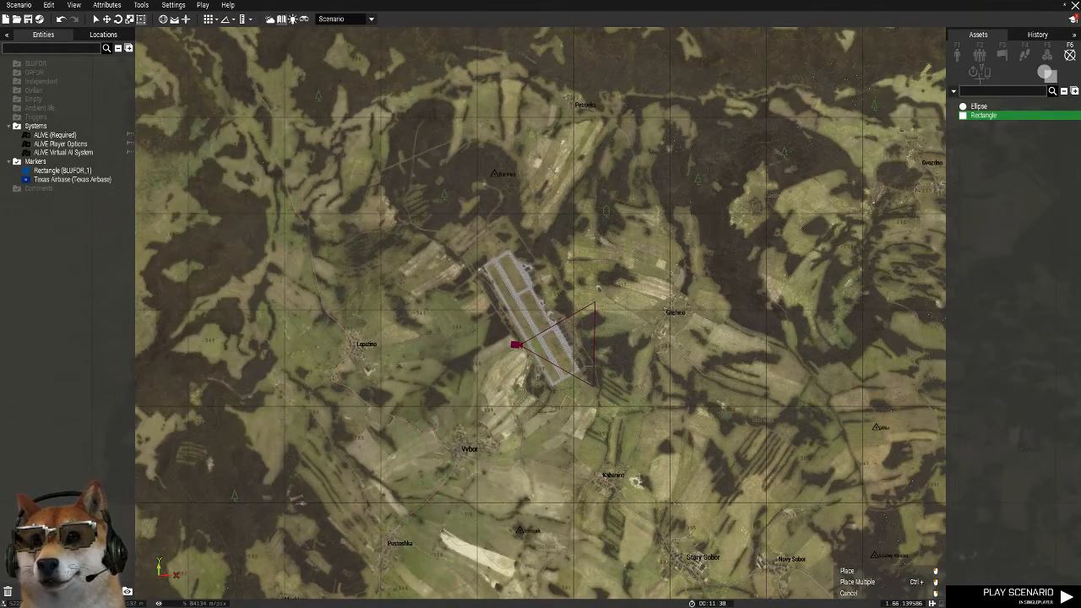
{"action": "scroll", "coordinate": [552, 317], "scroll_direction": "up", "scroll_amount": 2}
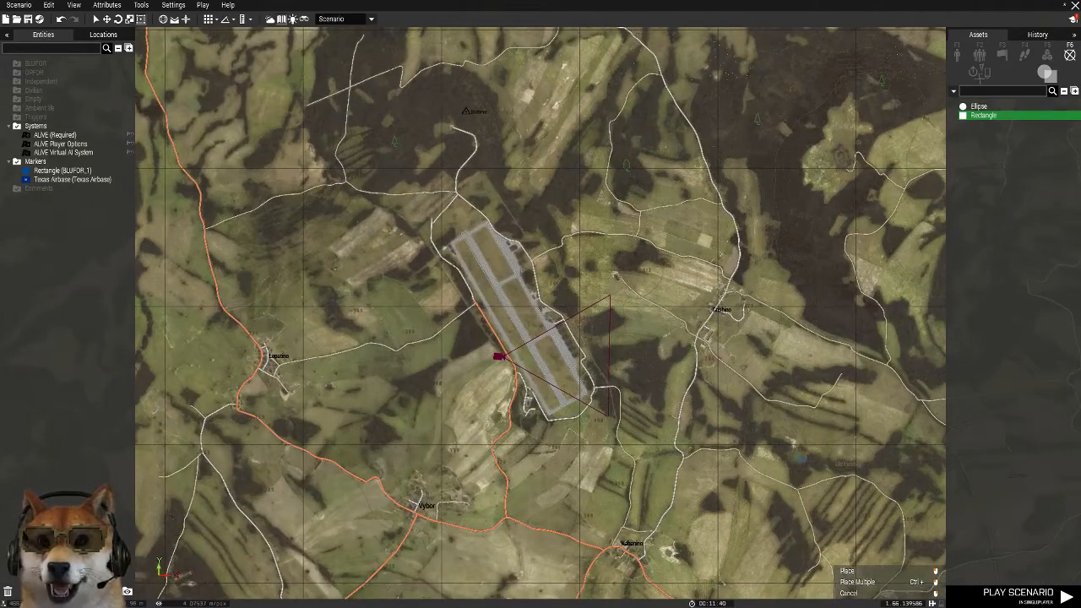
Place a rectangle marker on the airfield northeast of Vybor, then rotate and enlarge it to cover the whole airfield and its surroundings
{"action": "left_click", "coordinate": [519, 318]}
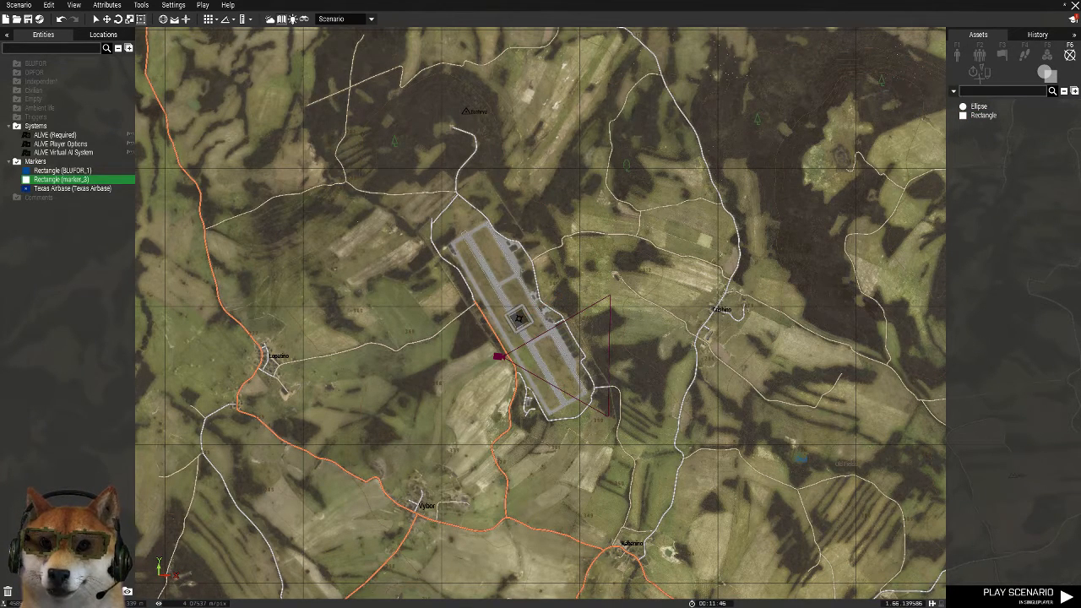
{"action": "mouse_move", "coordinate": [537, 375]}
{"action": "left_mouse_down"}
{"action": "mouse_move", "coordinate": [477, 411]}
{"action": "mouse_move", "coordinate": [544, 374]}
{"action": "left_mouse_up"}
{"action": "left_click_drag", "start_coordinate": [509, 312], "coordinate": [434, 181]}
{"action": "mouse_move", "coordinate": [511, 229]}
{"action": "left_mouse_down", "text": "shift"}
{"action": "mouse_move", "coordinate": [543, 218]}
{"action": "mouse_move", "coordinate": [639, 234]}
{"action": "left_mouse_up", "text": "shift"}
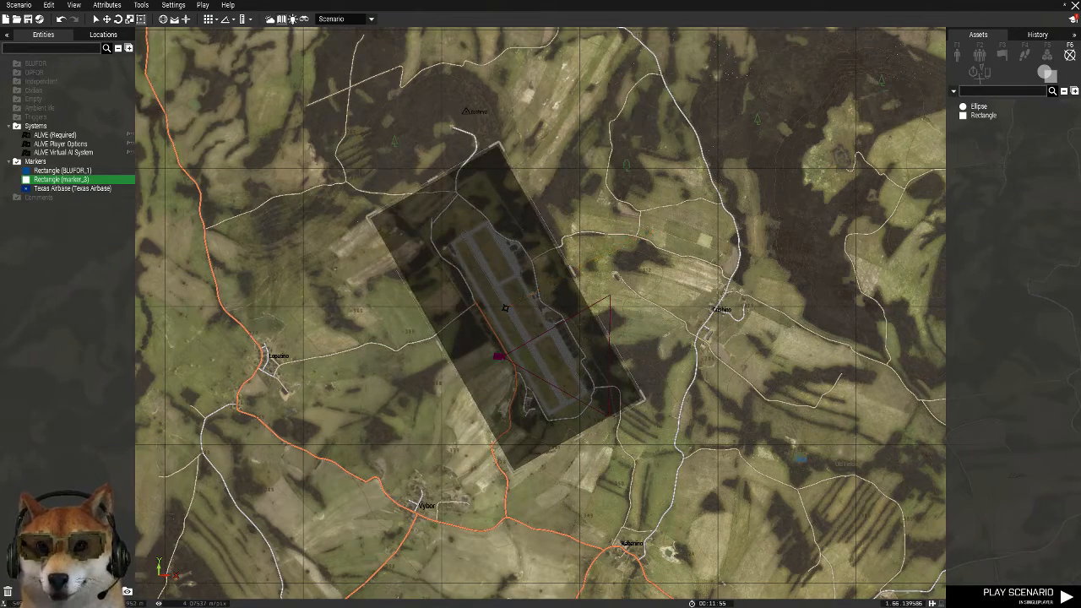
{"action": "left_click", "coordinate": [700, 196]}
Place a rectangle marker on Chernogorsk and stretch it to cover the whole city and its harbour
{"action": "scroll", "coordinate": [700, 197], "scroll_direction": "down", "scroll_amount": 7}
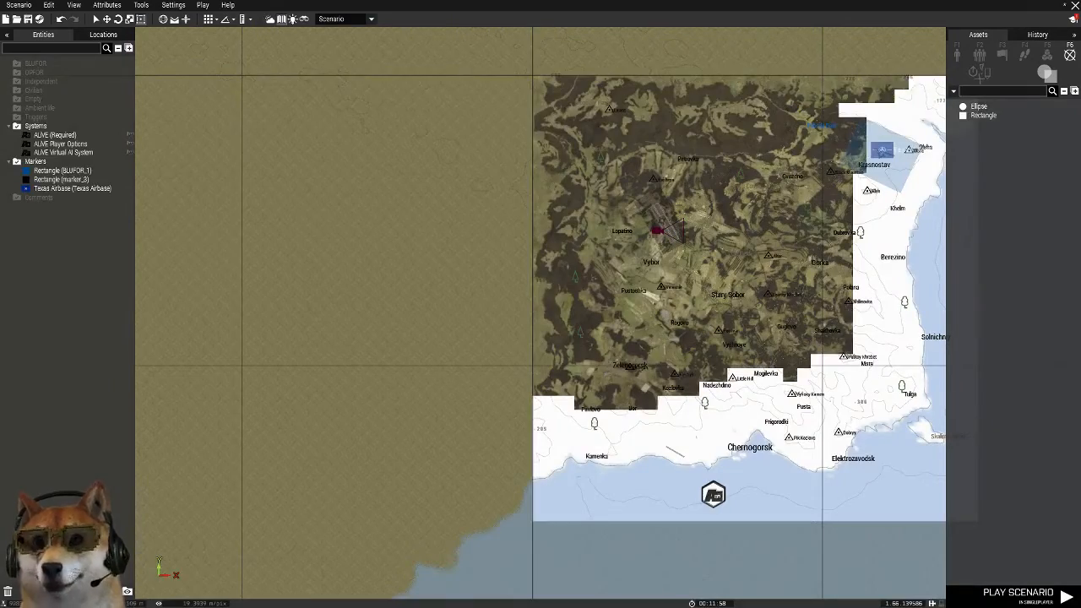
{"action": "scroll", "coordinate": [833, 351], "scroll_direction": "up", "scroll_amount": 4}
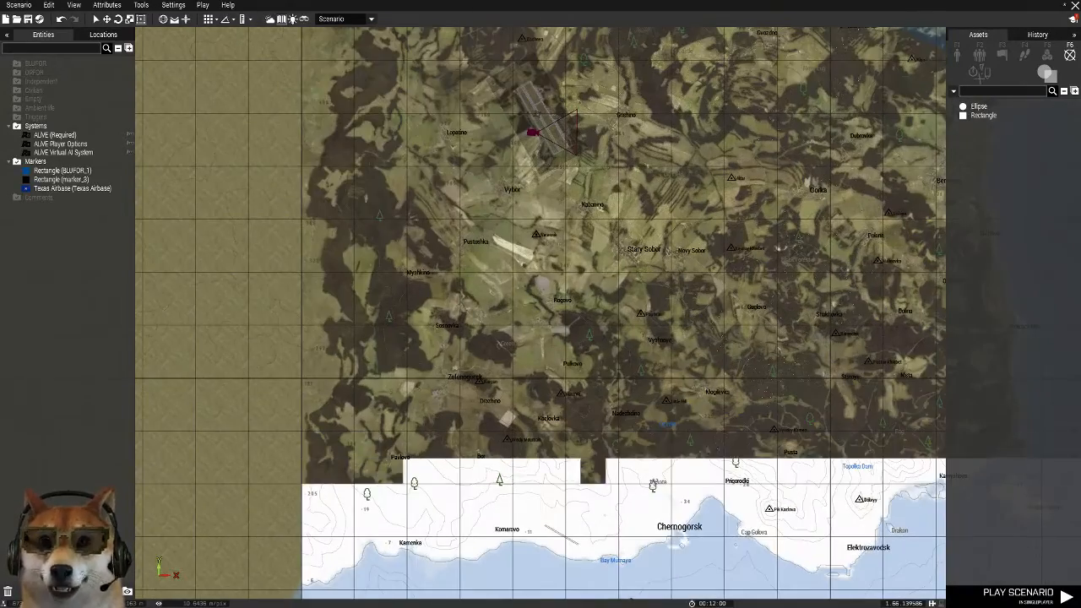
{"action": "right_click_drag", "start_coordinate": [523, 547], "coordinate": [522, 508]}
{"action": "scroll", "coordinate": [522, 507], "scroll_direction": "up", "scroll_amount": 8}
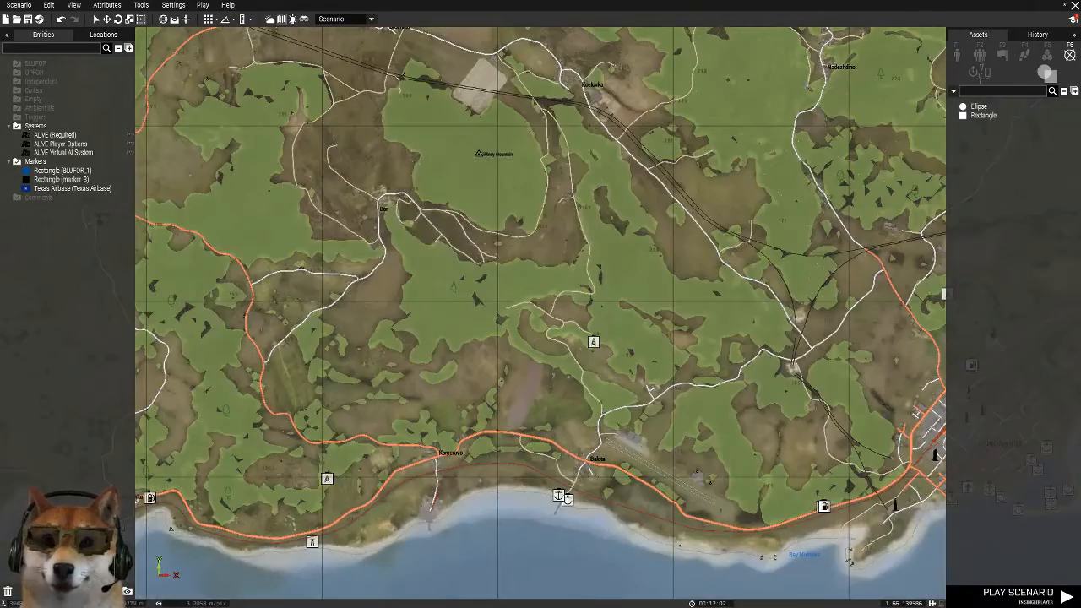
{"action": "right_click_drag", "start_coordinate": [882, 397], "coordinate": [369, 353]}
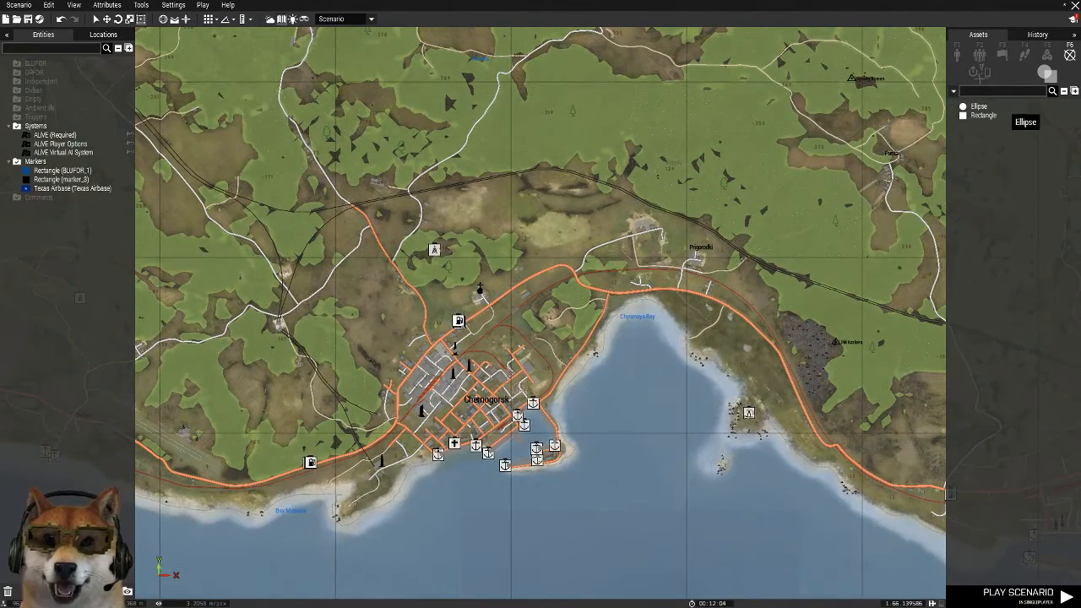
{"action": "left_click", "coordinate": [452, 390]}
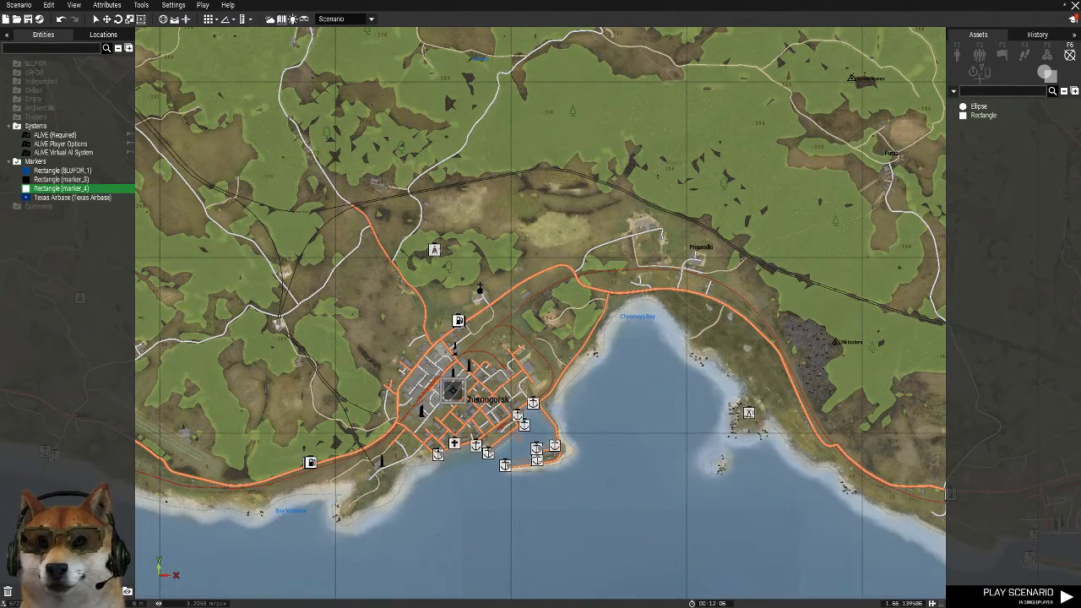
{"action": "left_click_drag", "start_coordinate": [545, 381], "coordinate": [547, 271]}
{"action": "left_click_drag", "start_coordinate": [444, 346], "coordinate": [340, 346]}
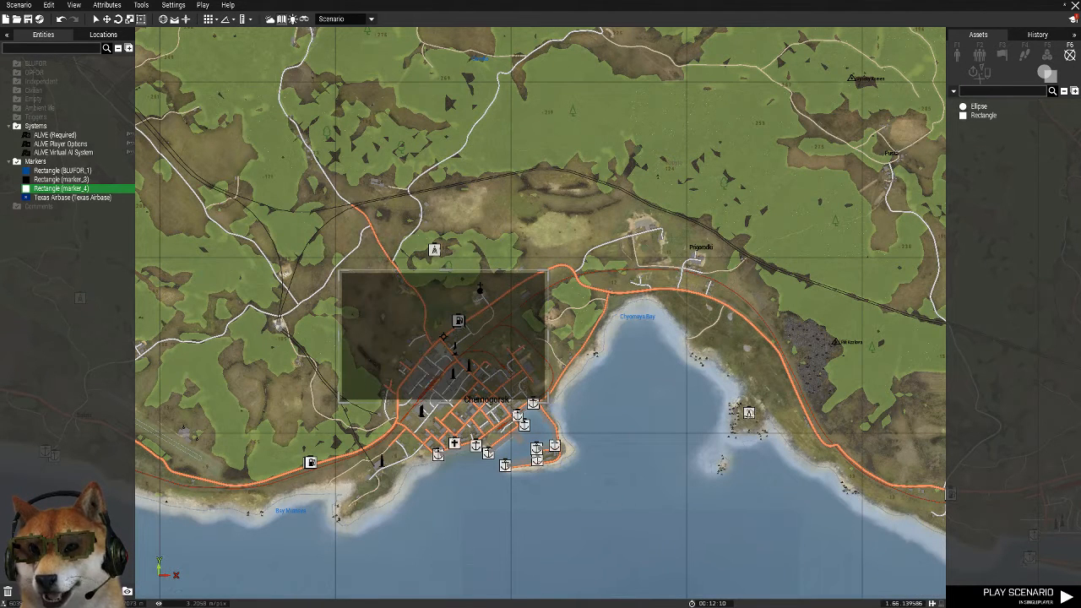
{"action": "left_click_drag", "start_coordinate": [443, 400], "coordinate": [443, 487]}
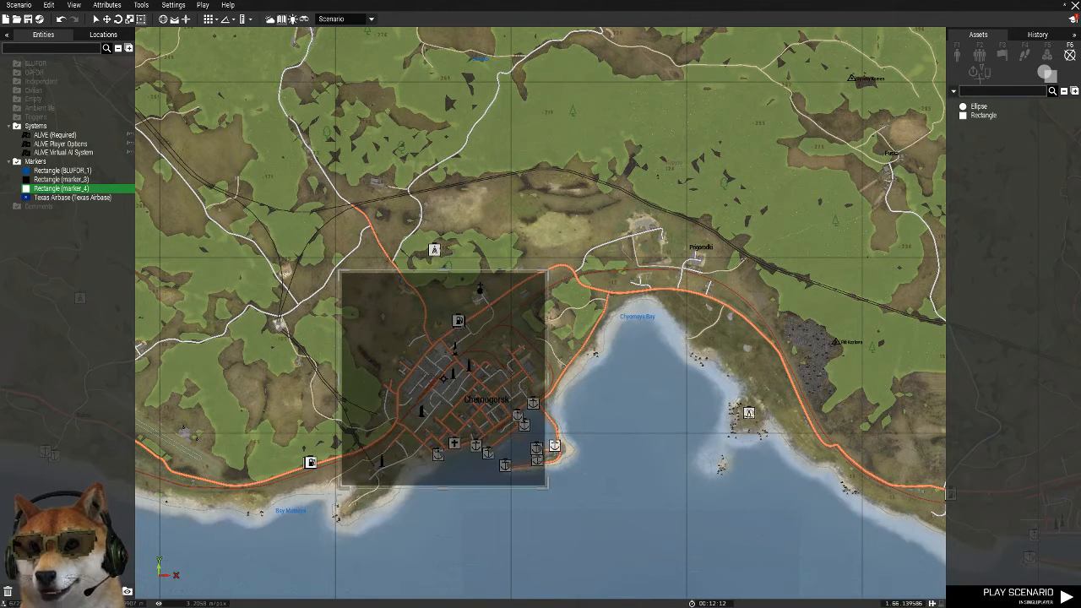
{"action": "left_click_drag", "start_coordinate": [546, 378], "coordinate": [570, 378]}
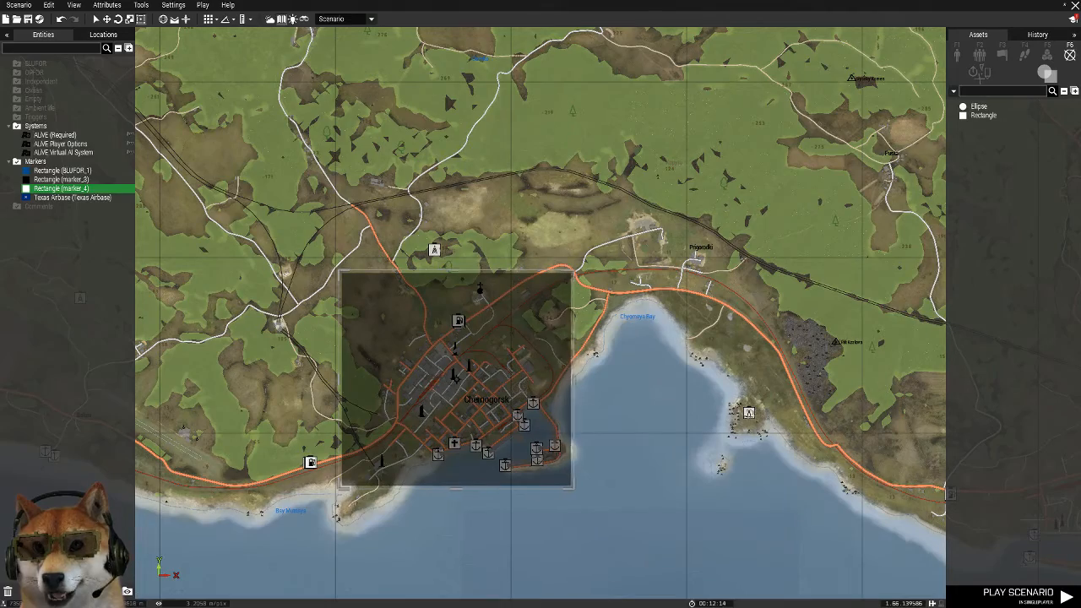
Paste a copy of the Chernogorsk rectangle marker onto Elektrozavodsk and adjust it over the town
{"action": "scroll", "coordinate": [716, 352], "scroll_direction": "down", "scroll_amount": 5}
{"action": "right_click_drag", "start_coordinate": [716, 352], "coordinate": [510, 371]}
{"action": "scroll", "coordinate": [731, 449], "scroll_direction": "up", "scroll_amount": 3}
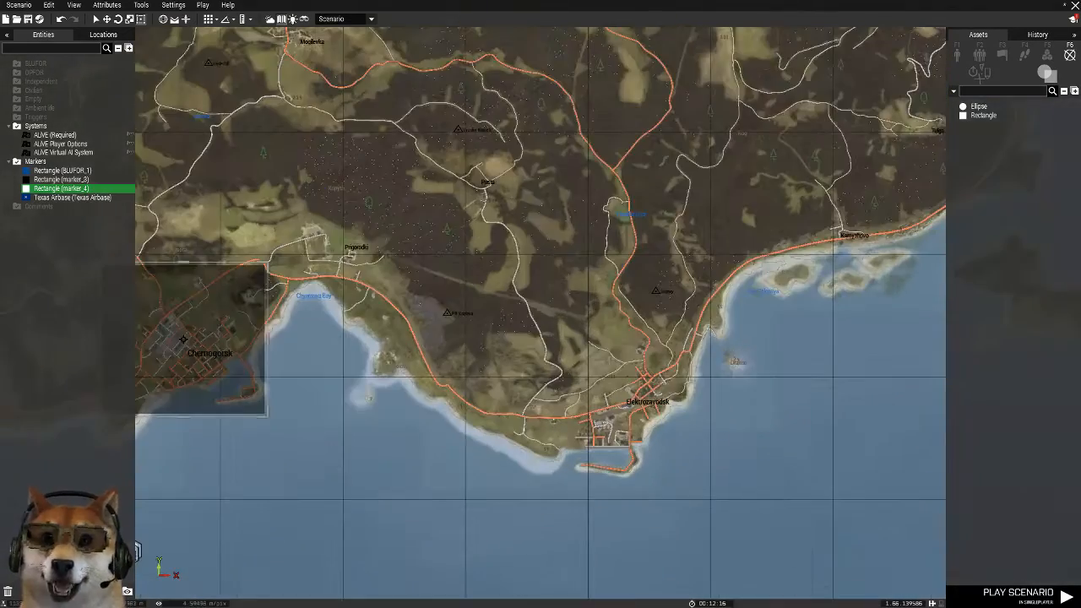
{"action": "key", "text": "ctrl+v"}
{"action": "left_click_drag", "start_coordinate": [669, 400], "coordinate": [631, 397]}
Paste another rectangle marker copy at Berezino on the east coast, then rotate and adjust it to cover the town
{"action": "right_click_drag", "start_coordinate": [631, 396], "coordinate": [431, 568]}
{"action": "right_click_drag", "start_coordinate": [731, 285], "coordinate": [504, 423]}
{"action": "scroll", "coordinate": [504, 423], "scroll_direction": "up", "scroll_amount": 3}
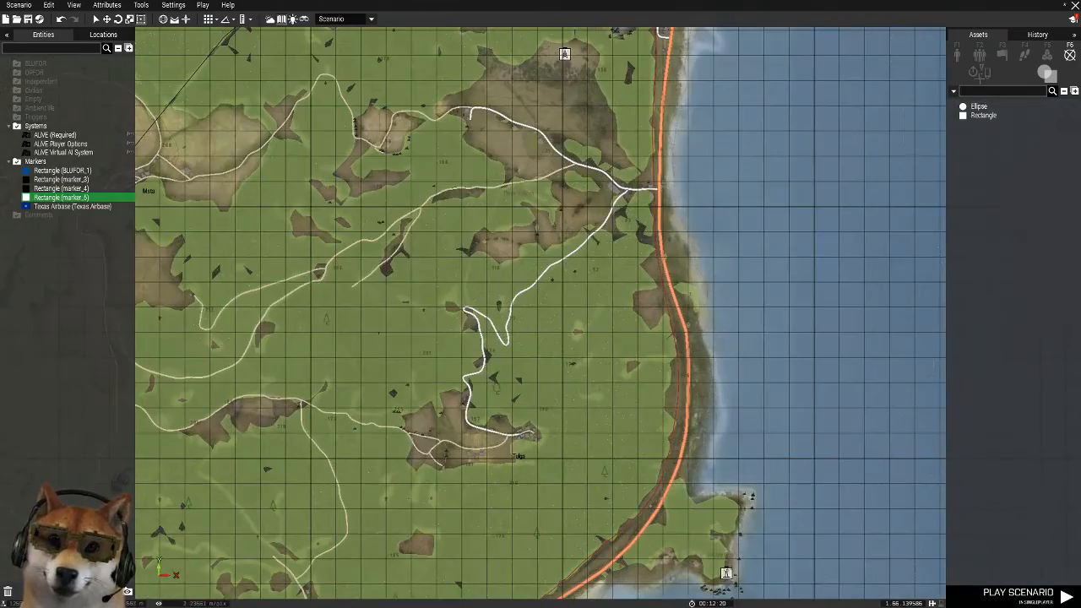
{"action": "scroll", "coordinate": [479, 338], "scroll_direction": "down", "scroll_amount": 5}
{"action": "scroll", "coordinate": [481, 179], "scroll_direction": "up", "scroll_amount": 3}
{"action": "right_click_drag", "start_coordinate": [562, 76], "coordinate": [754, 427]}
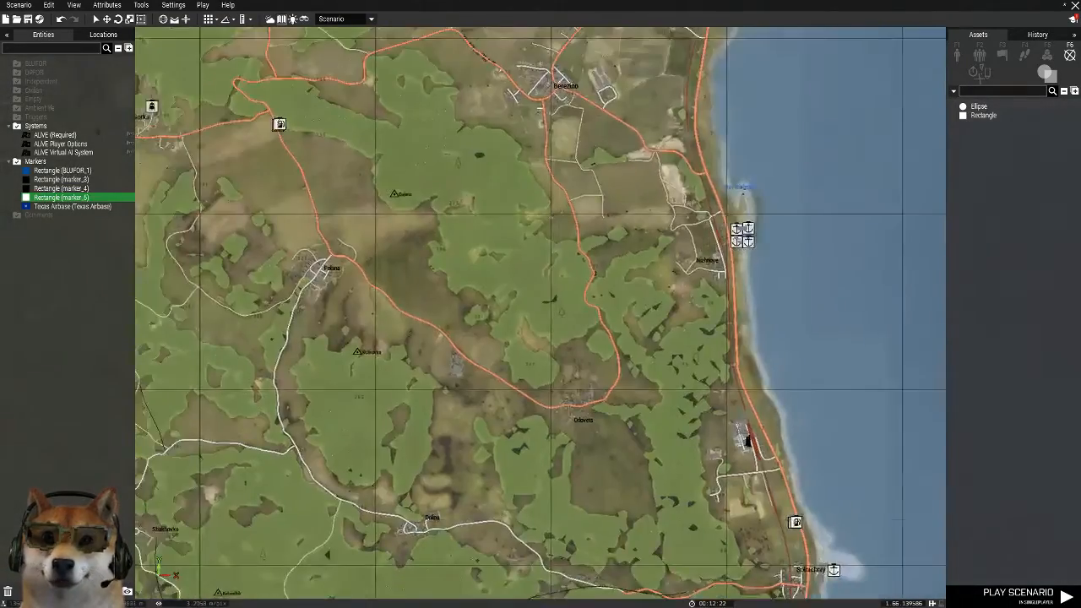
{"action": "scroll", "coordinate": [753, 427], "scroll_direction": "down", "scroll_amount": 2}
{"action": "right_click_drag", "start_coordinate": [728, 92], "coordinate": [705, 297]}
{"action": "scroll", "coordinate": [705, 296], "scroll_direction": "up", "scroll_amount": 2}
{"action": "key", "text": "ctrl+v"}
{"action": "left_click_drag", "start_coordinate": [730, 308], "coordinate": [722, 239]}
{"action": "left_click_drag", "start_coordinate": [674, 375], "coordinate": [689, 331]}
{"action": "left_click_drag", "start_coordinate": [650, 386], "coordinate": [593, 503]}
Paste a rectangle marker copy at Stary Sobor and shrink it to fit around the village
{"action": "scroll", "coordinate": [629, 426], "scroll_direction": "down", "scroll_amount": 5}
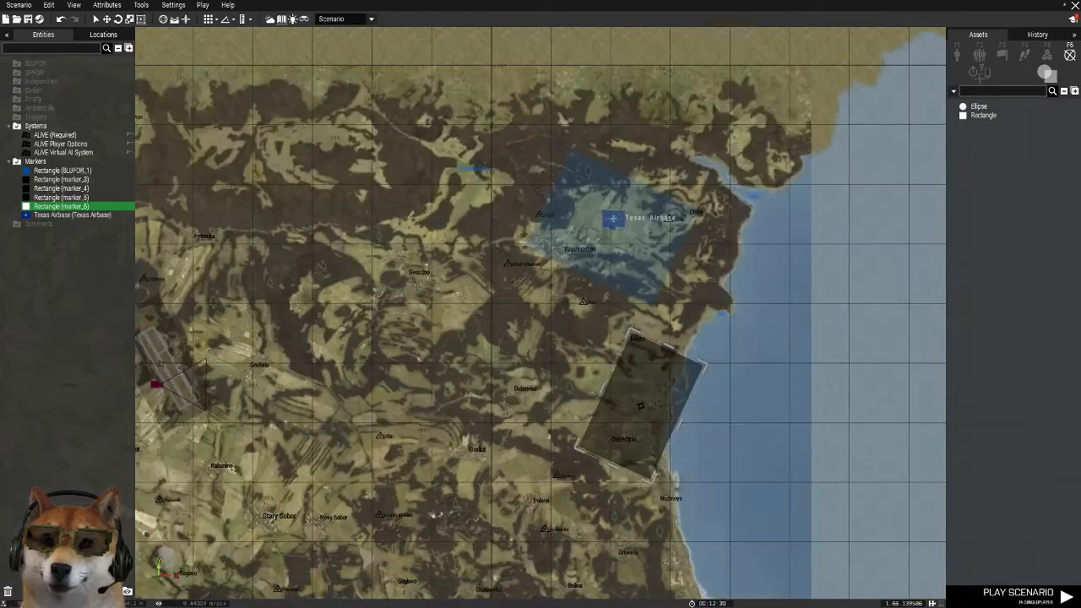
{"action": "scroll", "coordinate": [396, 454], "scroll_direction": "up", "scroll_amount": 4}
{"action": "right_click_drag", "start_coordinate": [397, 454], "coordinate": [710, 173]}
{"action": "scroll", "coordinate": [447, 426], "scroll_direction": "up", "scroll_amount": 3}
{"action": "key", "text": "ctrl+v"}
{"action": "right_click_drag", "start_coordinate": [481, 192], "coordinate": [529, 321]}
{"action": "left_click_drag", "start_coordinate": [574, 118], "coordinate": [453, 388]}
{"action": "left_click_drag", "start_coordinate": [549, 531], "coordinate": [500, 390]}
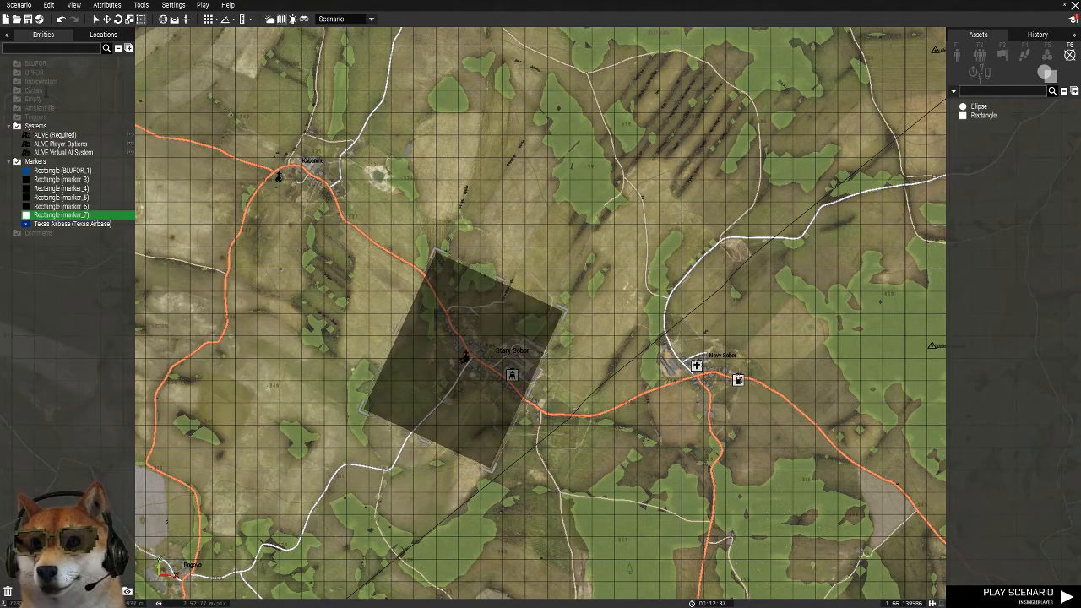
Paste a rectangle marker copy onto Novy Sobor and rotate and position it over the village
{"action": "key", "text": "ctrl+v"}
{"action": "left_click_drag", "start_coordinate": [736, 384], "coordinate": [703, 301], "text": "shift"}
{"action": "left_click_drag", "start_coordinate": [737, 380], "coordinate": [720, 361]}
Paste a rectangle marker copy near Pogorevka, shrink it and move it onto the village
{"action": "scroll", "coordinate": [567, 256], "scroll_direction": "down", "scroll_amount": 5}
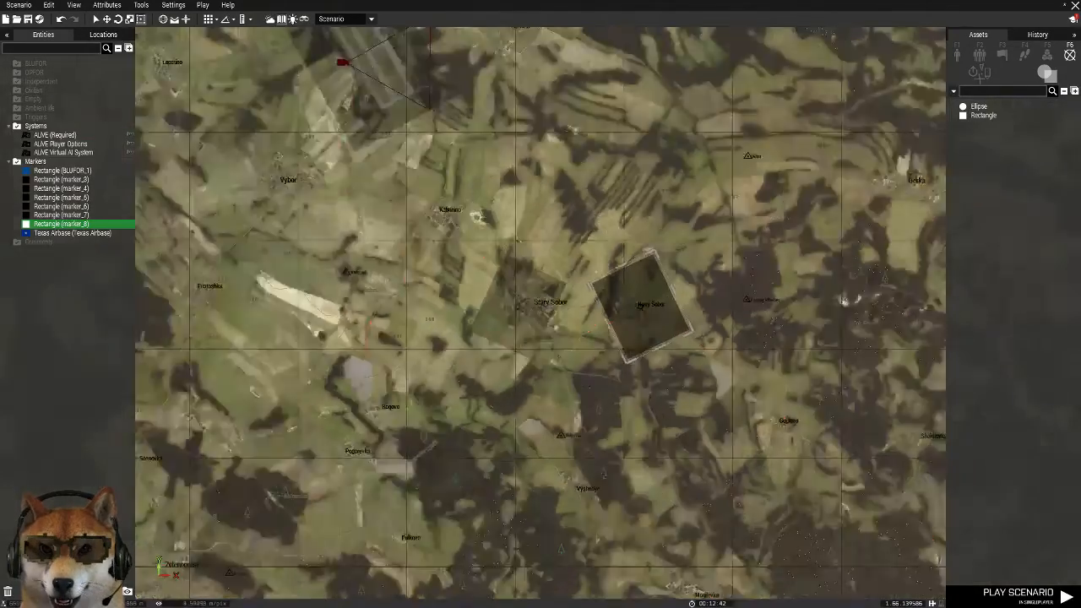
{"action": "scroll", "coordinate": [371, 393], "scroll_direction": "up", "scroll_amount": 6}
{"action": "key", "text": "ctrl+v"}
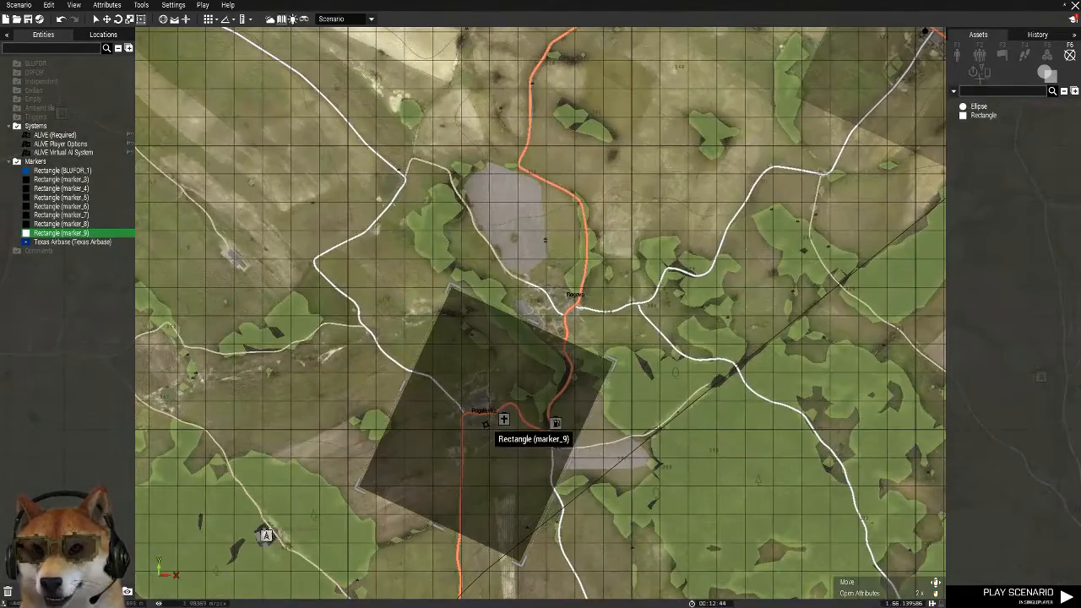
{"action": "left_click_drag", "start_coordinate": [614, 363], "coordinate": [457, 471]}
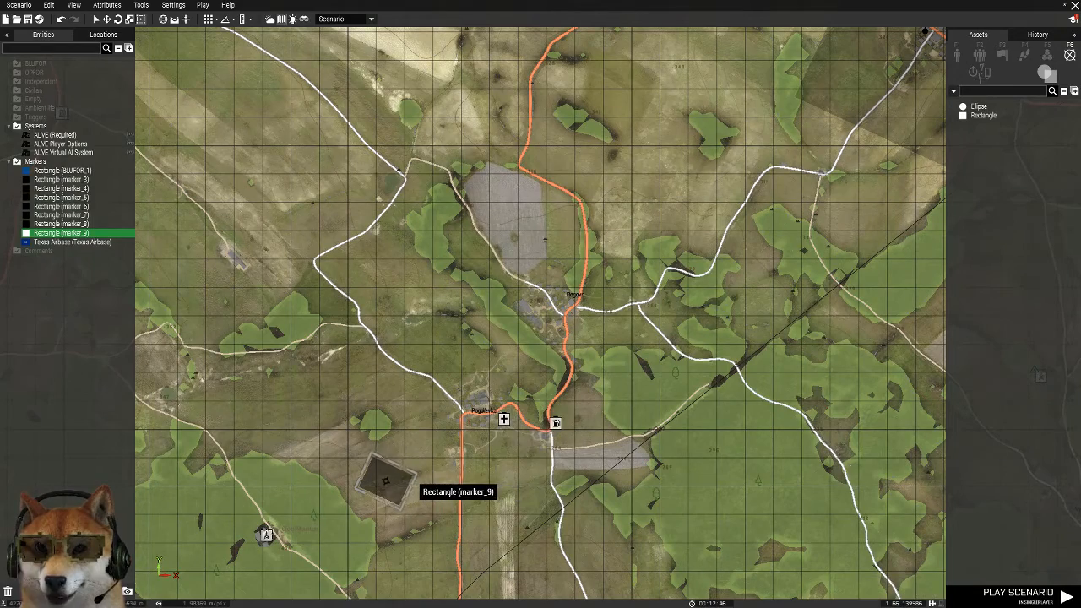
{"action": "left_click_drag", "start_coordinate": [382, 476], "coordinate": [477, 407]}
{"action": "scroll", "coordinate": [479, 405], "scroll_direction": "up", "scroll_amount": 5}
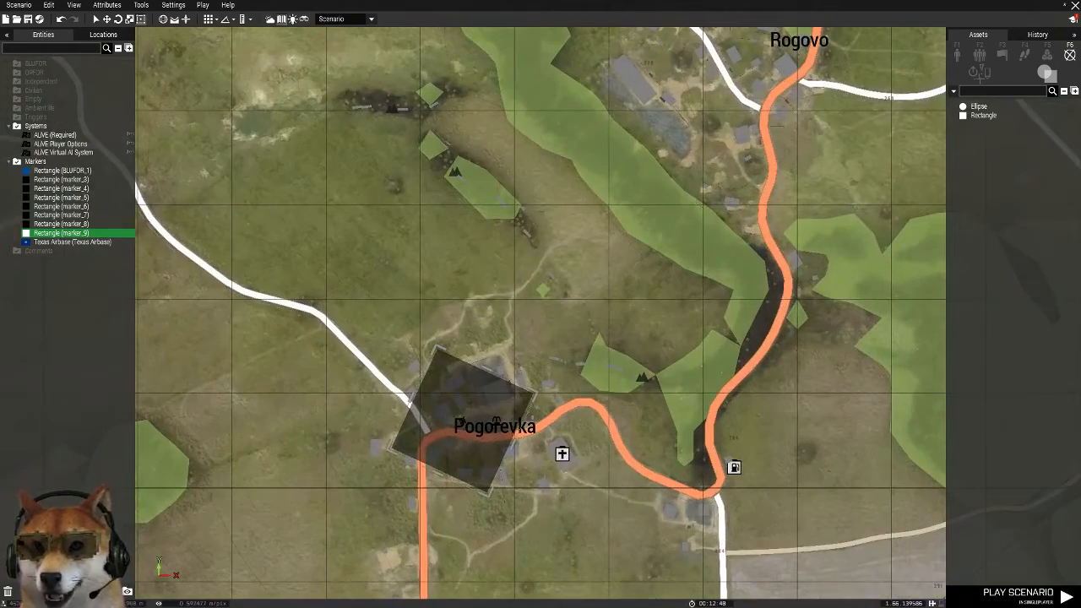
Enlarge the Pogorevka rectangle marker so it covers both Pogorevka and Rogovo
{"action": "left_click_drag", "start_coordinate": [512, 444], "coordinate": [630, 498]}
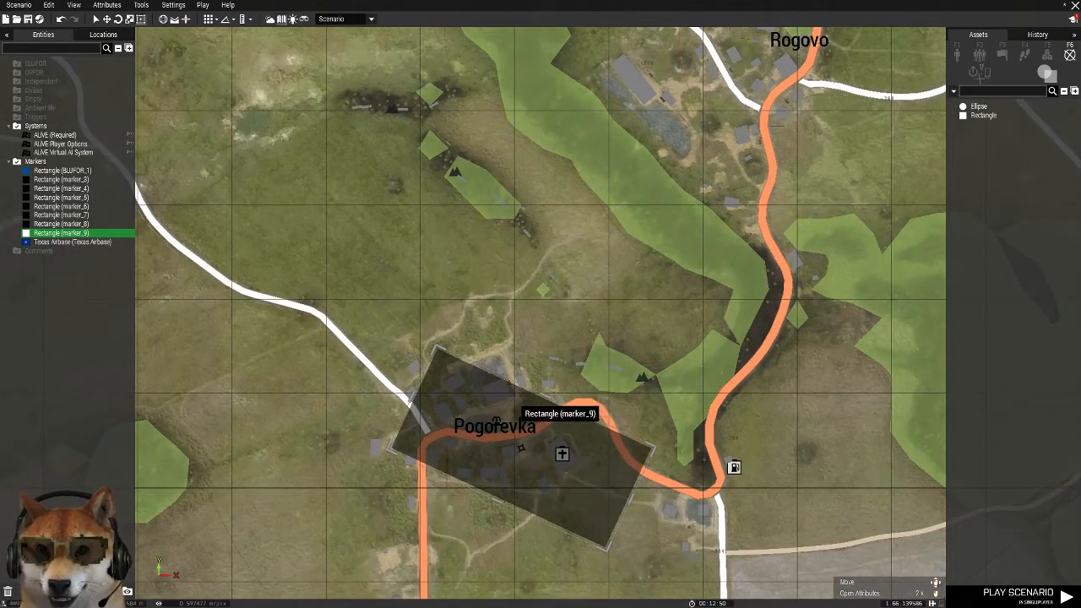
{"action": "left_click_drag", "start_coordinate": [545, 398], "coordinate": [575, 324]}
{"action": "left_click_drag", "start_coordinate": [570, 363], "coordinate": [504, 424]}
{"action": "scroll", "coordinate": [496, 460], "scroll_direction": "down", "scroll_amount": 3}
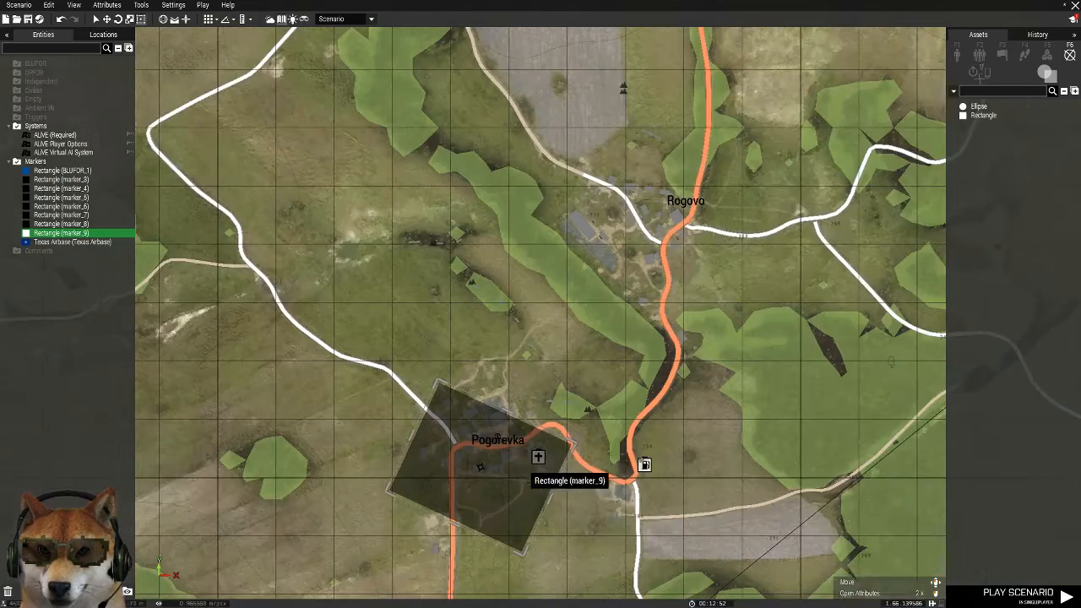
{"action": "left_click_drag", "start_coordinate": [547, 498], "coordinate": [644, 541]}
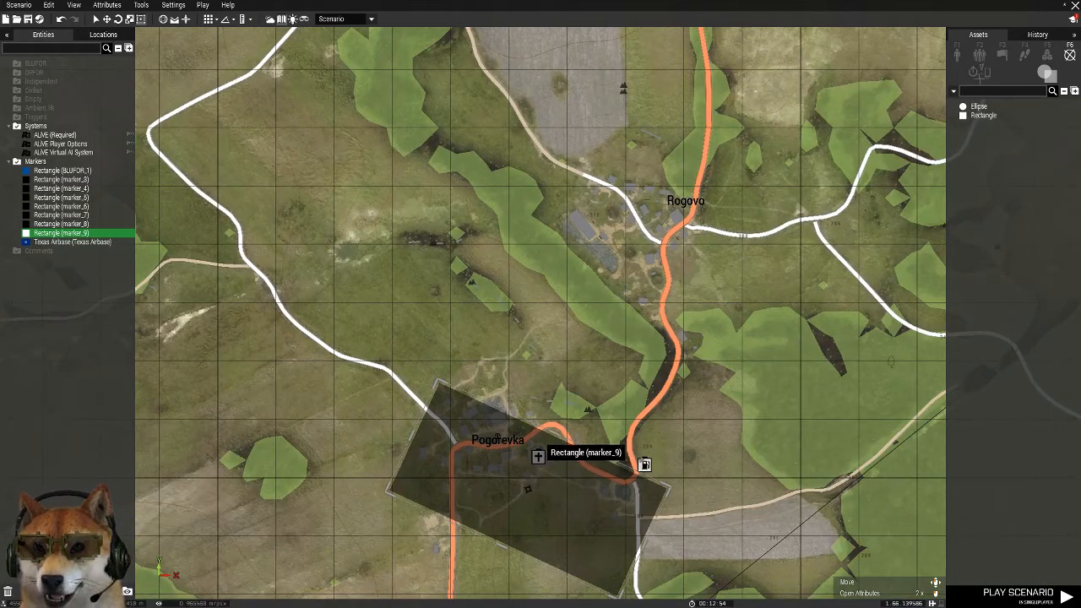
{"action": "left_click_drag", "start_coordinate": [557, 440], "coordinate": [623, 243]}
Paste a copy of the Pogorevka rectangle marker onto Zelenogorsk and nudge it slightly west over the town
{"action": "scroll", "coordinate": [596, 377], "scroll_direction": "down", "scroll_amount": 3}
{"action": "scroll", "coordinate": [544, 318], "scroll_direction": "down", "scroll_amount": 3}
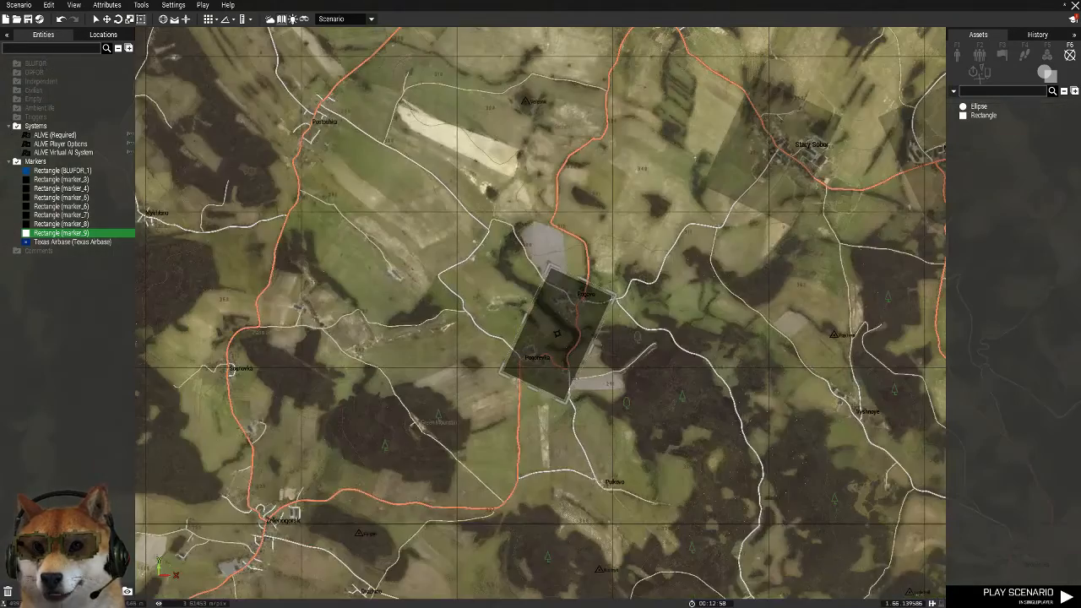
{"action": "scroll", "coordinate": [341, 429], "scroll_direction": "up", "scroll_amount": 2}
{"action": "right_click_drag", "start_coordinate": [342, 429], "coordinate": [547, 180]}
{"action": "key", "text": "ctrl+v"}
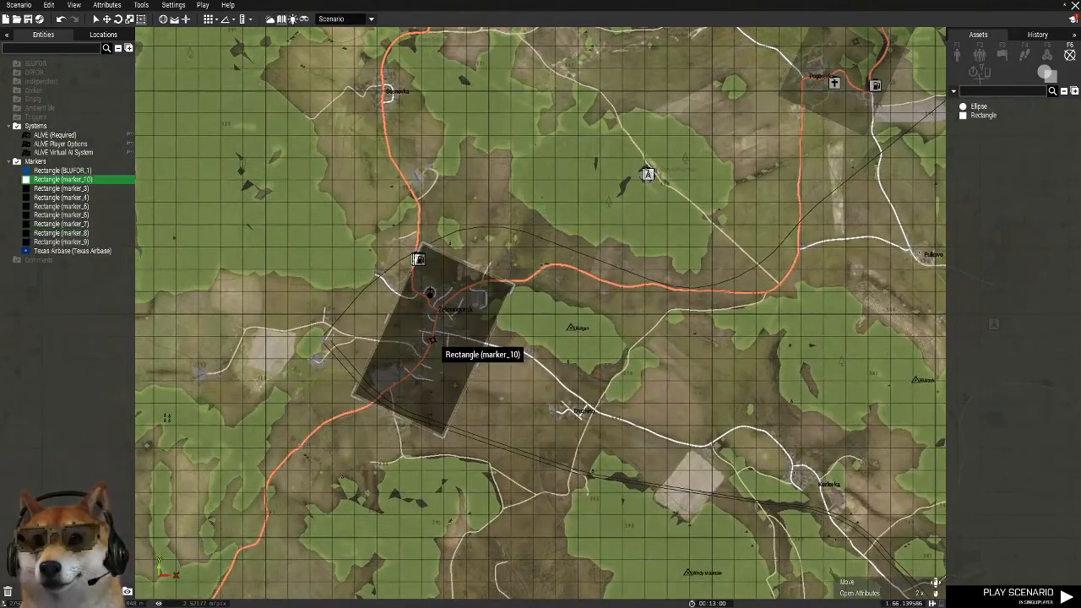
{"action": "left_click_drag", "start_coordinate": [432, 342], "coordinate": [423, 340]}
Paste a rectangle marker copy at Pavlovo, southwest of Zelenogorsk, then rotate, shorten and center it on the village
{"action": "scroll", "coordinate": [612, 364], "scroll_direction": "down", "scroll_amount": 2}
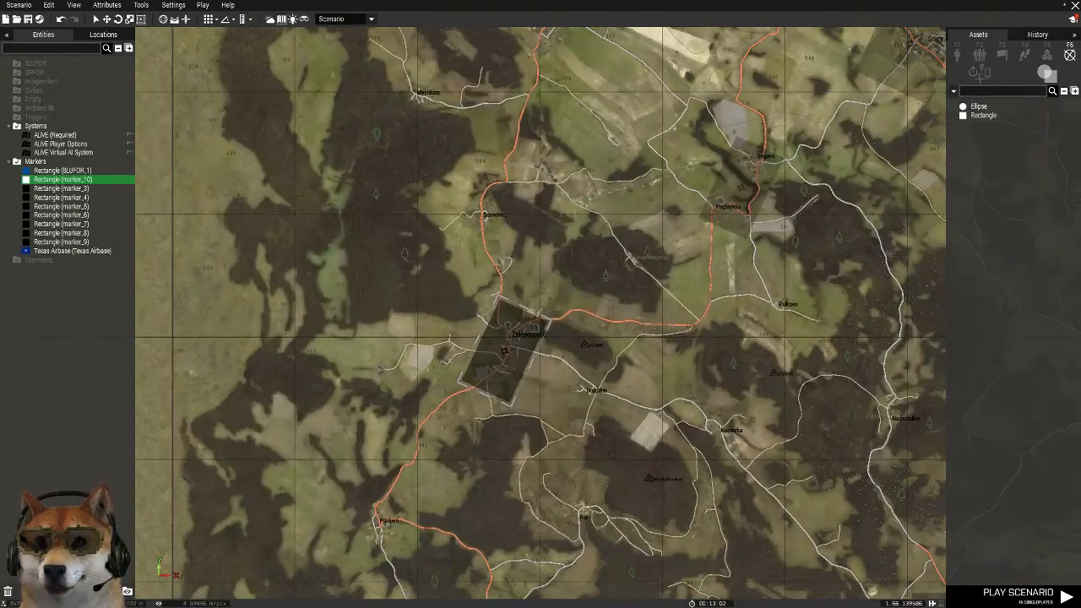
{"action": "scroll", "coordinate": [374, 548], "scroll_direction": "up", "scroll_amount": 3}
{"action": "key", "text": "ctrl+v"}
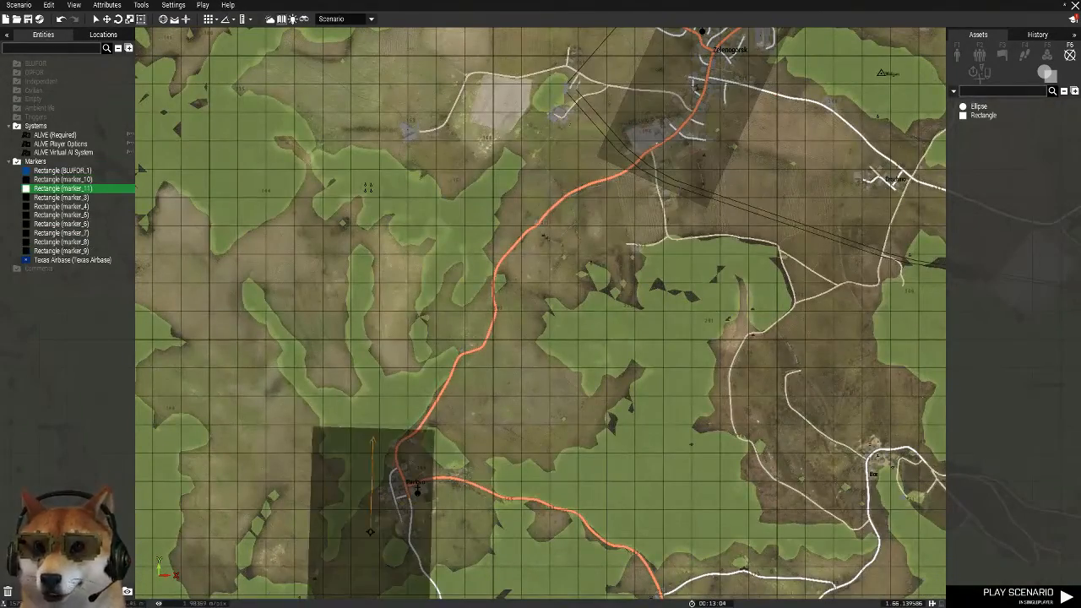
{"action": "left_click_drag", "start_coordinate": [370, 531], "coordinate": [408, 467]}
{"action": "left_click_drag", "start_coordinate": [396, 364], "coordinate": [405, 447]}
{"action": "left_click_drag", "start_coordinate": [414, 488], "coordinate": [414, 458]}
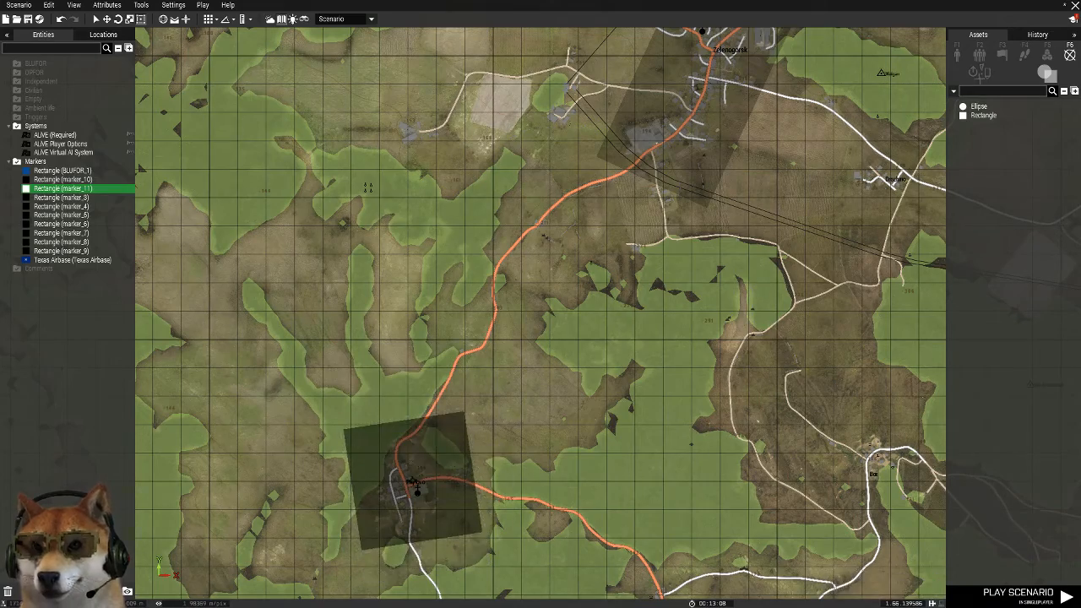
Paste a copy of the Pavlovo rectangle marker at Bor and move it over the village
{"action": "scroll", "coordinate": [607, 439], "scroll_direction": "down", "scroll_amount": 2}
{"action": "scroll", "coordinate": [785, 469], "scroll_direction": "up", "scroll_amount": 4}
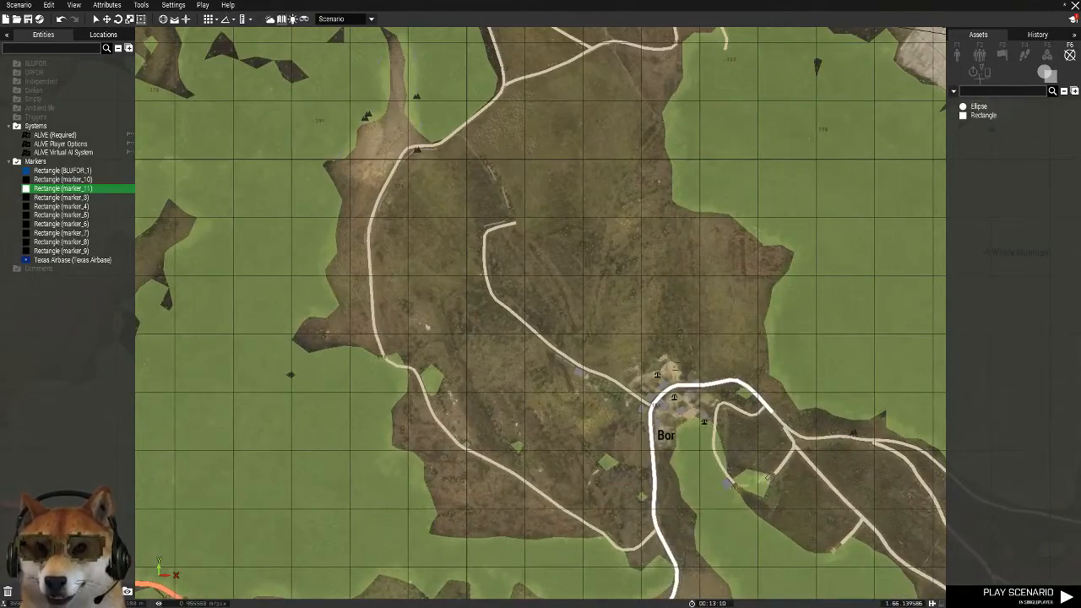
{"action": "key", "text": "ctrl+v"}
{"action": "left_click_drag", "start_coordinate": [722, 433], "coordinate": [669, 422]}
{"action": "scroll", "coordinate": [646, 429], "scroll_direction": "down", "scroll_amount": 5}
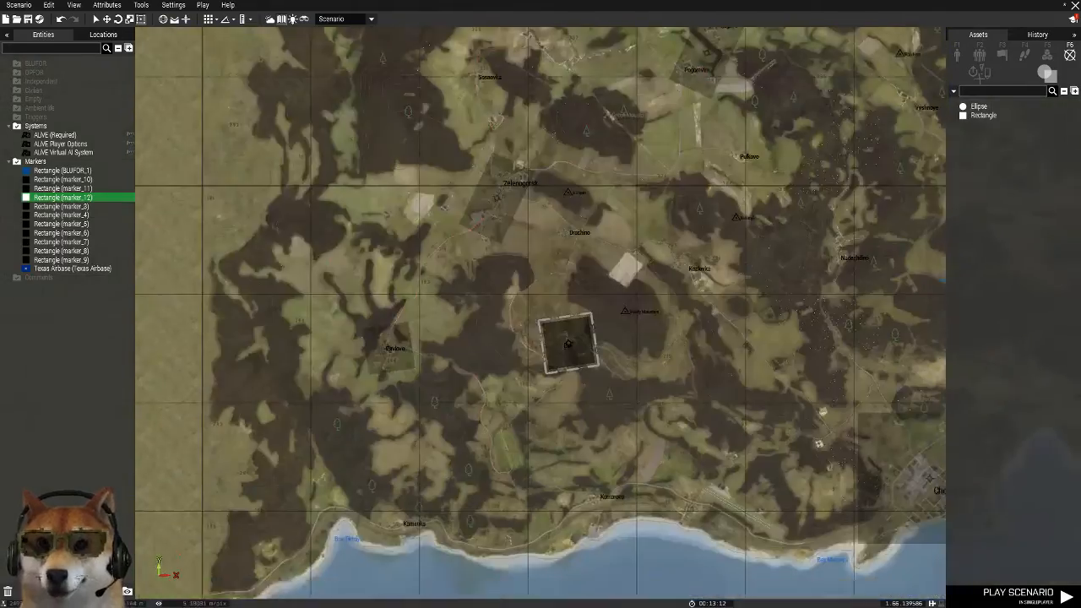
Paste a rectangle marker copy at Balota, then rotate, lengthen and widen it to cover the airfield, village and adjoining coast
{"action": "scroll", "coordinate": [587, 533], "scroll_direction": "up", "scroll_amount": 3}
{"action": "scroll", "coordinate": [779, 481], "scroll_direction": "up", "scroll_amount": 1}
{"action": "right_click_drag", "start_coordinate": [780, 481], "coordinate": [415, 318]}
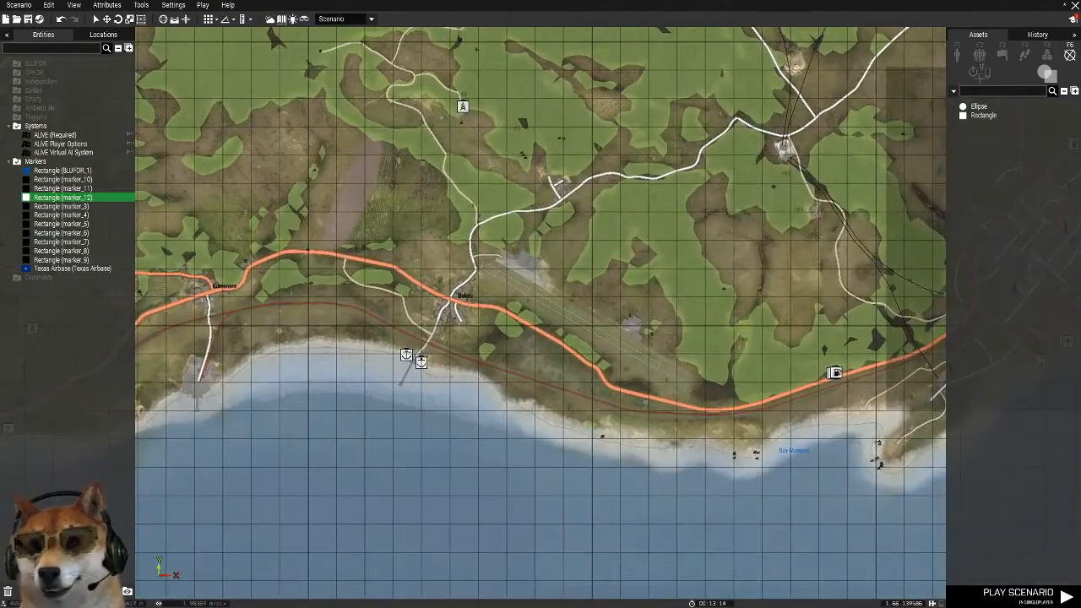
{"action": "key", "text": "ctrl+v"}
{"action": "left_click_drag", "start_coordinate": [539, 311], "coordinate": [661, 371], "text": "shift"}
{"action": "left_click_drag", "start_coordinate": [575, 347], "coordinate": [701, 376]}
{"action": "left_click_drag", "start_coordinate": [643, 352], "coordinate": [628, 345]}
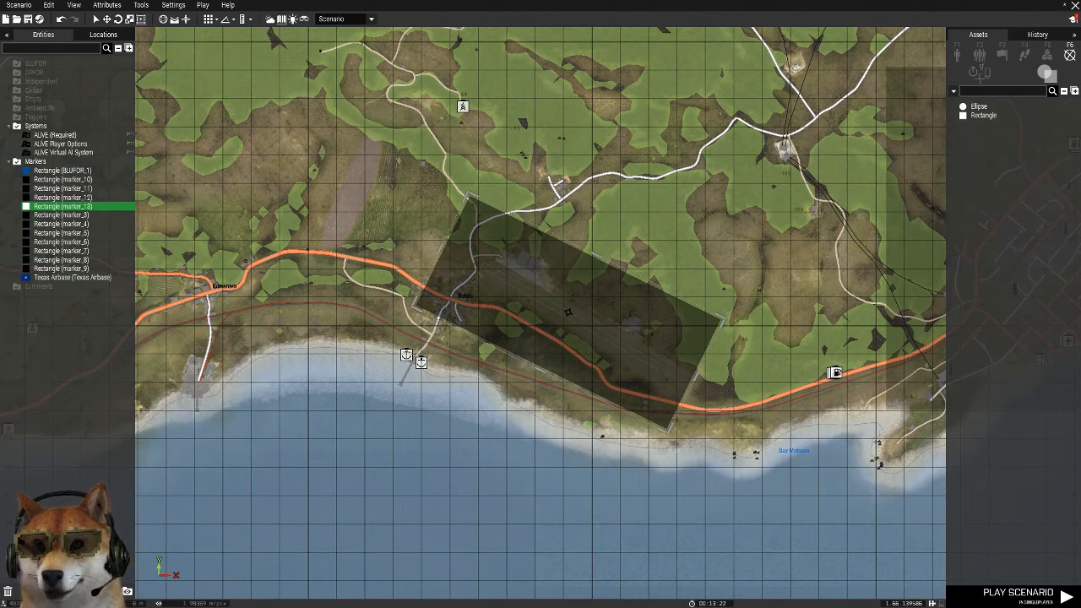
{"action": "left_click_drag", "start_coordinate": [542, 371], "coordinate": [497, 455]}
Paste a rectangle marker copy at Kamenka, rotate and shorten it, and position it over the coastal village
{"action": "scroll", "coordinate": [667, 409], "scroll_direction": "down", "scroll_amount": 6}
{"action": "scroll", "coordinate": [358, 405], "scroll_direction": "up", "scroll_amount": 8}
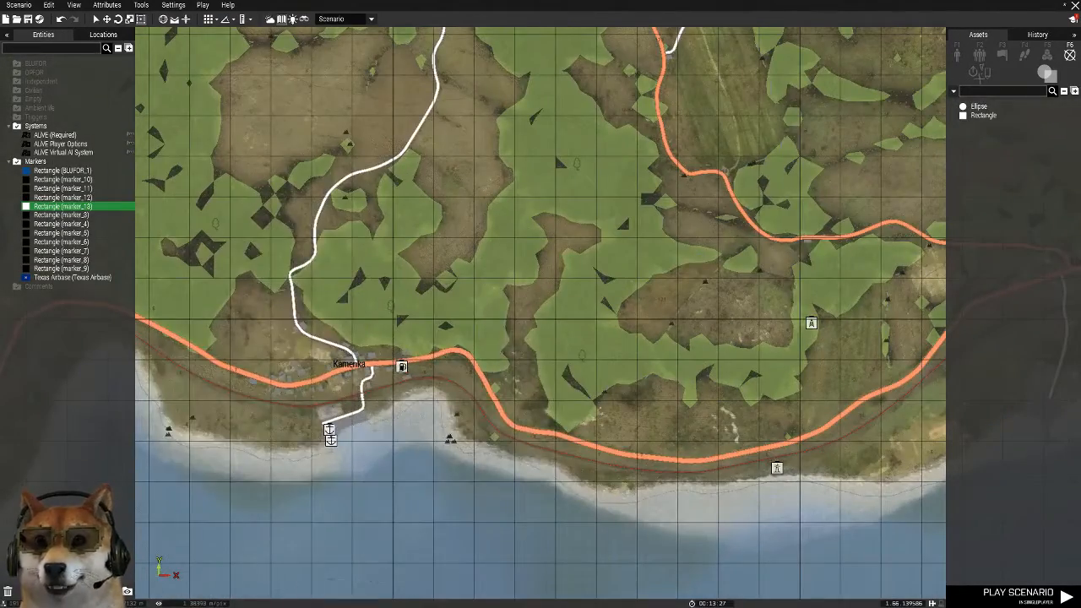
{"action": "key", "text": "ctrl+v"}
{"action": "left_click_drag", "start_coordinate": [541, 495], "coordinate": [419, 434]}
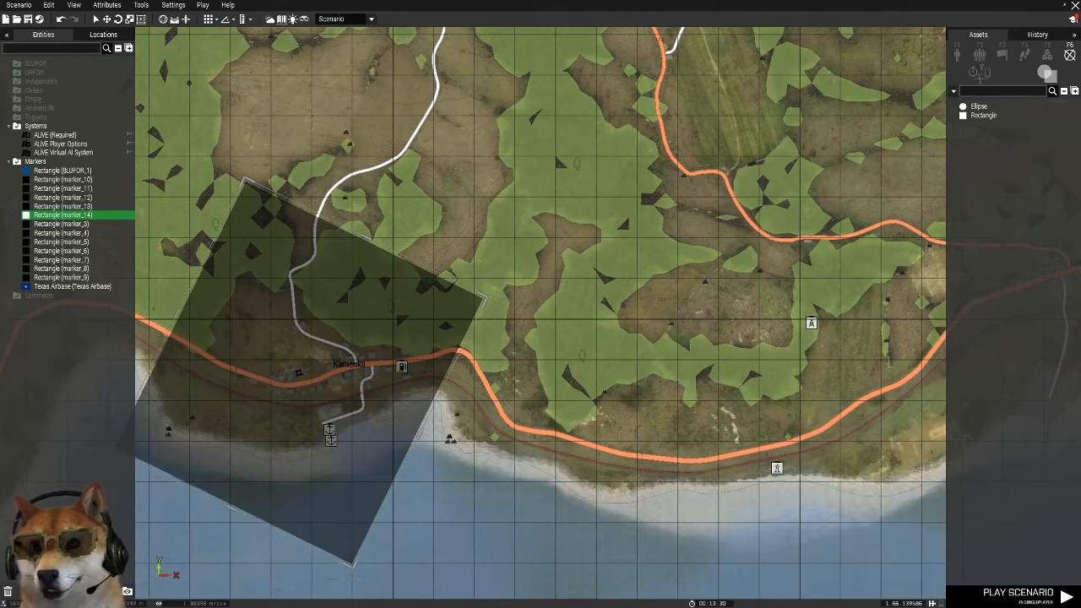
{"action": "left_click_drag", "start_coordinate": [232, 510], "coordinate": [262, 450]}
{"action": "left_click_drag", "start_coordinate": [308, 379], "coordinate": [342, 400]}
Paste a rectangle marker copy over Komarovo, between Kamenka and Balota, so it also covers the pier
{"action": "scroll", "coordinate": [572, 354], "scroll_direction": "down", "scroll_amount": 5}
{"action": "scroll", "coordinate": [692, 356], "scroll_direction": "up", "scroll_amount": 4}
{"action": "key", "text": "ctrl+v"}
{"action": "left_click_drag", "start_coordinate": [791, 367], "coordinate": [626, 373]}
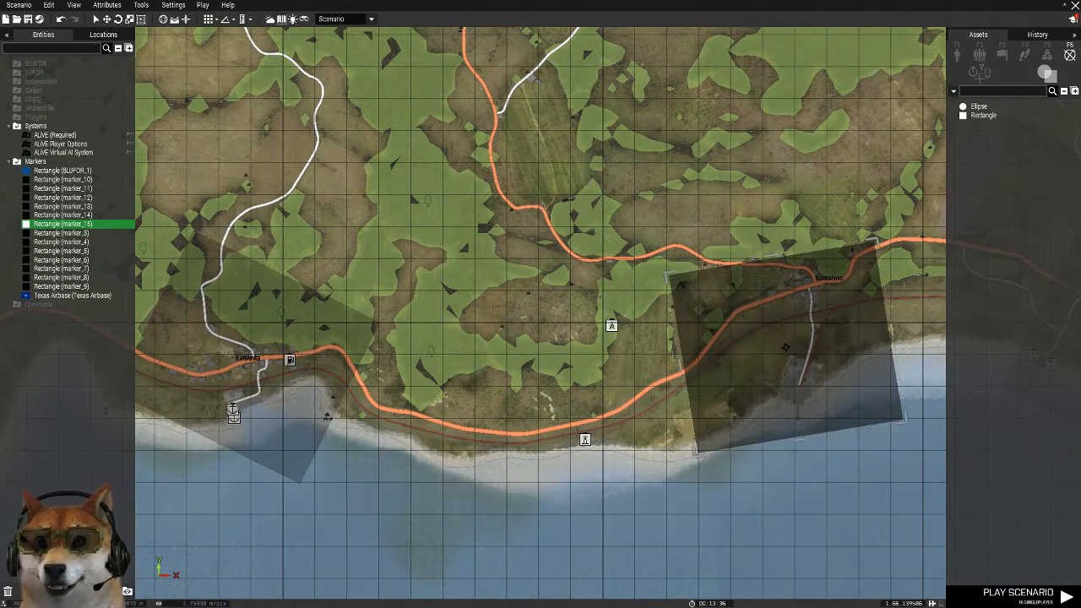
Paste a rectangle marker copy at Kozlovka, rotate it and place it over the village and the fields to its northwest
{"action": "scroll", "coordinate": [582, 262], "scroll_direction": "down", "scroll_amount": 5}
{"action": "right_click_drag", "start_coordinate": [743, 139], "coordinate": [540, 321]}
{"action": "scroll", "coordinate": [540, 317], "scroll_direction": "up", "scroll_amount": 3}
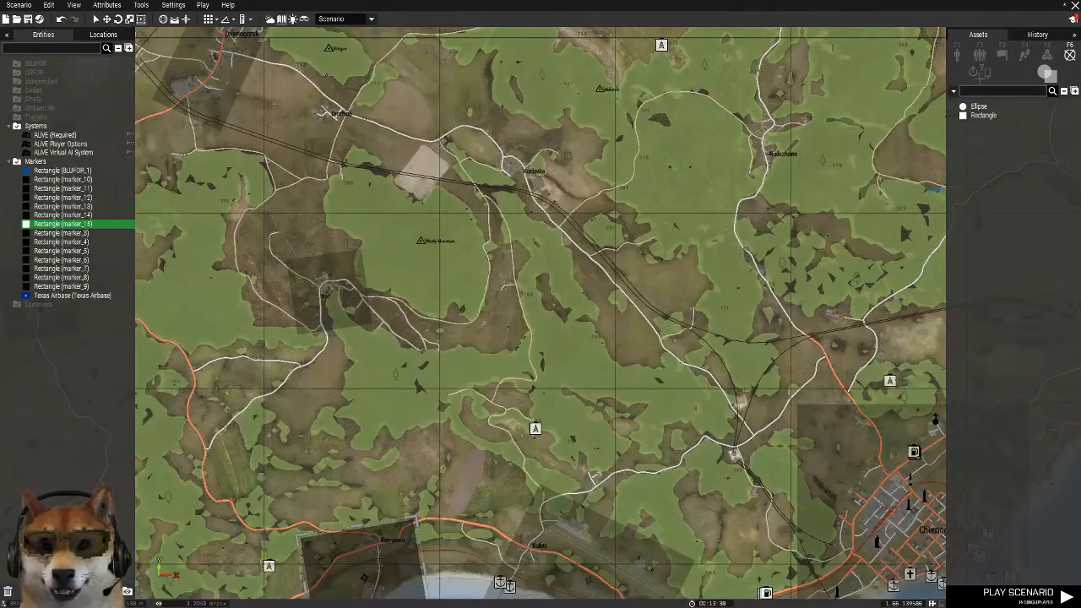
{"action": "scroll", "coordinate": [566, 200], "scroll_direction": "up", "scroll_amount": 3}
{"action": "key", "text": "ctrl+v"}
{"action": "right_click_drag", "start_coordinate": [504, 118], "coordinate": [564, 375]}
{"action": "left_click_drag", "start_coordinate": [536, 375], "coordinate": [449, 379]}
Paste a rectangle marker copy at Nadezhdino, turn off map textures, and rotate and narrow the marker around the village buildings
{"action": "scroll", "coordinate": [607, 296], "scroll_direction": "down", "scroll_amount": 3}
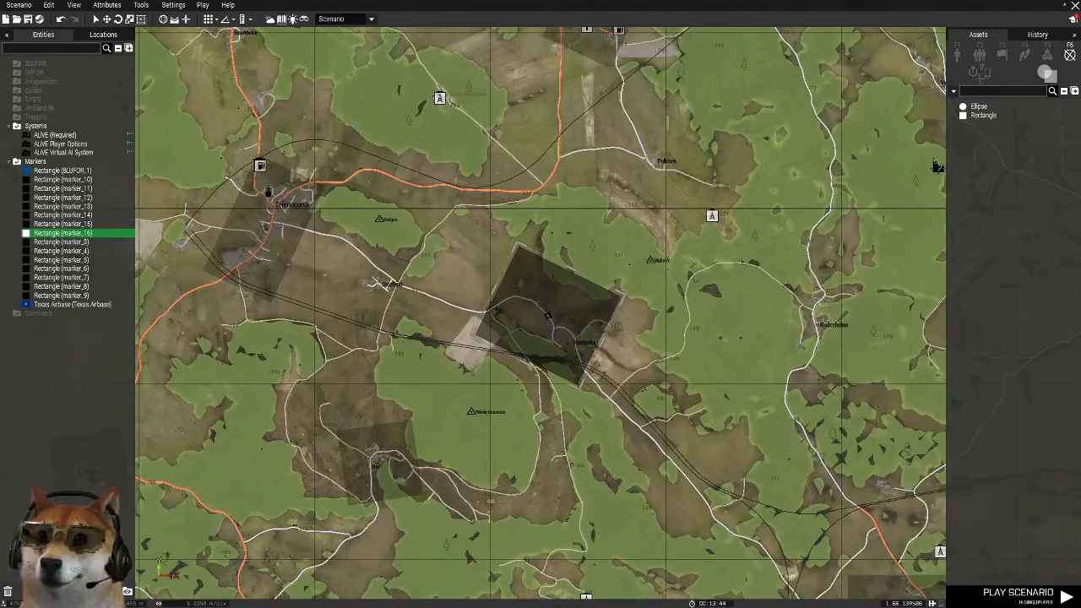
{"action": "scroll", "coordinate": [663, 249], "scroll_direction": "down", "scroll_amount": 5}
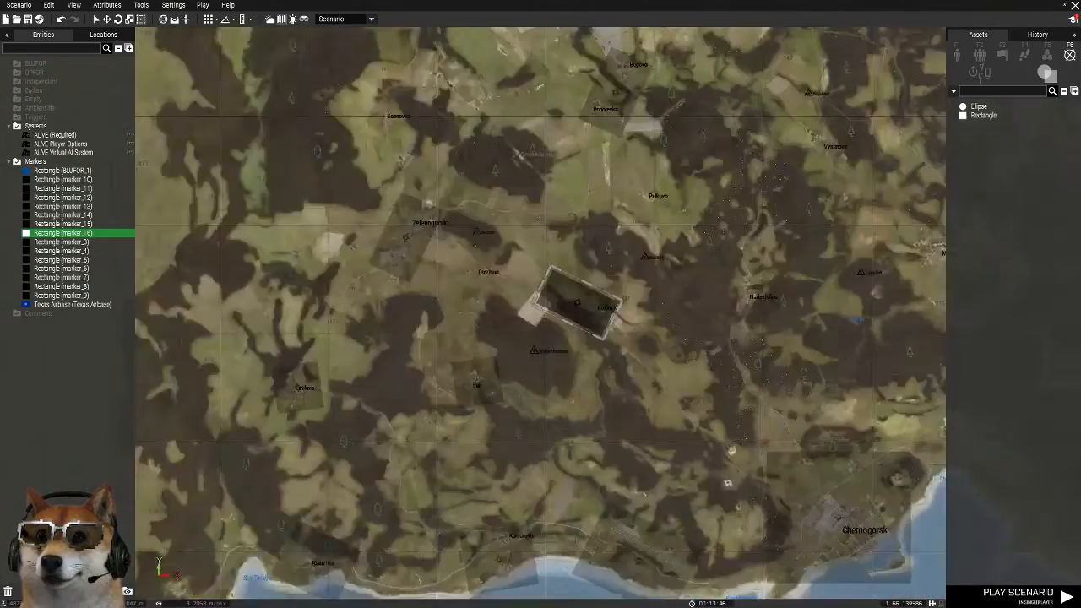
{"action": "scroll", "coordinate": [737, 275], "scroll_direction": "up", "scroll_amount": 7}
{"action": "key", "text": "ctrl+v"}
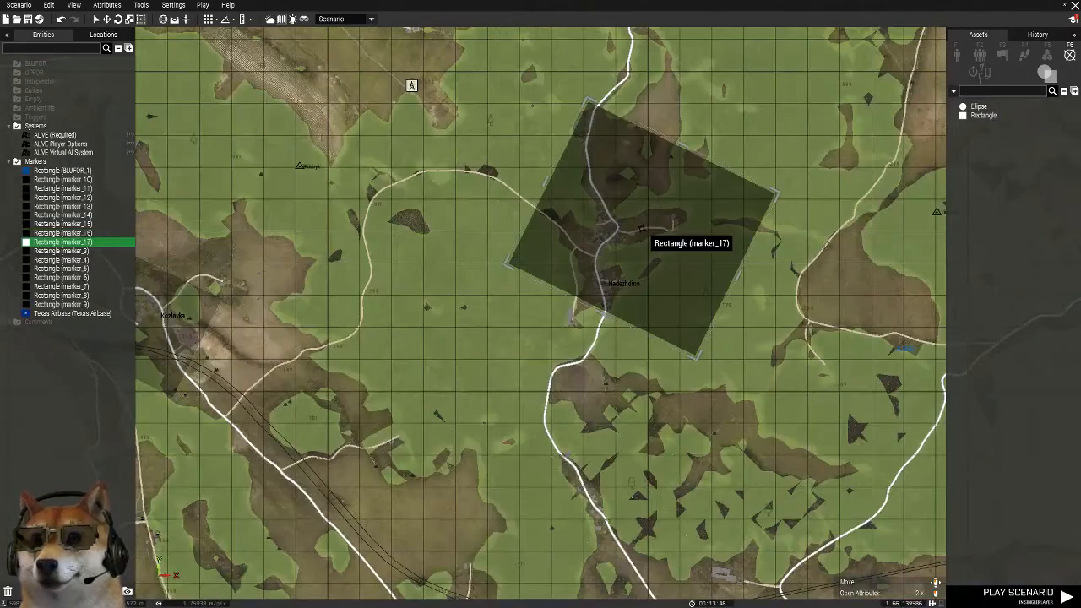
{"action": "left_click", "coordinate": [74, 5]}
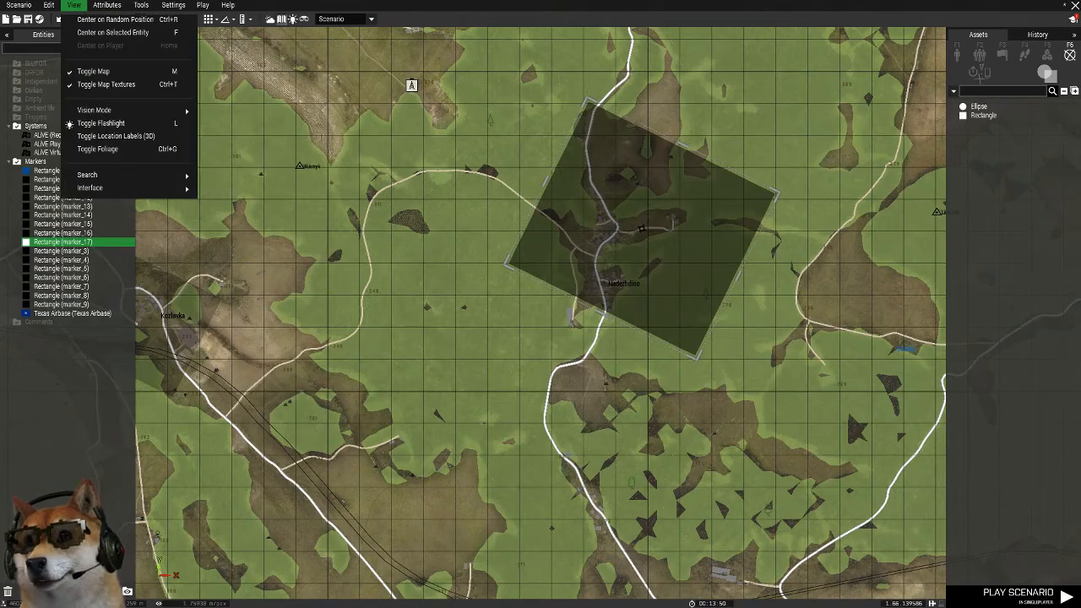
{"action": "left_click", "coordinate": [106, 85]}
{"action": "left_click_drag", "start_coordinate": [777, 194], "coordinate": [624, 375]}
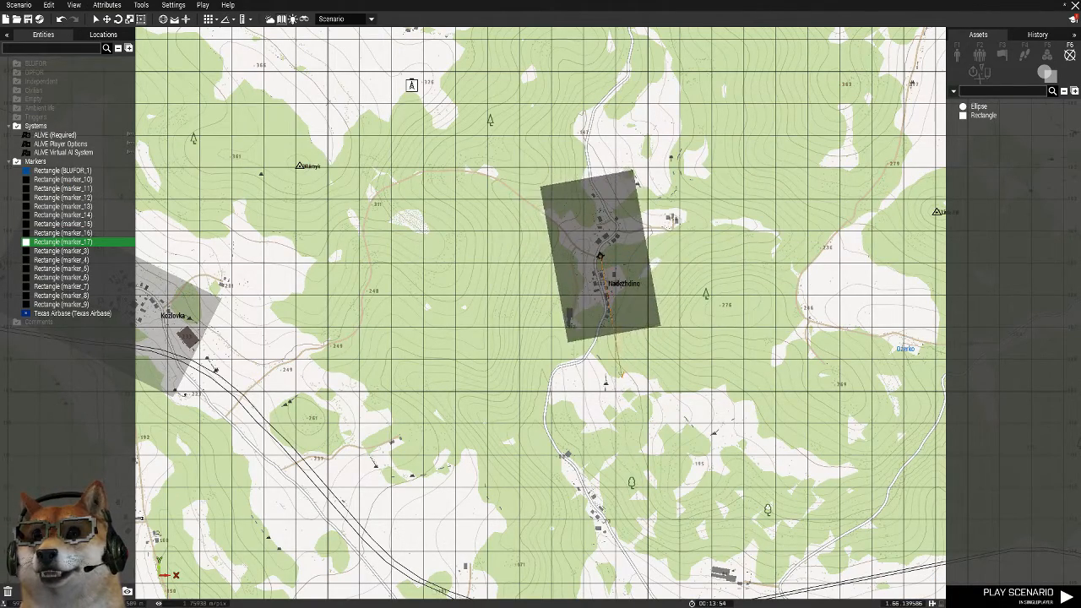
Paste a copy of the Nadezhdino rectangle marker at Vyshnoye and rotate it to follow the village's diagonal layout
{"action": "scroll", "coordinate": [692, 430], "scroll_direction": "down", "scroll_amount": 4}
{"action": "scroll", "coordinate": [658, 139], "scroll_direction": "up", "scroll_amount": 4}
{"action": "right_click_drag", "start_coordinate": [844, 100], "coordinate": [546, 394]}
{"action": "key", "text": "ctrl+v"}
{"action": "left_click_drag", "start_coordinate": [546, 394], "coordinate": [622, 521]}
Paste a rectangle marker copy at Zub, south of Vyshnoye, and rotate it nearly horizontal to cover the castle and nearby buildings
{"action": "right_click_drag", "start_coordinate": [609, 574], "coordinate": [554, 408]}
{"action": "key", "text": "ctrl+v"}
{"action": "left_click_drag", "start_coordinate": [550, 439], "coordinate": [612, 426], "text": "shift"}
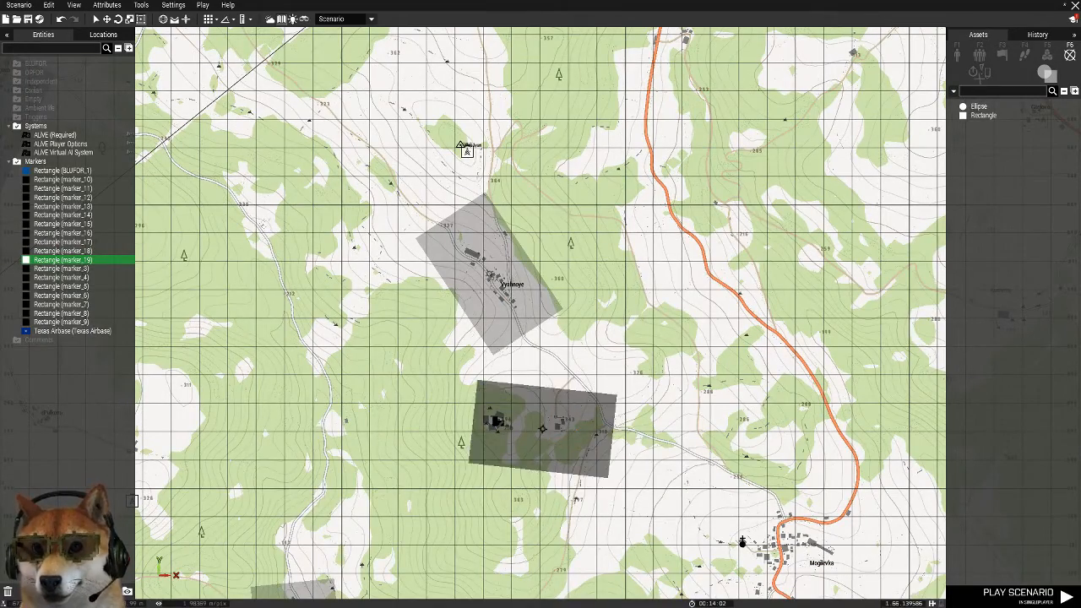
Paste copies of the Zub rectangle marker over Mogilevka and over Pusta to its southeast
{"action": "right_click_drag", "start_coordinate": [790, 549], "coordinate": [610, 342]}
{"action": "key", "text": "ctrl+v"}
{"action": "scroll", "coordinate": [653, 272], "scroll_direction": "down", "scroll_amount": 5}
{"action": "left_click", "coordinate": [764, 350]}
{"action": "scroll", "coordinate": [772, 355], "scroll_direction": "up", "scroll_amount": 5}
{"action": "right_click_drag", "start_coordinate": [783, 451], "coordinate": [628, 349]}
{"action": "key", "text": "ctrl+v"}
{"action": "left_click_drag", "start_coordinate": [662, 391], "coordinate": [633, 371]}
Paste a rectangle marker copy over Prigorodki on the south coast and nudge it onto the village
{"action": "scroll", "coordinate": [635, 370], "scroll_direction": "down", "scroll_amount": 2}
{"action": "right_click_drag", "start_coordinate": [636, 370], "coordinate": [649, 261]}
{"action": "scroll", "coordinate": [311, 443], "scroll_direction": "up", "scroll_amount": 2}
{"action": "key", "text": "ctrl+v"}
{"action": "left_click_drag", "start_coordinate": [381, 408], "coordinate": [385, 389]}
Paste a rectangle marker copy at Kamyshovo, then rotate it, center it and extend it north to cover the whole village
{"action": "scroll", "coordinate": [490, 411], "scroll_direction": "down", "scroll_amount": 2}
{"action": "right_click_drag", "start_coordinate": [490, 412], "coordinate": [348, 170]}
{"action": "right_click_drag", "start_coordinate": [639, 277], "coordinate": [231, 500]}
{"action": "scroll", "coordinate": [232, 500], "scroll_direction": "down", "scroll_amount": 1}
{"action": "scroll", "coordinate": [817, 295], "scroll_direction": "up", "scroll_amount": 2}
{"action": "key", "text": "ctrl+v"}
{"action": "left_click_drag", "start_coordinate": [674, 425], "coordinate": [784, 387]}
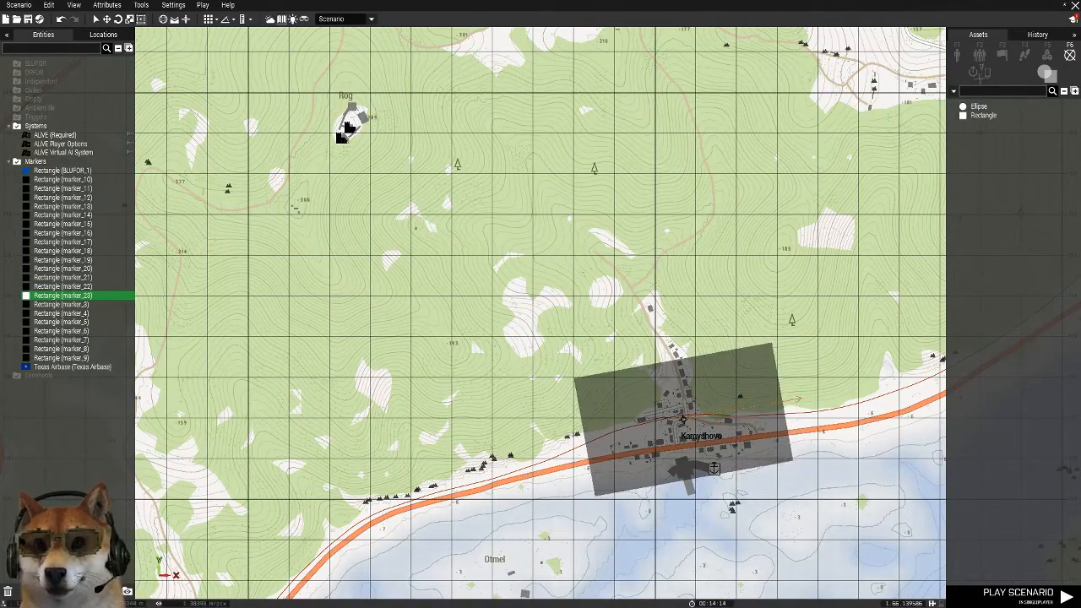
{"action": "left_click_drag", "start_coordinate": [682, 408], "coordinate": [687, 416]}
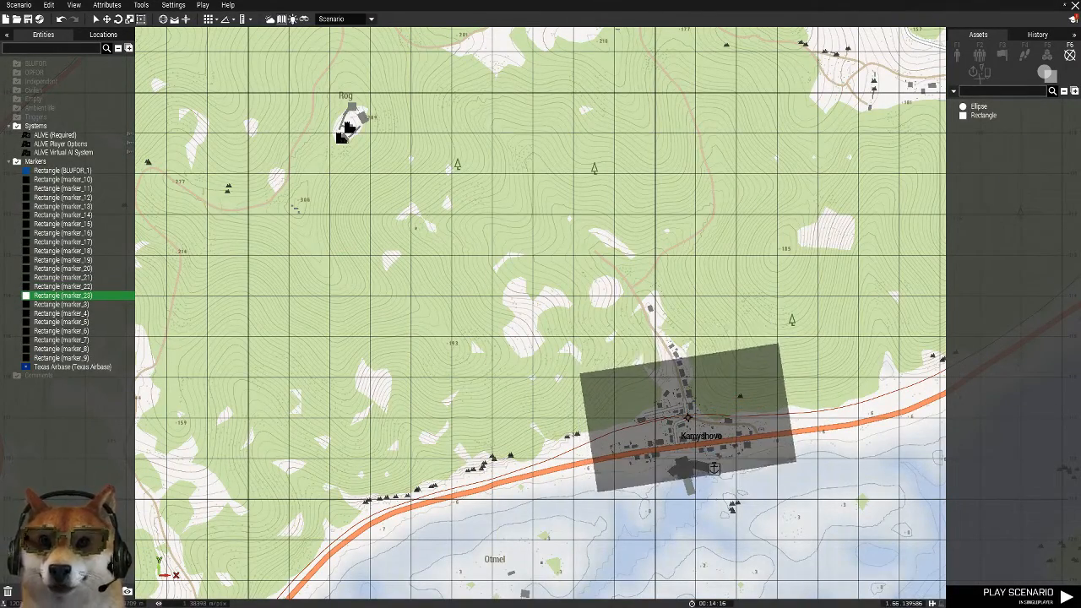
{"action": "left_click_drag", "start_coordinate": [722, 357], "coordinate": [720, 270]}
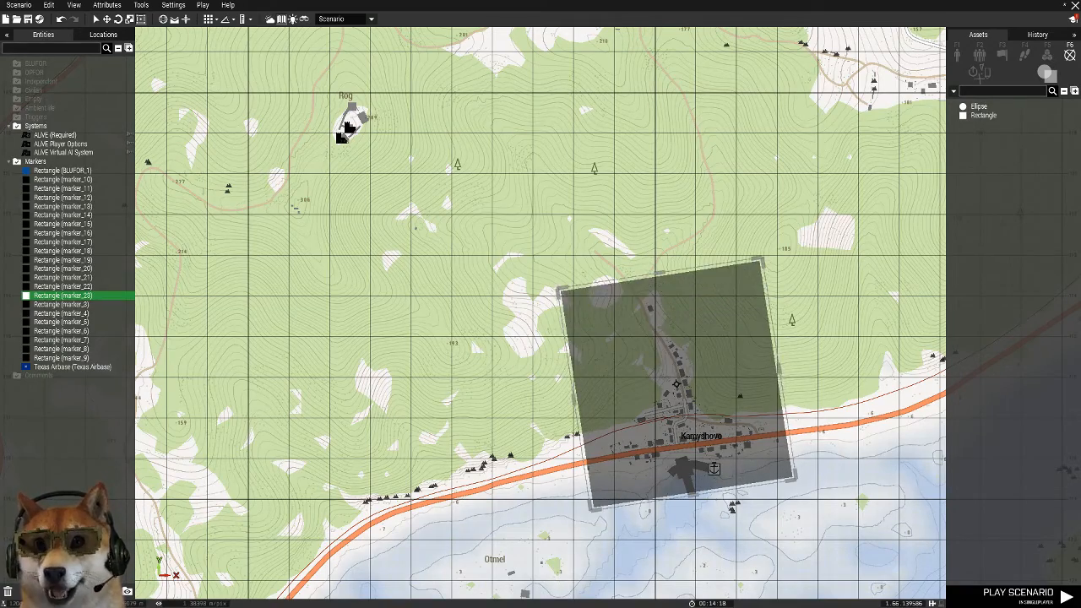
Paste a copy of the Kamyshovo rectangle marker over Solnichniy on the east coast, including the quarry and pier
{"action": "scroll", "coordinate": [719, 272], "scroll_direction": "down", "scroll_amount": 3}
{"action": "scroll", "coordinate": [623, 305], "scroll_direction": "down", "scroll_amount": 4}
{"action": "right_click_drag", "start_coordinate": [903, 137], "coordinate": [659, 500]}
{"action": "scroll", "coordinate": [637, 316], "scroll_direction": "up", "scroll_amount": 5}
{"action": "scroll", "coordinate": [635, 308], "scroll_direction": "down", "scroll_amount": 3}
{"action": "scroll", "coordinate": [663, 203], "scroll_direction": "up", "scroll_amount": 3}
{"action": "key", "text": "ctrl+v"}
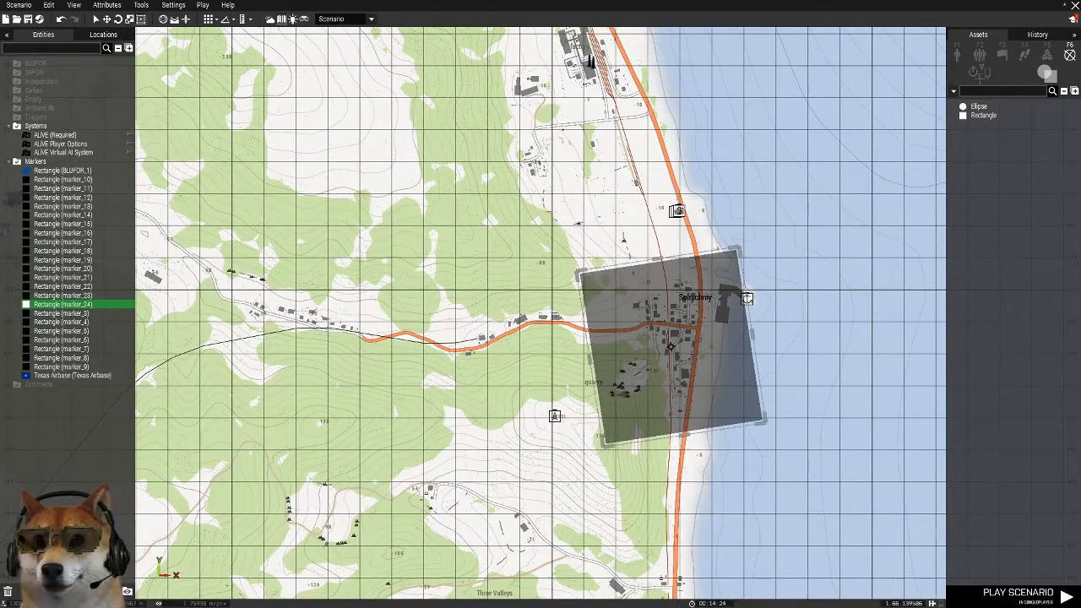
Paste rectangle marker copies over the industrial area north of Solnichniy and over Orlovets to the west
{"action": "right_click_drag", "start_coordinate": [568, 48], "coordinate": [561, 251]}
{"action": "key", "text": "ctrl+v"}
{"action": "right_click_drag", "start_coordinate": [230, 157], "coordinate": [502, 287]}
{"action": "key", "text": "ctrl+v"}
{"action": "left_click_drag", "start_coordinate": [530, 288], "coordinate": [557, 306]}
Paste a rectangle marker copy at Nizhnoye on the east coast and nudge it southwest over the village
{"action": "right_click_drag", "start_coordinate": [576, 289], "coordinate": [496, 513]}
{"action": "key", "text": "ctrl+v"}
{"action": "left_click_drag", "start_coordinate": [753, 249], "coordinate": [728, 279]}
Paste a rectangle marker copy over Polana, northwest of Orlovets and the factory
{"action": "scroll", "coordinate": [543, 401], "scroll_direction": "down", "scroll_amount": 2}
{"action": "right_click_drag", "start_coordinate": [543, 400], "coordinate": [757, 221]}
{"action": "scroll", "coordinate": [756, 221], "scroll_direction": "up", "scroll_amount": 1}
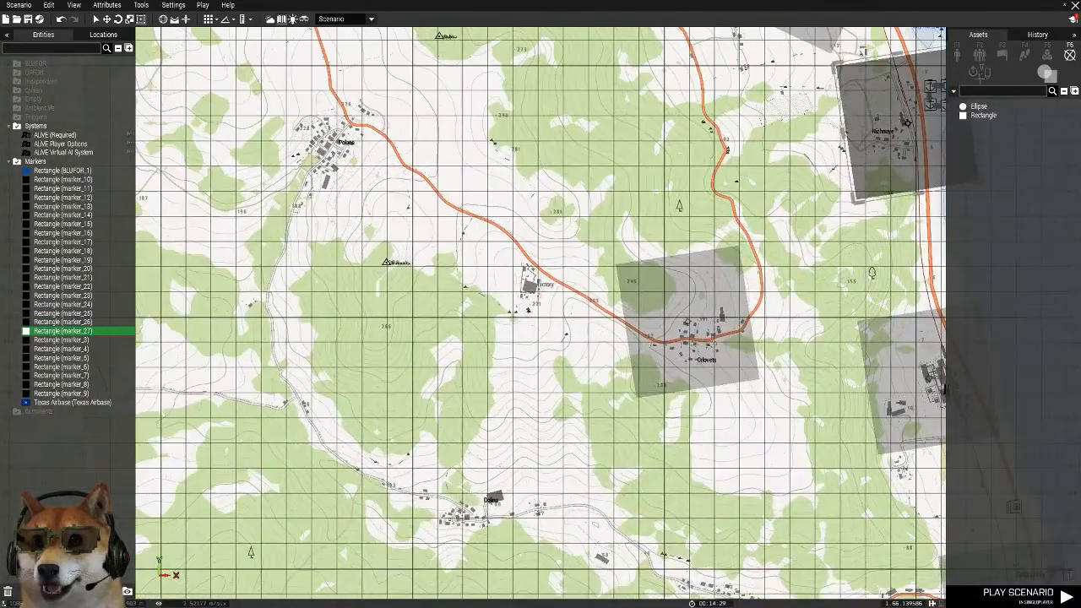
{"action": "right_click_drag", "start_coordinate": [333, 152], "coordinate": [511, 247]}
{"action": "key", "text": "ctrl+v"}
Paste a rectangle marker copy at Guglovo, shrink it and center it on the village
{"action": "right_click_drag", "start_coordinate": [396, 337], "coordinate": [753, 260]}
{"action": "scroll", "coordinate": [753, 260], "scroll_direction": "down", "scroll_amount": 2}
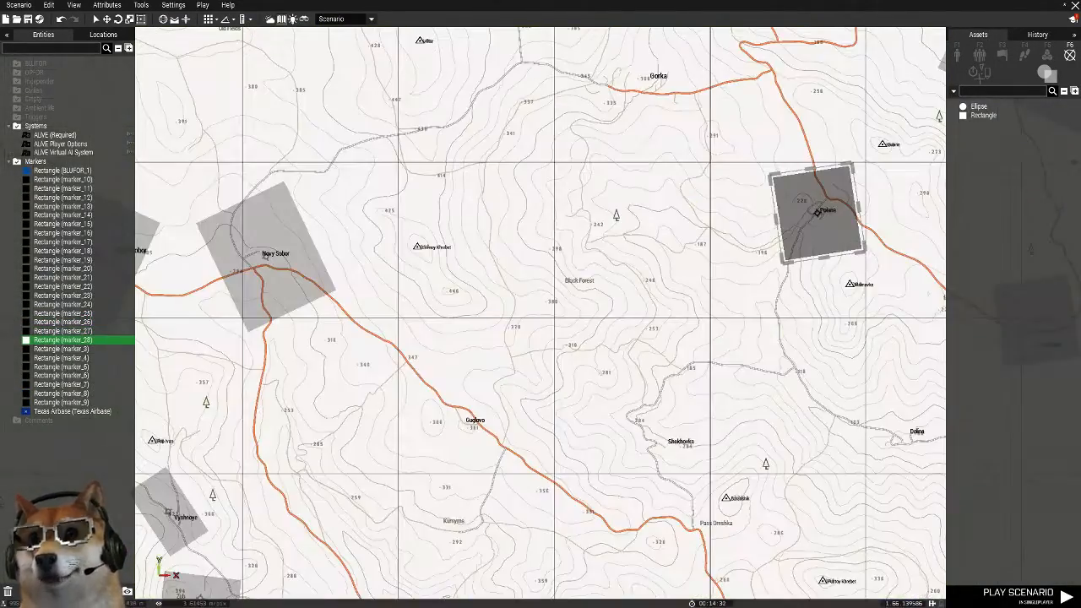
{"action": "scroll", "coordinate": [467, 426], "scroll_direction": "up", "scroll_amount": 3}
{"action": "key", "text": "ctrl+v"}
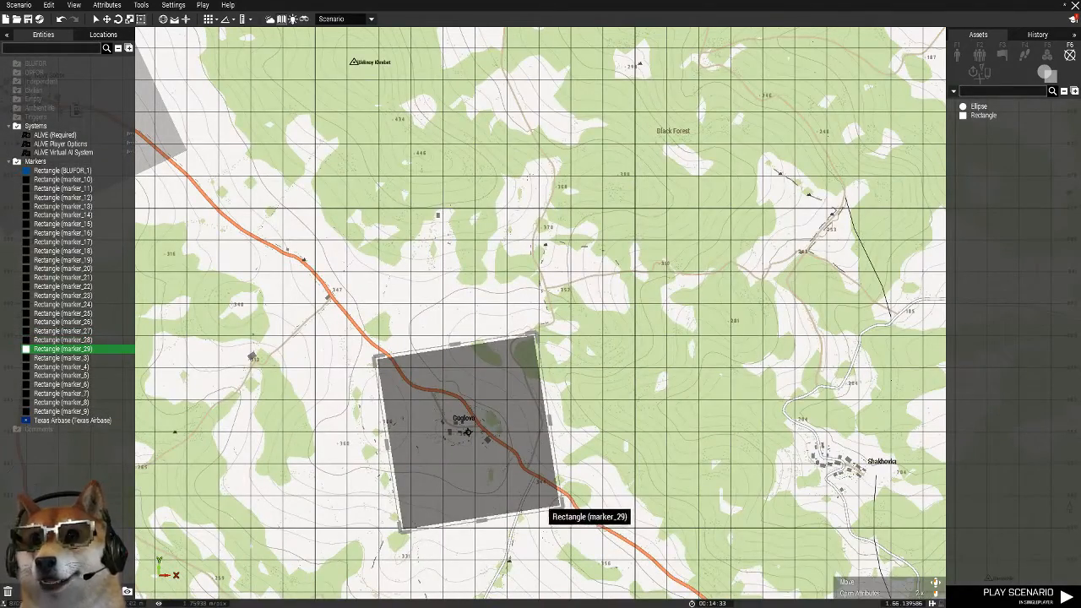
{"action": "left_click_drag", "start_coordinate": [560, 506], "coordinate": [495, 441]}
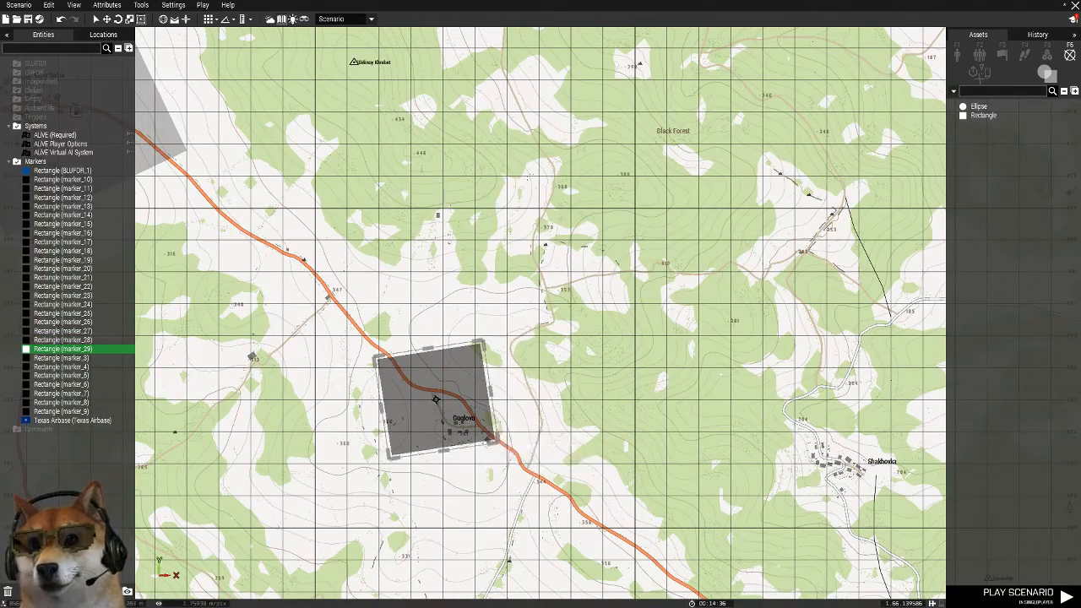
{"action": "left_click_drag", "start_coordinate": [461, 399], "coordinate": [477, 422]}
Paste a copy of the Guglovo rectangle marker at Shakhovka and move it over the village
{"action": "right_click_drag", "start_coordinate": [935, 482], "coordinate": [673, 348]}
{"action": "key", "text": "ctrl+v"}
{"action": "left_click_drag", "start_coordinate": [673, 347], "coordinate": [585, 330]}
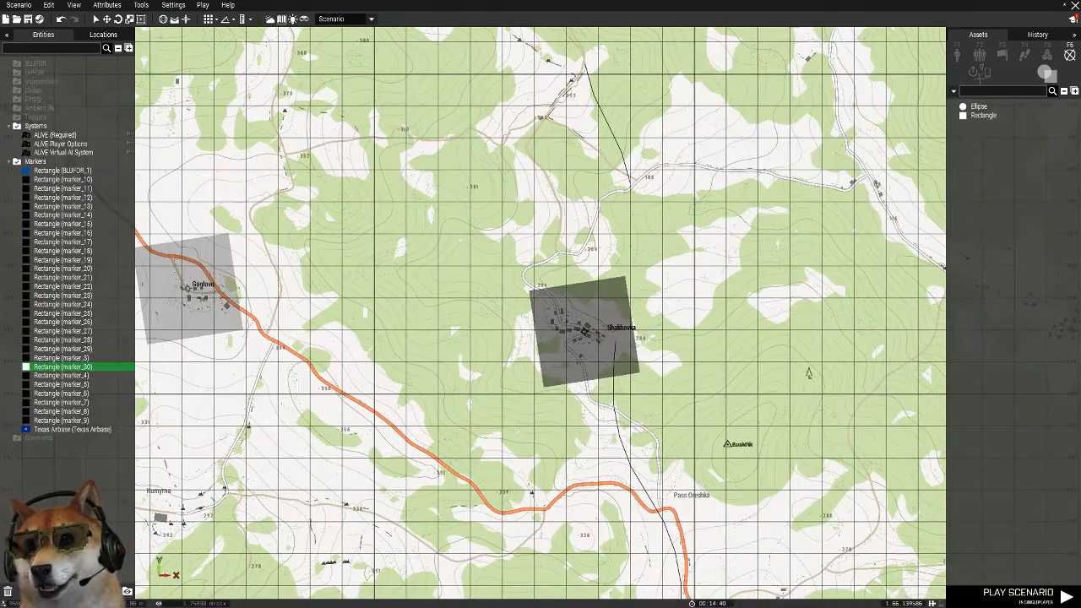
Paste a rectangle marker copy at Staroye and widen it eastward to cover the whole village
{"action": "scroll", "coordinate": [537, 400], "scroll_direction": "down", "scroll_amount": 3}
{"action": "right_click_drag", "start_coordinate": [537, 400], "coordinate": [672, 288]}
{"action": "scroll", "coordinate": [869, 431], "scroll_direction": "up", "scroll_amount": 4}
{"action": "key", "text": "ctrl+v"}
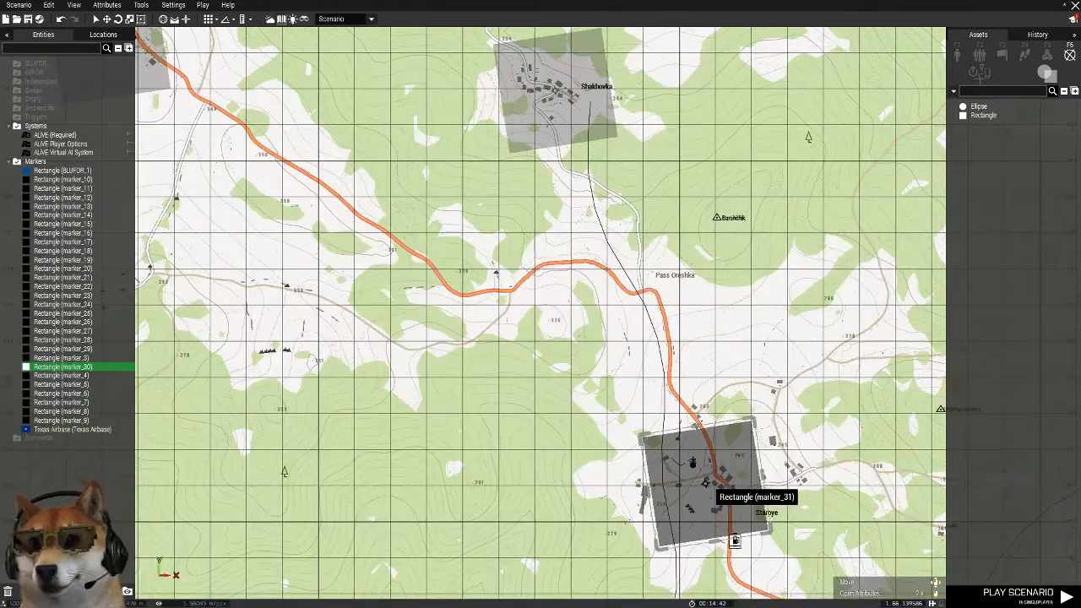
{"action": "mouse_move", "coordinate": [706, 481]}
{"action": "left_mouse_down"}
{"action": "mouse_move", "coordinate": [681, 480]}
{"action": "mouse_move", "coordinate": [825, 456]}
{"action": "left_mouse_up"}
Paste a rectangle marker copy at Pulkovo, southeast of Pogorevka, and fit it around the village
{"action": "scroll", "coordinate": [749, 476], "scroll_direction": "down", "scroll_amount": 3}
{"action": "left_click", "coordinate": [726, 549]}
{"action": "right_click_drag", "start_coordinate": [726, 549], "coordinate": [718, 285]}
{"action": "scroll", "coordinate": [501, 244], "scroll_direction": "down", "scroll_amount": 3}
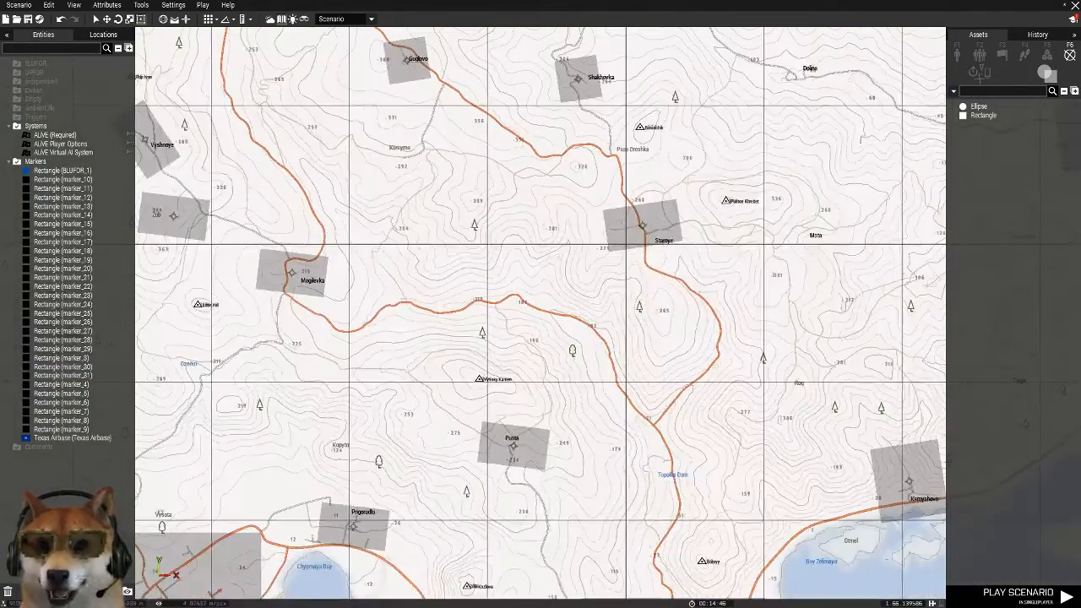
{"action": "right_click_drag", "start_coordinate": [501, 244], "coordinate": [813, 230]}
{"action": "right_click_drag", "start_coordinate": [286, 239], "coordinate": [606, 498]}
{"action": "scroll", "coordinate": [500, 401], "scroll_direction": "up", "scroll_amount": 6}
{"action": "scroll", "coordinate": [487, 365], "scroll_direction": "up", "scroll_amount": 3}
{"action": "scroll", "coordinate": [485, 358], "scroll_direction": "down", "scroll_amount": 4}
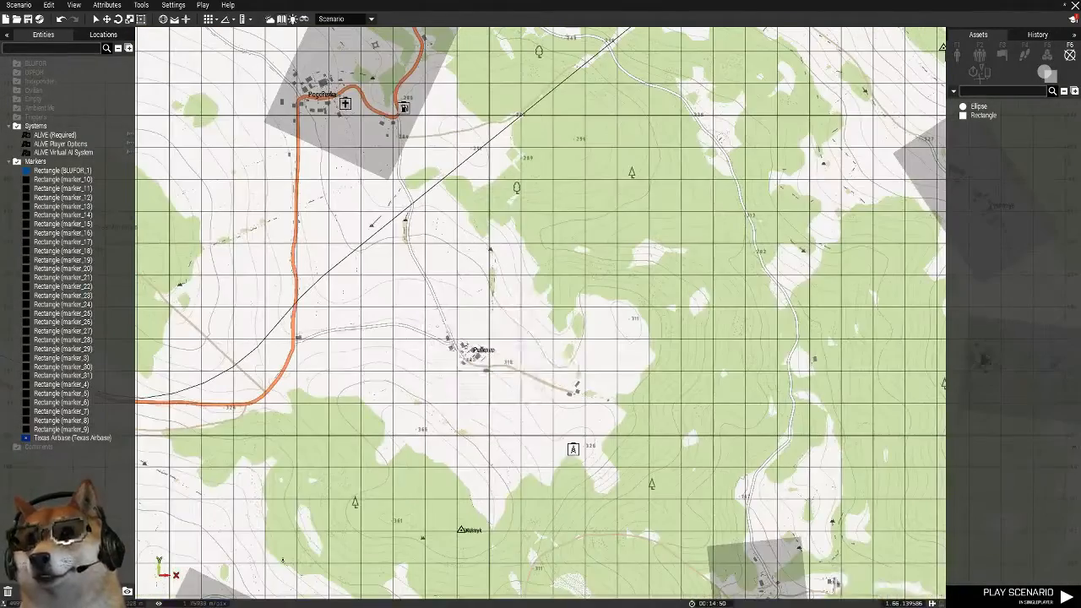
{"action": "key", "text": "ctrl+v"}
{"action": "left_click_drag", "start_coordinate": [527, 302], "coordinate": [486, 336]}
Paste a rectangle marker copy over Sosnovka, north of Zelenogorsk, and enlarge it slightly to cover the village
{"action": "scroll", "coordinate": [617, 255], "scroll_direction": "down", "scroll_amount": 2}
{"action": "scroll", "coordinate": [224, 147], "scroll_direction": "up", "scroll_amount": 5}
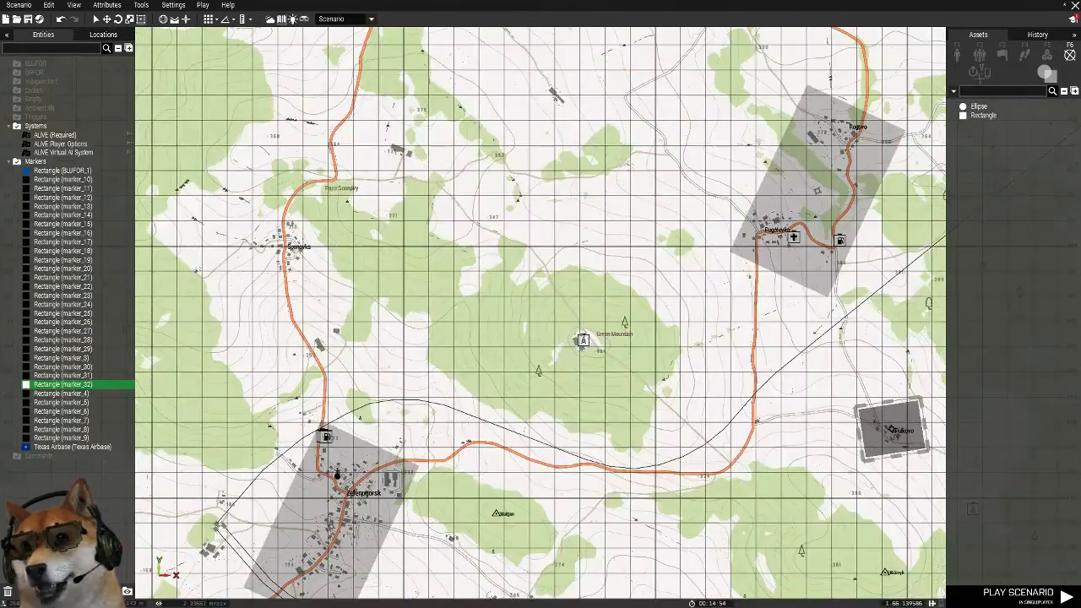
{"action": "key", "text": "ctrl+v"}
{"action": "left_click_drag", "start_coordinate": [263, 253], "coordinate": [220, 312]}
Paste a rectangle marker copy over Myshkino, west of the main road between Sosnovka and Pustoshka
{"action": "scroll", "coordinate": [385, 236], "scroll_direction": "down", "scroll_amount": 3}
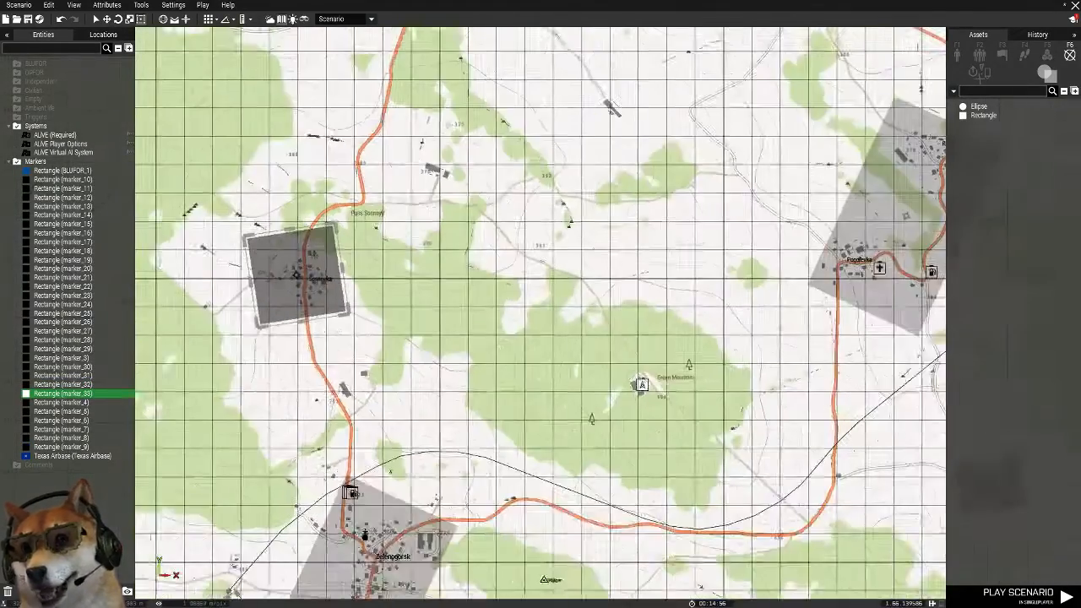
{"action": "right_click_drag", "start_coordinate": [385, 237], "coordinate": [388, 525]}
{"action": "scroll", "coordinate": [552, 112], "scroll_direction": "down", "scroll_amount": 2}
{"action": "right_click_drag", "start_coordinate": [552, 112], "coordinate": [595, 240]}
{"action": "key", "text": "ctrl+v"}
{"action": "left_click_drag", "start_coordinate": [314, 343], "coordinate": [315, 383]}
Paste a rectangle marker copy at Pustoshka, rotate and resize it along the main road, and center it on the town
{"action": "key", "text": "ctrl+v"}
{"action": "left_click_drag", "start_coordinate": [509, 239], "coordinate": [557, 211]}
{"action": "left_click_drag", "start_coordinate": [512, 264], "coordinate": [477, 303]}
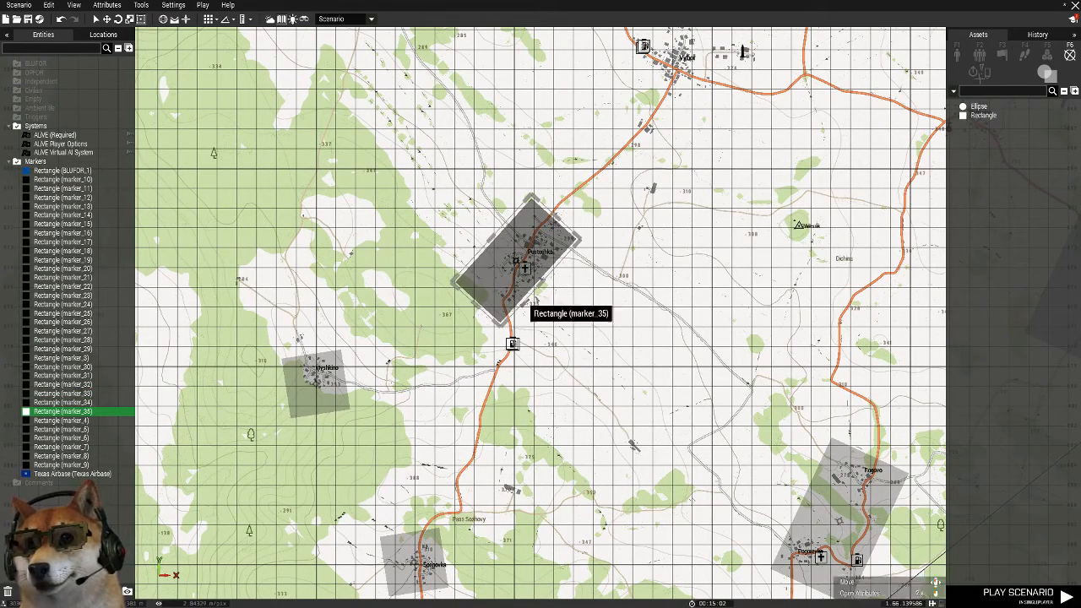
{"action": "left_click_drag", "start_coordinate": [538, 281], "coordinate": [553, 293]}
Copy the Pustoshka rectangle marker, paste it at Vybor, and shift and rotate it to cover the town
{"action": "key", "text": "ctrl+c"}
{"action": "right_click_drag", "start_coordinate": [675, 76], "coordinate": [595, 331]}
{"action": "key", "text": "ctrl+v"}
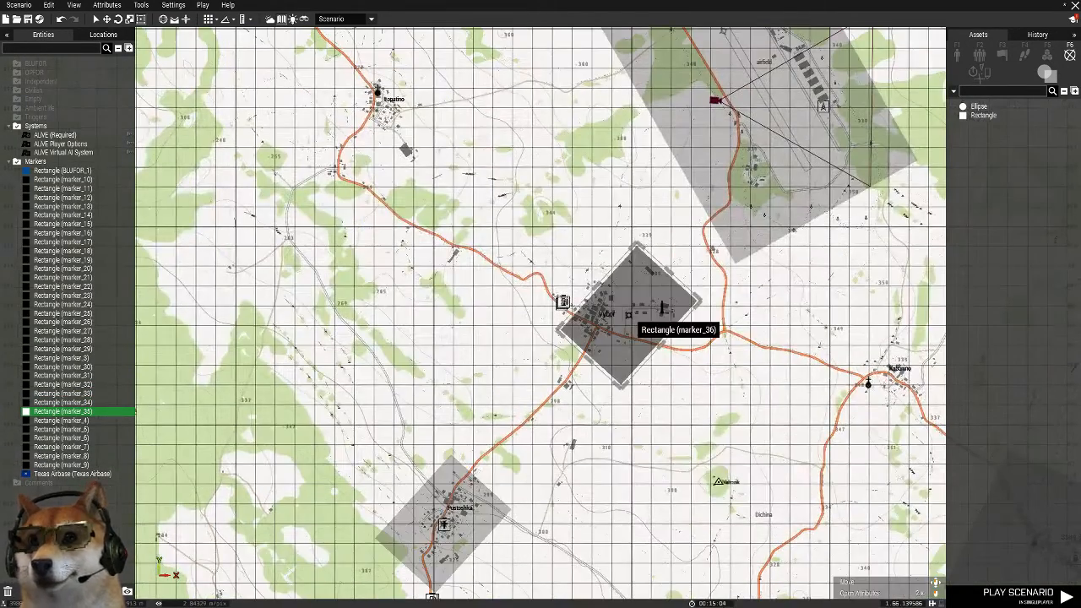
{"action": "left_click_drag", "start_coordinate": [629, 314], "coordinate": [603, 307]}
{"action": "left_click_drag", "start_coordinate": [647, 262], "coordinate": [695, 332], "text": "shift"}
Paste a rectangle marker copy at Lopatino, northwest of Vybor, rotate it upright and adjust its position over the village
{"action": "right_click_drag", "start_coordinate": [695, 332], "coordinate": [729, 442]}
{"action": "key", "text": "ctrl+v"}
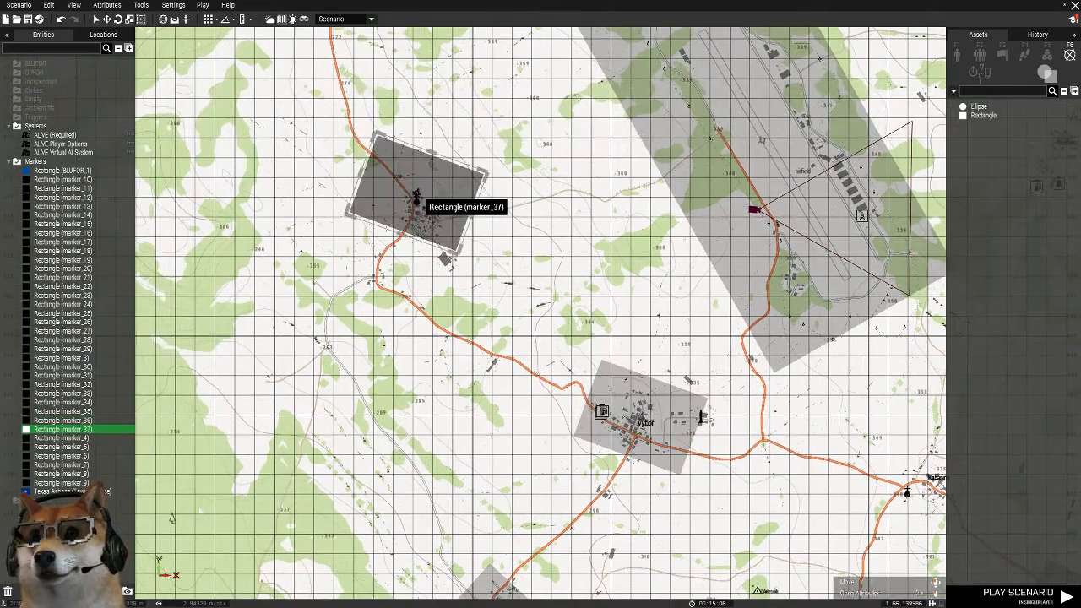
{"action": "left_click_drag", "start_coordinate": [481, 178], "coordinate": [452, 307], "text": "shift"}
{"action": "left_click_drag", "start_coordinate": [419, 192], "coordinate": [415, 203]}
Paste rectangle marker copies over Kabanino and over Grishino, northeast of the airfield, adjusting each to its village
{"action": "right_click_drag", "start_coordinate": [844, 434], "coordinate": [572, 336]}
{"action": "key", "text": "ctrl+v"}
{"action": "left_click_drag", "start_coordinate": [573, 336], "coordinate": [749, 385]}
{"action": "right_click_drag", "start_coordinate": [838, 32], "coordinate": [690, 284]}
{"action": "key", "text": "ctrl+v"}
{"action": "left_click_drag", "start_coordinate": [691, 283], "coordinate": [646, 300], "text": "shift"}
Paste rectangle marker copies over Devil's Castle and over Petrovka to the northwest
{"action": "right_click_drag", "start_coordinate": [823, 77], "coordinate": [685, 247]}
{"action": "key", "text": "ctrl+v"}
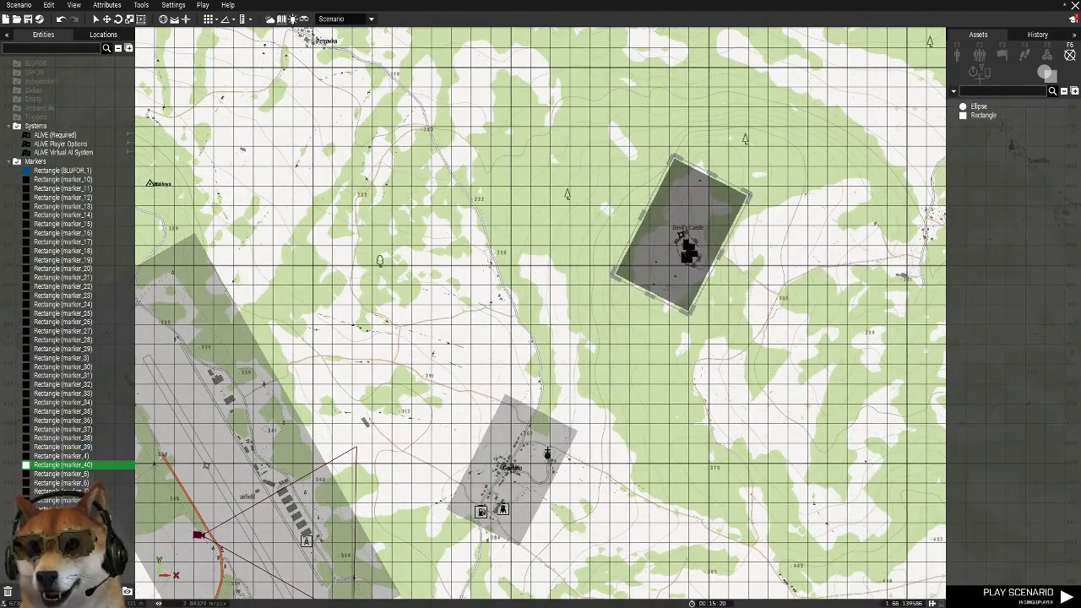
{"action": "right_click_drag", "start_coordinate": [329, 39], "coordinate": [443, 336]}
{"action": "key", "text": "ctrl+v"}
{"action": "left_click_drag", "start_coordinate": [445, 339], "coordinate": [409, 330]}
Examine the map's northwest, around Grozovoy Pass and the road down to Lopatino, for settlements still without a marker
{"action": "scroll", "coordinate": [434, 240], "scroll_direction": "down", "scroll_amount": 4}
{"action": "right_click_drag", "start_coordinate": [253, 117], "coordinate": [363, 105]}
{"action": "scroll", "coordinate": [363, 84], "scroll_direction": "up", "scroll_amount": 6}
{"action": "scroll", "coordinate": [457, 115], "scroll_direction": "down", "scroll_amount": 2}
{"action": "right_click_drag", "start_coordinate": [457, 115], "coordinate": [586, 67]}
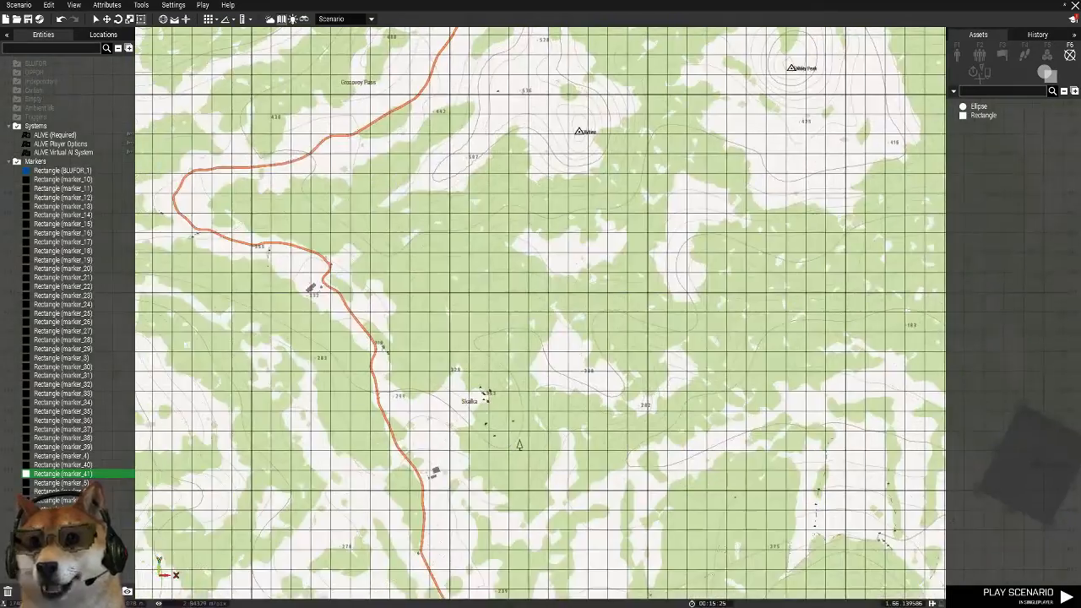
{"action": "scroll", "coordinate": [426, 312], "scroll_direction": "down", "scroll_amount": 3}
{"action": "scroll", "coordinate": [401, 215], "scroll_direction": "up", "scroll_amount": 3}
{"action": "right_click_drag", "start_coordinate": [451, 472], "coordinate": [419, 314]}
{"action": "right_click_drag", "start_coordinate": [418, 558], "coordinate": [473, 50]}
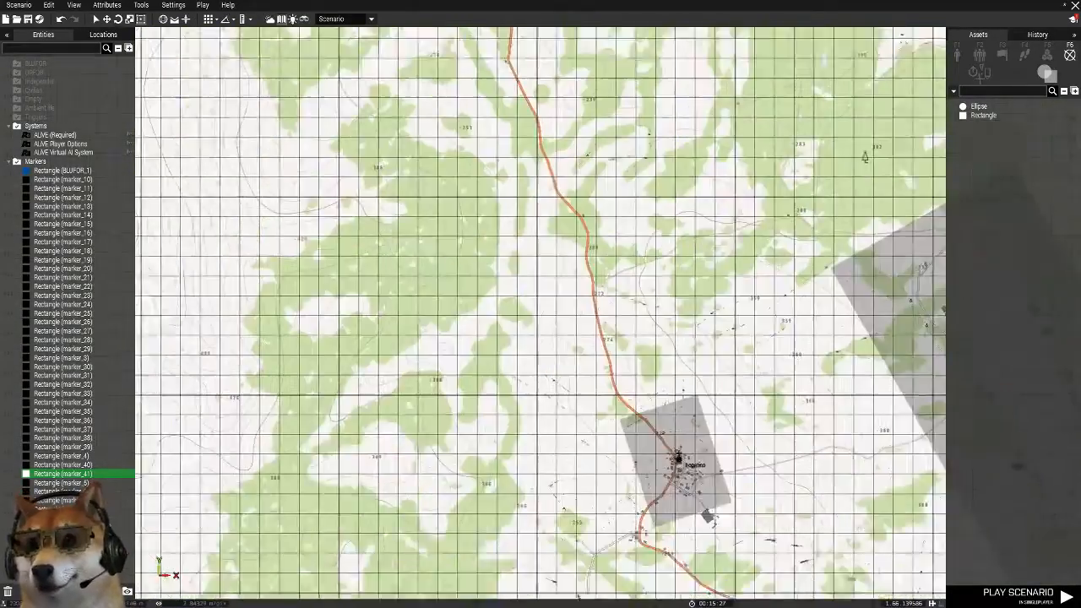
Place a rectangle marker copy at Gorka, northwest of Polana, and rotate and widen it to cover the village
{"action": "right_click_drag", "start_coordinate": [802, 211], "coordinate": [186, 315]}
{"action": "right_click_drag", "start_coordinate": [912, 168], "coordinate": [161, 498]}
{"action": "right_click_drag", "start_coordinate": [832, 202], "coordinate": [293, 482]}
{"action": "right_click_drag", "start_coordinate": [895, 515], "coordinate": [354, 177]}
{"action": "scroll", "coordinate": [535, 188], "scroll_direction": "down", "scroll_amount": 3}
{"action": "scroll", "coordinate": [410, 490], "scroll_direction": "up", "scroll_amount": 2}
{"action": "right_click_drag", "start_coordinate": [410, 491], "coordinate": [834, 184]}
{"action": "right_click_drag", "start_coordinate": [451, 363], "coordinate": [676, 236]}
{"action": "scroll", "coordinate": [614, 201], "scroll_direction": "up", "scroll_amount": 2}
{"action": "left_click_drag", "start_coordinate": [422, 250], "coordinate": [545, 271]}
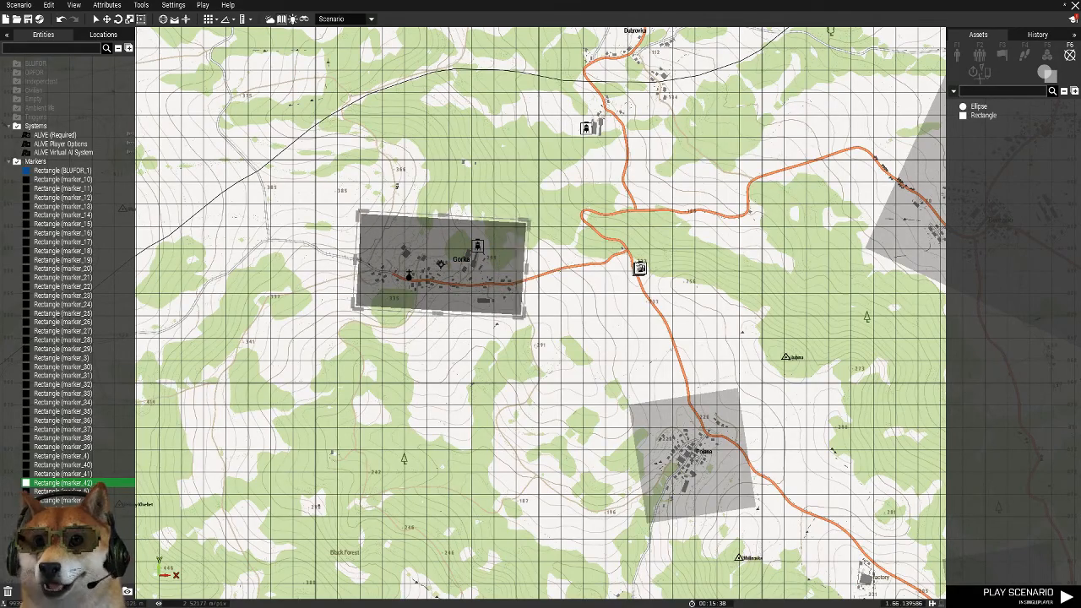
Examine the marker coverage across the whole map and bring up the list of ALiVE modules
{"action": "scroll", "coordinate": [532, 277], "scroll_direction": "down", "scroll_amount": 10}
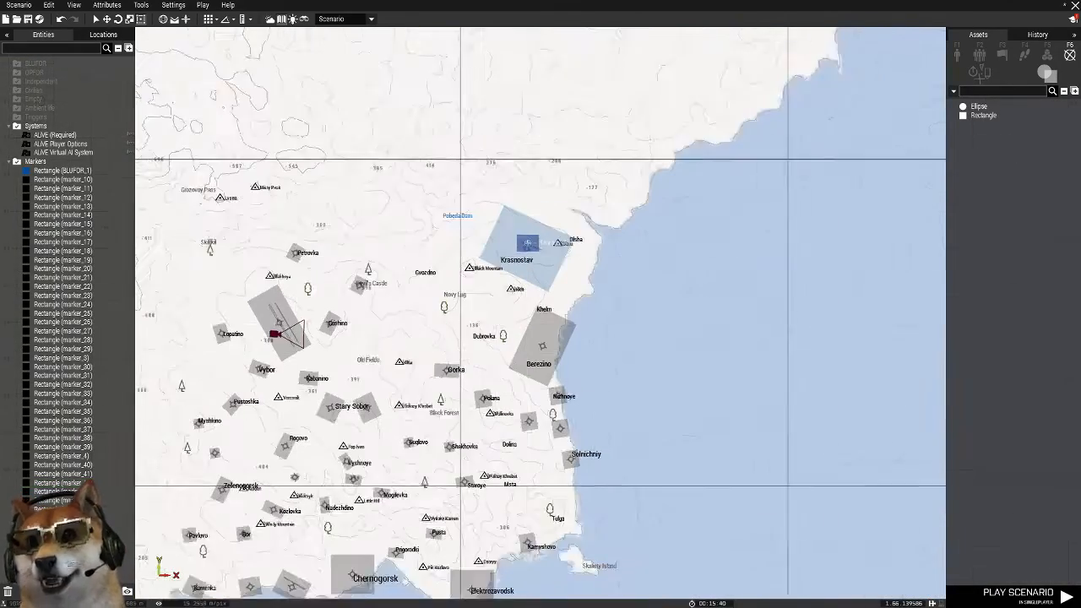
{"action": "scroll", "coordinate": [532, 277], "scroll_direction": "down", "scroll_amount": 2}
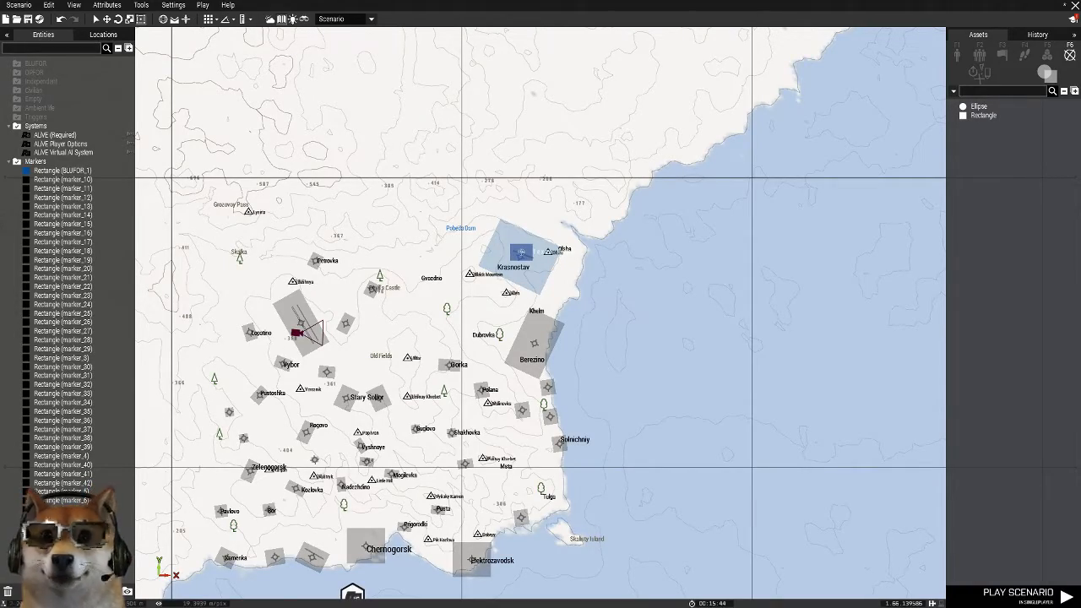
{"action": "scroll", "coordinate": [301, 422], "scroll_direction": "up", "scroll_amount": 8}
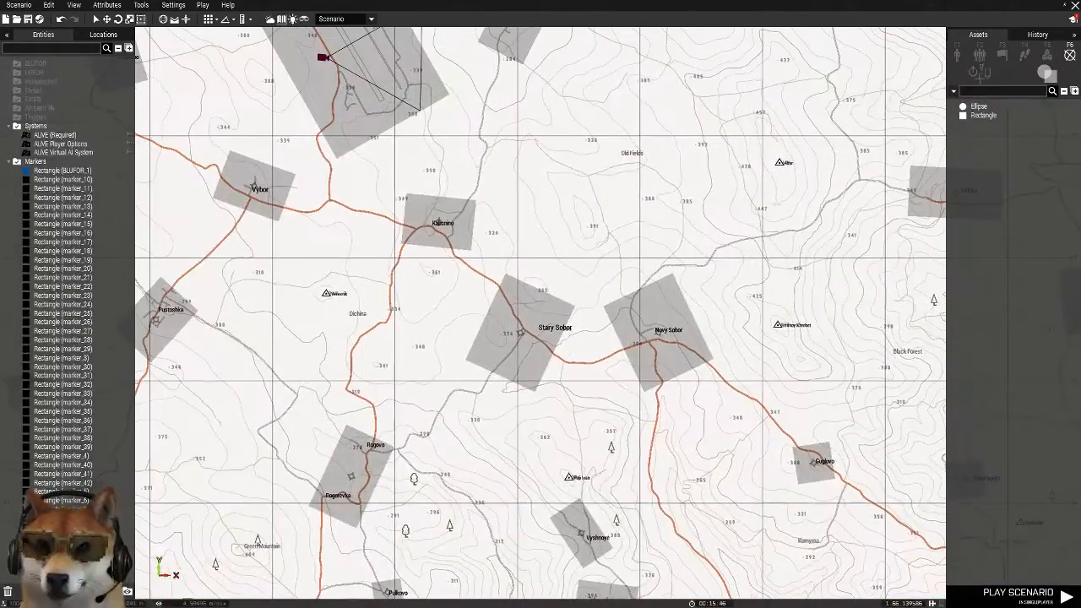
{"action": "left_click", "coordinate": [1047, 54]}
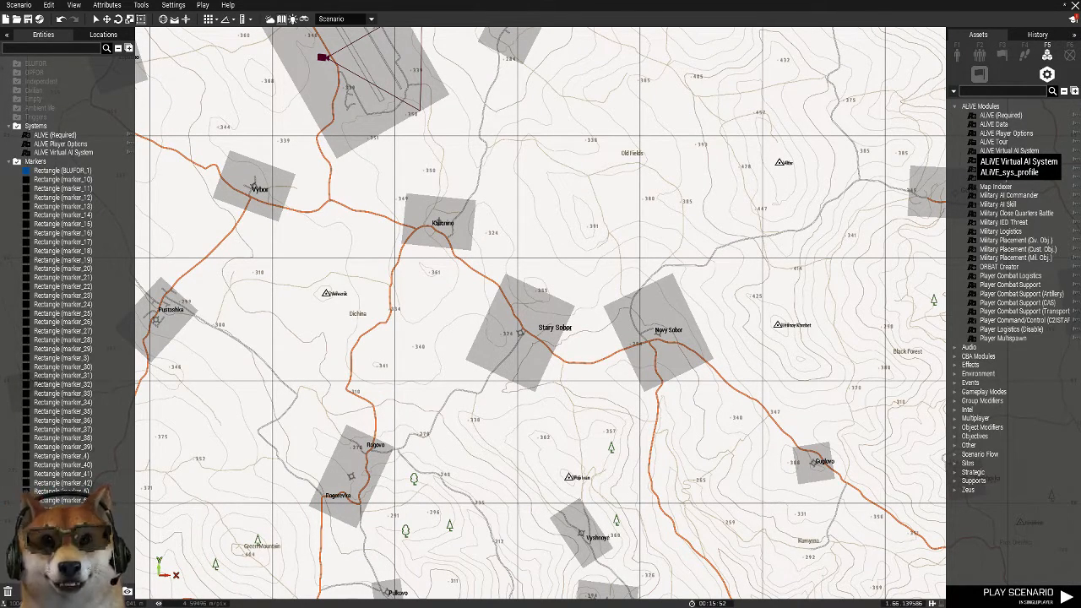
{"action": "scroll", "coordinate": [636, 221], "scroll_direction": "down", "scroll_amount": 3}
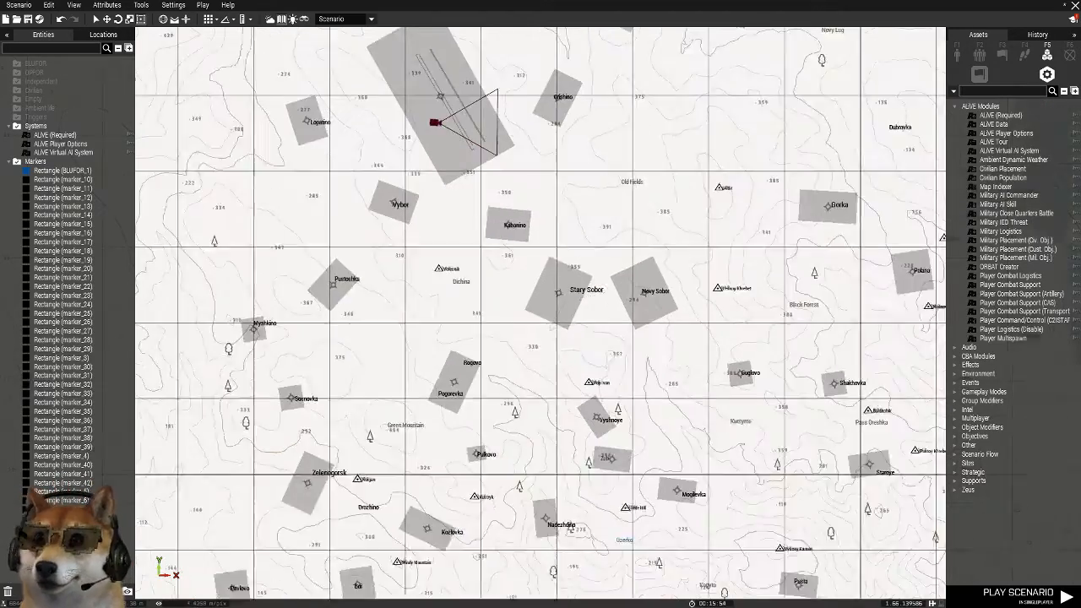
{"action": "scroll", "coordinate": [592, 133], "scroll_direction": "up", "scroll_amount": 6}
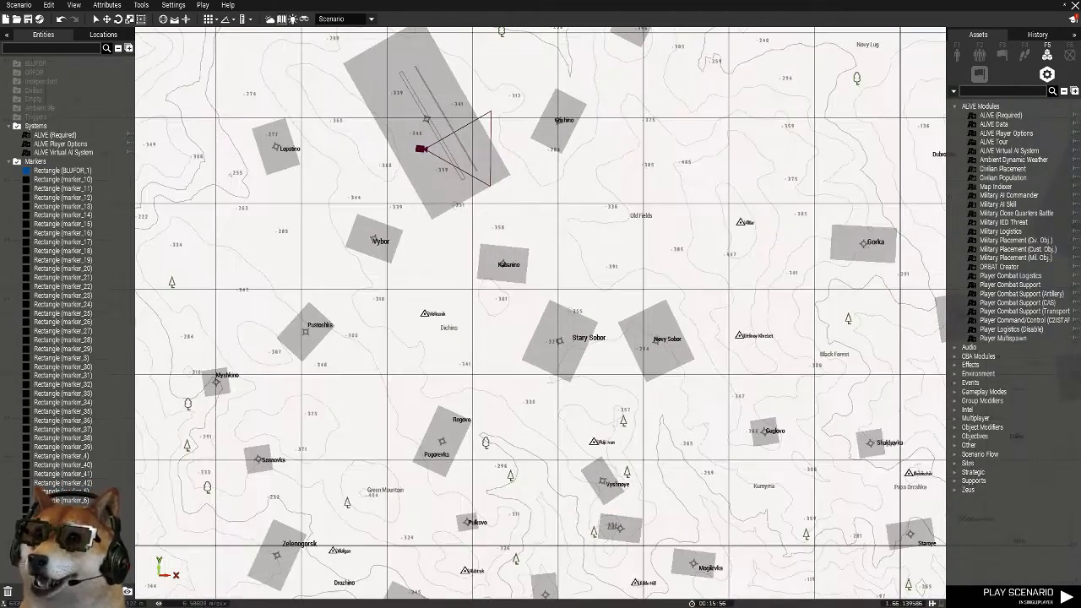
{"action": "scroll", "coordinate": [635, 134], "scroll_direction": "down", "scroll_amount": 3}
{"action": "scroll", "coordinate": [822, 239], "scroll_direction": "down", "scroll_amount": 3}
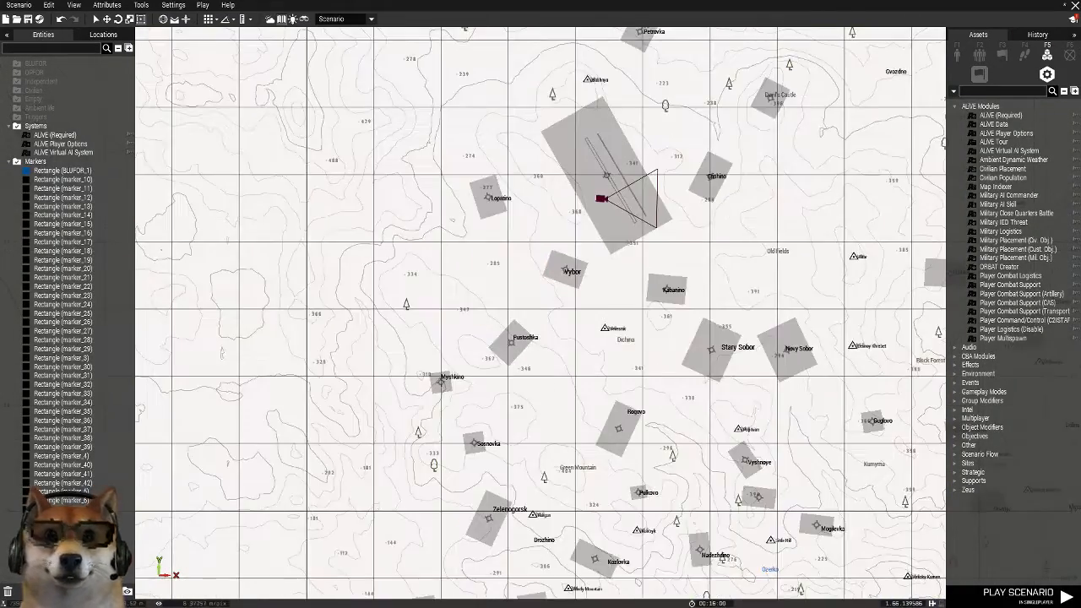
{"action": "scroll", "coordinate": [716, 222], "scroll_direction": "down", "scroll_amount": 3}
{"action": "right_click_drag", "start_coordinate": [716, 222], "coordinate": [455, 270]}
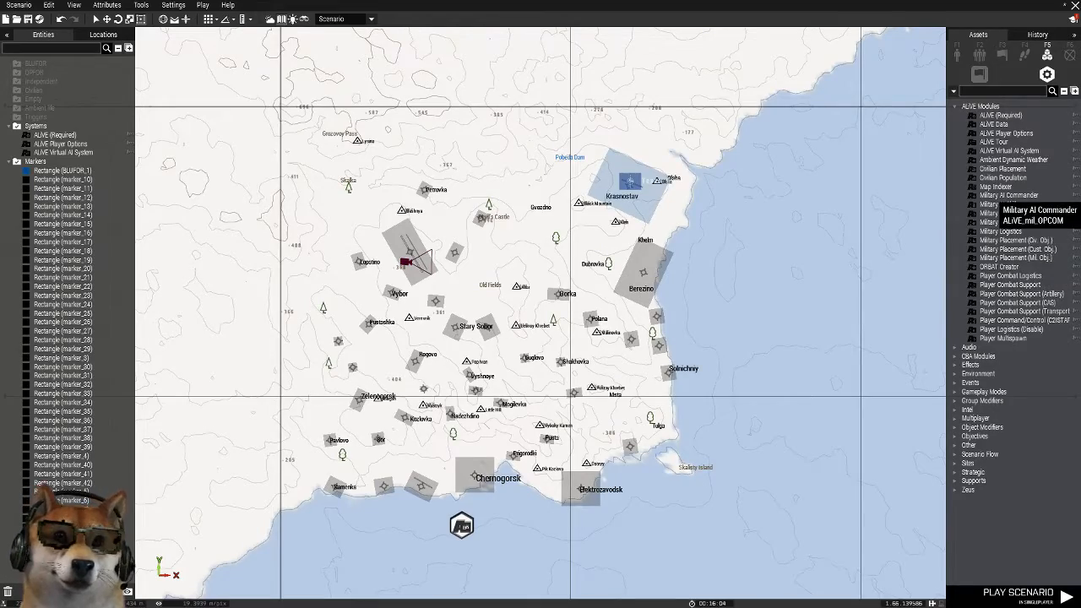
Place a Military AI Commander module just south of the airstrip at Texas Airbase
{"action": "left_click", "coordinate": [1005, 195]}
{"action": "scroll", "coordinate": [679, 168], "scroll_direction": "up", "scroll_amount": 10}
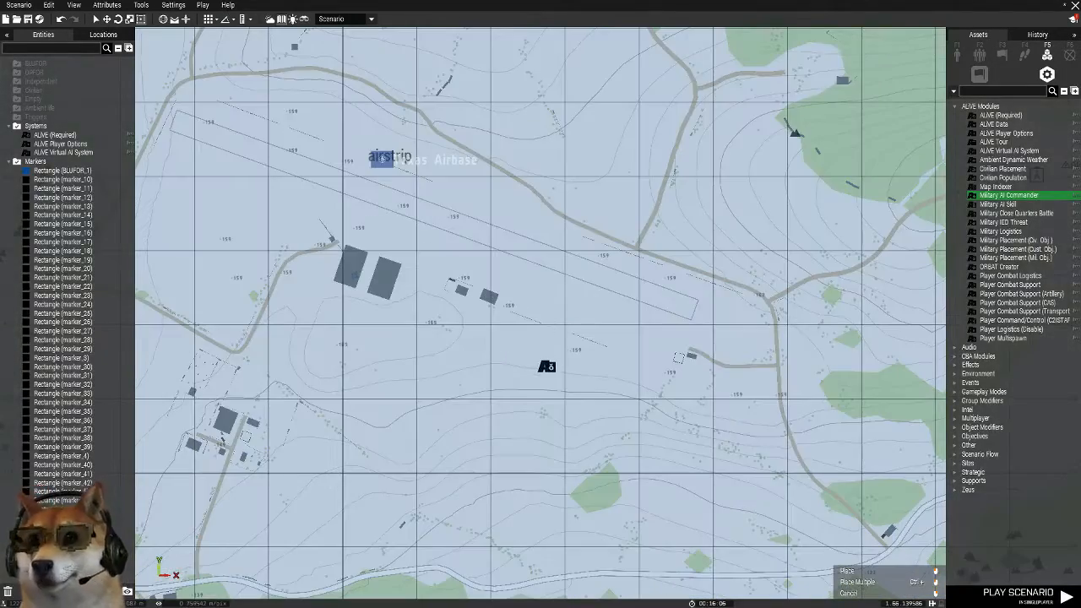
{"action": "left_click", "coordinate": [546, 366]}
{"action": "scroll", "coordinate": [625, 306], "scroll_direction": "up", "scroll_amount": 3}
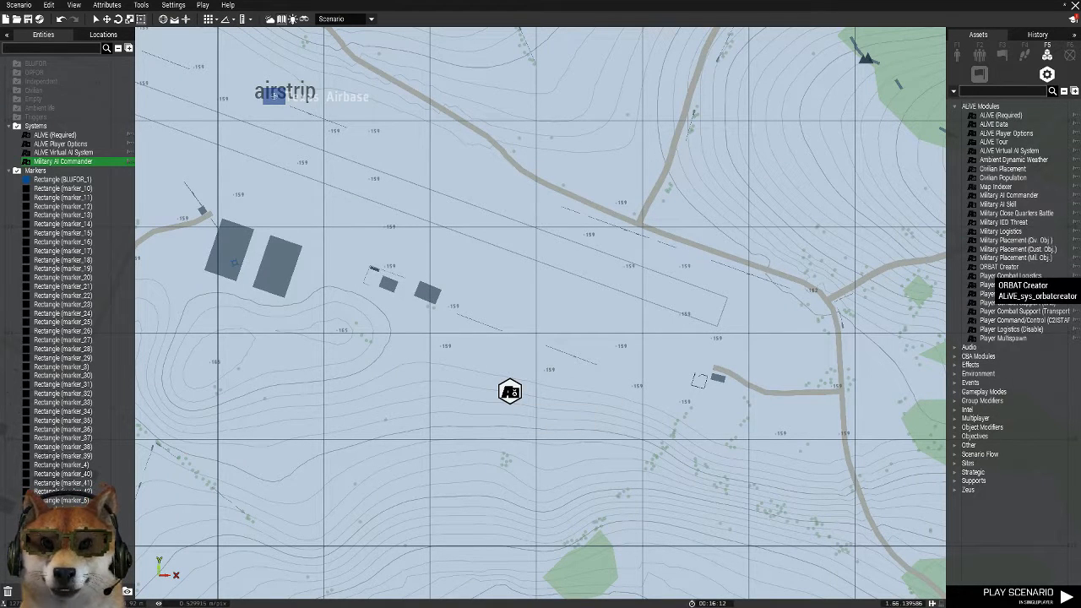
Keep the Texas Airbase commander's INTEL at None and Reinforcements at Constant, and accept its attributes
{"action": "double_click", "coordinate": [510, 391]}
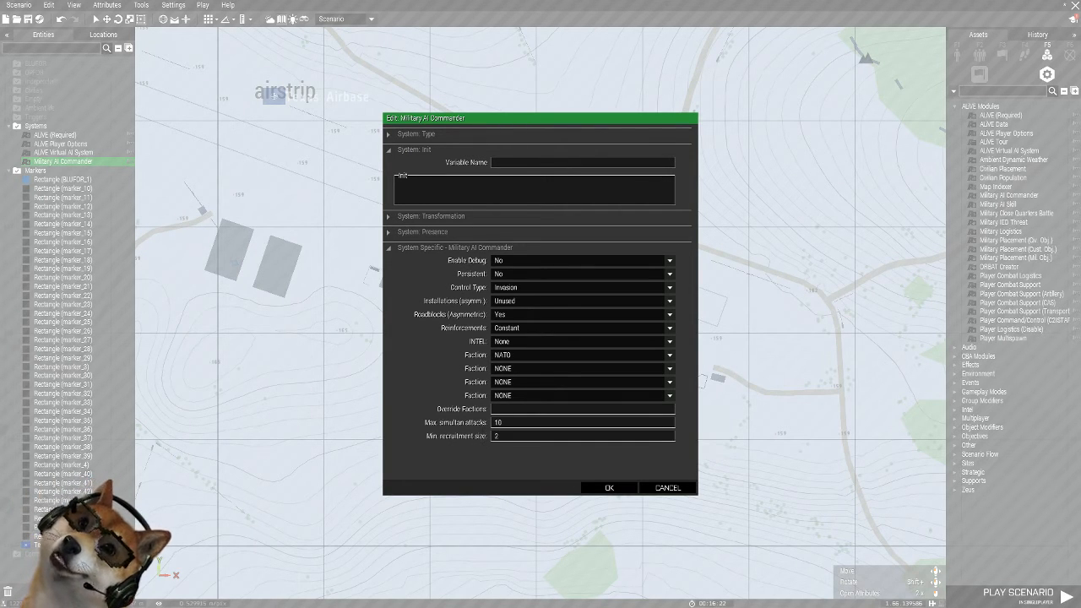
{"action": "left_click", "coordinate": [668, 341]}
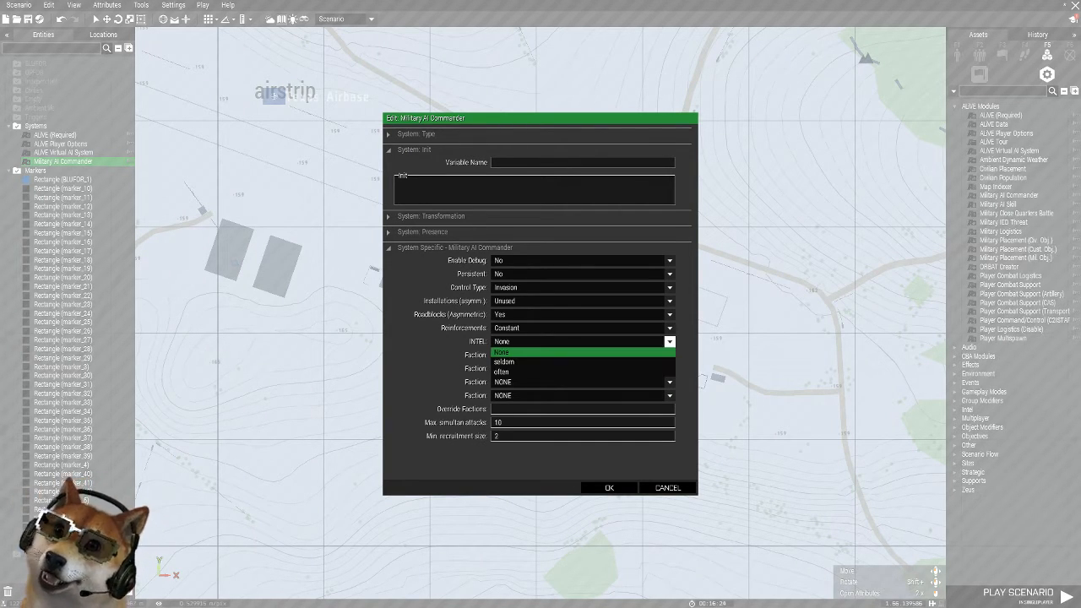
{"action": "left_click", "coordinate": [582, 342]}
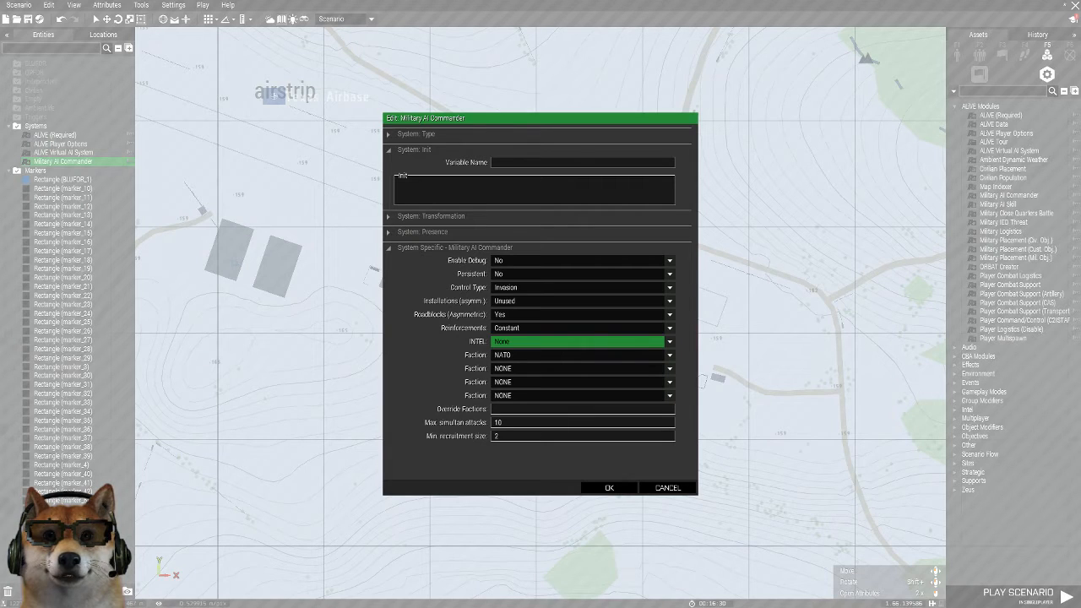
{"action": "left_click", "coordinate": [669, 328]}
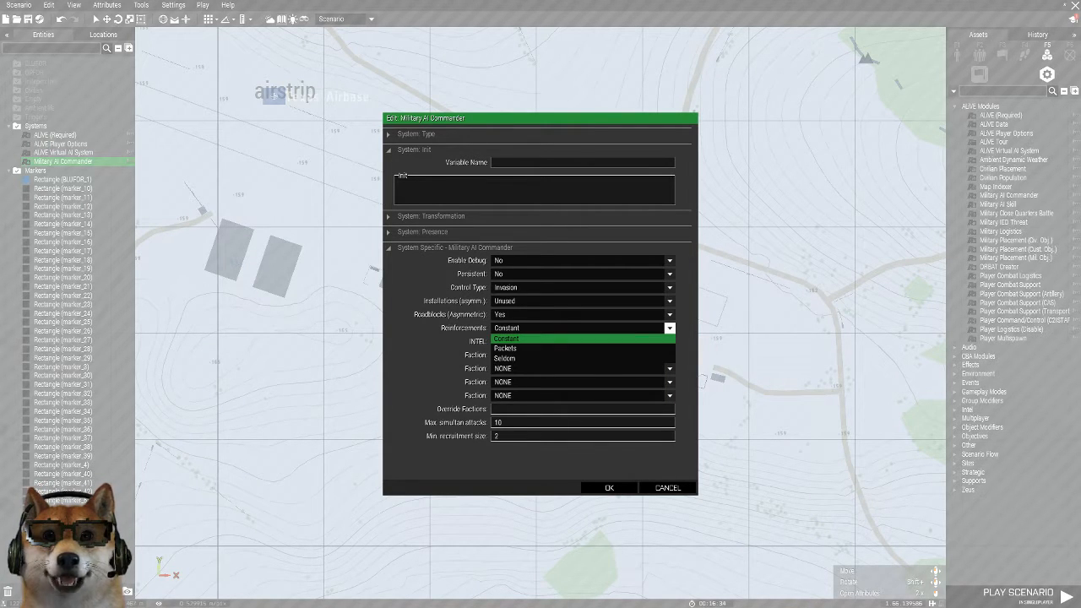
{"action": "left_click", "coordinate": [582, 339]}
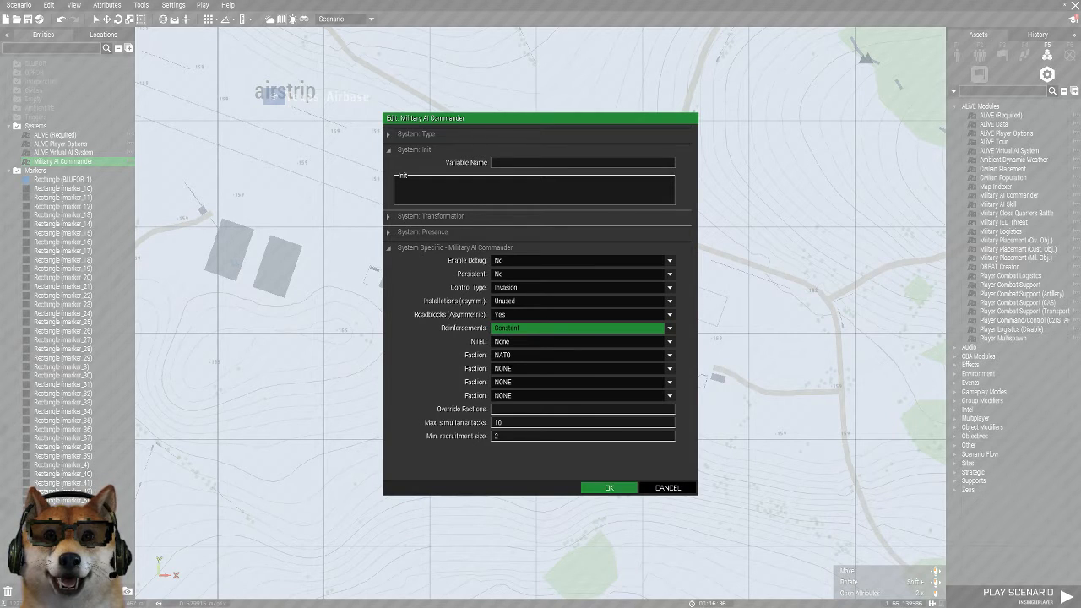
{"action": "left_click", "coordinate": [609, 487]}
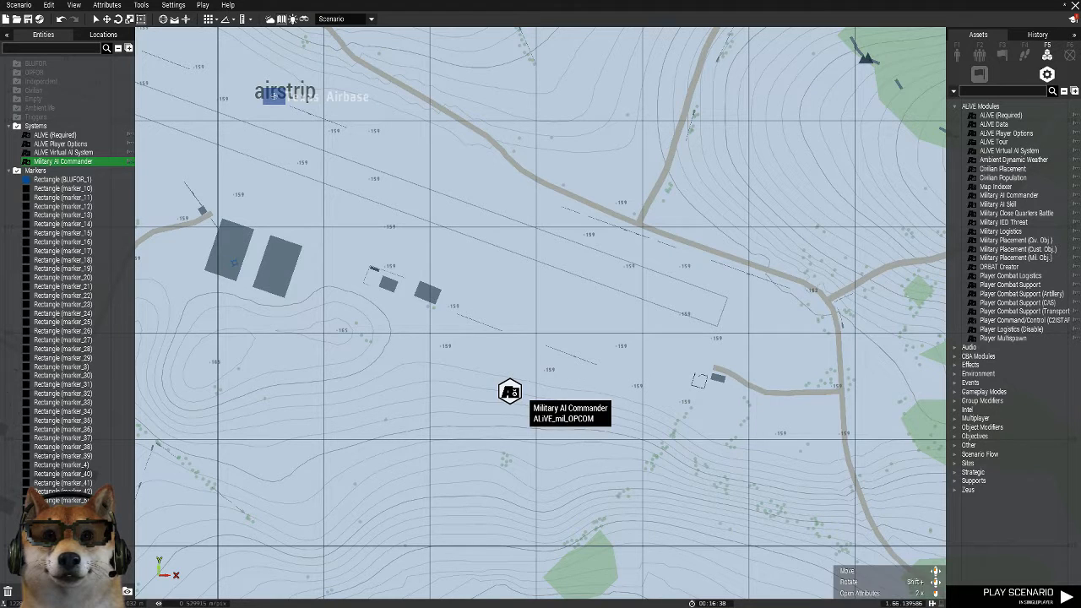
Place Military Placement (Mil. Obj.) and Military Placement (Civ. Obj.) modules side by side below the Texas Airbase commander
{"action": "left_click_drag", "start_coordinate": [1005, 257], "coordinate": [542, 443]}
{"action": "left_click", "coordinate": [1013, 240]}
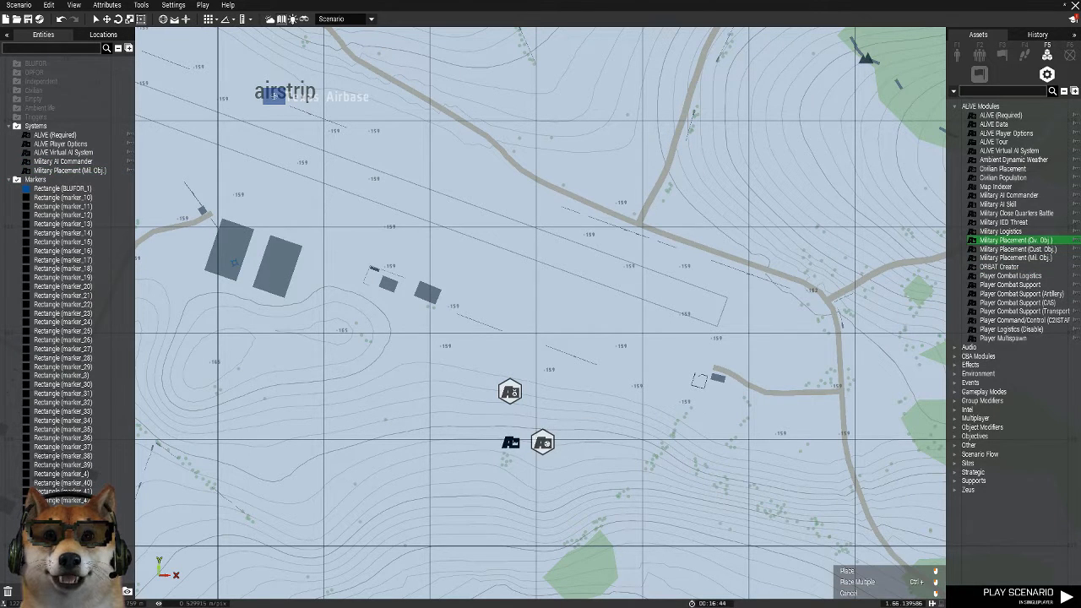
{"action": "left_click", "coordinate": [510, 441]}
{"action": "left_click", "coordinate": [547, 442]}
{"action": "left_click_drag", "start_coordinate": [547, 442], "coordinate": [560, 442]}
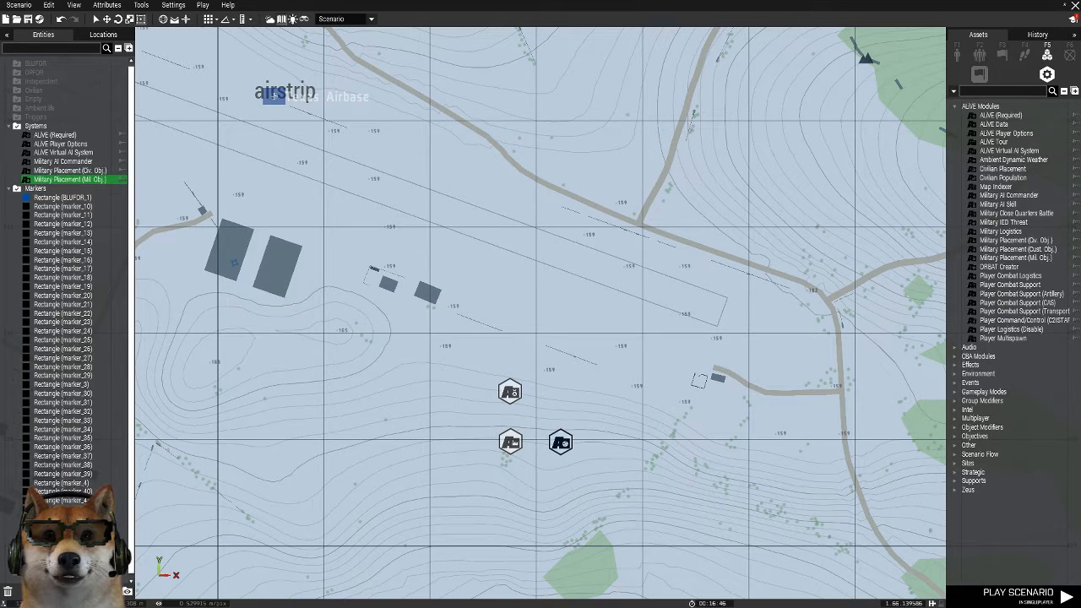
Sync both the civilian and military objective placement modules to the Military AI Commander at Texas Airbase
{"action": "left_click", "coordinate": [510, 441]}
{"action": "right_click", "coordinate": [561, 440]}
{"action": "mouse_move", "coordinate": [579, 424]}
{"action": "left_click", "coordinate": [726, 427]}
{"action": "left_click", "coordinate": [515, 399]}
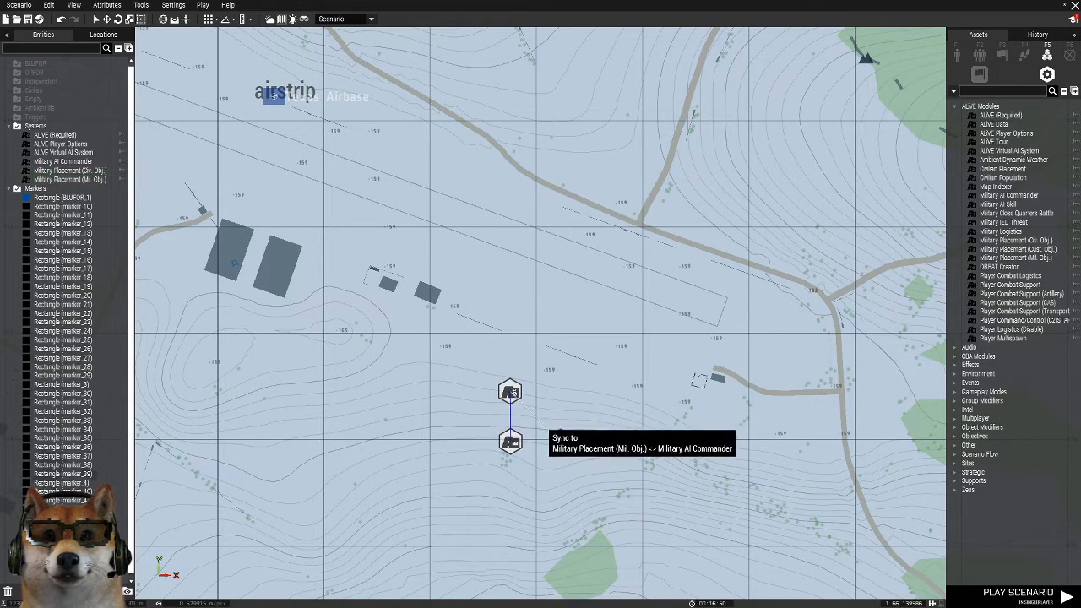
{"action": "mouse_move", "coordinate": [560, 442]}
{"action": "left_mouse_down"}
{"action": "mouse_move", "coordinate": [552, 448]}
{"action": "mouse_move", "coordinate": [558, 437]}
{"action": "left_mouse_up"}
{"action": "scroll", "coordinate": [559, 439], "scroll_direction": "down", "scroll_amount": 6}
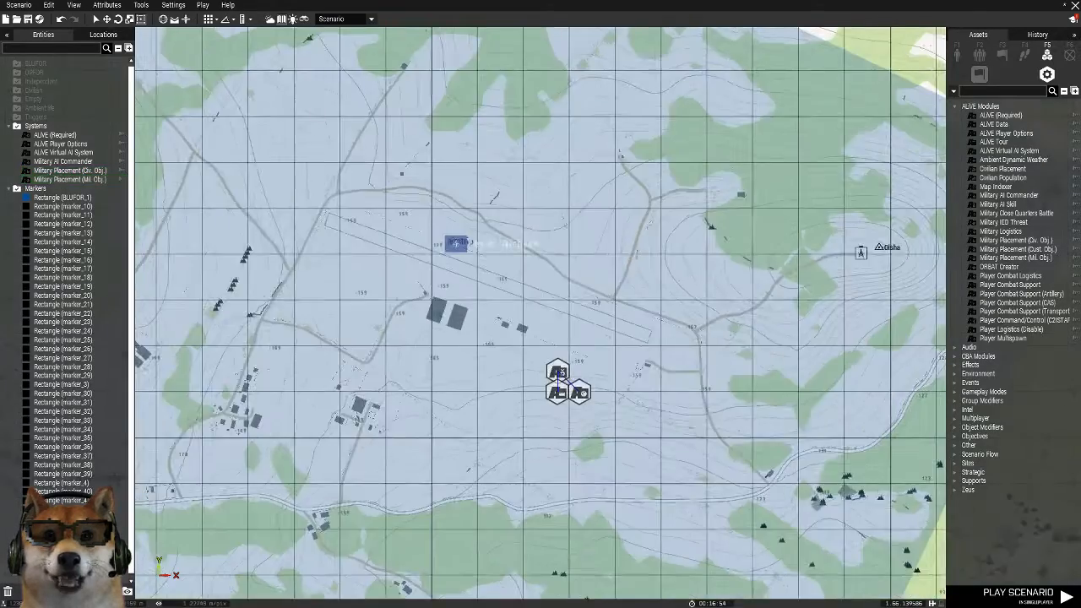
{"action": "scroll", "coordinate": [586, 340], "scroll_direction": "up", "scroll_amount": 8}
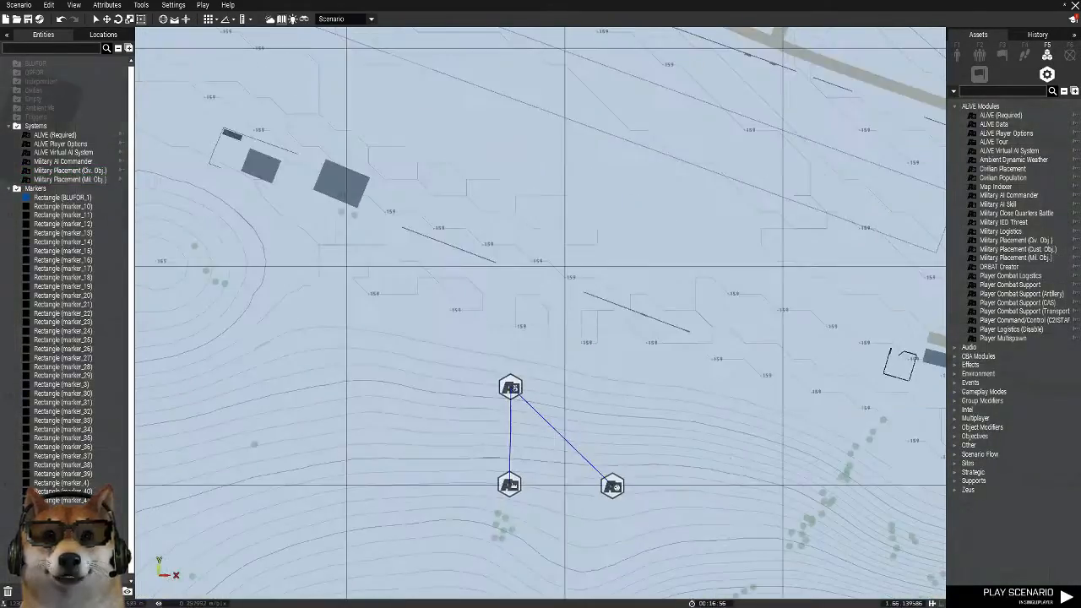
Place a second Military AI Commander module on the large northwestern airfield and open its attributes
{"action": "scroll", "coordinate": [591, 355], "scroll_direction": "down", "scroll_amount": 6}
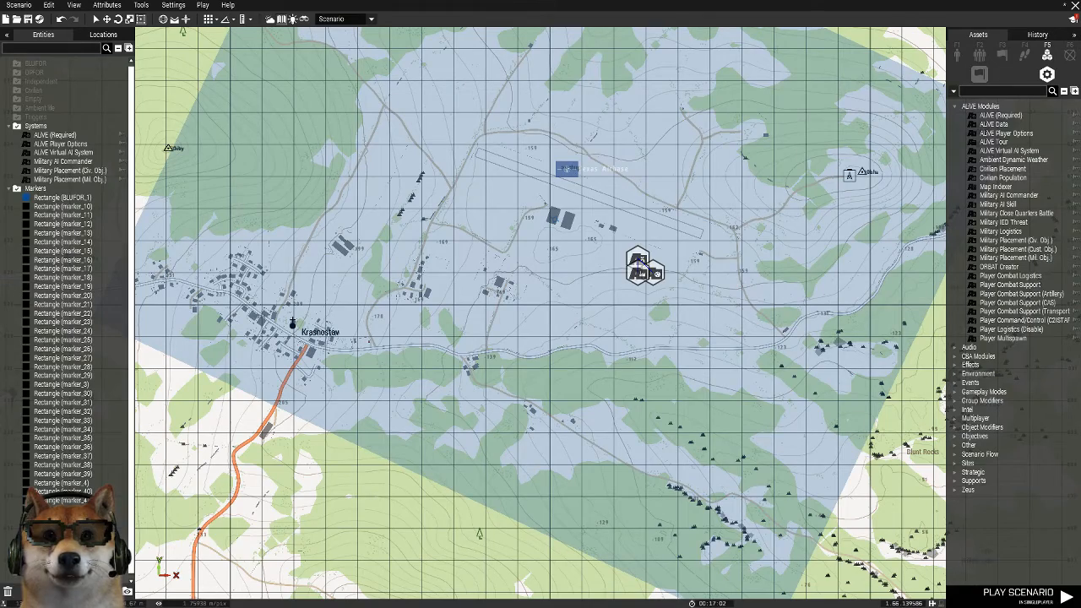
{"action": "scroll", "coordinate": [851, 147], "scroll_direction": "down", "scroll_amount": 1}
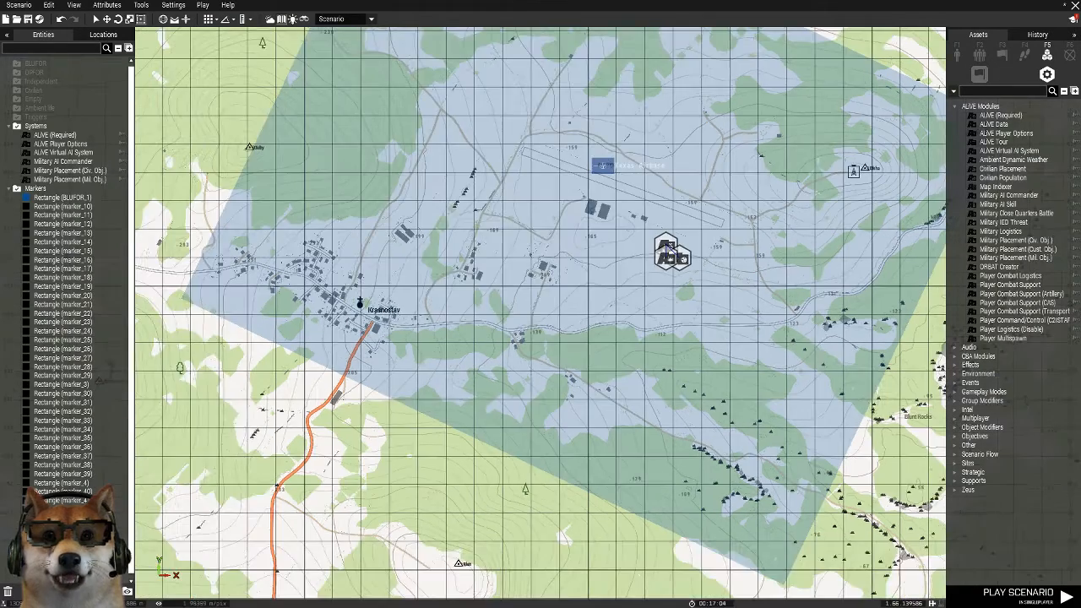
{"action": "scroll", "coordinate": [853, 146], "scroll_direction": "up", "scroll_amount": 6}
{"action": "right_click_drag", "start_coordinate": [583, 342], "coordinate": [936, 287]}
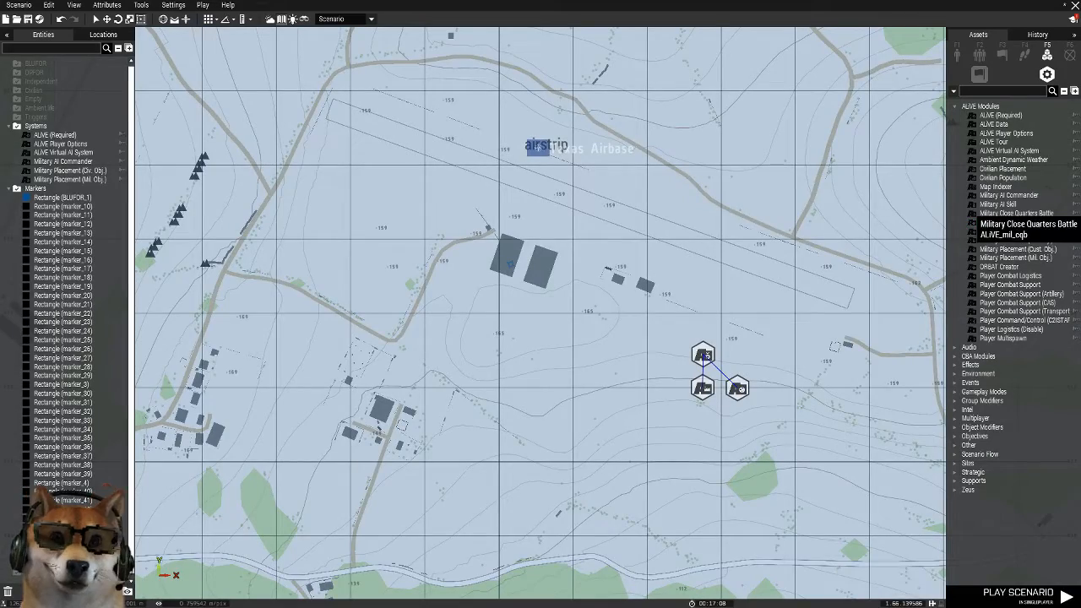
{"action": "left_click", "coordinate": [1009, 195]}
{"action": "scroll", "coordinate": [750, 171], "scroll_direction": "down", "scroll_amount": 8}
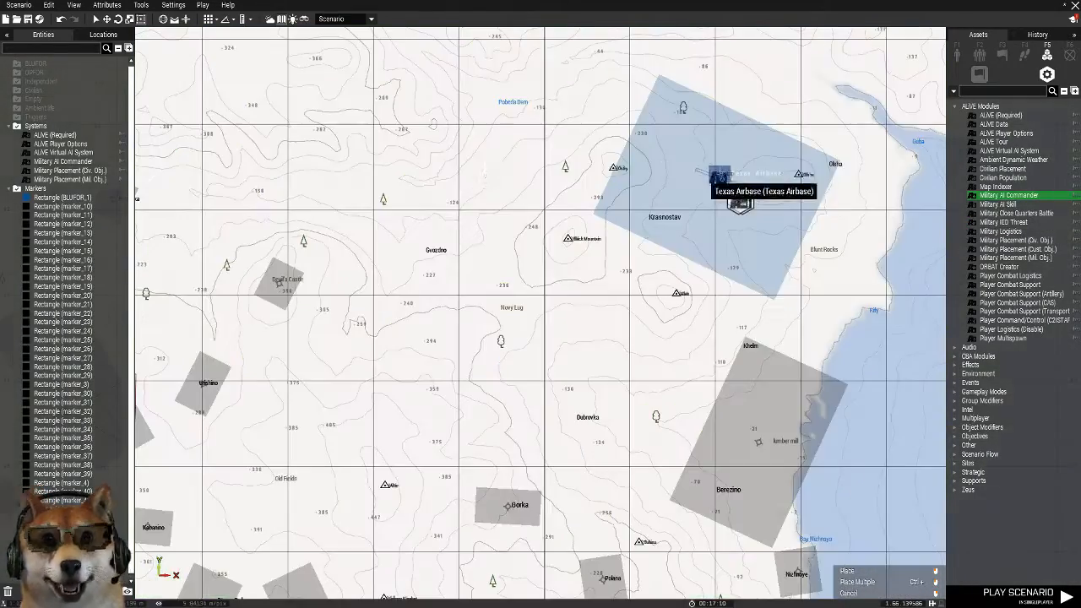
{"action": "right_click_drag", "start_coordinate": [549, 218], "coordinate": [861, 290]}
{"action": "scroll", "coordinate": [699, 361], "scroll_direction": "up", "scroll_amount": 3}
{"action": "scroll", "coordinate": [591, 313], "scroll_direction": "up", "scroll_amount": 5}
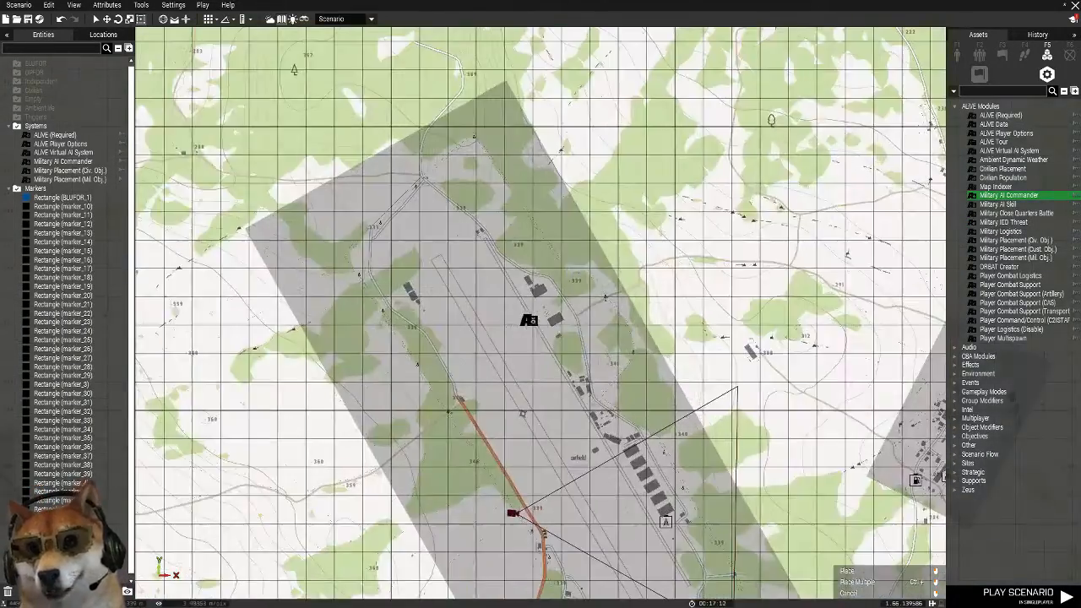
{"action": "scroll", "coordinate": [524, 321], "scroll_direction": "up", "scroll_amount": 2}
{"action": "left_click", "coordinate": [513, 322]}
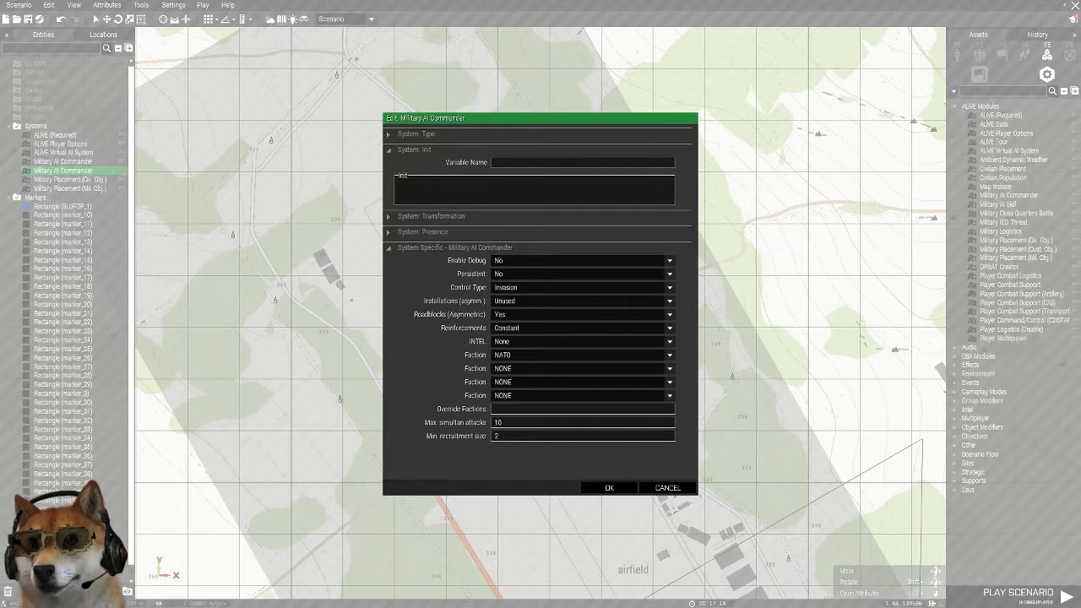
Set the northwestern airfield commander's Control Type to Occupation and Roadblocks (Asymmetric) to No
{"action": "left_click", "coordinate": [582, 287]}
{"action": "left_click", "coordinate": [582, 308]}
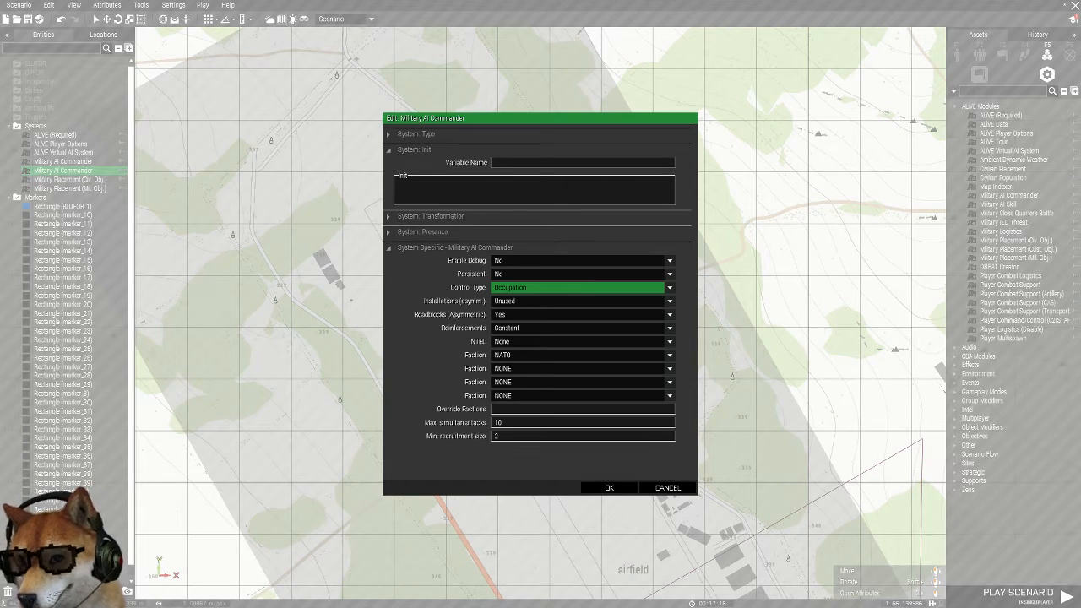
{"action": "left_click", "coordinate": [669, 314]}
{"action": "left_click", "coordinate": [583, 334]}
Set the commander's first Faction to NONE, enter rhs_faction_vdv under Override Factions, and accept the attributes
{"action": "left_click", "coordinate": [669, 354]}
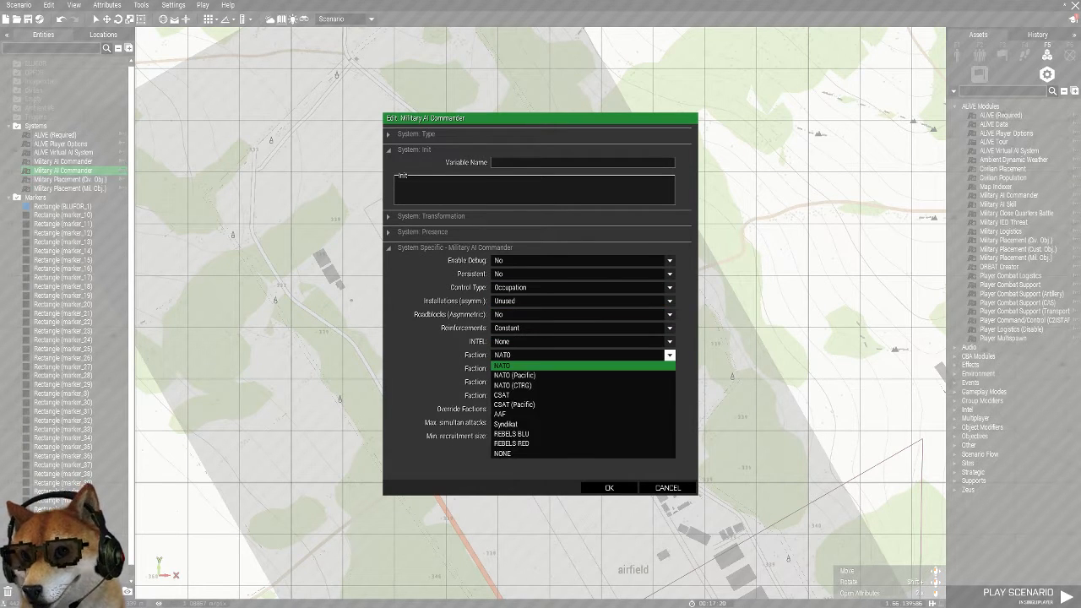
{"action": "left_click", "coordinate": [583, 453]}
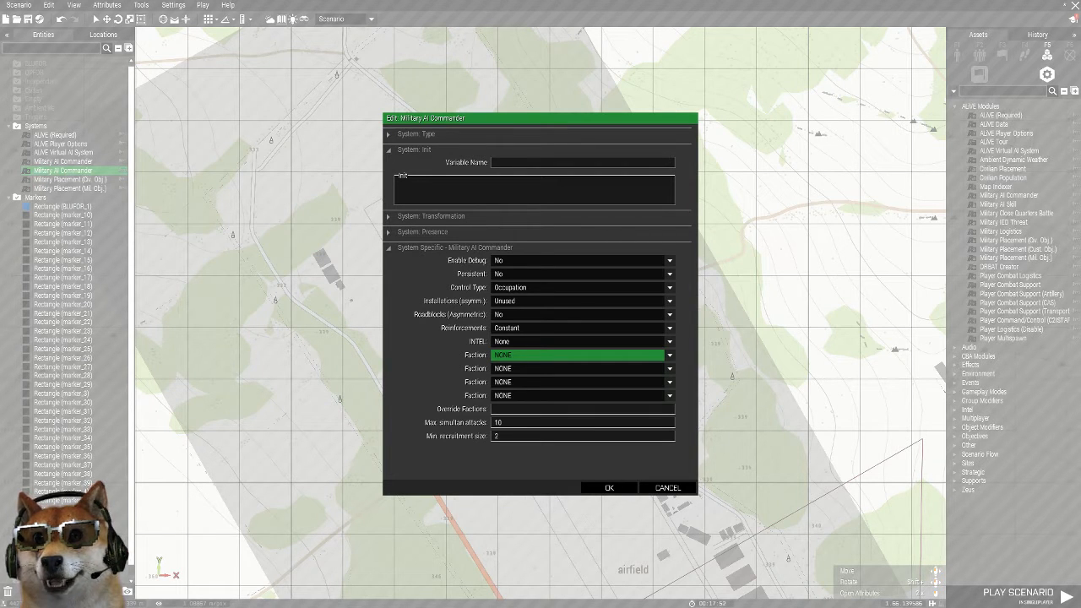
{"action": "left_click", "coordinate": [557, 409]}
{"action": "type", "text": "rhs_faction_vdv"}
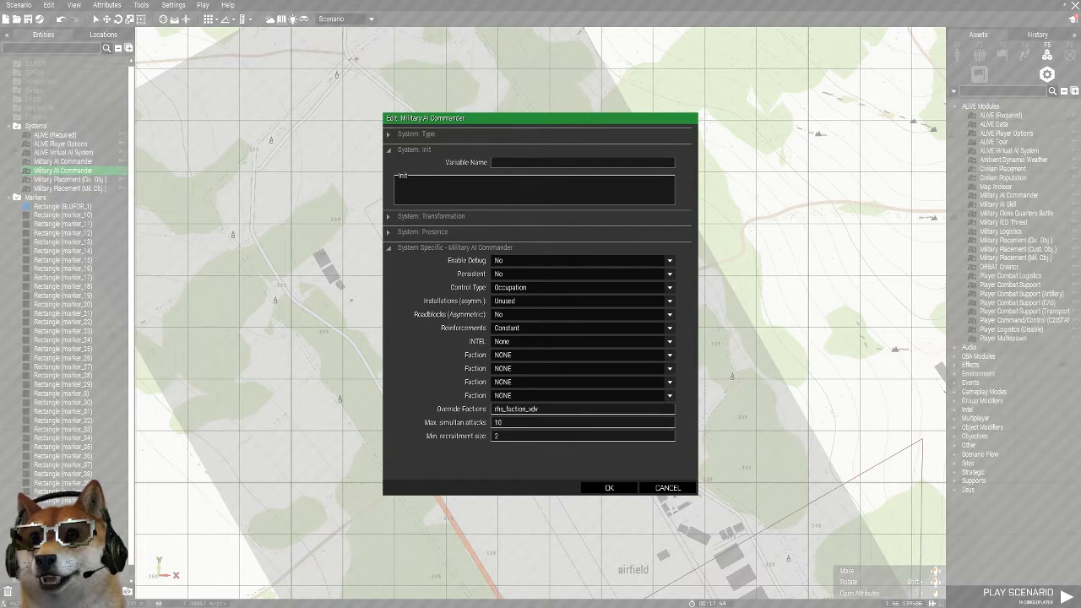
{"action": "left_click", "coordinate": [608, 487]}
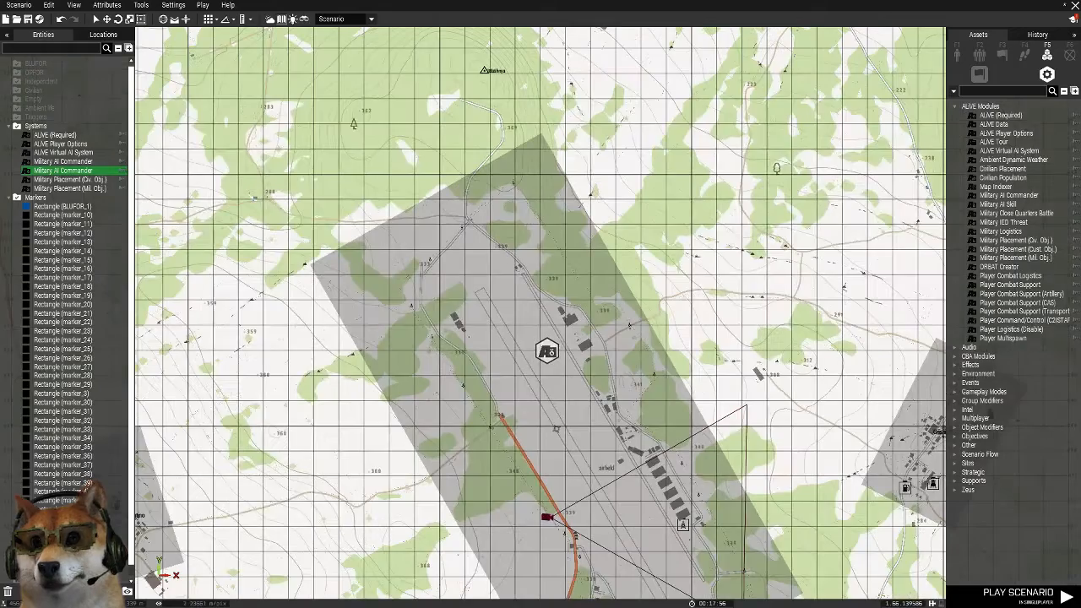
Set the variable name of the northwestern airfield's rectangle marker to OPFOR_1
{"action": "double_click", "coordinate": [561, 434]}
{"action": "double_click", "coordinate": [508, 147]}
{"action": "type", "text": "OPFOR_"}
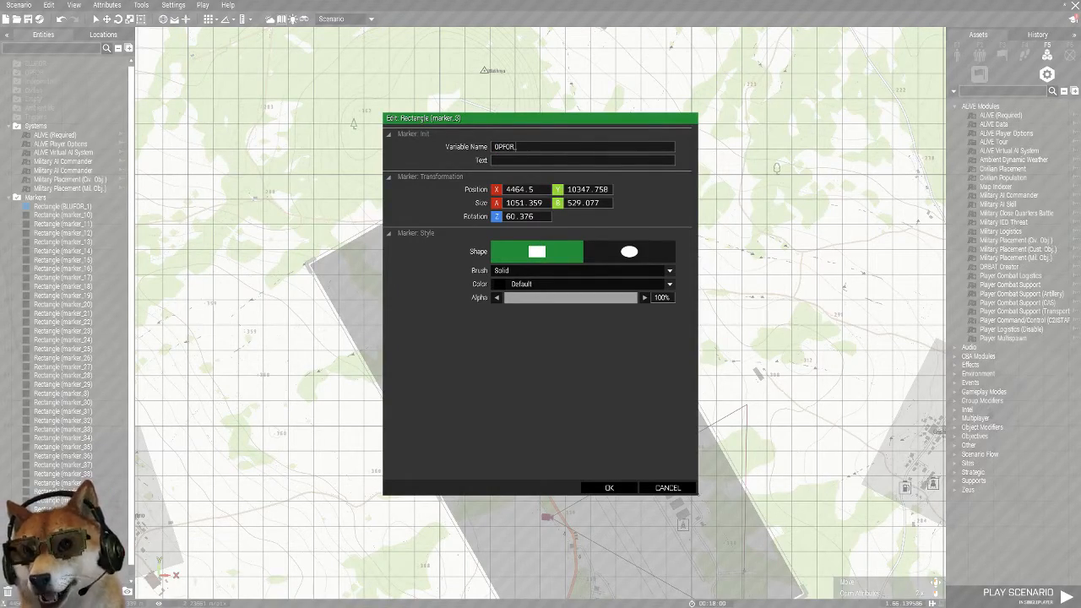
{"action": "key", "text": "Return"}
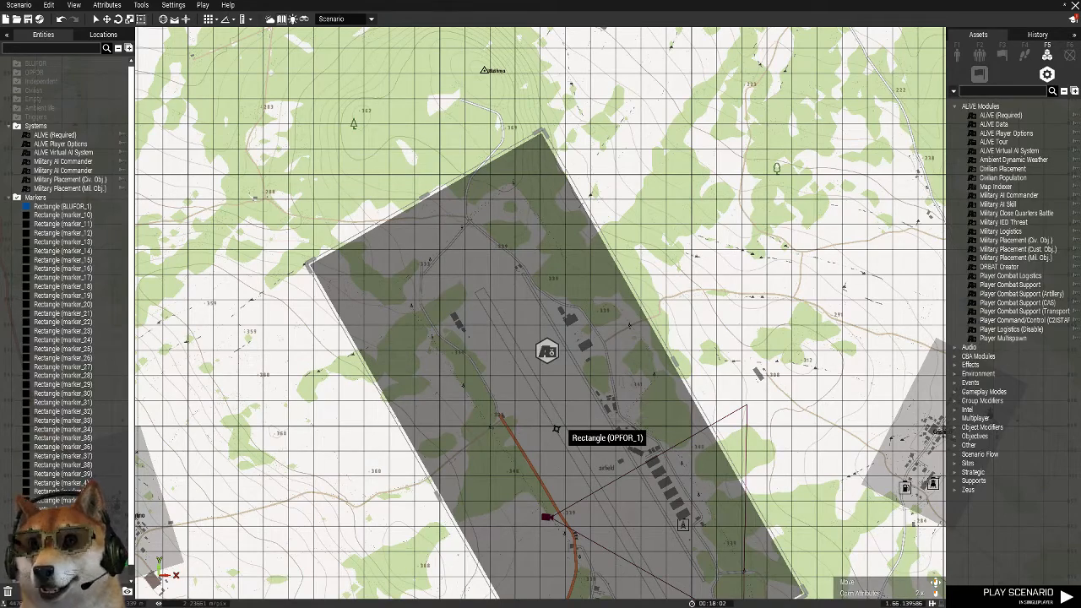
Set the OPFOR_1 airfield rectangle marker's color to OPFOR and accept its attributes
{"action": "double_click", "coordinate": [564, 413]}
{"action": "left_click", "coordinate": [669, 284]}
{"action": "scroll", "coordinate": [539, 333], "scroll_direction": "down", "scroll_amount": 1}
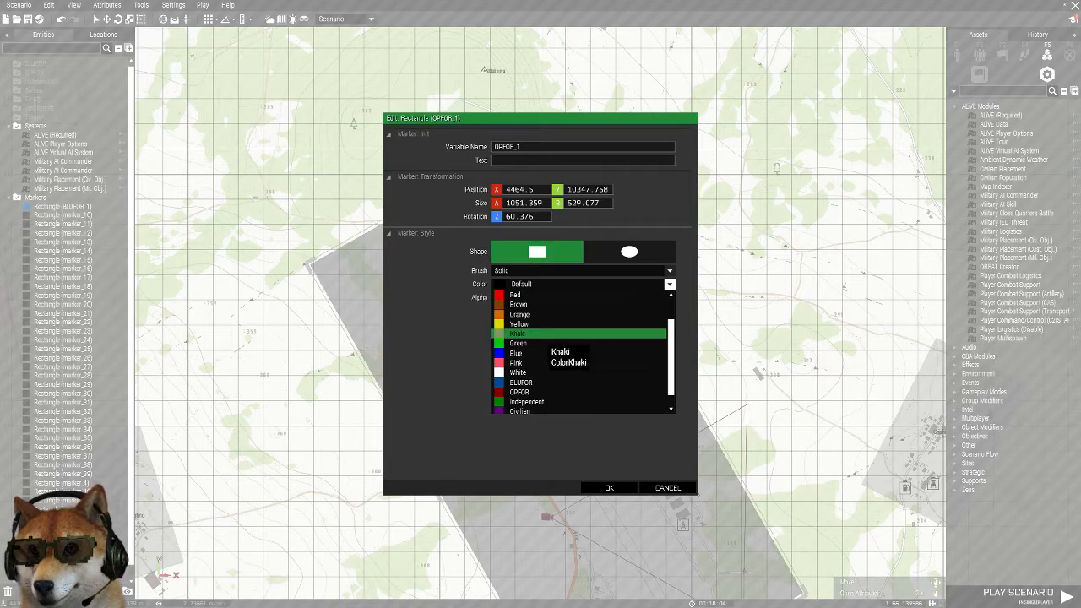
{"action": "left_click", "coordinate": [537, 392]}
{"action": "left_click", "coordinate": [608, 487]}
Place a Military Placement (Mil. Obj.) and a Military Placement (Civ. Obj.) module side by side below the northwestern airfield's commander
{"action": "scroll", "coordinate": [693, 333], "scroll_direction": "down", "scroll_amount": 6}
{"action": "right_click_drag", "start_coordinate": [706, 253], "coordinate": [460, 240]}
{"action": "scroll", "coordinate": [460, 241], "scroll_direction": "up", "scroll_amount": 3}
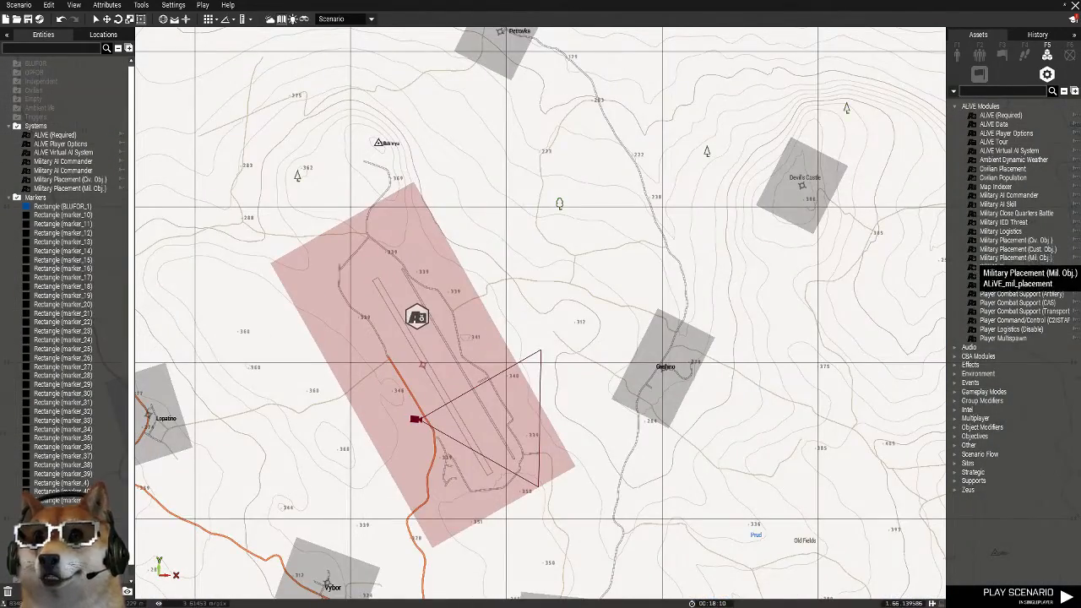
{"action": "left_click", "coordinate": [1013, 258]}
{"action": "scroll", "coordinate": [357, 367], "scroll_direction": "up", "scroll_amount": 3}
{"action": "left_click", "coordinate": [393, 360]}
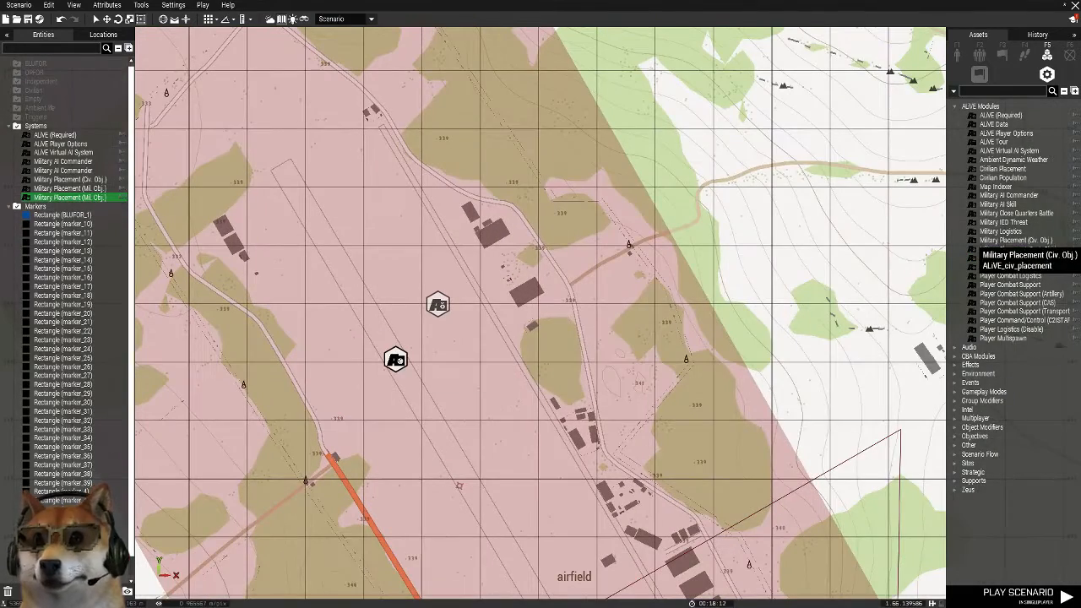
{"action": "left_click", "coordinate": [1013, 240]}
{"action": "left_click", "coordinate": [439, 364]}
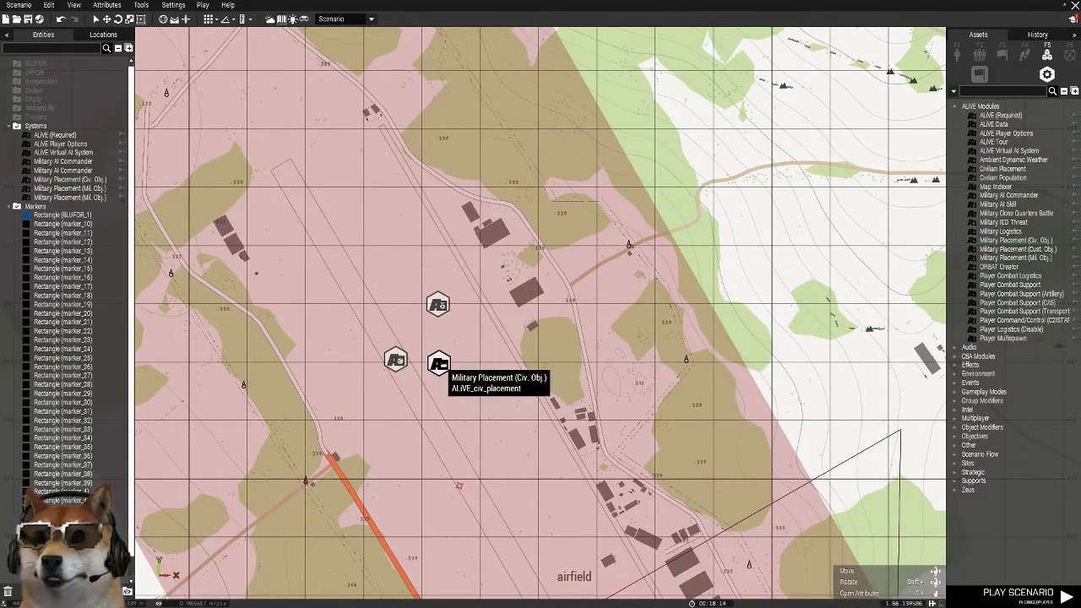
{"action": "scroll", "coordinate": [728, 341], "scroll_direction": "up", "scroll_amount": 2}
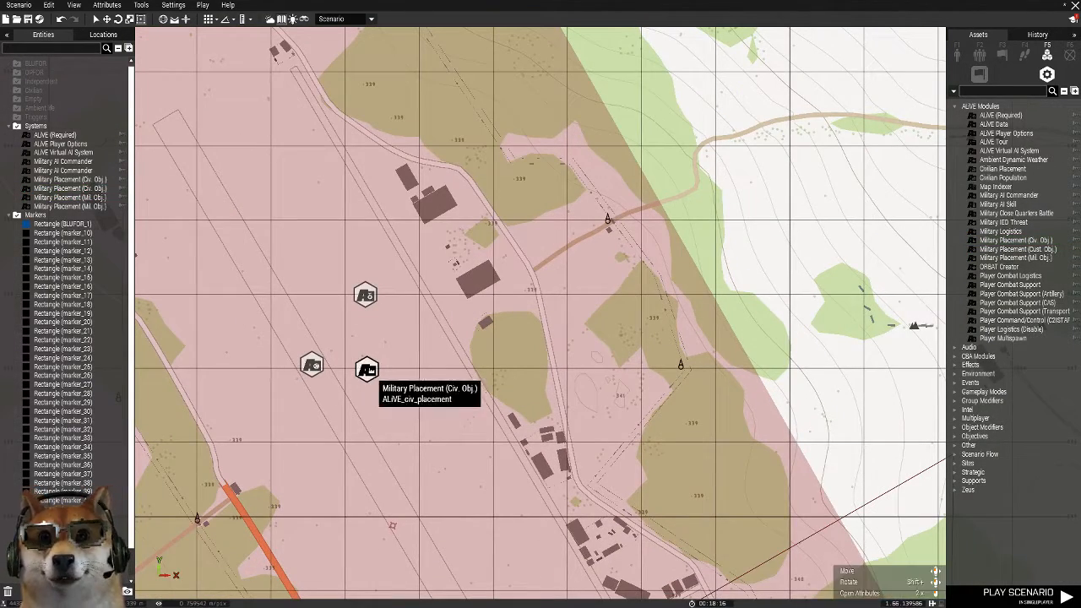
{"action": "left_click_drag", "start_coordinate": [367, 369], "coordinate": [364, 364]}
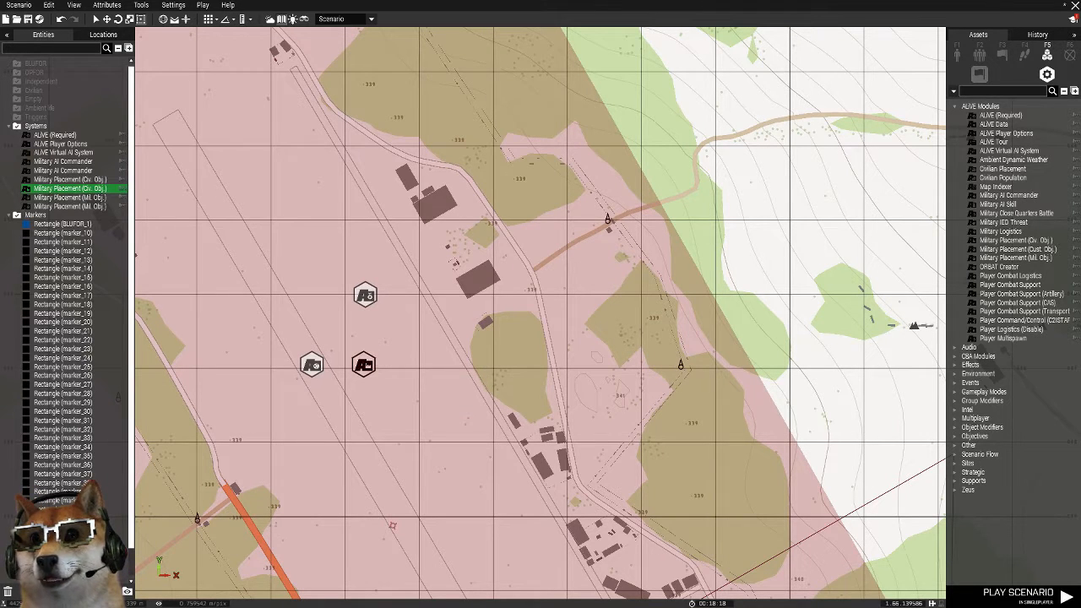
{"action": "left_click", "coordinate": [421, 350]}
{"action": "right_click_drag", "start_coordinate": [836, 289], "coordinate": [963, 287]}
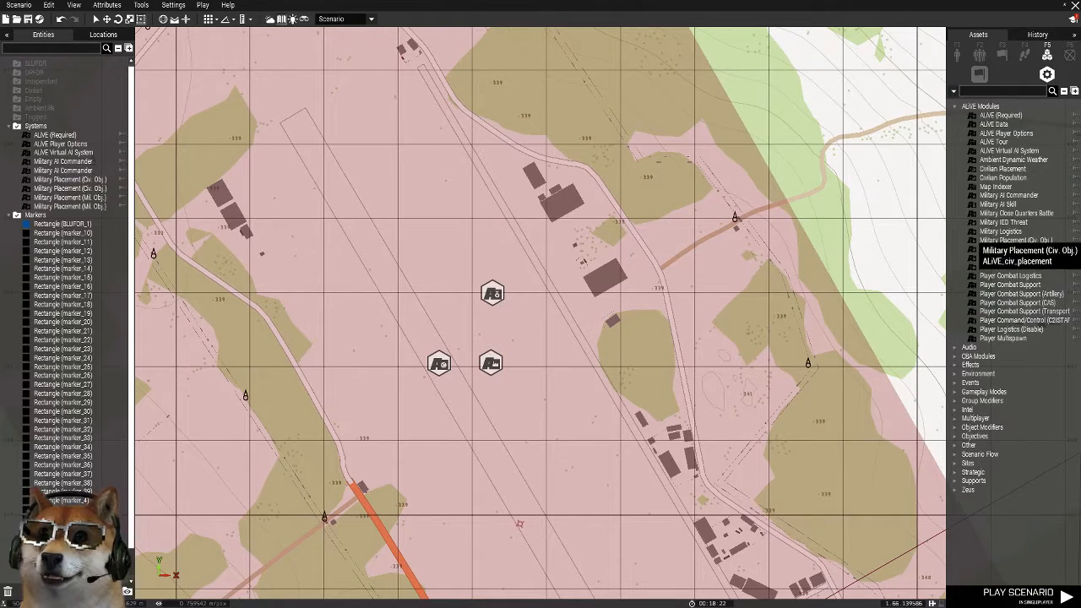
Add a Military Close Quarters Battle module beside the two placement modules and sync all three to the airfield's commander
{"action": "left_click_drag", "start_coordinate": [1013, 215], "coordinate": [408, 369]}
{"action": "right_click", "coordinate": [535, 361]}
{"action": "mouse_move", "coordinate": [564, 365]}
{"action": "left_click", "coordinate": [686, 364]}
{"action": "left_click", "coordinate": [492, 293]}
Set the airfield's Civ. Obj. placement module to Force Size Company (200), Blacklist Marker BLUFOR_1 and TAOR Marker OPFOR_1
{"action": "double_click", "coordinate": [490, 363]}
{"action": "left_click", "coordinate": [669, 354]}
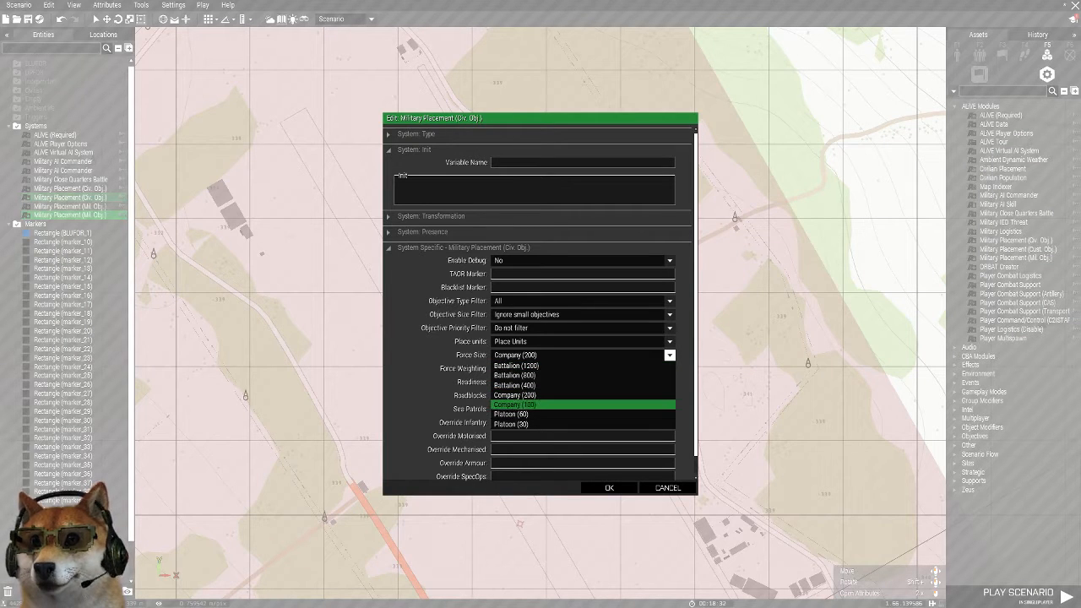
{"action": "left_click", "coordinate": [515, 395]}
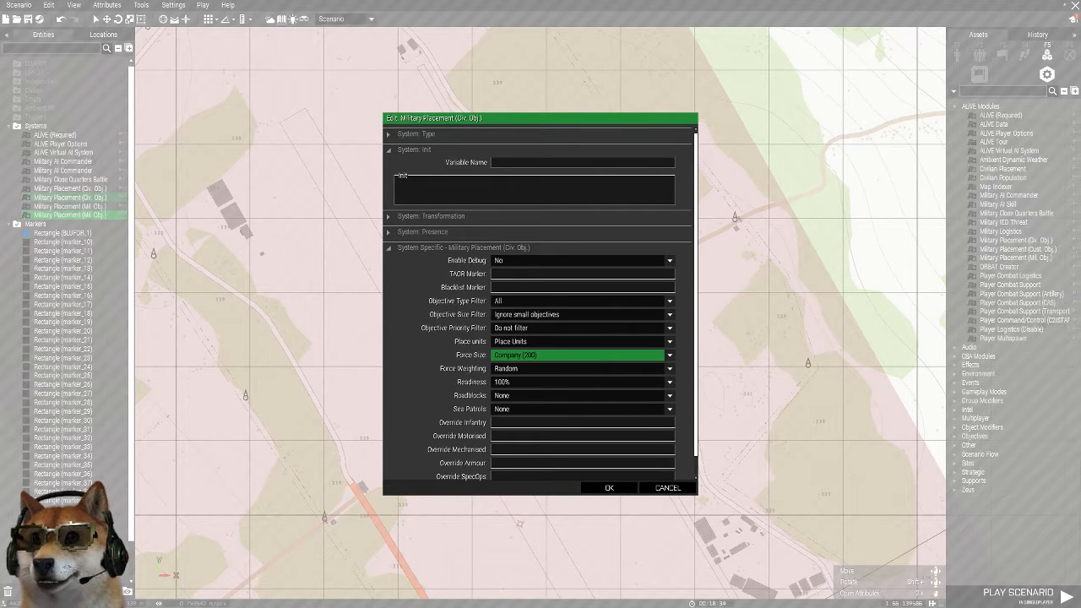
{"action": "left_click", "coordinate": [541, 287]}
{"action": "type", "text": "BLUFOR"}
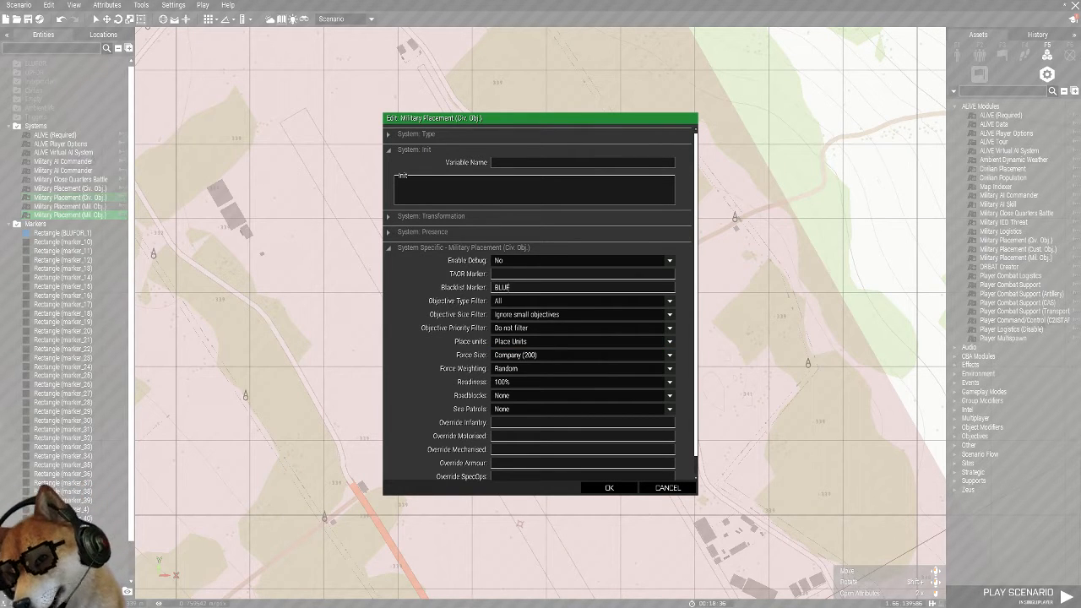
{"action": "type", "text": "_1"}
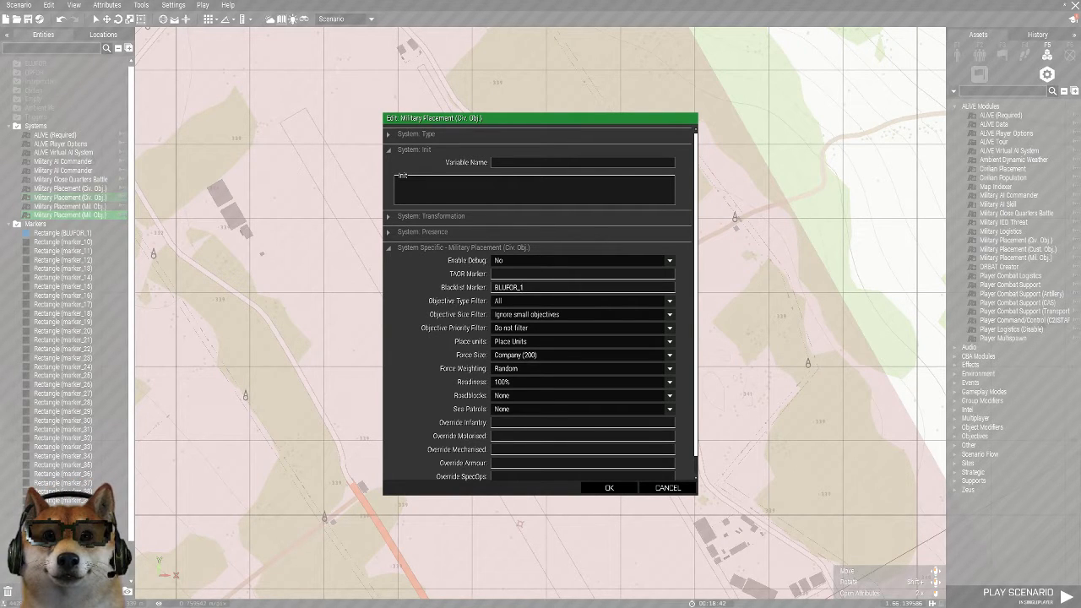
{"action": "type", "text": "OPFOR_1"}
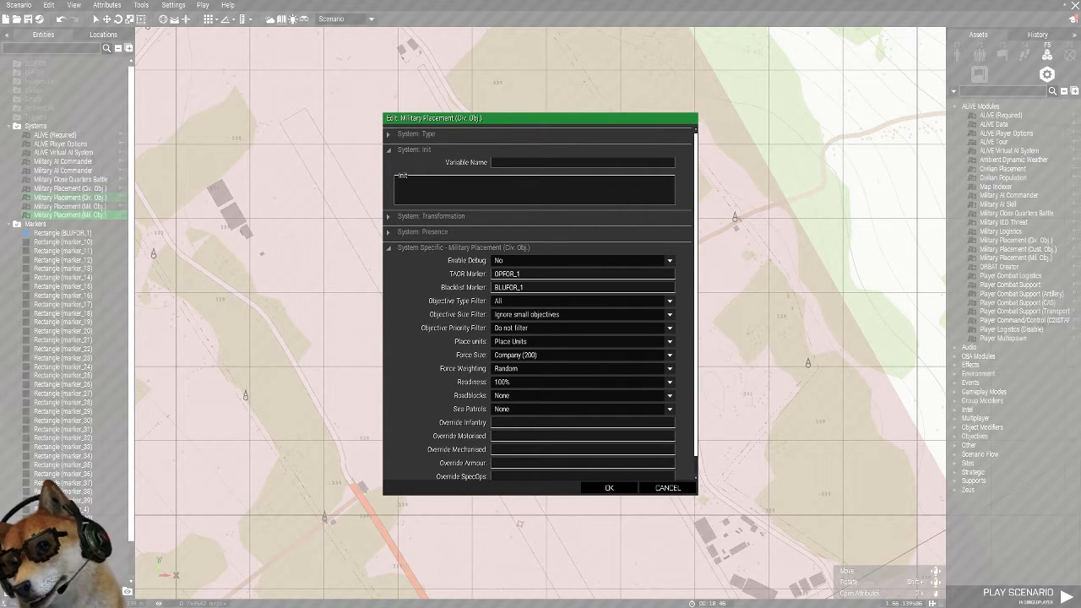
Set the Civ. Obj. placement module's Force Faction to rhs_faction_vdv and accept the attributes
{"action": "scroll", "coordinate": [541, 303], "scroll_direction": "down", "scroll_amount": 1}
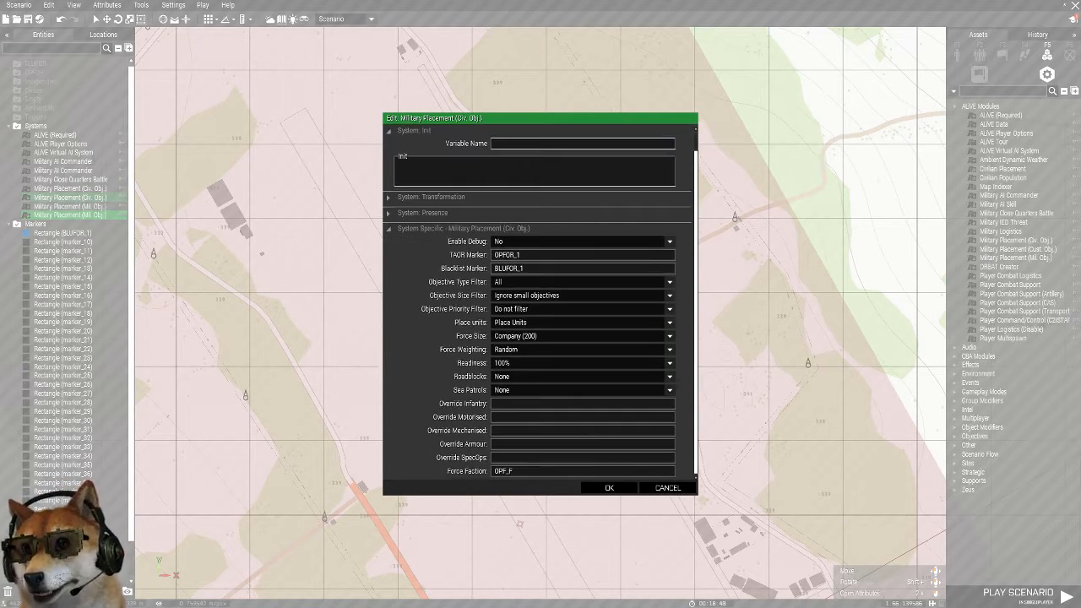
{"action": "left_click_drag", "start_coordinate": [515, 471], "coordinate": [439, 471]}
{"action": "key", "text": "ctrl+v"}
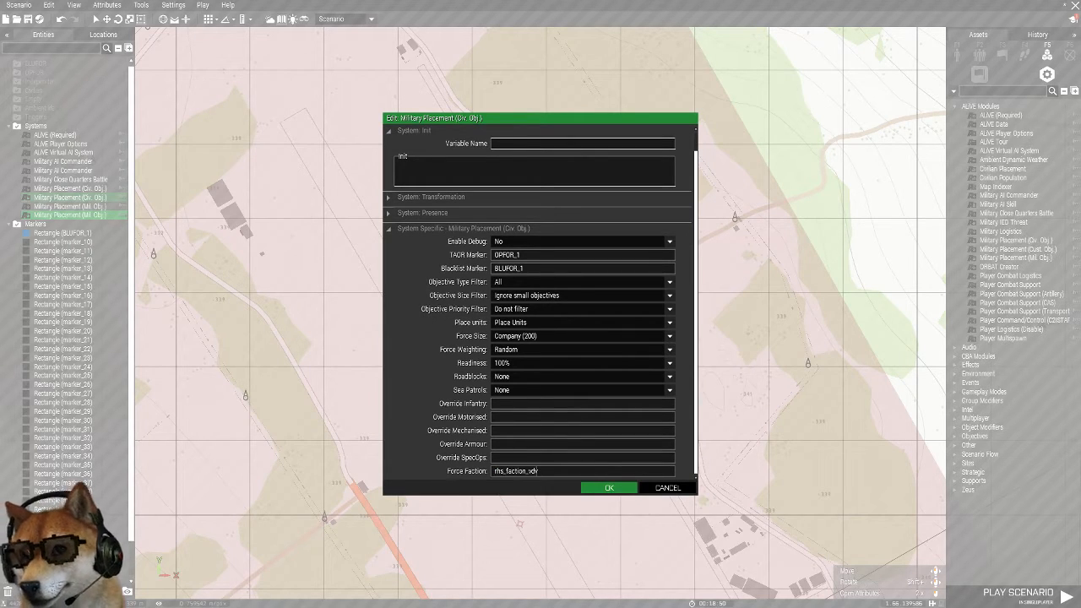
{"action": "left_click", "coordinate": [608, 487]}
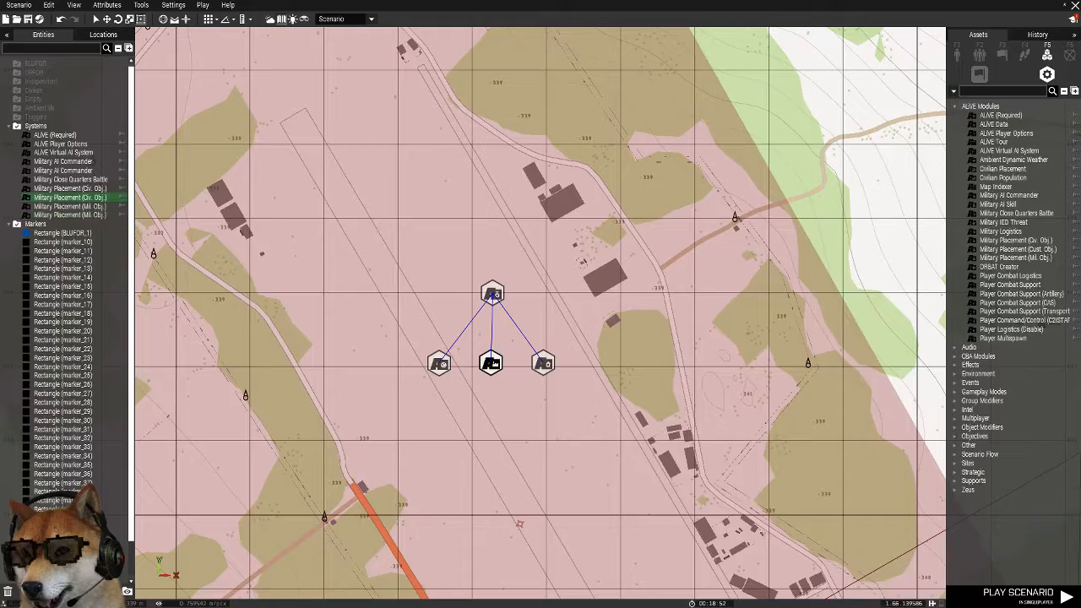
Set the airfield's Mil. Obj. placement module to Force Faction rhs_faction_vdv and Medium ambient vehicles
{"action": "double_click", "coordinate": [439, 363]}
{"action": "scroll", "coordinate": [541, 338], "scroll_direction": "down", "scroll_amount": 3}
{"action": "left_click_drag", "start_coordinate": [513, 403], "coordinate": [461, 403]}
{"action": "key", "text": "ctrl+v"}
{"action": "left_click", "coordinate": [583, 471]}
{"action": "left_click", "coordinate": [557, 500]}
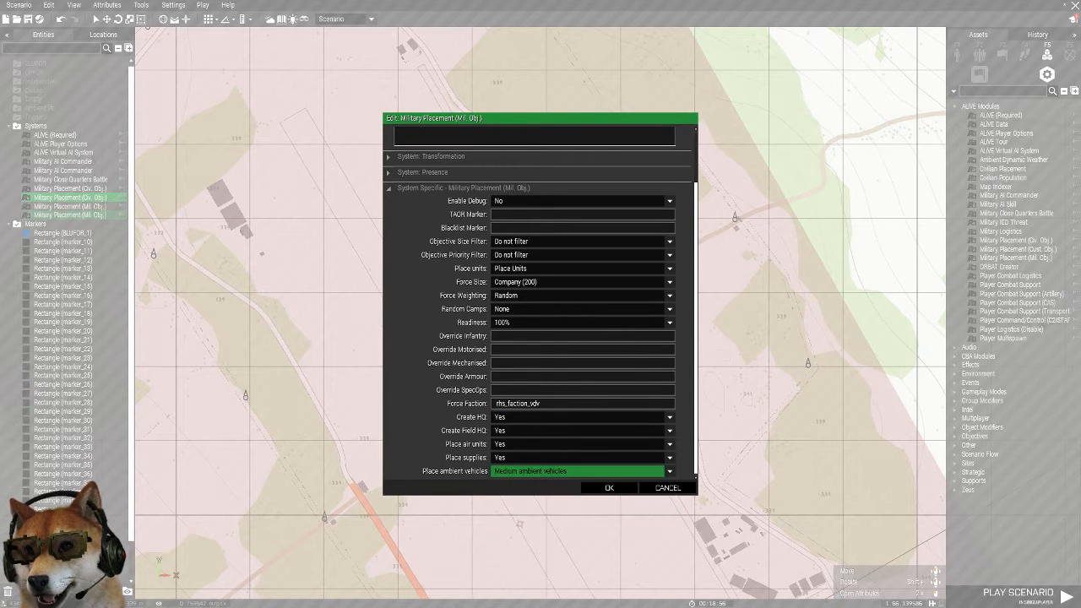
Set the Mil. Obj. placement module's Blacklist Marker to BLUFOR_1 and TAOR Marker to OPFOR_1, and accept the attributes
{"action": "scroll", "coordinate": [540, 304], "scroll_direction": "up", "scroll_amount": 2}
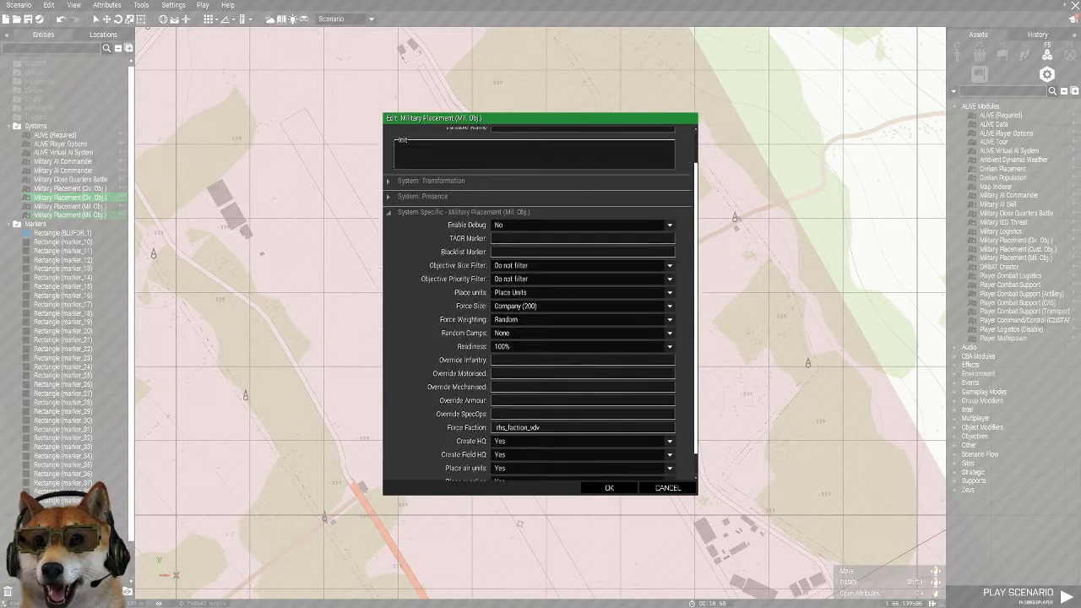
{"action": "type", "text": "BLUFOR_1"}
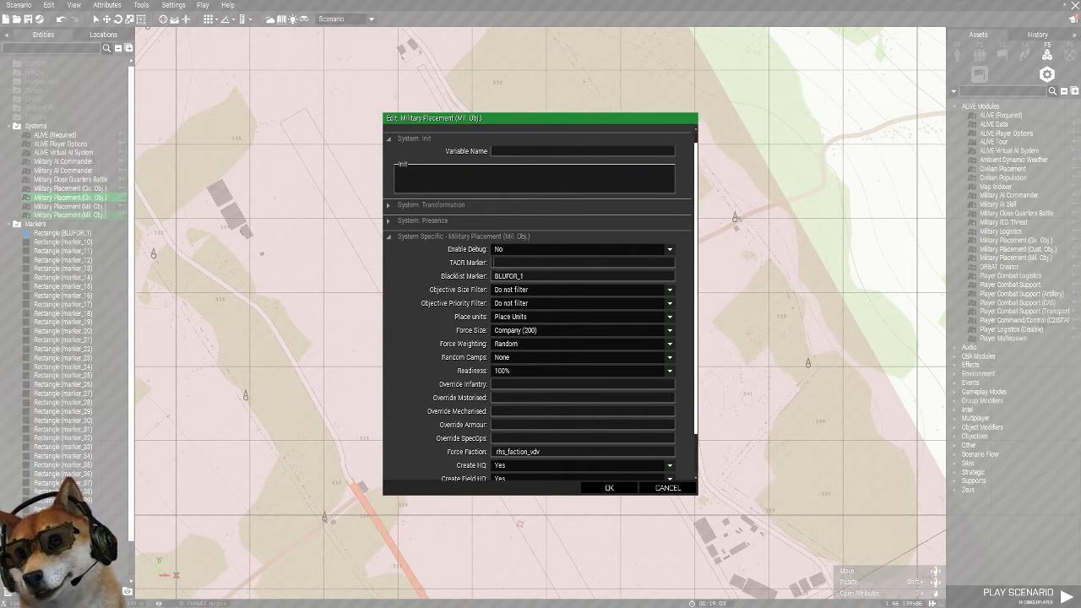
{"action": "type", "text": "OPFOR_1"}
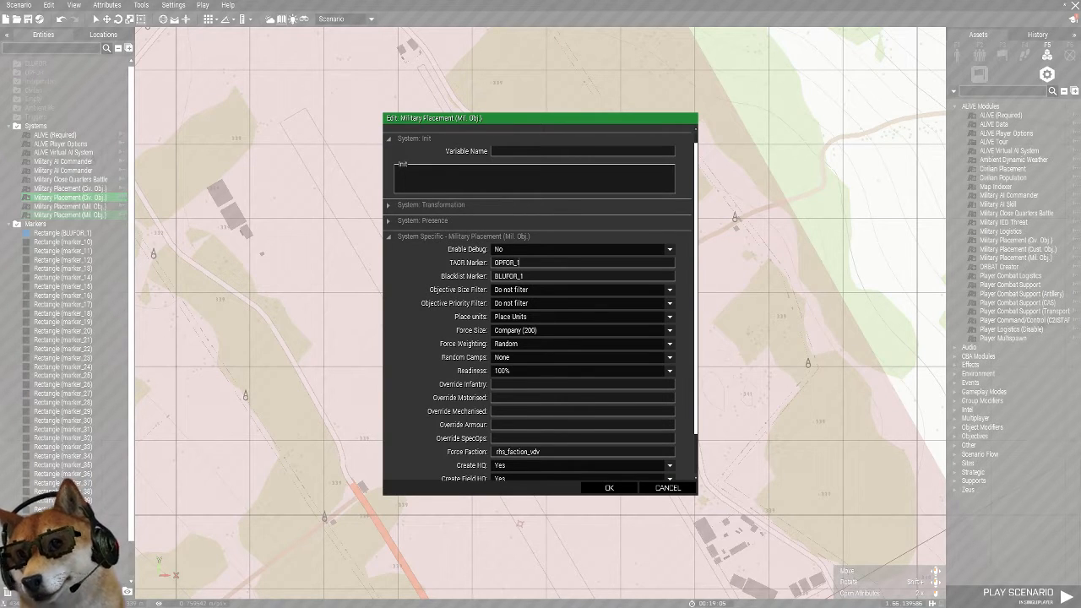
{"action": "left_click", "coordinate": [609, 487]}
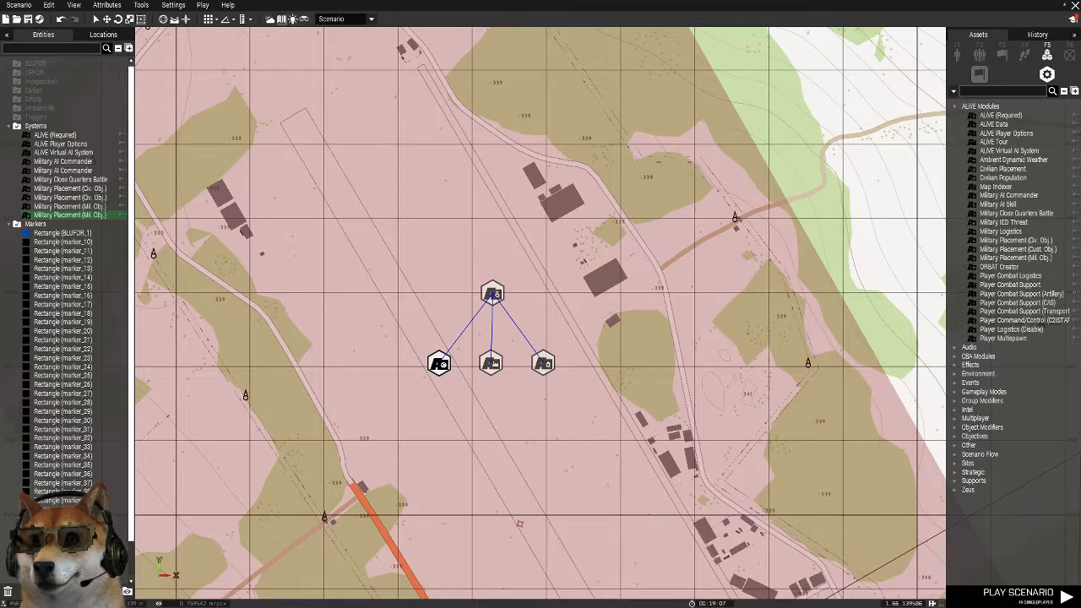
Set the Close Quarters Battle module's Factions to rhs_faction_vdv, TAOR Marker to OPFOR_1, Blacklist Marker to BLUFOR_1 and Probability to 5%
{"action": "double_click", "coordinate": [542, 362]}
{"action": "left_click_drag", "start_coordinate": [516, 422], "coordinate": [491, 423]}
{"action": "key", "text": "ctrl+v"}
{"action": "type", "text": "OPFOR_1"}
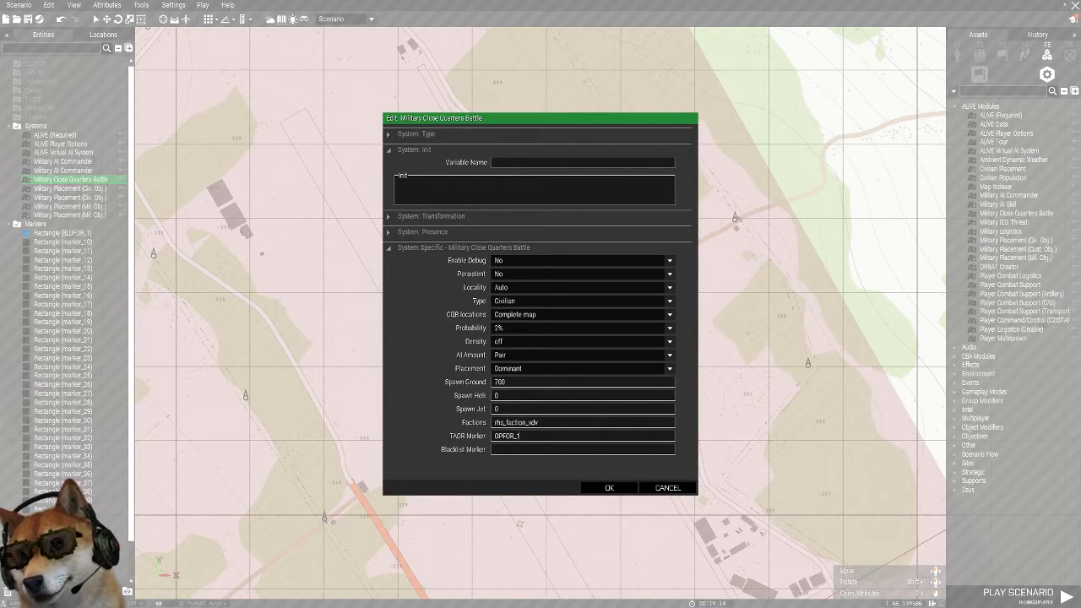
{"action": "type", "text": "BLUFOR_1"}
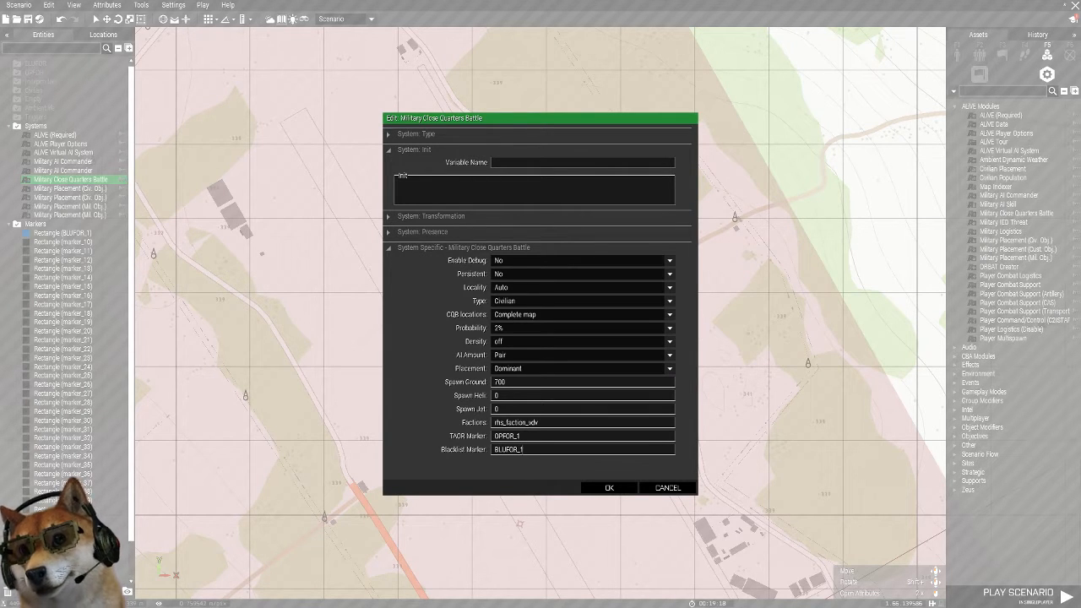
{"action": "left_click", "coordinate": [583, 328]}
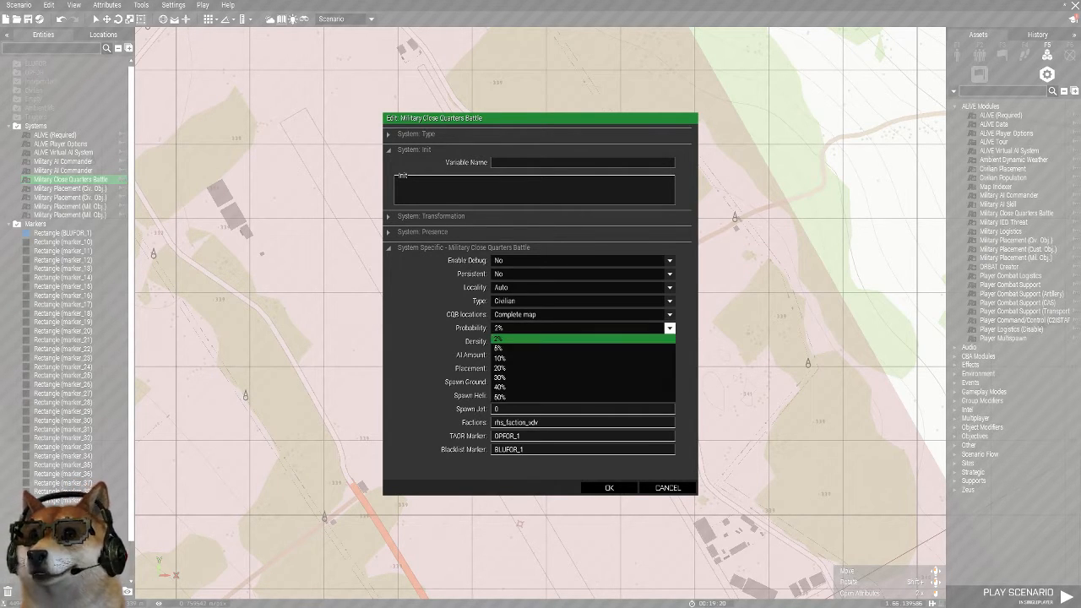
{"action": "left_click", "coordinate": [583, 347]}
{"action": "left_click", "coordinate": [609, 487]}
Check the northwestern airfield commander's attributes and save the scenario as demo
{"action": "scroll", "coordinate": [555, 407], "scroll_direction": "down", "scroll_amount": 5}
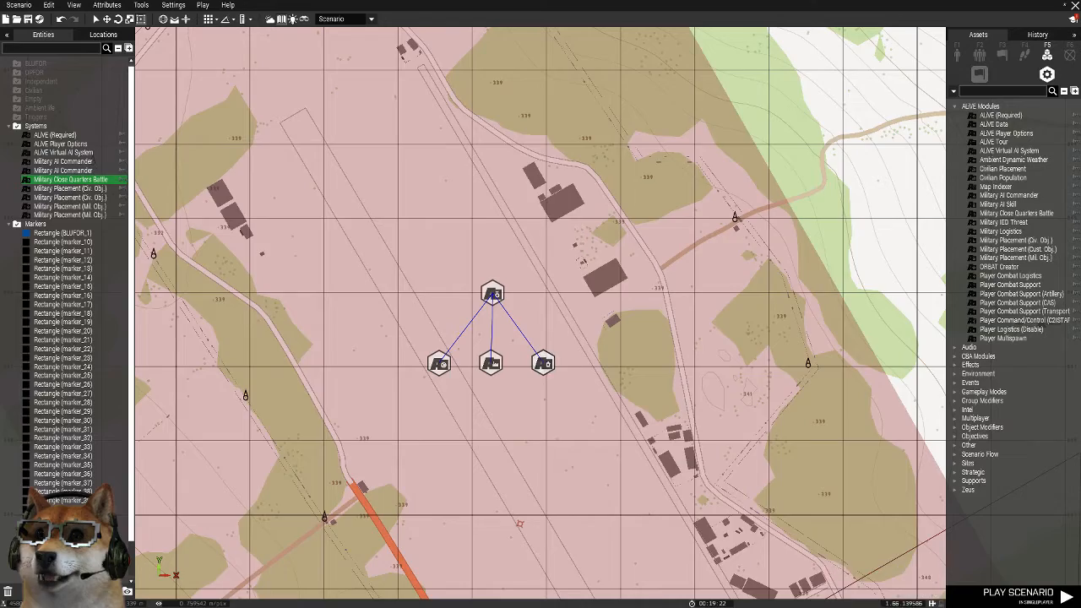
{"action": "double_click", "coordinate": [555, 404]}
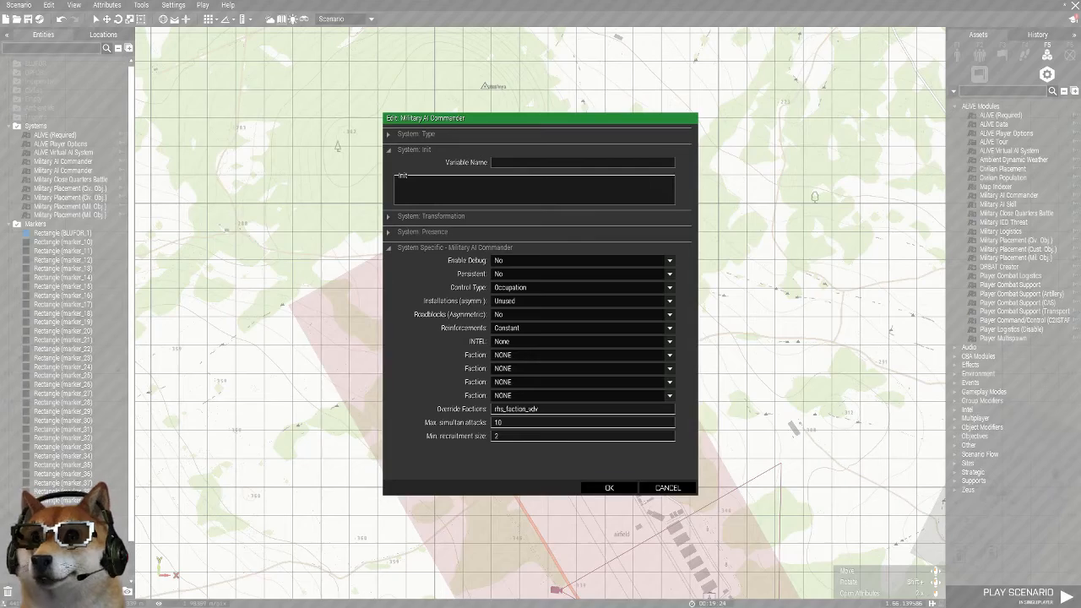
{"action": "left_click", "coordinate": [609, 488]}
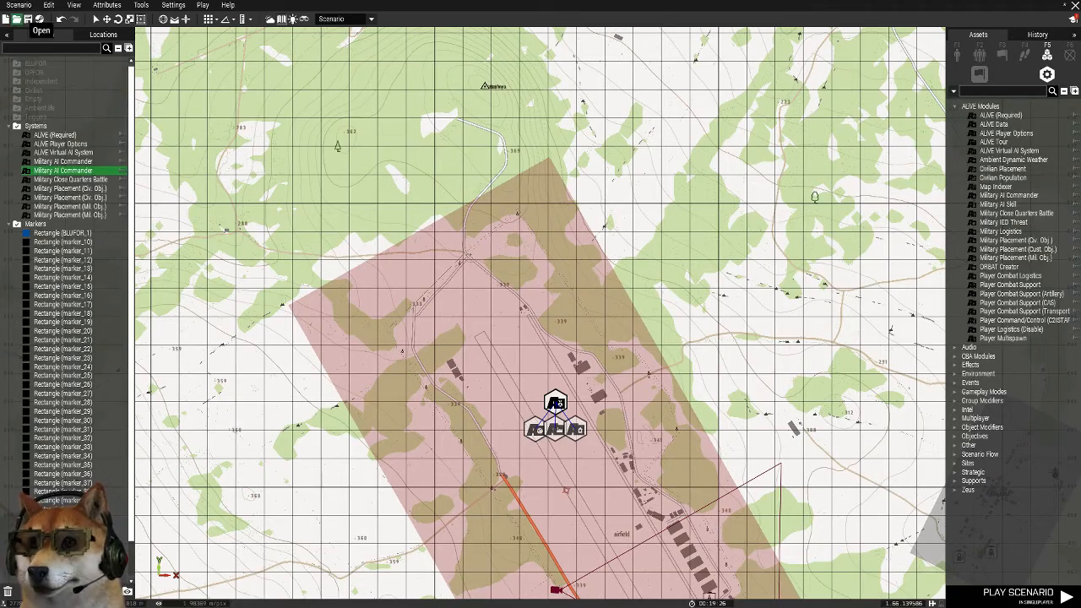
{"action": "left_click", "coordinate": [19, 5]}
{"action": "left_click", "coordinate": [34, 59]}
{"action": "type", "text": "demo"}
{"action": "key", "text": "Return"}
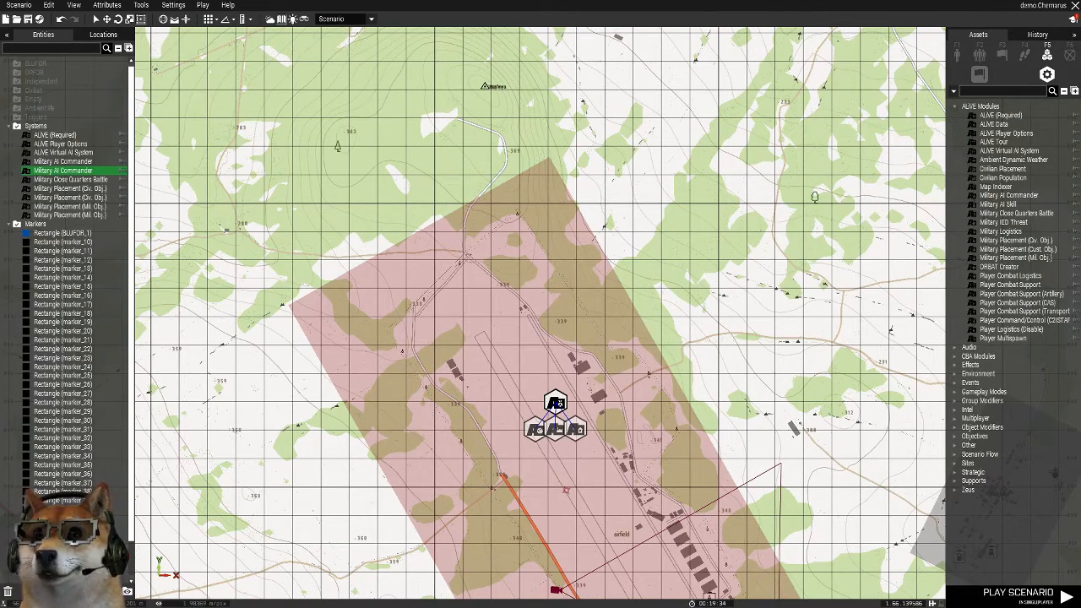
Place a Military Logistics module beside the Close Quarters Battle module on the northwestern airfield and open its attributes
{"action": "scroll", "coordinate": [896, 232], "scroll_direction": "down", "scroll_amount": 4}
{"action": "right_click_drag", "start_coordinate": [895, 231], "coordinate": [718, 173]}
{"action": "left_click", "coordinate": [1000, 230]}
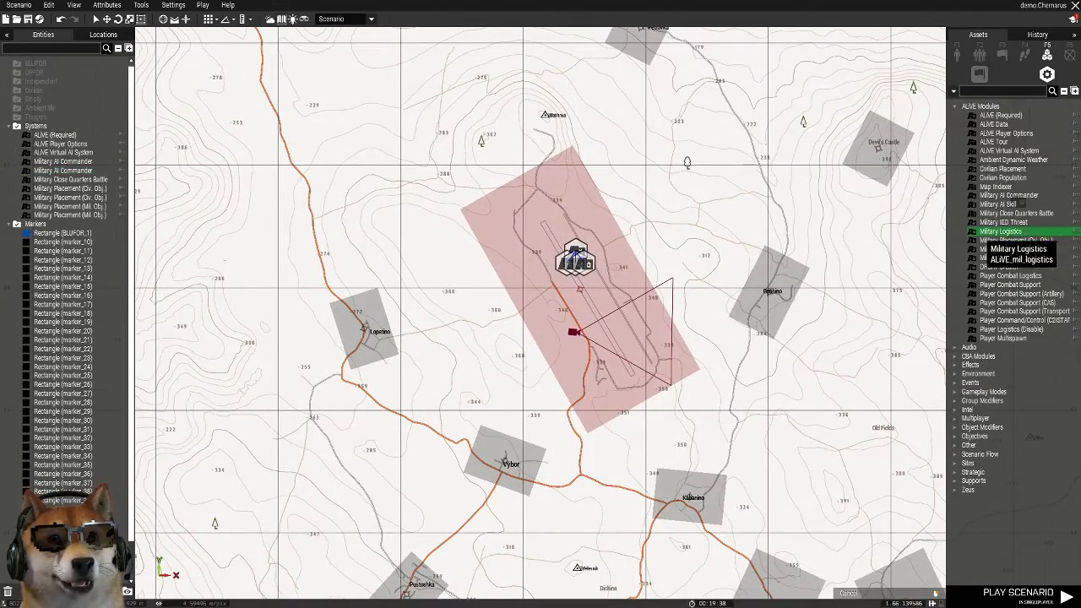
{"action": "scroll", "coordinate": [663, 224], "scroll_direction": "up", "scroll_amount": 3}
{"action": "scroll", "coordinate": [552, 267], "scroll_direction": "up", "scroll_amount": 5}
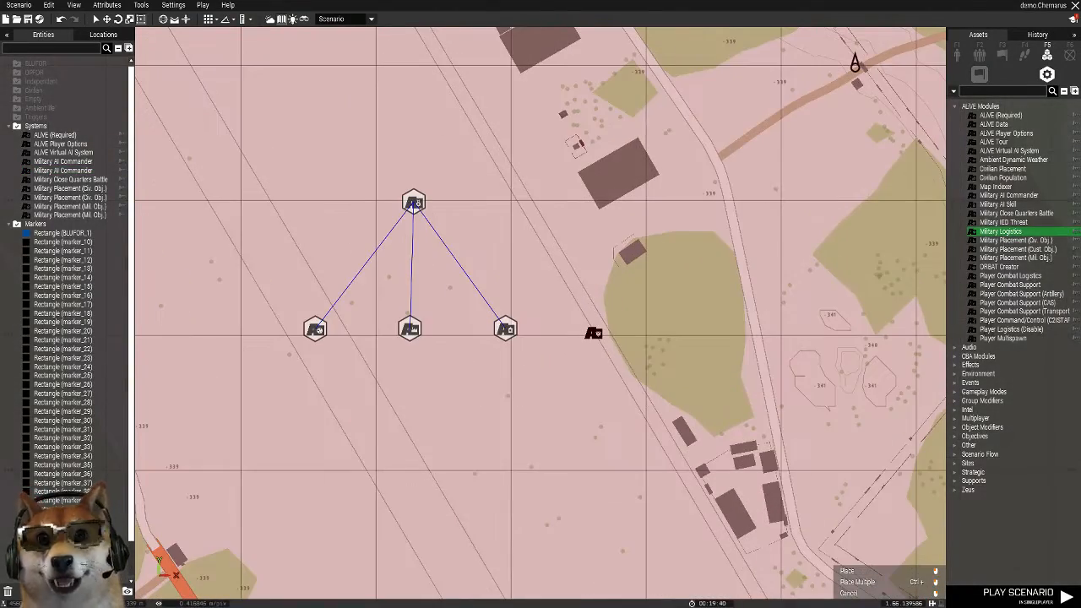
{"action": "left_click", "coordinate": [655, 327]}
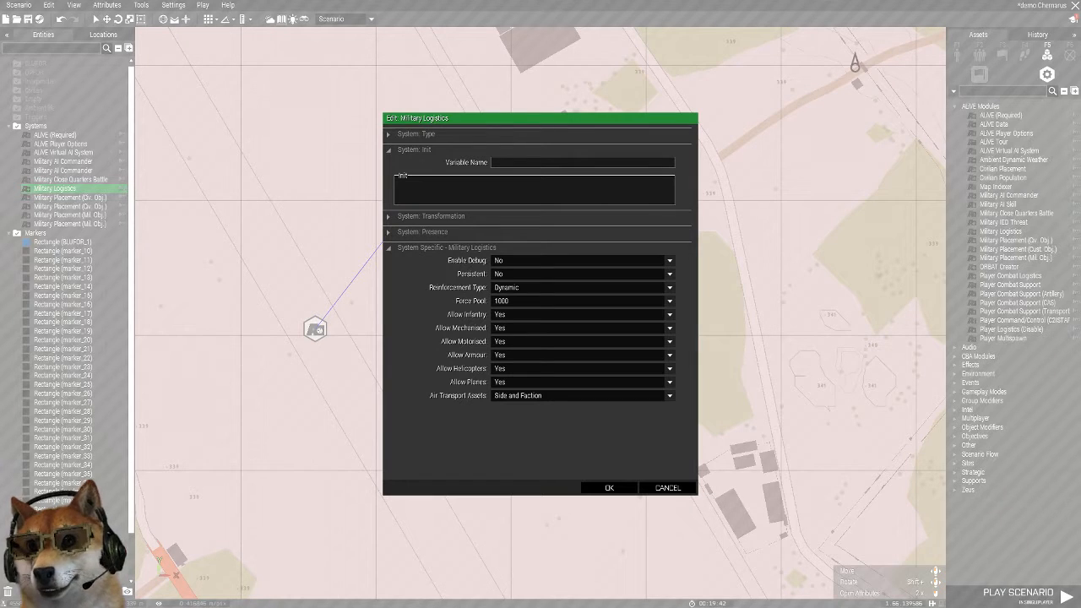
Set the Military Logistics module's Reinforcement Type to Dynamic and Force Pool to 2500, and accept the attributes
{"action": "left_click", "coordinate": [669, 287]}
{"action": "left_click", "coordinate": [541, 298]}
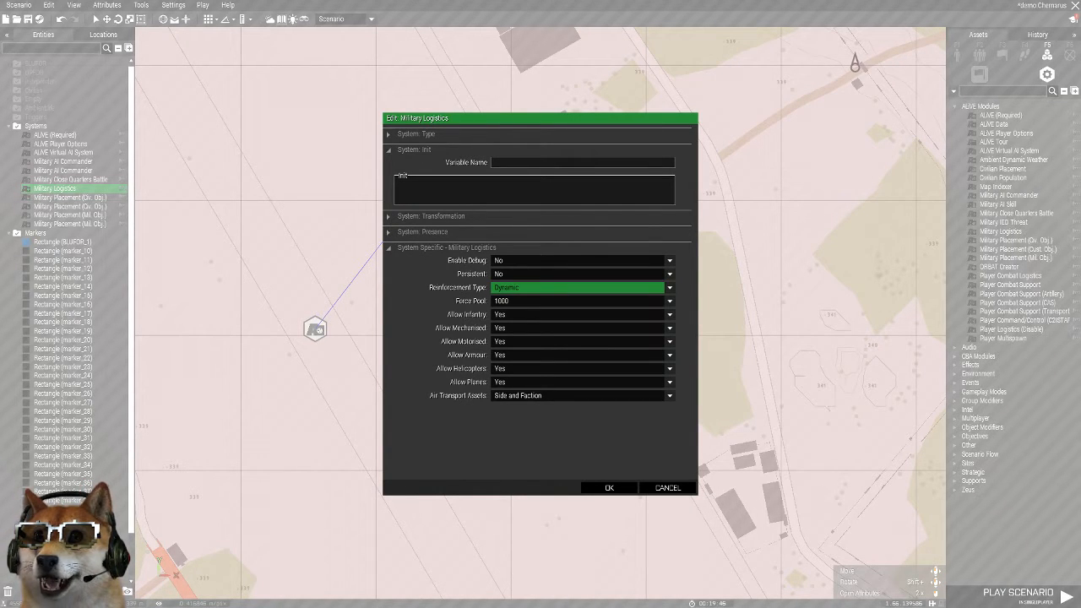
{"action": "left_click", "coordinate": [668, 300]}
{"action": "left_click", "coordinate": [557, 359]}
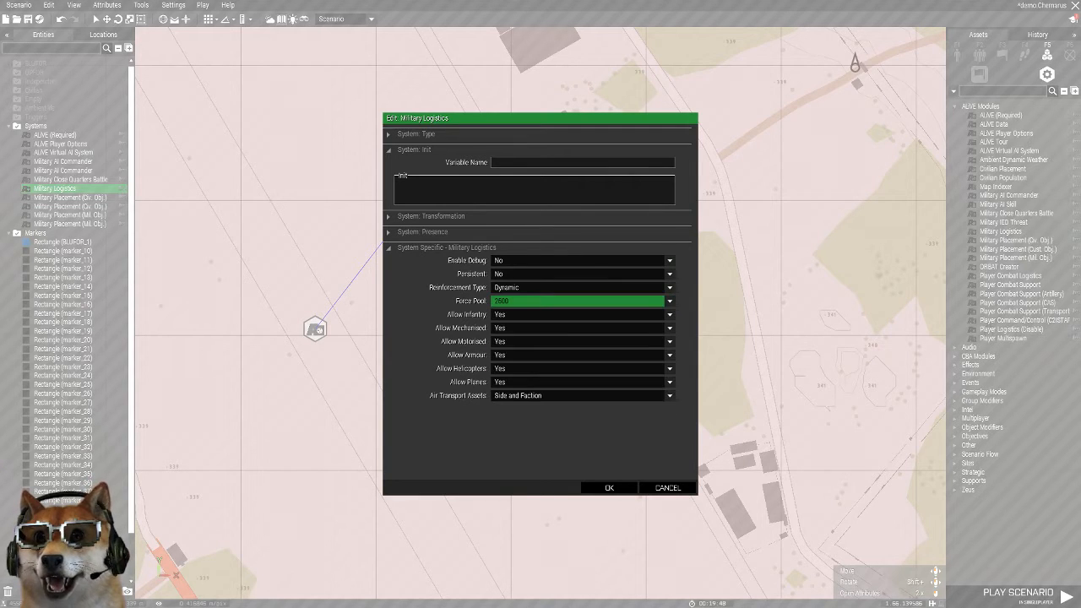
{"action": "left_click", "coordinate": [609, 488]}
Sync the Military Logistics module to the northwestern airfield's Military AI Commander
{"action": "right_click", "coordinate": [591, 330]}
{"action": "mouse_move", "coordinate": [629, 339]}
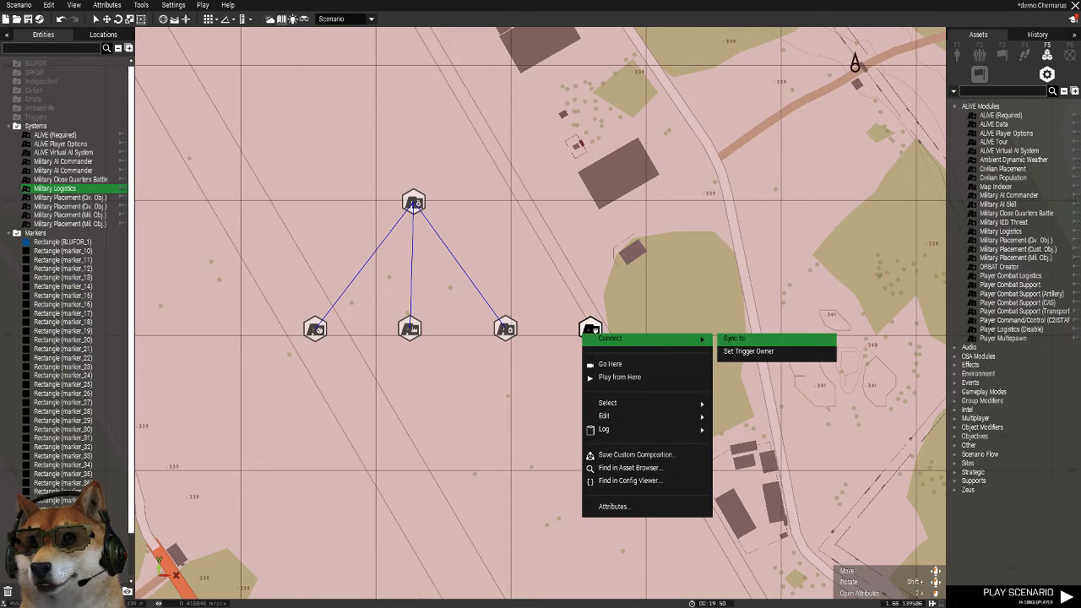
{"action": "left_click", "coordinate": [760, 340]}
{"action": "left_click", "coordinate": [413, 204]}
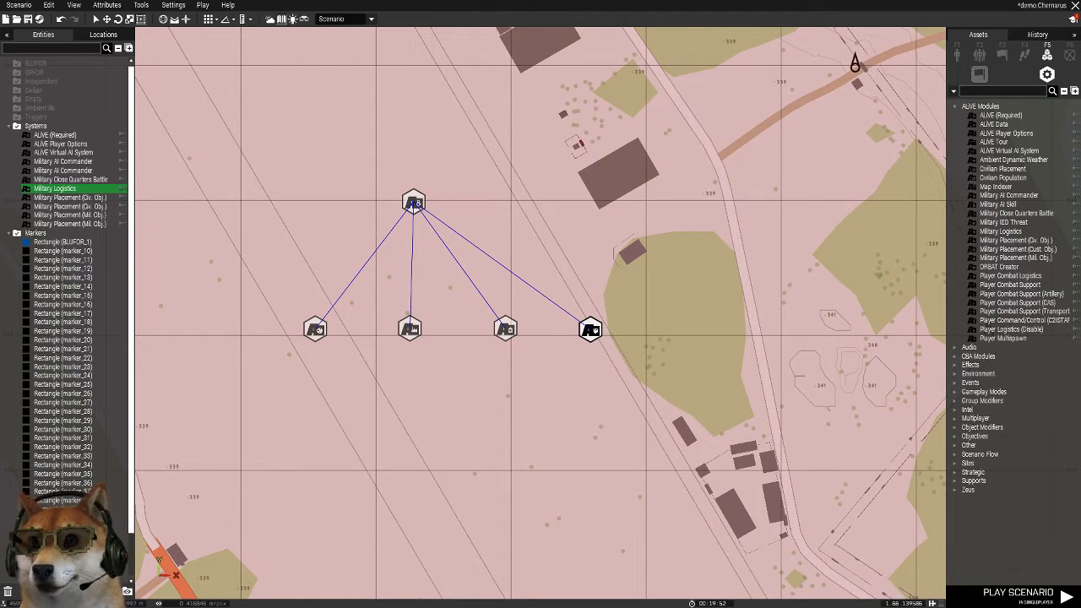
{"action": "scroll", "coordinate": [591, 330], "scroll_direction": "down", "scroll_amount": 3}
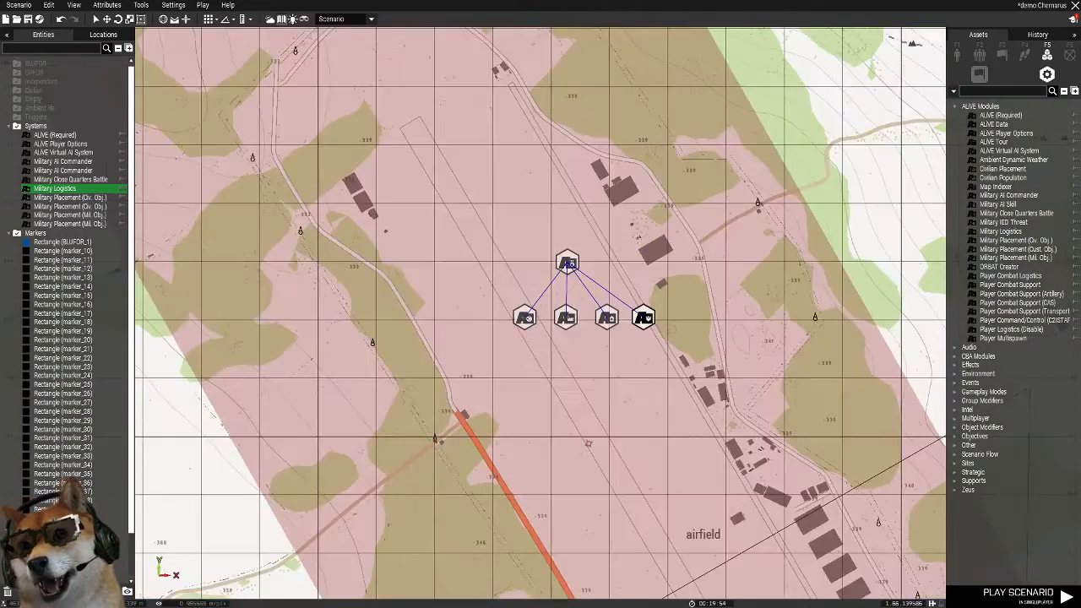
Paste a copy of the Military Logistics module beside the placement modules at the northeastern airstrip
{"action": "scroll", "coordinate": [744, 258], "scroll_direction": "down", "scroll_amount": 4}
{"action": "right_click_drag", "start_coordinate": [912, 363], "coordinate": [253, 410]}
{"action": "scroll", "coordinate": [338, 409], "scroll_direction": "down", "scroll_amount": 3}
{"action": "right_click_drag", "start_coordinate": [835, 203], "coordinate": [597, 277]}
{"action": "scroll", "coordinate": [597, 277], "scroll_direction": "up", "scroll_amount": 3}
{"action": "scroll", "coordinate": [614, 277], "scroll_direction": "up", "scroll_amount": 7}
{"action": "key", "text": "ctrl+v"}
{"action": "left_click_drag", "start_coordinate": [583, 335], "coordinate": [572, 338]}
Sync the pasted Military Logistics module to the northeastern airstrip's Military AI Commander
{"action": "right_click", "coordinate": [572, 338]}
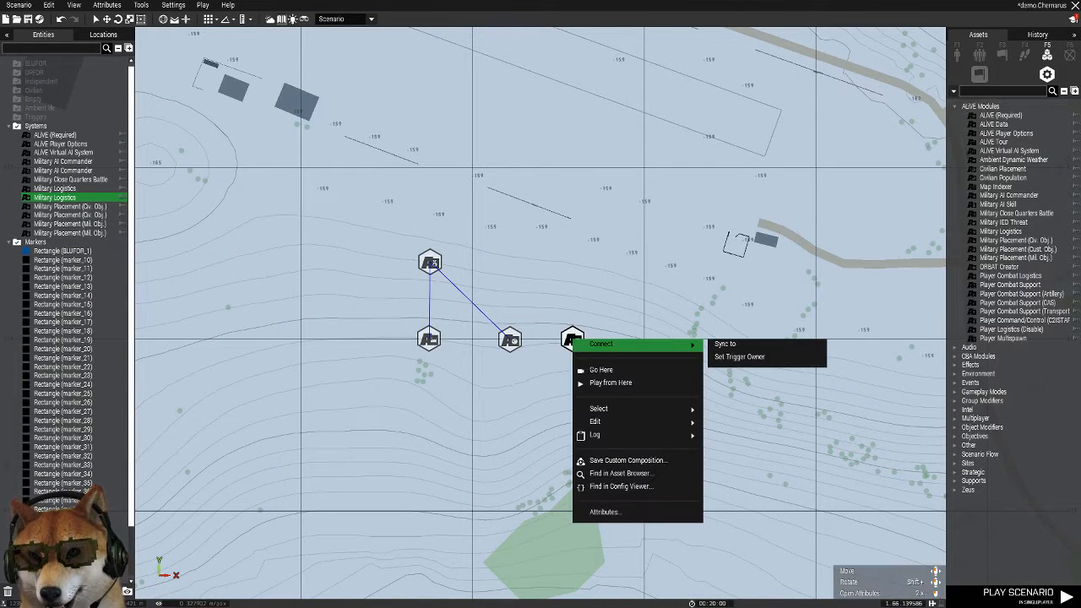
{"action": "left_click", "coordinate": [724, 343]}
{"action": "left_click", "coordinate": [430, 262]}
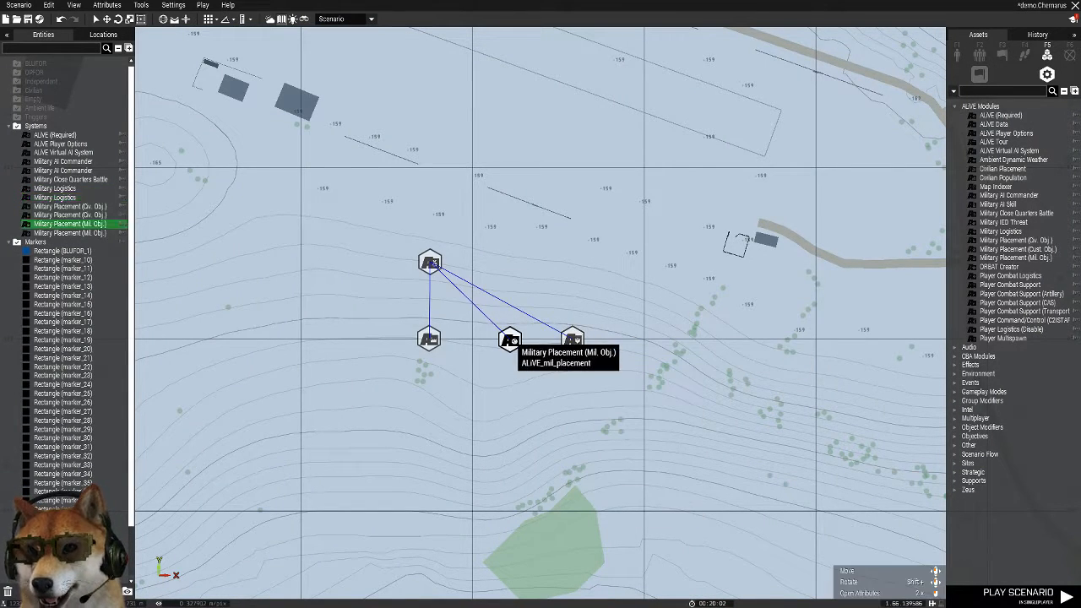
Adjust the Place Units option of the northeastern airstrip's Military Placement (Mil. Obj.) module and accept its attributes
{"action": "double_click", "coordinate": [509, 340]}
{"action": "left_click", "coordinate": [583, 328]}
{"action": "left_click", "coordinate": [582, 341]}
{"action": "left_click", "coordinate": [609, 487]}
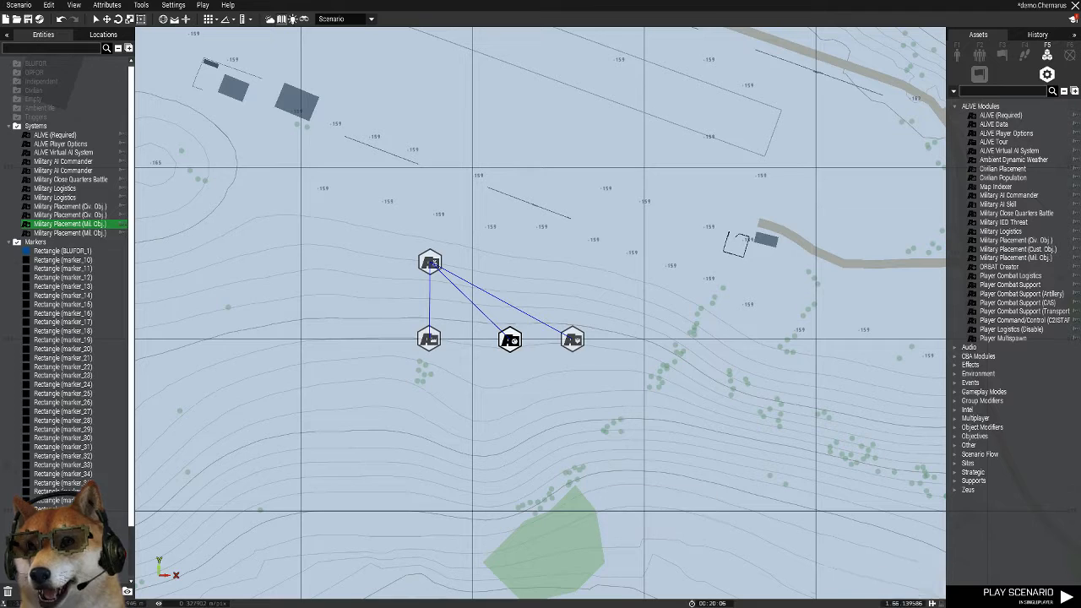
Set Place Units to Objectives Only for the northeastern airstrip's Military Placement (Civ. Obj.) module and accept its attributes
{"action": "double_click", "coordinate": [509, 341]}
{"action": "left_click", "coordinate": [583, 341]}
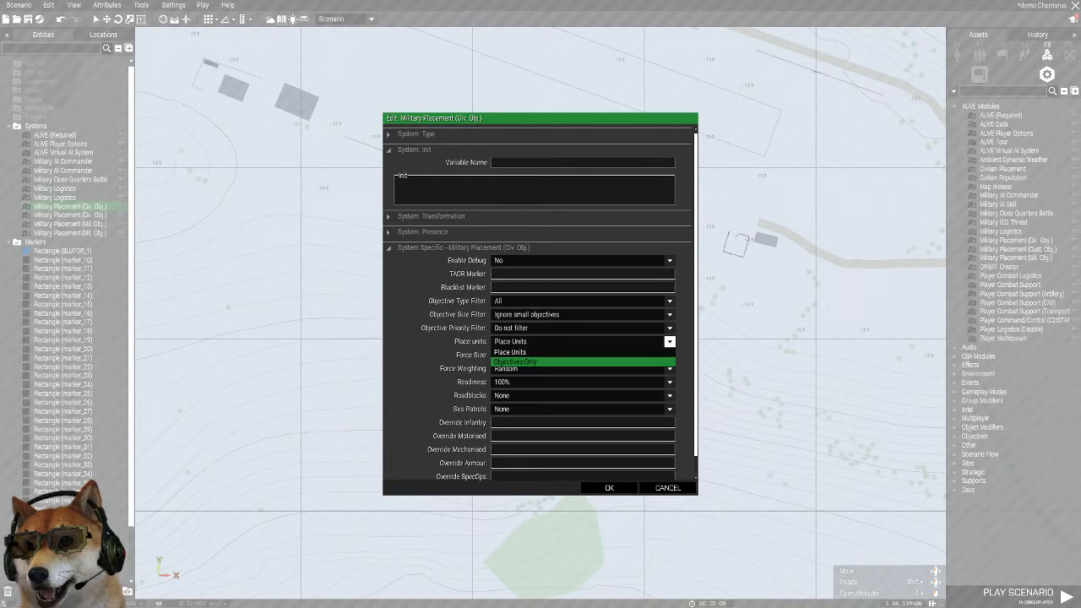
{"action": "left_click", "coordinate": [583, 361]}
{"action": "left_click", "coordinate": [609, 487]}
Sync the northeastern airstrip's Mil. Obj. and Civ. Obj. placement modules to the northwestern airfield's Military AI Commander
{"action": "scroll", "coordinate": [585, 323], "scroll_direction": "down", "scroll_amount": 10}
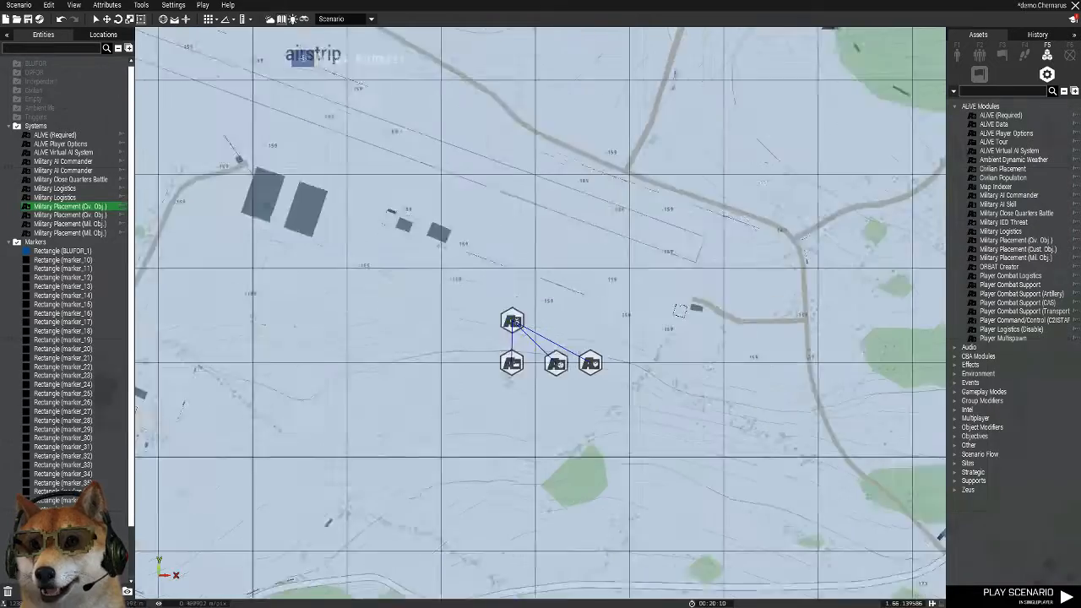
{"action": "scroll", "coordinate": [585, 323], "scroll_direction": "down", "scroll_amount": 5}
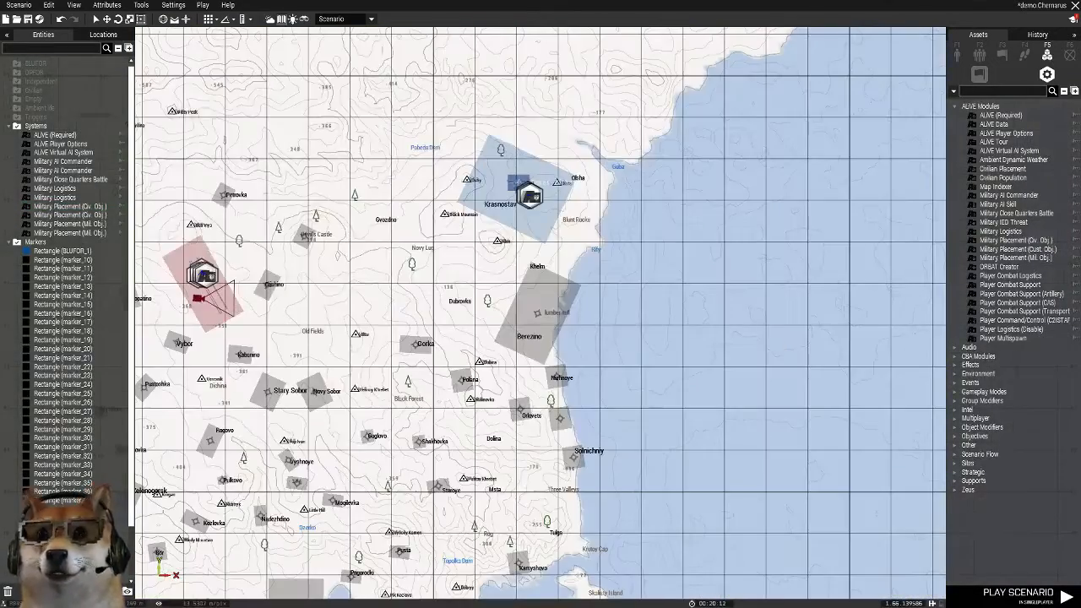
{"action": "scroll", "coordinate": [561, 211], "scroll_direction": "up", "scroll_amount": 10}
{"action": "scroll", "coordinate": [607, 245], "scroll_direction": "up", "scroll_amount": 5}
{"action": "left_click_drag", "start_coordinate": [561, 216], "coordinate": [645, 264]}
{"action": "scroll", "coordinate": [646, 248], "scroll_direction": "up", "scroll_amount": 3}
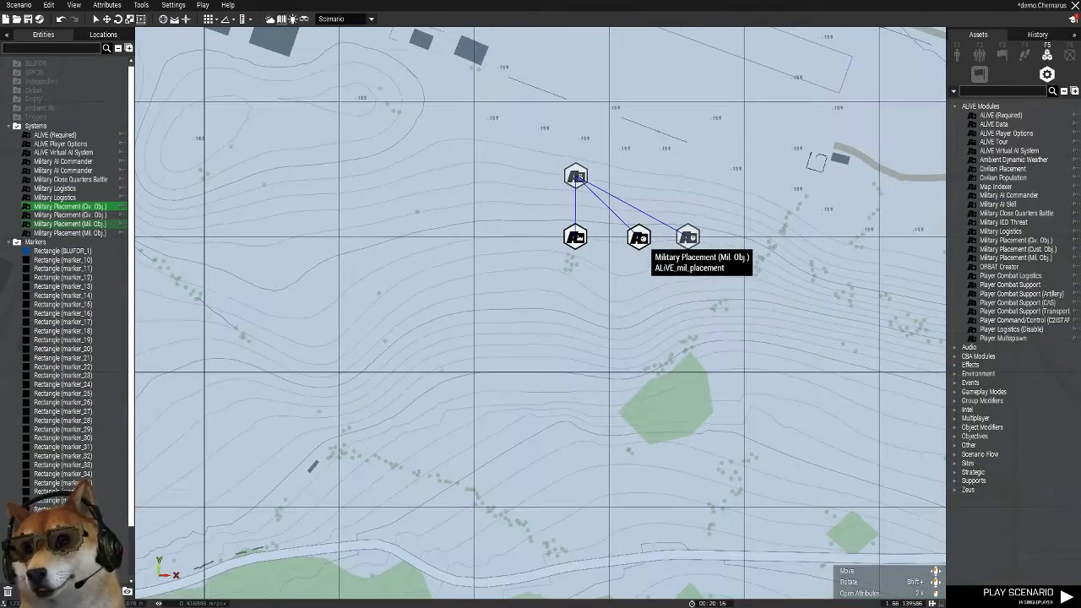
{"action": "right_click", "coordinate": [644, 240]}
{"action": "mouse_move", "coordinate": [675, 245]}
{"action": "left_click", "coordinate": [796, 246]}
{"action": "scroll", "coordinate": [405, 250], "scroll_direction": "down", "scroll_amount": 6}
{"action": "scroll", "coordinate": [287, 211], "scroll_direction": "down", "scroll_amount": 2}
{"action": "right_click_drag", "start_coordinate": [245, 224], "coordinate": [763, 379]}
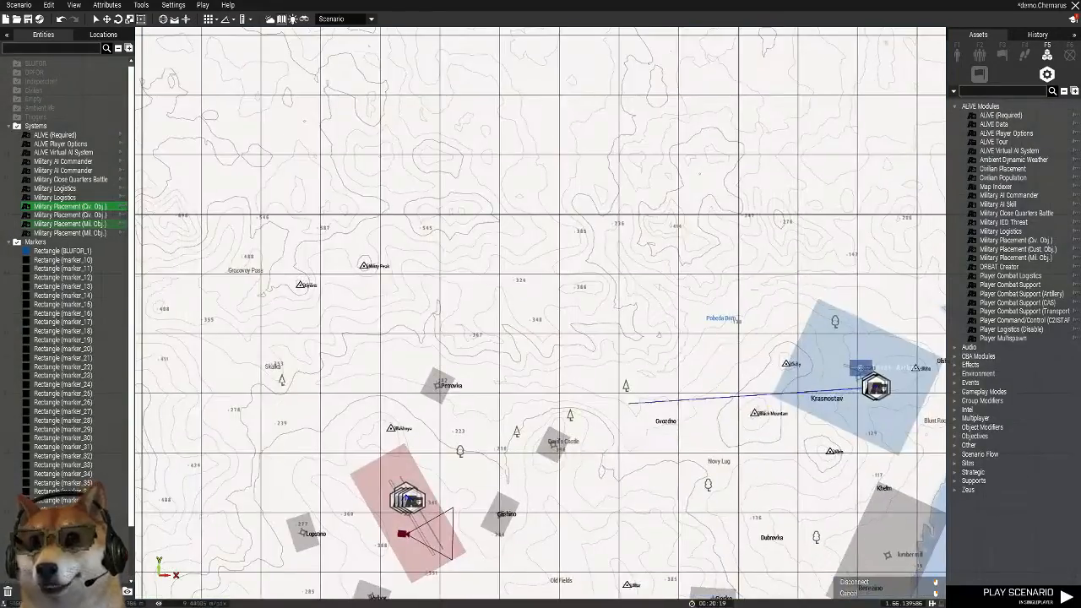
{"action": "scroll", "coordinate": [395, 497], "scroll_direction": "up", "scroll_amount": 7}
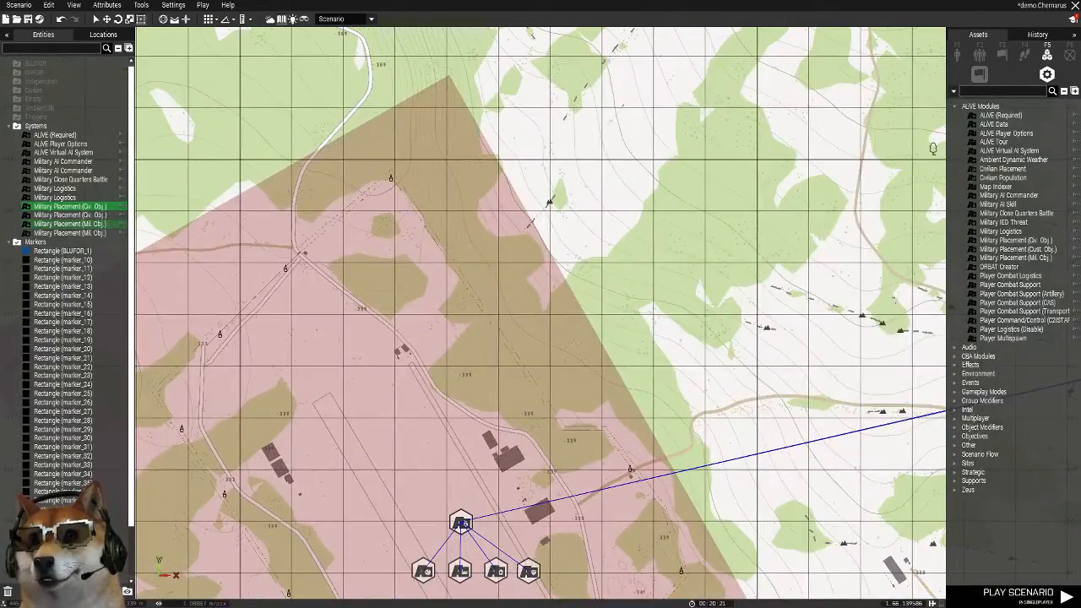
{"action": "scroll", "coordinate": [470, 572], "scroll_direction": "up", "scroll_amount": 2}
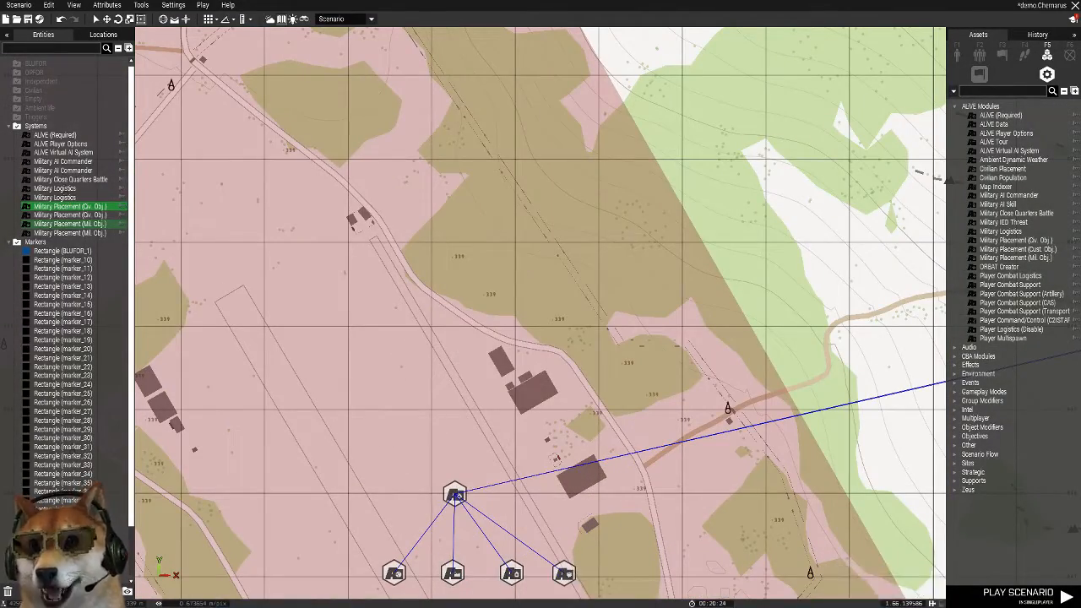
Sync the northwestern airfield's Mil. Obj. and Civ. Obj. placement modules to the northeastern airstrip's Military AI Commander and save the scenario
{"action": "right_click", "coordinate": [453, 574]}
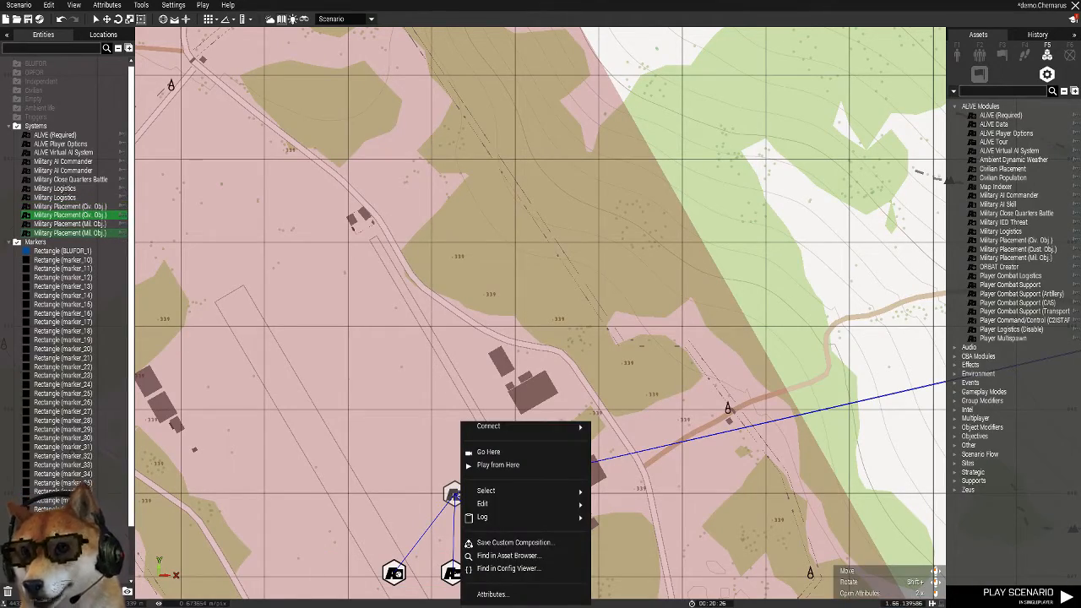
{"action": "left_click", "coordinate": [606, 426]}
{"action": "scroll", "coordinate": [654, 420], "scroll_direction": "down", "scroll_amount": 5}
{"action": "right_click_drag", "start_coordinate": [732, 388], "coordinate": [285, 400]}
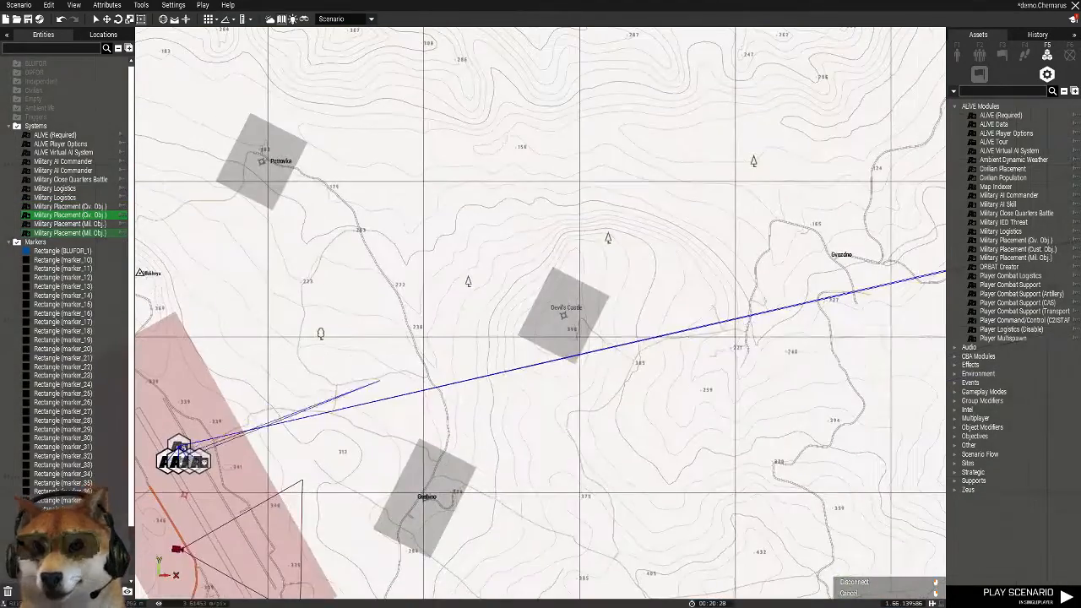
{"action": "right_click_drag", "start_coordinate": [747, 322], "coordinate": [431, 401]}
{"action": "right_click_drag", "start_coordinate": [704, 349], "coordinate": [367, 462]}
{"action": "scroll", "coordinate": [743, 359], "scroll_direction": "up", "scroll_amount": 5}
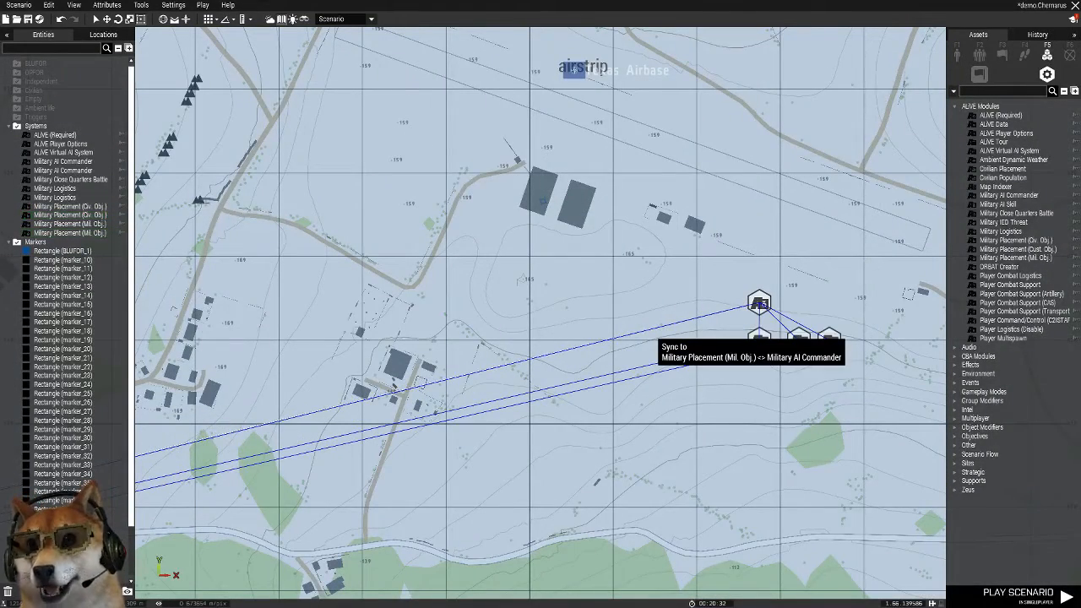
{"action": "left_click", "coordinate": [759, 304]}
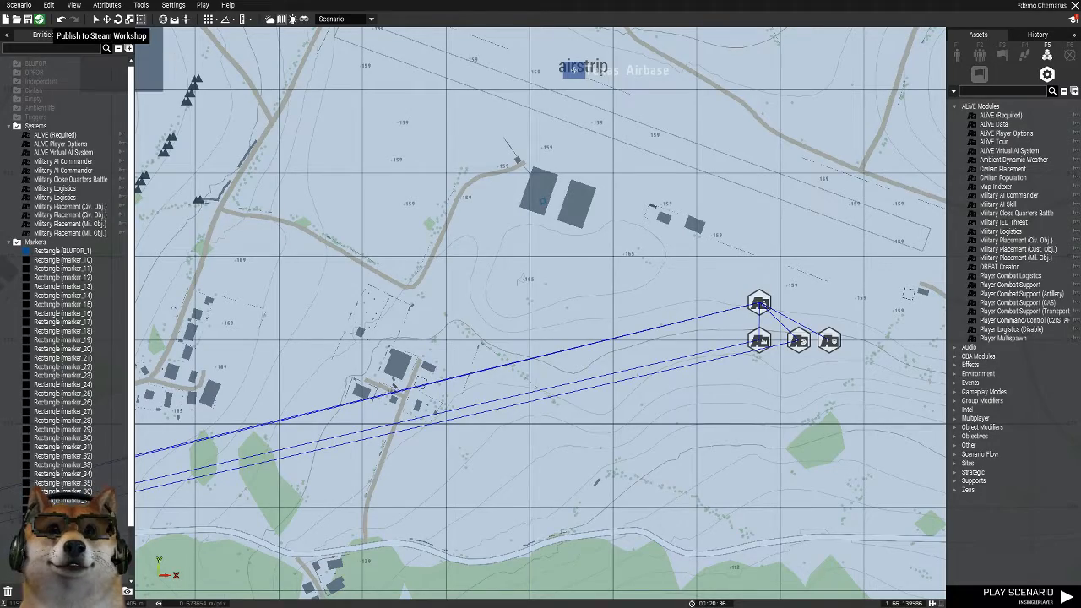
{"action": "left_click", "coordinate": [28, 18]}
Look over the map from the northeastern airstrip down to the marked settlements along the east coast
{"action": "scroll", "coordinate": [475, 105], "scroll_direction": "down", "scroll_amount": 6}
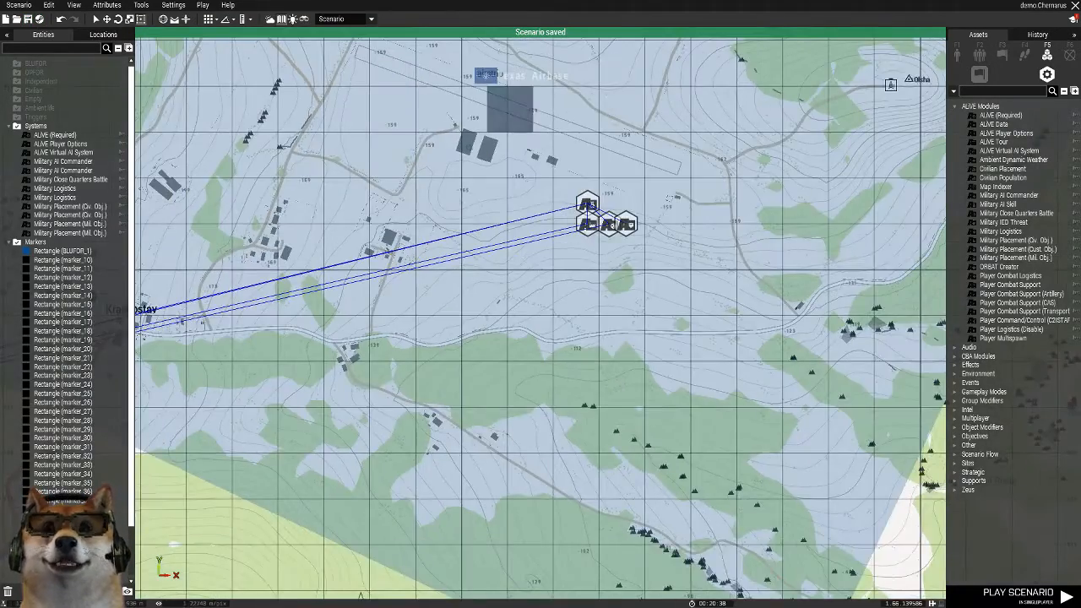
{"action": "scroll", "coordinate": [434, 217], "scroll_direction": "down", "scroll_amount": 2}
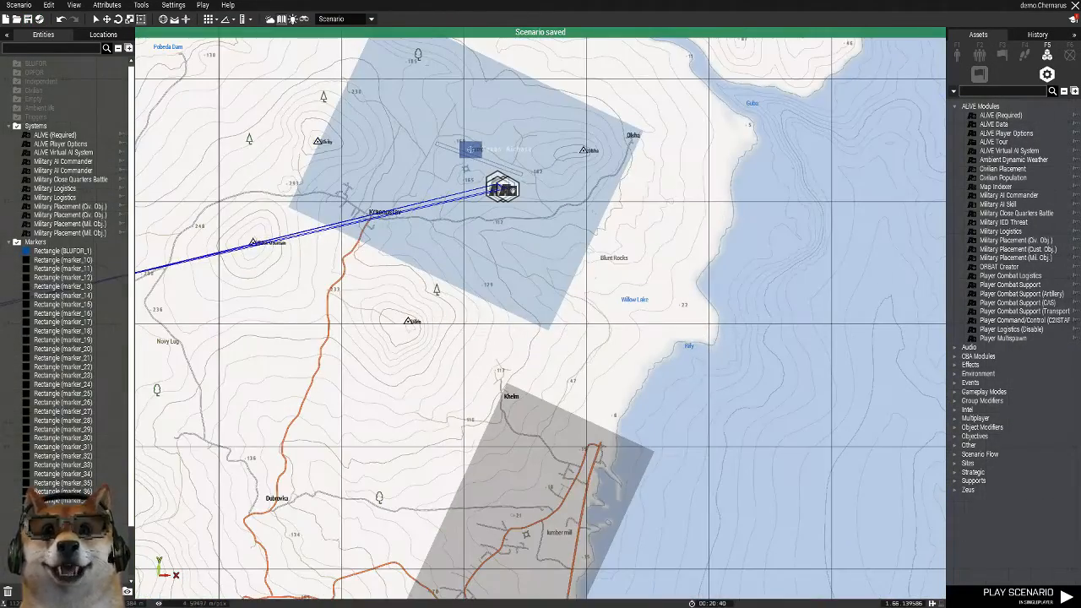
{"action": "scroll", "coordinate": [377, 331], "scroll_direction": "down", "scroll_amount": 1}
{"action": "right_click_drag", "start_coordinate": [377, 330], "coordinate": [338, 287]}
{"action": "scroll", "coordinate": [708, 323], "scroll_direction": "down", "scroll_amount": 2}
{"action": "scroll", "coordinate": [546, 247], "scroll_direction": "up", "scroll_amount": 4}
{"action": "right_click_drag", "start_coordinate": [546, 246], "coordinate": [546, 300]}
{"action": "right_click_drag", "start_coordinate": [546, 465], "coordinate": [545, 100]}
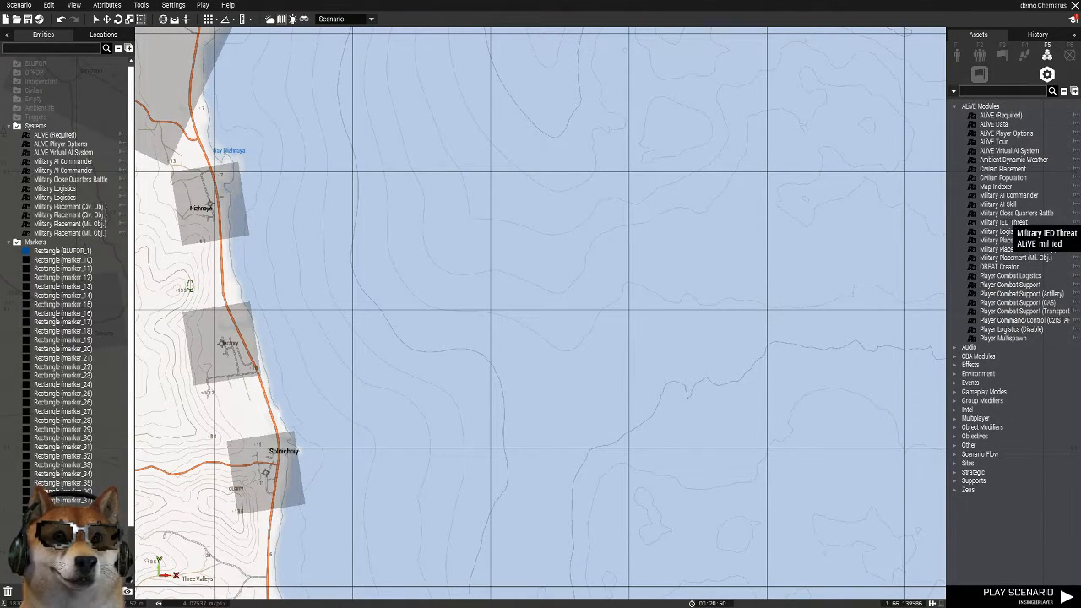
Place an Ambient Dynamic Weather module beside the general ALiVE system modules and open its attributes
{"action": "left_click", "coordinate": [1013, 160]}
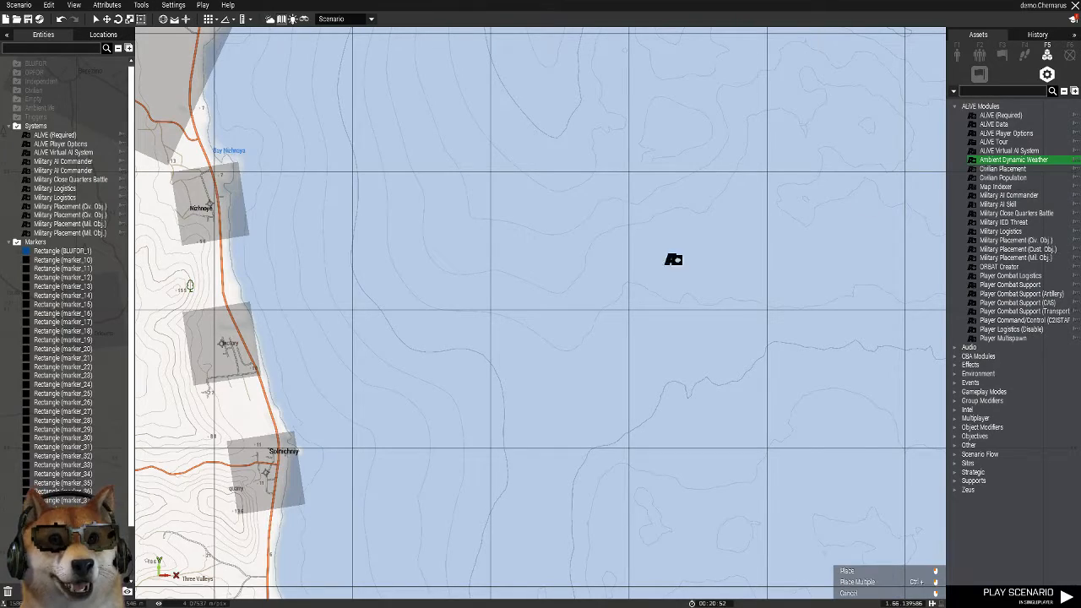
{"action": "scroll", "coordinate": [532, 530], "scroll_direction": "down", "scroll_amount": 5}
{"action": "right_click_drag", "start_coordinate": [533, 548], "coordinate": [680, 188]}
{"action": "scroll", "coordinate": [540, 319], "scroll_direction": "up", "scroll_amount": 3}
{"action": "scroll", "coordinate": [374, 283], "scroll_direction": "up", "scroll_amount": 5}
{"action": "scroll", "coordinate": [363, 246], "scroll_direction": "up", "scroll_amount": 5}
{"action": "left_click", "coordinate": [211, 397]}
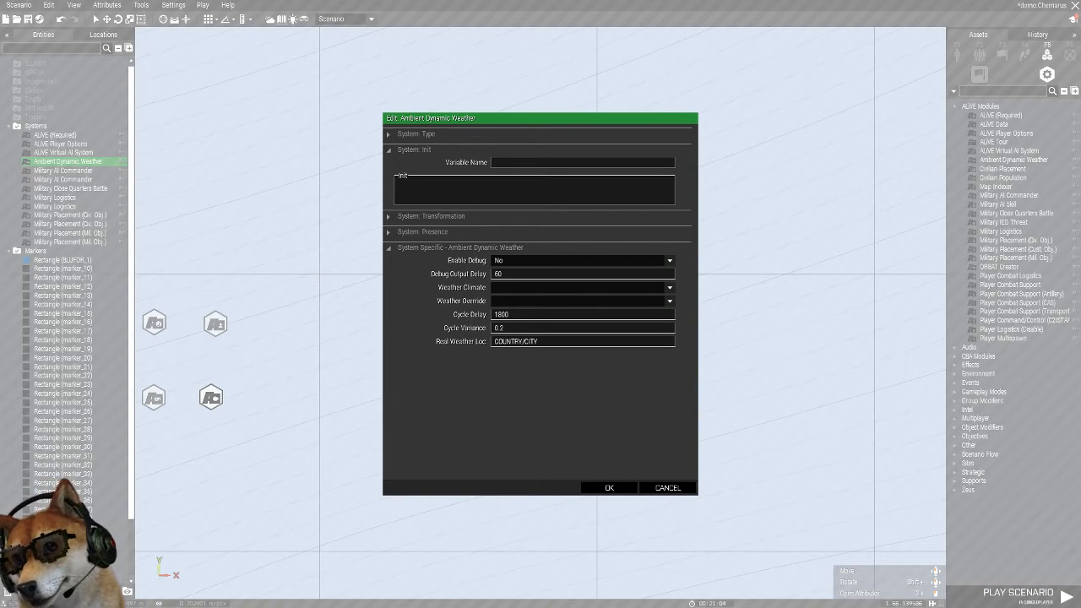
Set the Ambient Dynamic Weather module's Weather Climate to Continental and leave Weather Override blank
{"action": "left_click", "coordinate": [669, 287]}
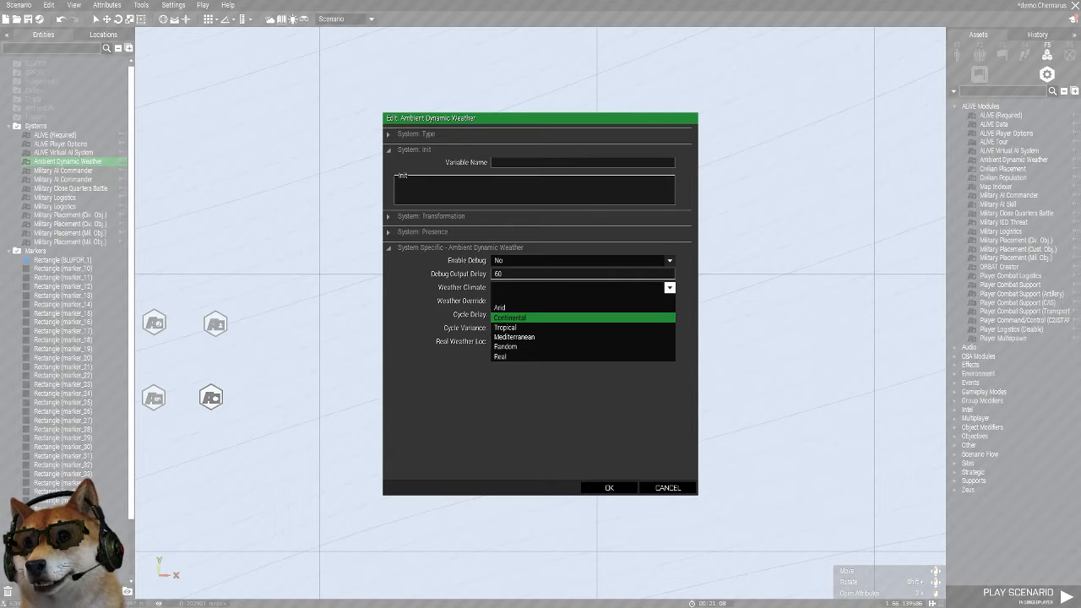
{"action": "left_click", "coordinate": [540, 318]}
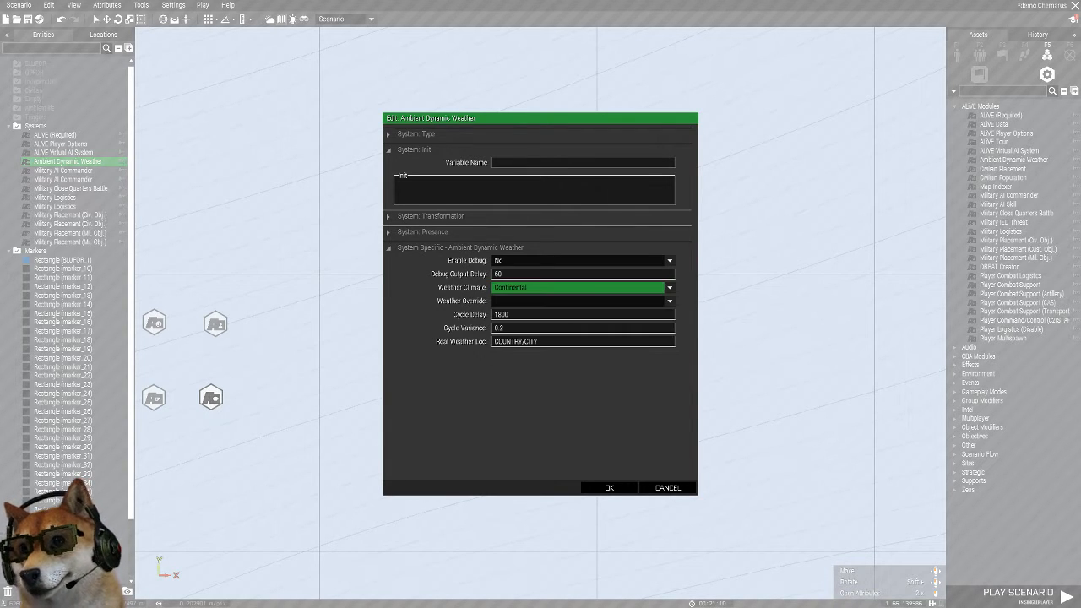
{"action": "left_click", "coordinate": [540, 302]}
{"action": "left_click", "coordinate": [541, 301]}
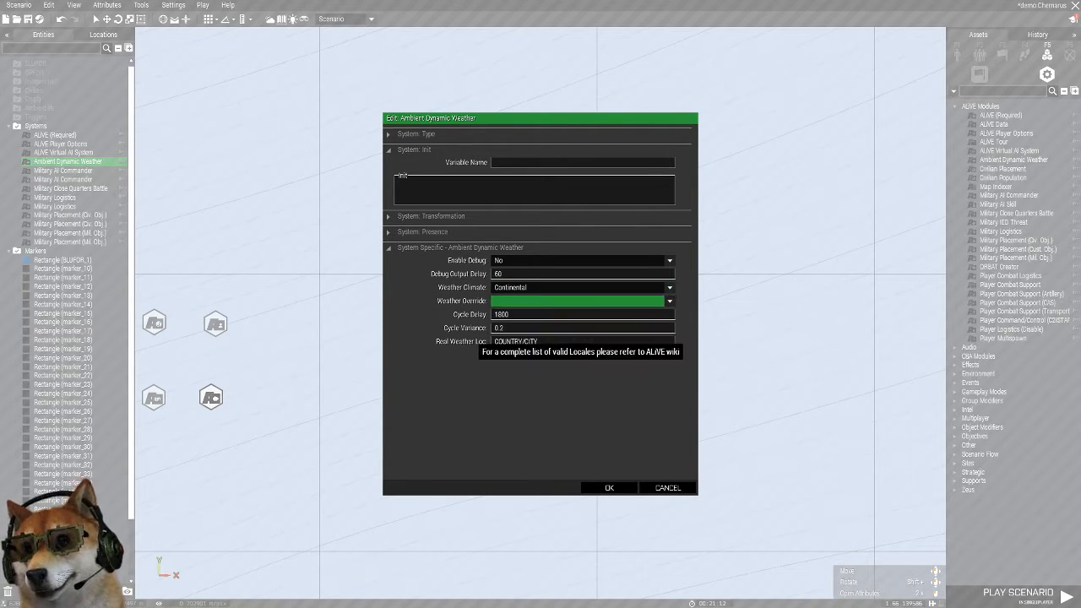
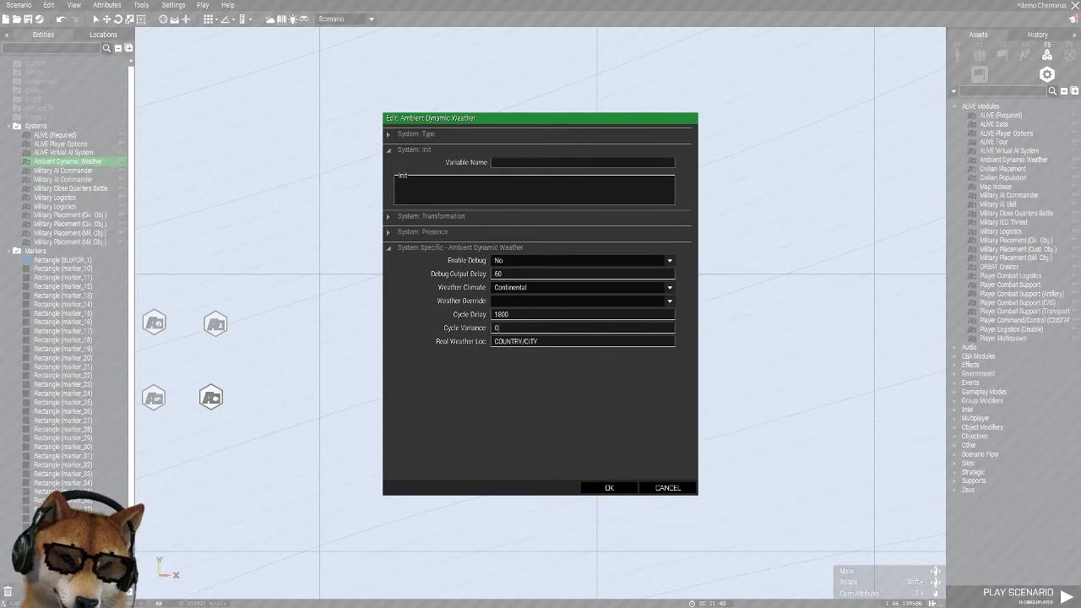
Accept the Ambient Dynamic Weather settings and place Civilian Placement and Civilian Population modules side by side, east of the general ALiVE system modules
{"action": "left_click", "coordinate": [608, 487]}
{"action": "left_click", "coordinate": [608, 487]}
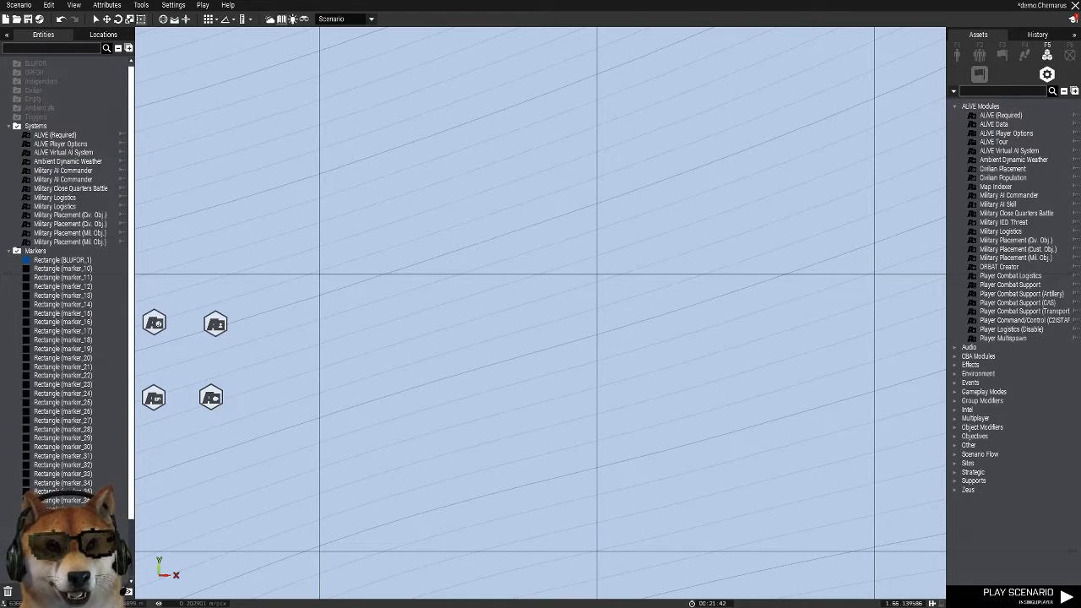
{"action": "scroll", "coordinate": [498, 302], "scroll_direction": "down", "scroll_amount": 5}
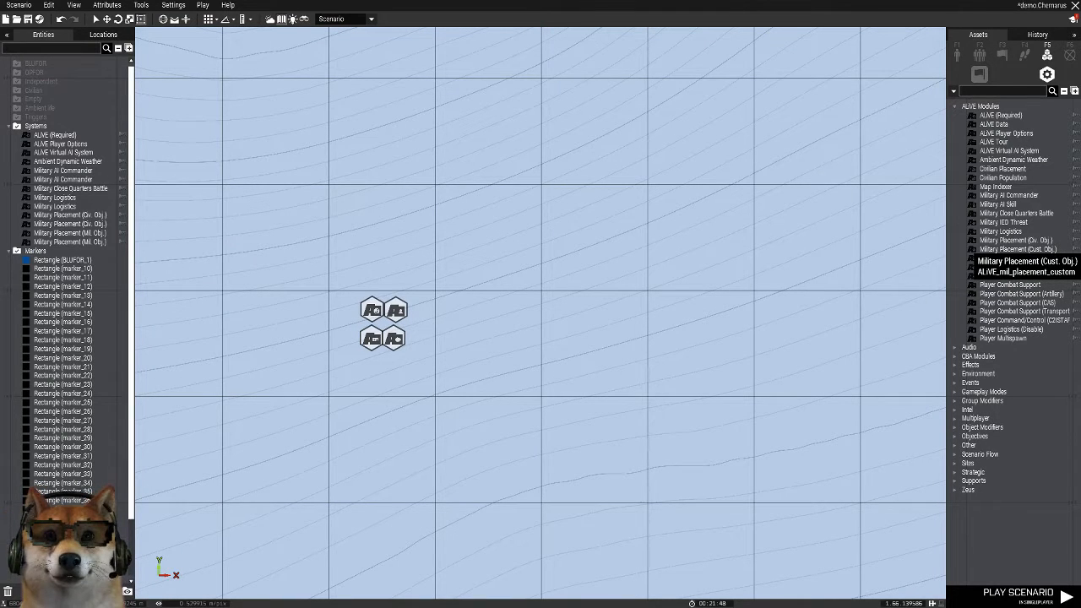
{"action": "left_click", "coordinate": [1002, 169]}
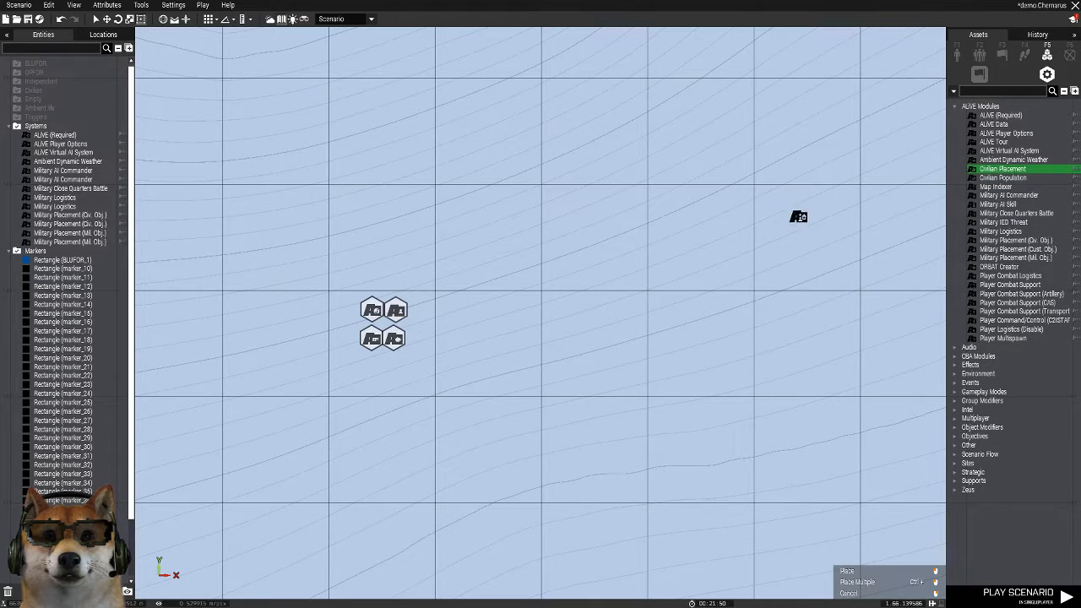
{"action": "left_click", "coordinate": [629, 309]}
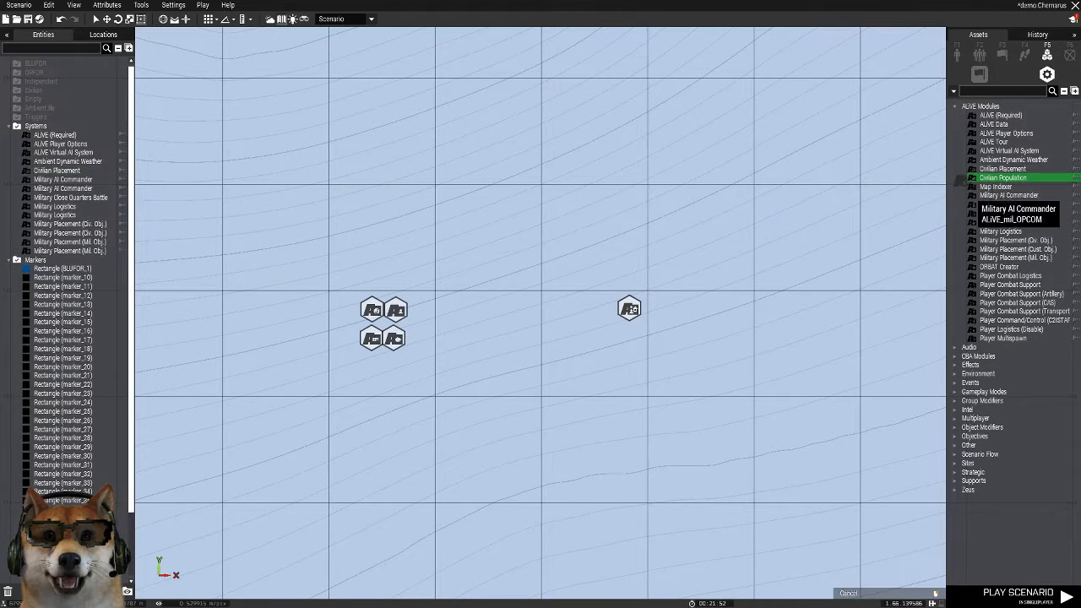
{"action": "left_click", "coordinate": [1002, 177]}
{"action": "left_click", "coordinate": [665, 305]}
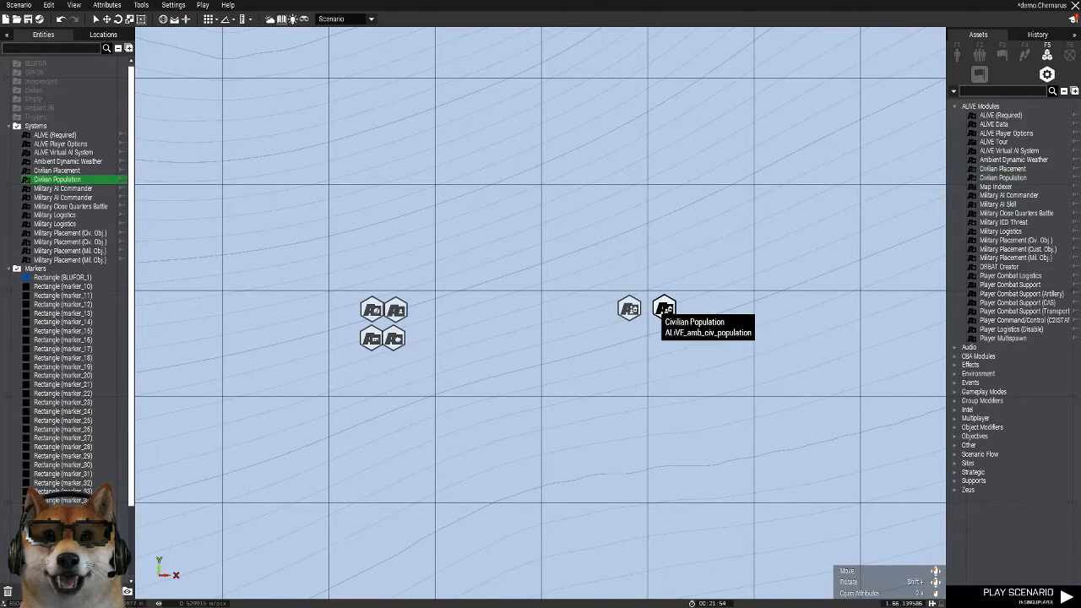
Set the Civilian Placement module's Blacklist Marker to BLUFOR_1 and keep its Objective Size Filter at Ignore small objectives
{"action": "double_click", "coordinate": [633, 309]}
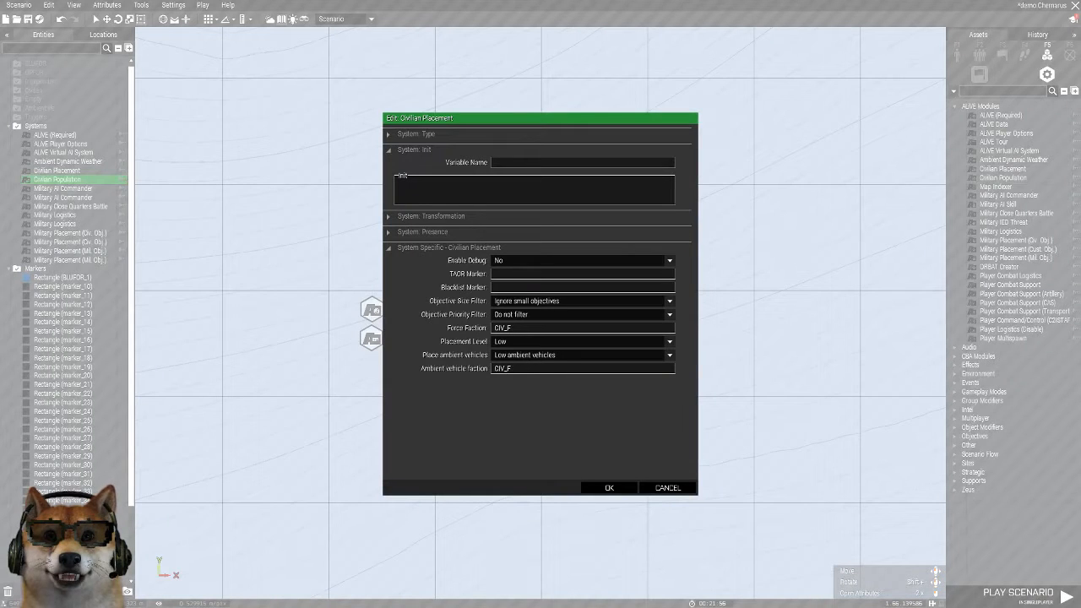
{"action": "type", "text": "B"}
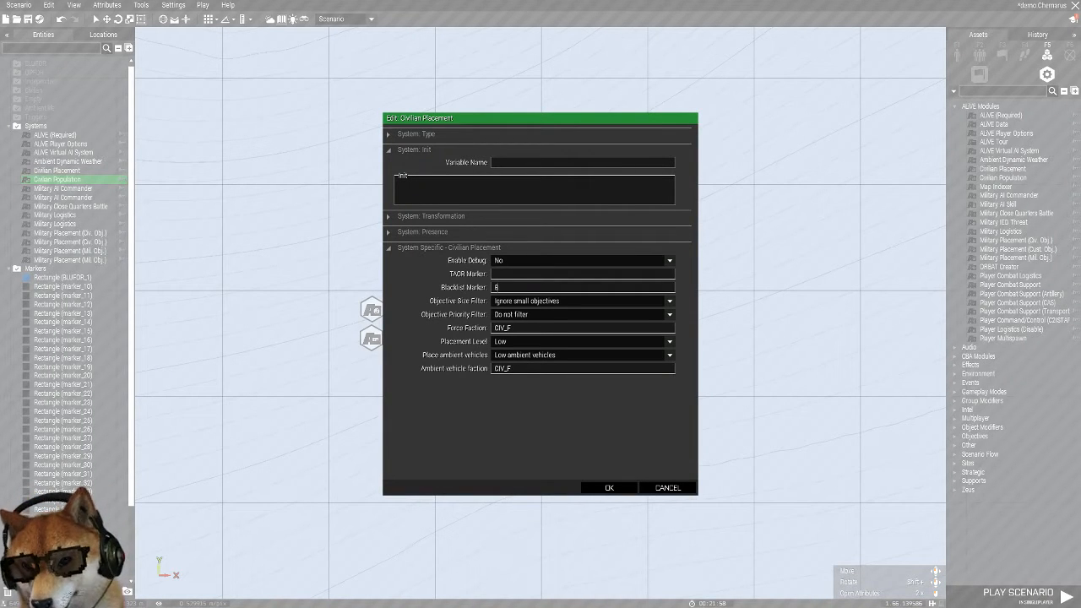
{"action": "type", "text": "LUFOR_1"}
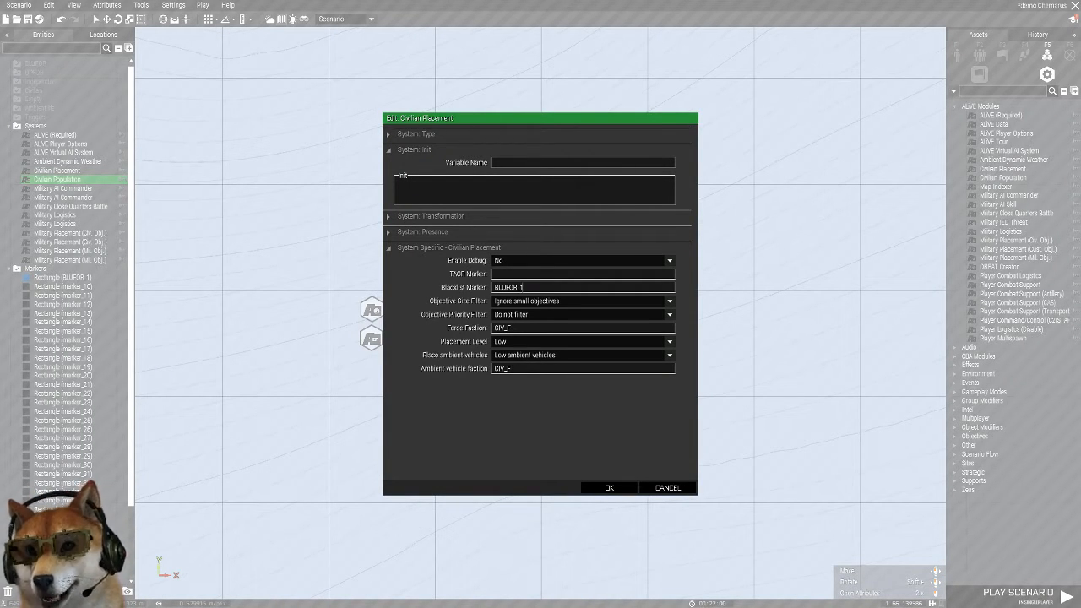
{"action": "left_click", "coordinate": [582, 301]}
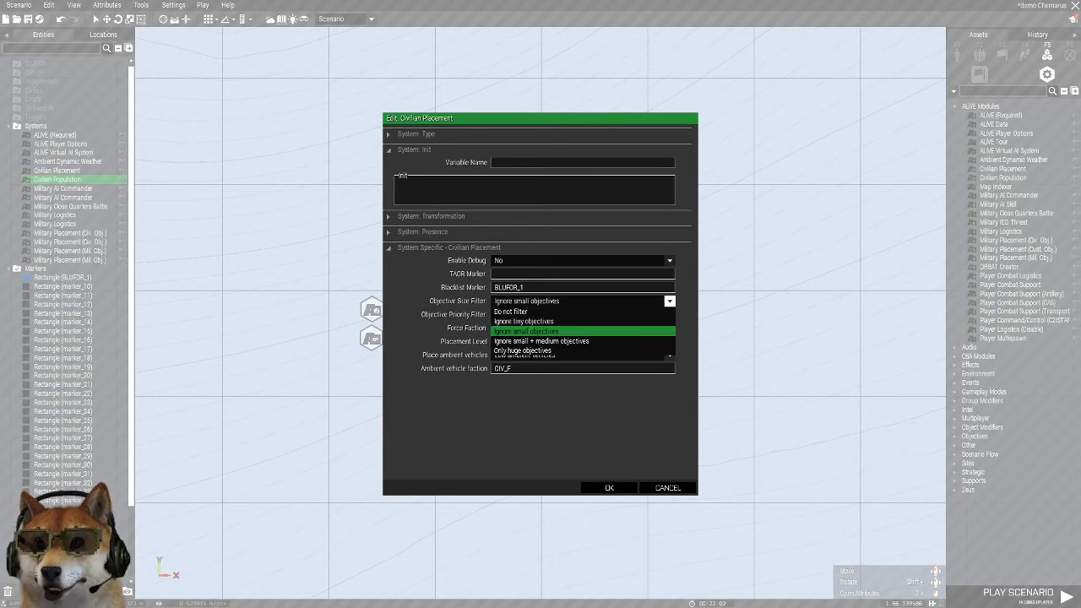
{"action": "left_click", "coordinate": [574, 330]}
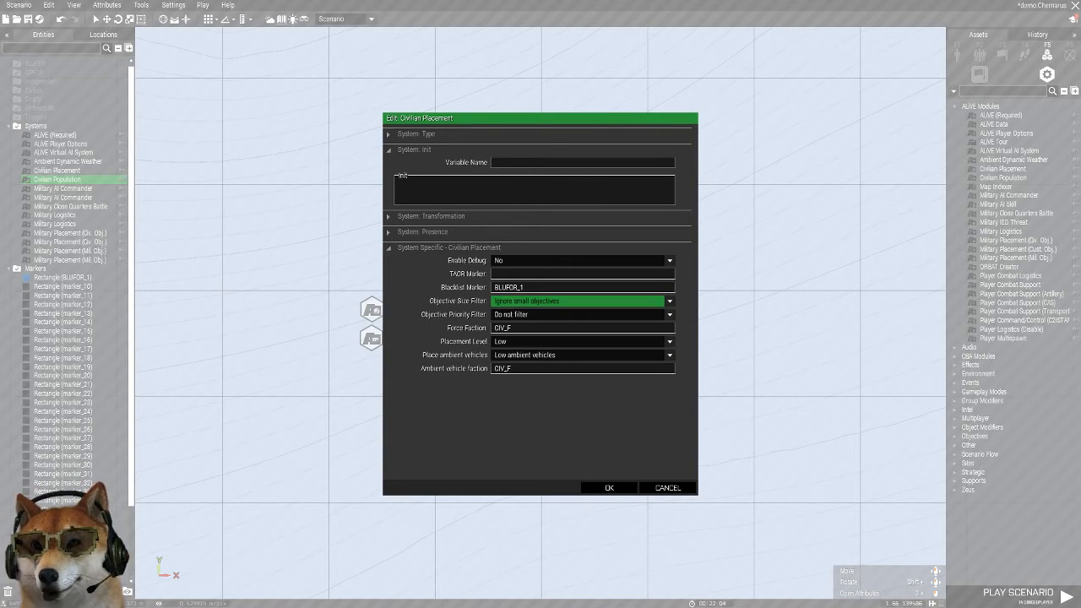
Set the Civilian Placement module's Placement Level to High and Place ambient vehicles to No ambient vehicles, and accept the attributes
{"action": "left_click", "coordinate": [583, 341]}
{"action": "left_click", "coordinate": [523, 371]}
{"action": "left_click", "coordinate": [583, 355]}
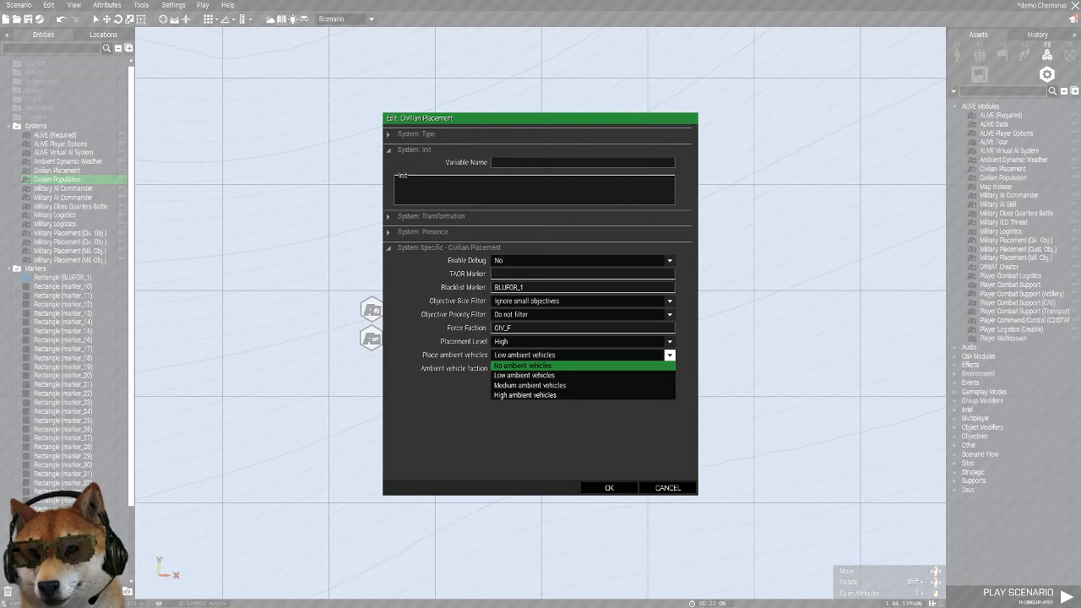
{"action": "left_click", "coordinate": [523, 365]}
{"action": "left_click", "coordinate": [608, 487]}
Set the Civilian Population module's Civilian roles to Western and BLUFOR Hostility to Extreme, leaving the Active Limiter as is, and accept
{"action": "double_click", "coordinate": [661, 312]}
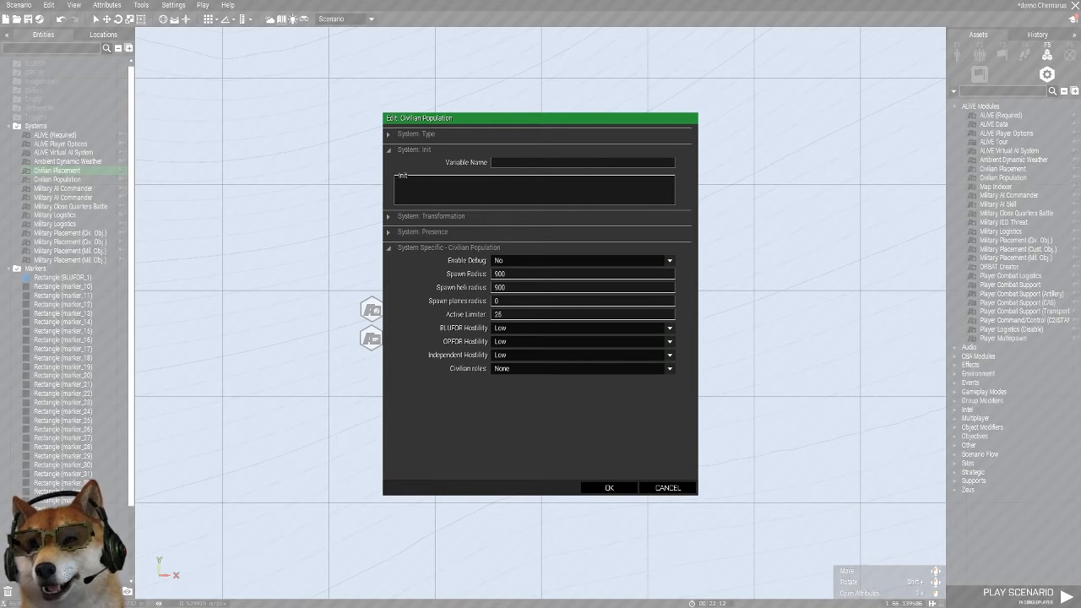
{"action": "double_click", "coordinate": [498, 314]}
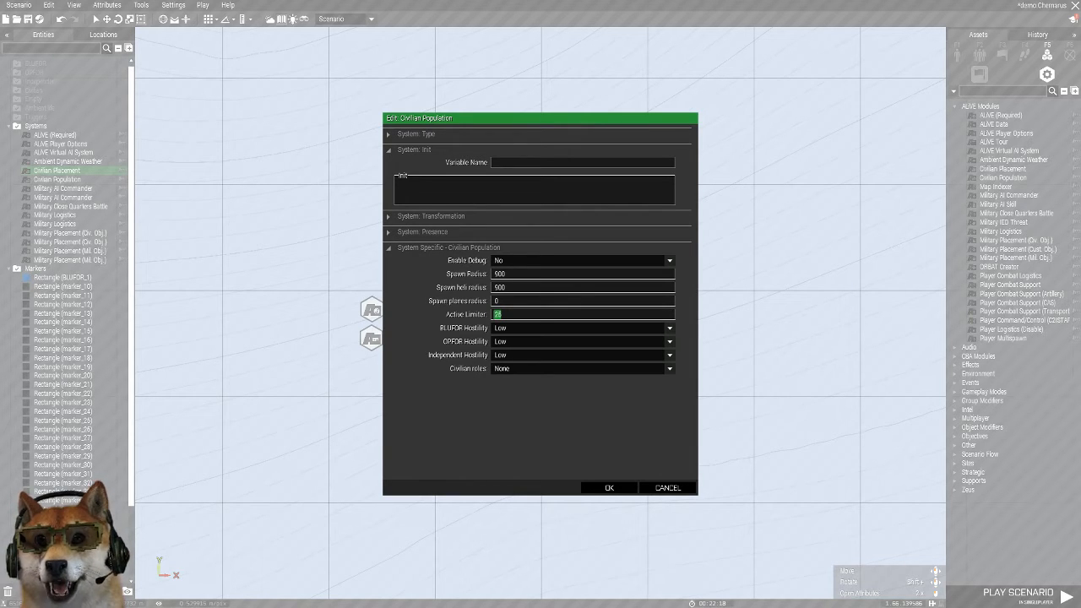
{"action": "left_click", "coordinate": [527, 369]}
{"action": "left_click", "coordinate": [525, 388]}
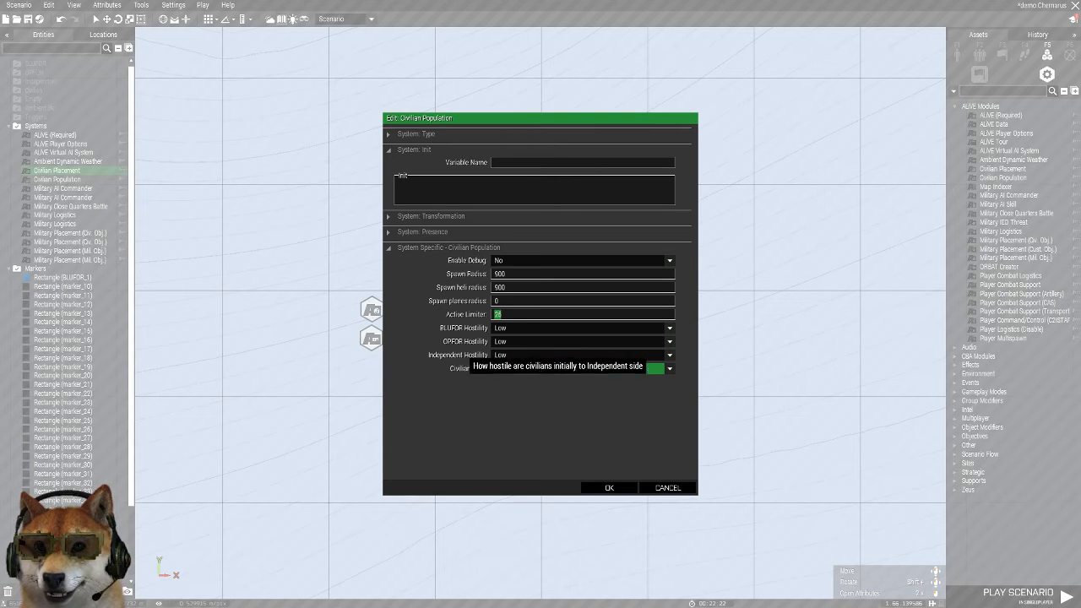
{"action": "left_click", "coordinate": [528, 329]}
{"action": "left_click", "coordinate": [525, 368]}
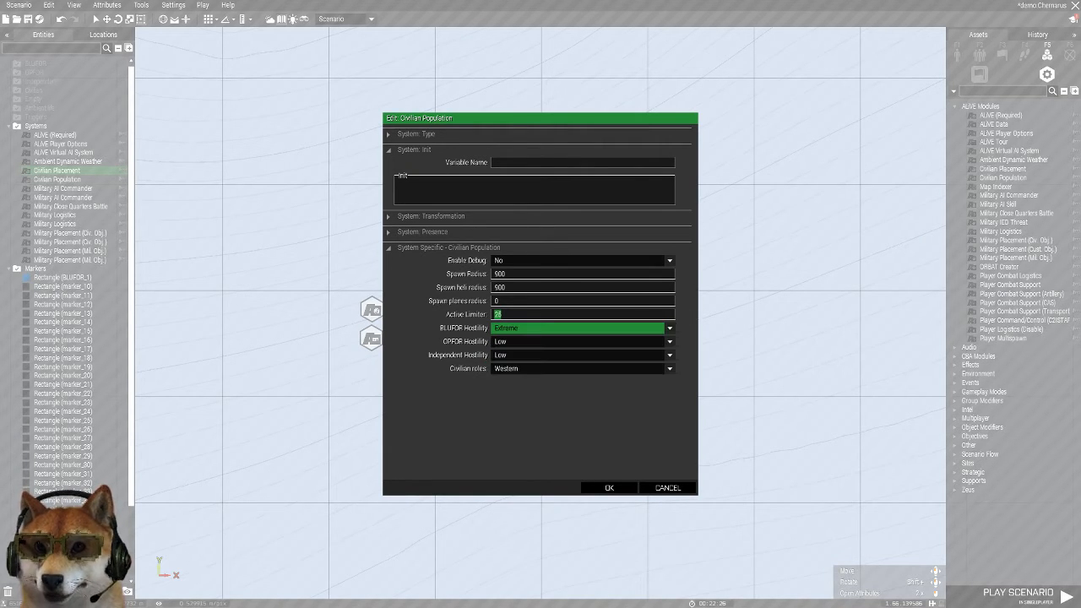
{"action": "left_click", "coordinate": [608, 488]}
Place a Player Command/Control (C2ISTAR) module just south of the Civilian Placement module and open its attributes
{"action": "scroll", "coordinate": [776, 168], "scroll_direction": "up", "scroll_amount": 2}
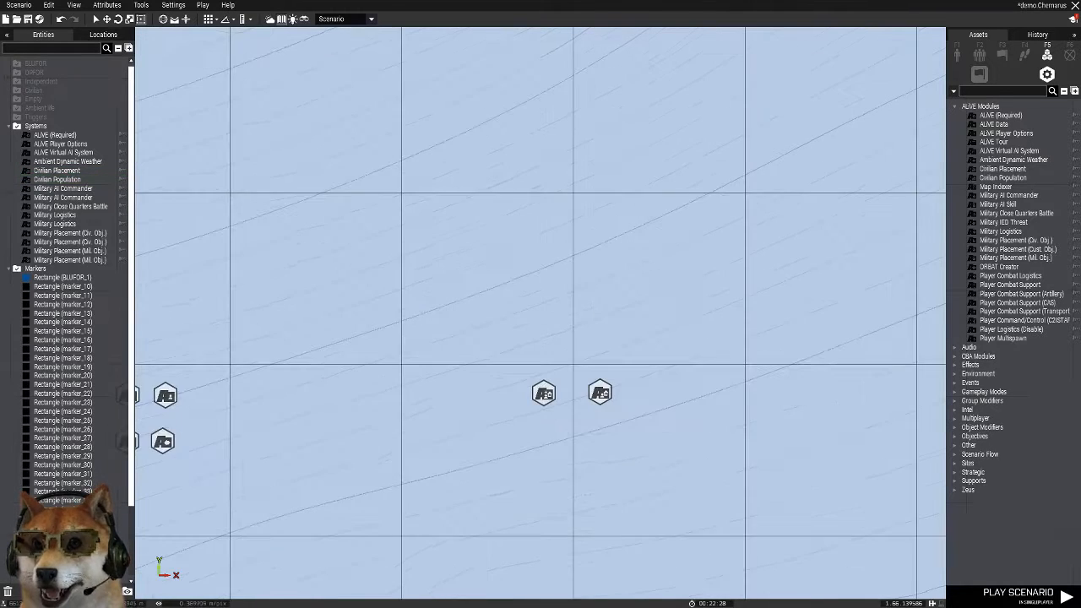
{"action": "scroll", "coordinate": [746, 226], "scroll_direction": "down", "scroll_amount": 3}
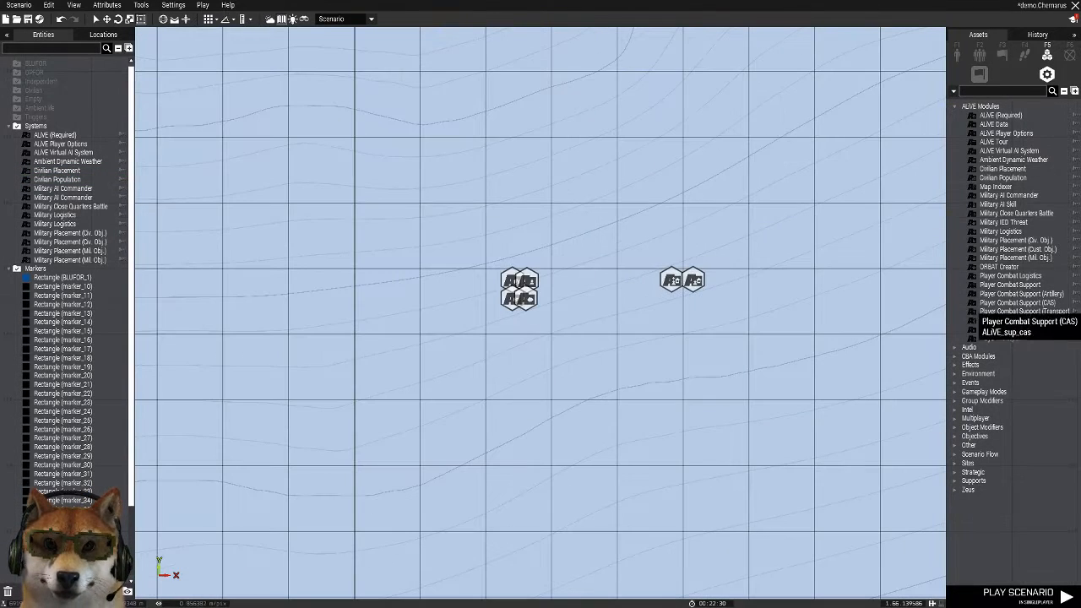
{"action": "left_click", "coordinate": [1013, 320]}
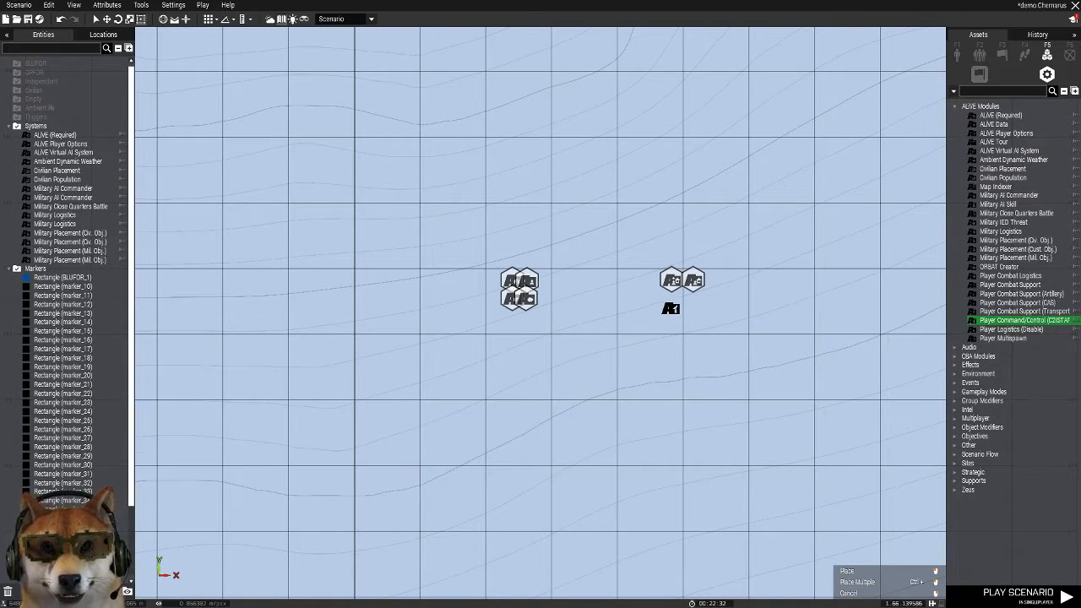
{"action": "scroll", "coordinate": [669, 311], "scroll_direction": "up", "scroll_amount": 2}
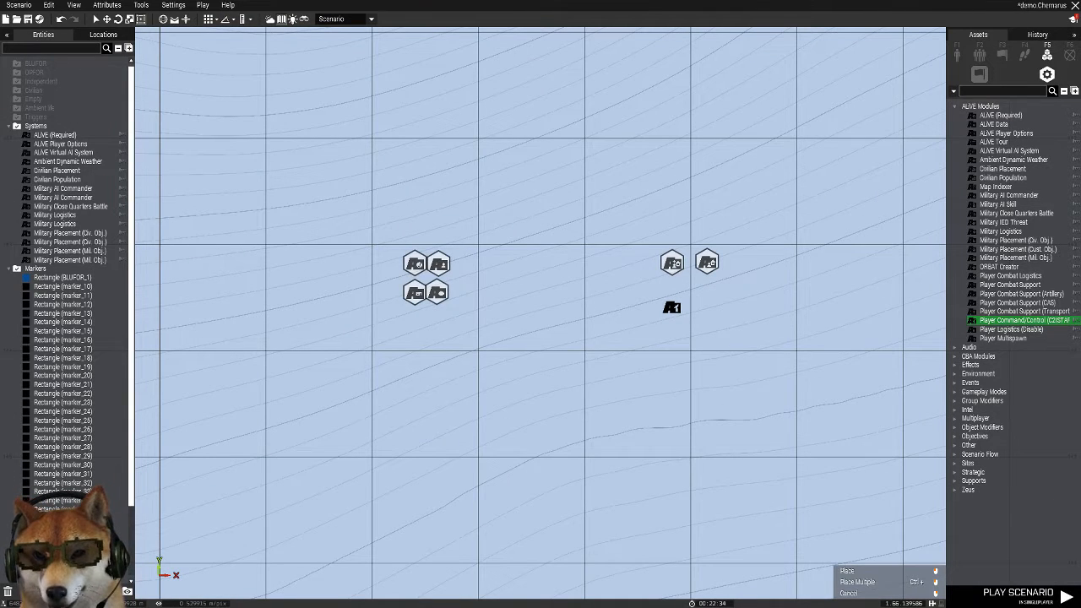
{"action": "left_click", "coordinate": [671, 307]}
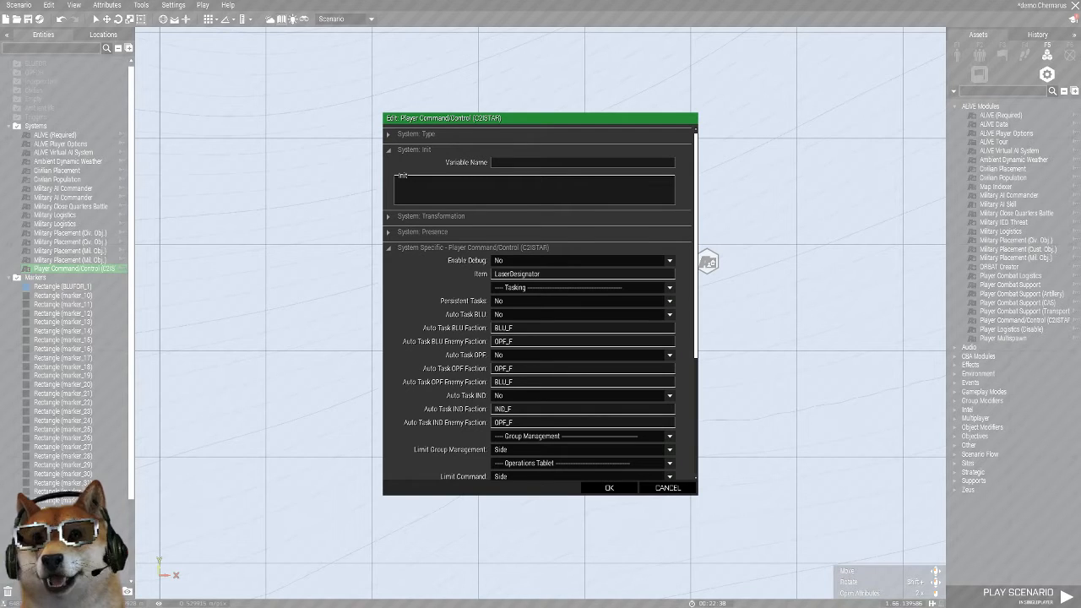
Set Persistent Tasks to Yes, Auto Task BLU Faction to rhs_faction_usmc_wd and Auto Task BLU Enemy Faction to rhs_faction_vdv
{"action": "left_click", "coordinate": [669, 300]}
{"action": "left_click", "coordinate": [557, 321]}
{"action": "left_click", "coordinate": [557, 341]}
{"action": "type", "text": "rhs_faction_vdv"}
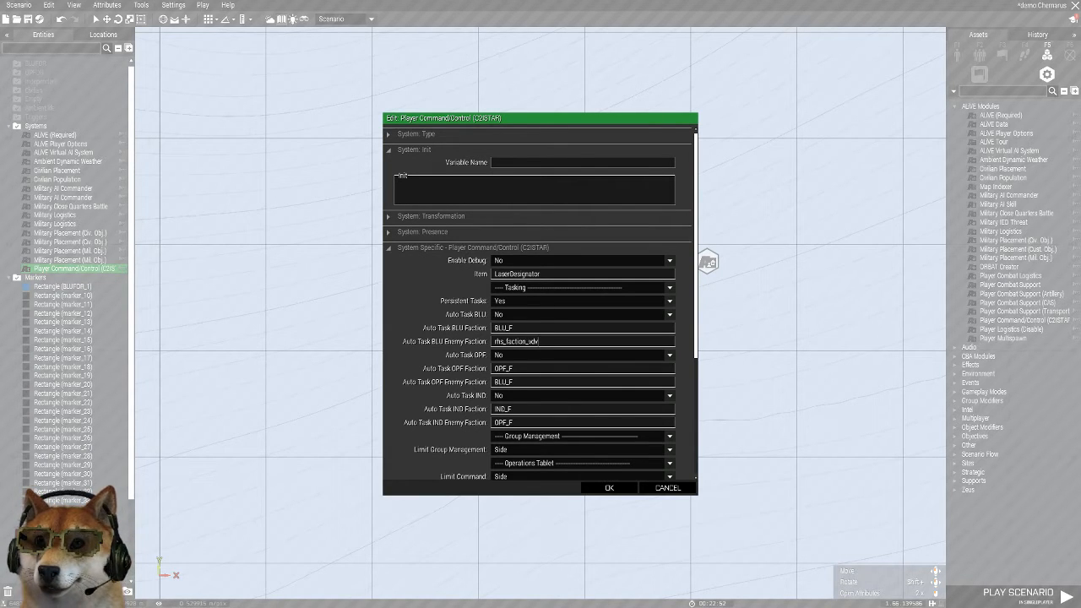
{"action": "type", "text": "rhs_faction_usmc_wd"}
Set Auto Task OPF to Yes with faction rhs_faction_vdv and enemy faction rhs_faction_usmc_wd
{"action": "type", "text": "rhs_faction_usmc_wd"}
{"action": "key", "text": "ctrl+a"}
{"action": "key", "text": "ctrl+c"}
{"action": "left_click", "coordinate": [516, 369]}
{"action": "key", "text": "ctrl+a"}
{"action": "key", "text": "ctrl+v"}
{"action": "left_click", "coordinate": [540, 356]}
{"action": "left_click", "coordinate": [540, 375]}
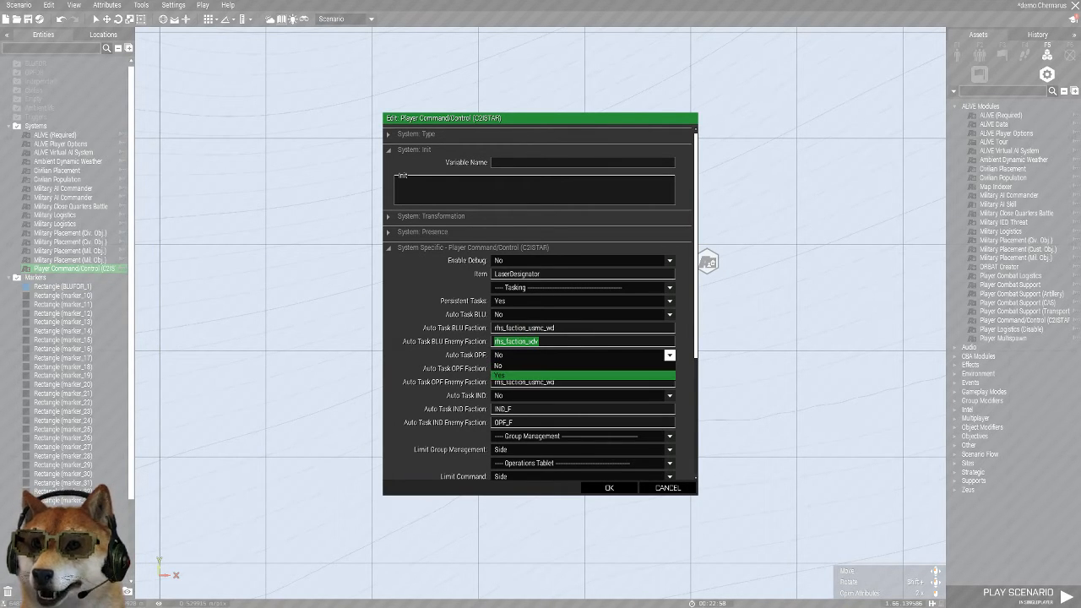
Set the Player Command/Control module's Intel Coverage to Medium coverage of intel and accept the attributes
{"action": "scroll", "coordinate": [541, 304], "scroll_direction": "down", "scroll_amount": 1}
{"action": "scroll", "coordinate": [540, 304], "scroll_direction": "down", "scroll_amount": 2}
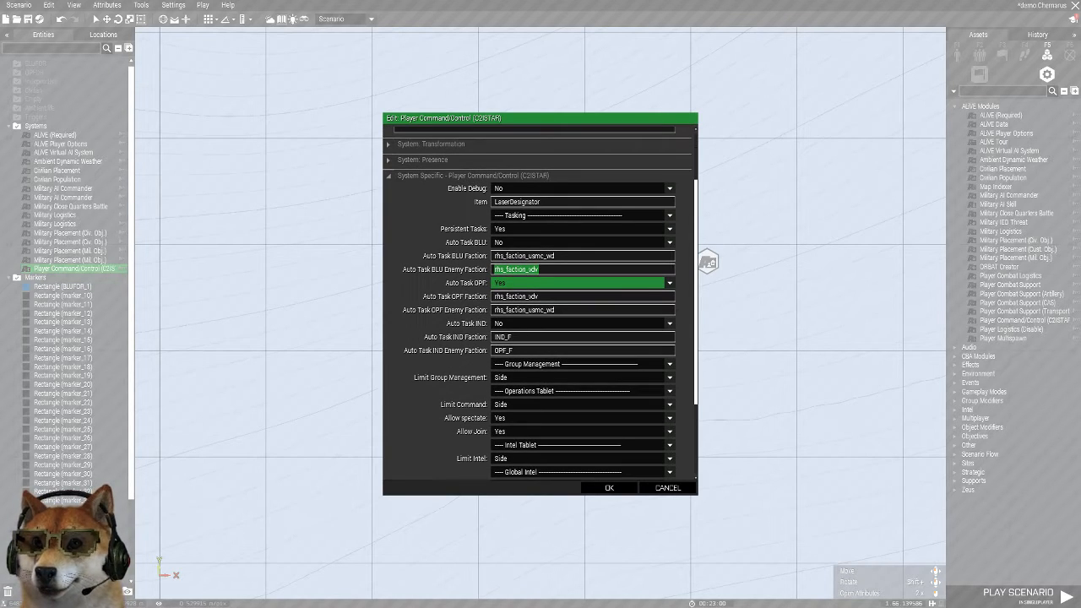
{"action": "scroll", "coordinate": [540, 304], "scroll_direction": "down", "scroll_amount": 5}
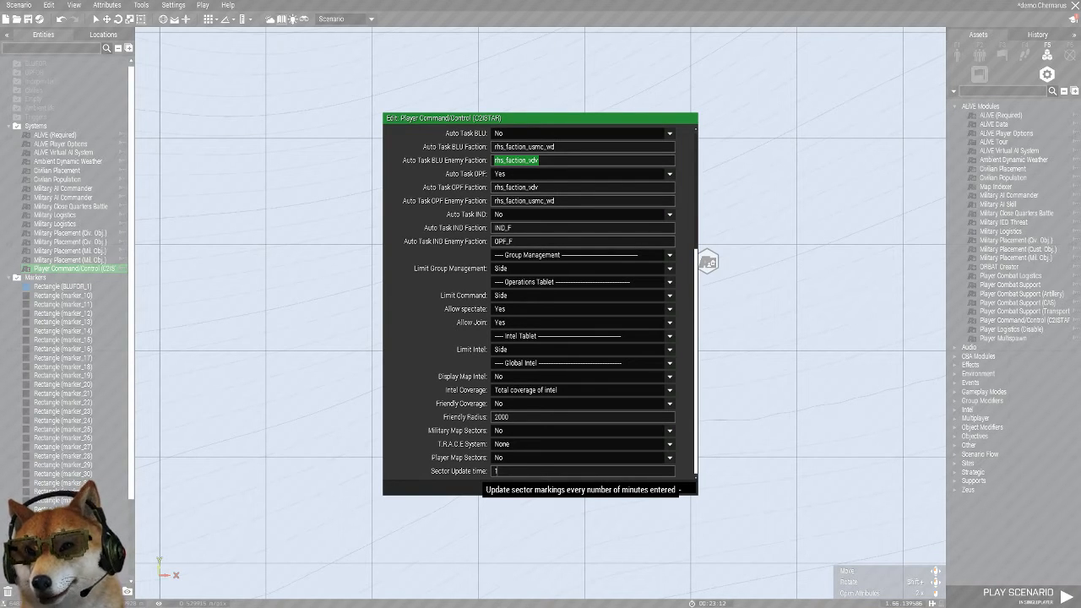
{"action": "left_click", "coordinate": [581, 390]}
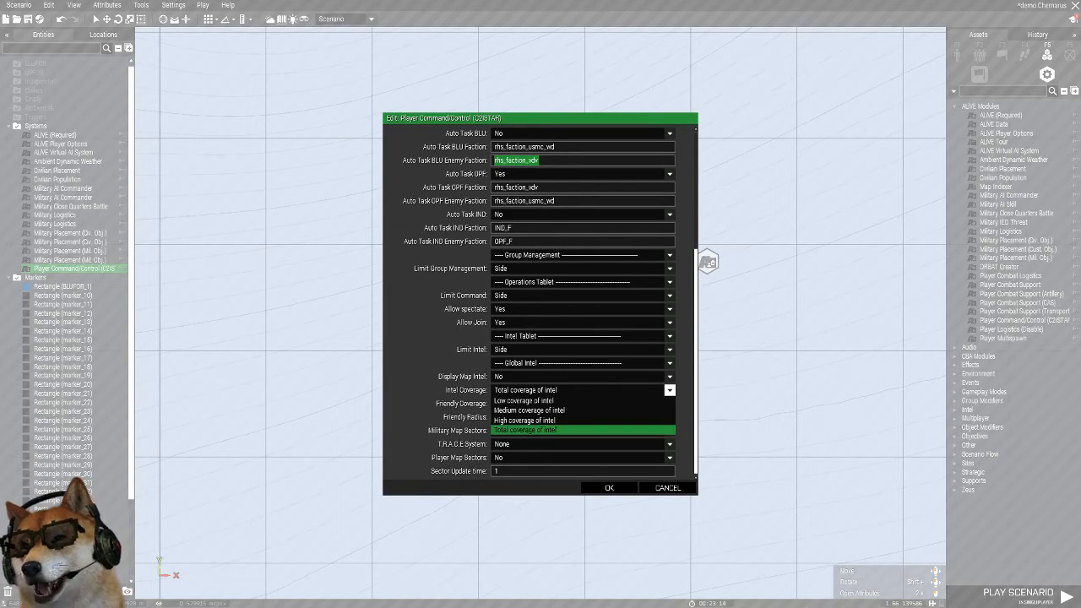
{"action": "left_click", "coordinate": [541, 409]}
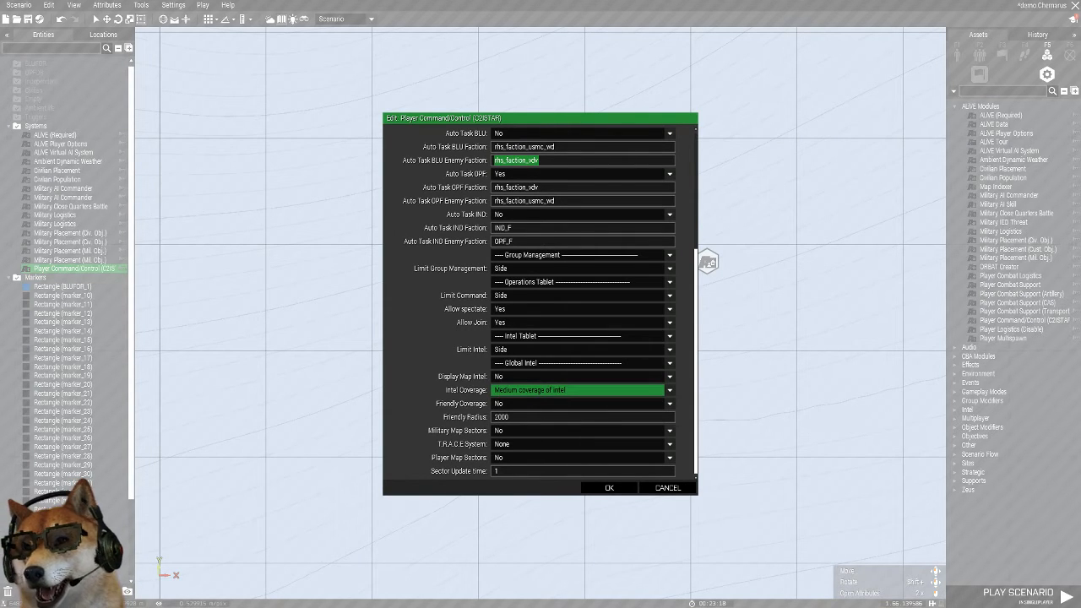
{"action": "scroll", "coordinate": [540, 304], "scroll_direction": "up", "scroll_amount": 3}
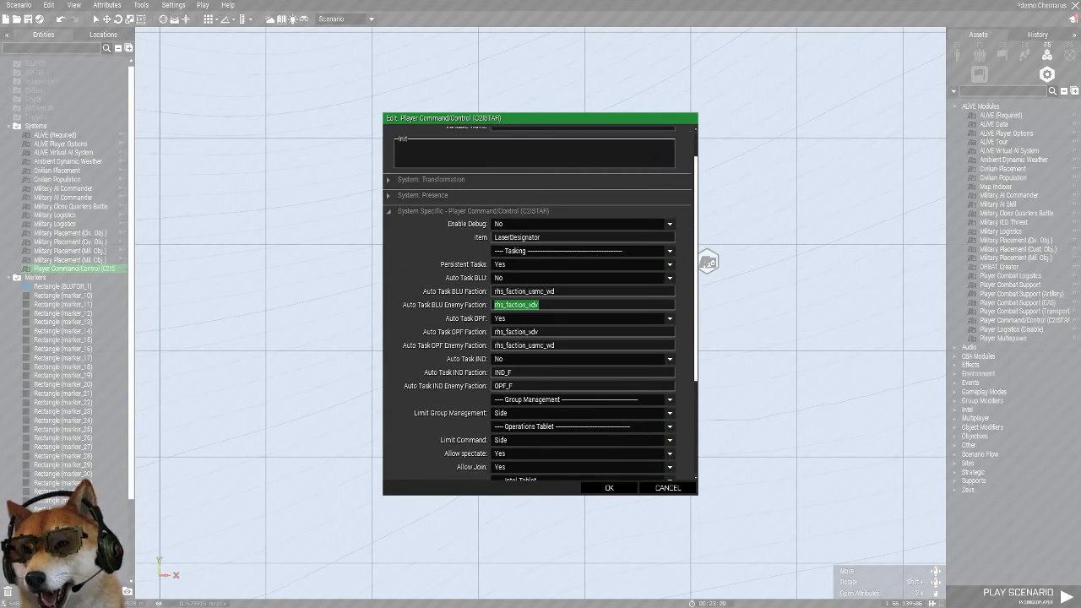
{"action": "scroll", "coordinate": [540, 304], "scroll_direction": "up", "scroll_amount": 1}
{"action": "left_click", "coordinate": [608, 487]}
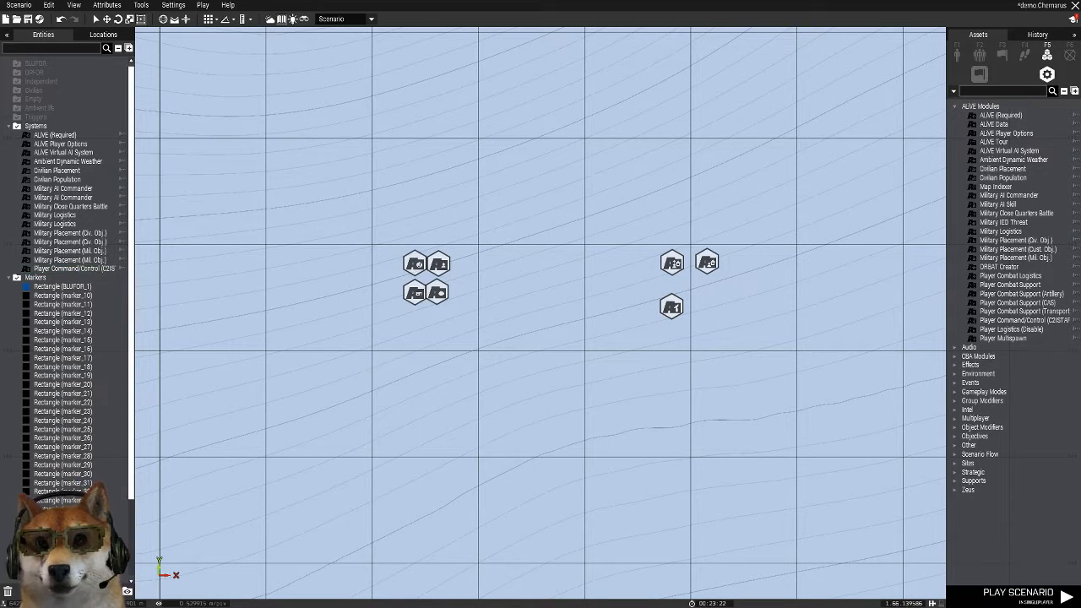
Look over the map from the offshore system modules past Chernogorsk and Elektrozavodsk up to both commanders' airfields
{"action": "scroll", "coordinate": [862, 272], "scroll_direction": "down", "scroll_amount": 2}
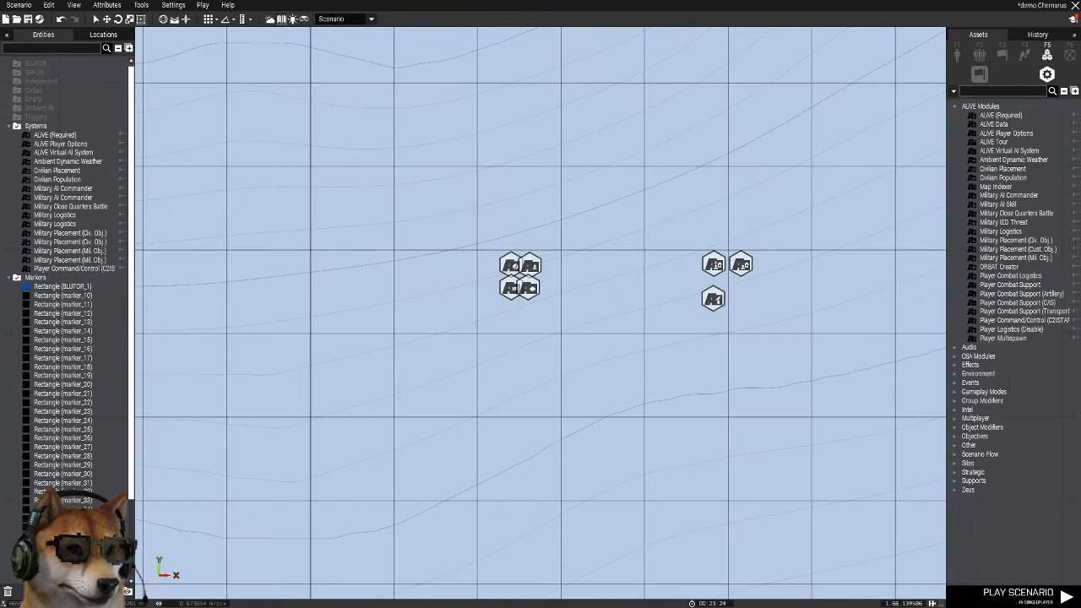
{"action": "scroll", "coordinate": [908, 152], "scroll_direction": "down", "scroll_amount": 2}
{"action": "right_click_drag", "start_coordinate": [935, 93], "coordinate": [376, 362]}
{"action": "scroll", "coordinate": [718, 158], "scroll_direction": "down", "scroll_amount": 3}
{"action": "scroll", "coordinate": [759, 185], "scroll_direction": "down", "scroll_amount": 3}
{"action": "right_click_drag", "start_coordinate": [759, 185], "coordinate": [577, 319]}
{"action": "scroll", "coordinate": [577, 319], "scroll_direction": "down", "scroll_amount": 5}
{"action": "scroll", "coordinate": [626, 314], "scroll_direction": "up", "scroll_amount": 4}
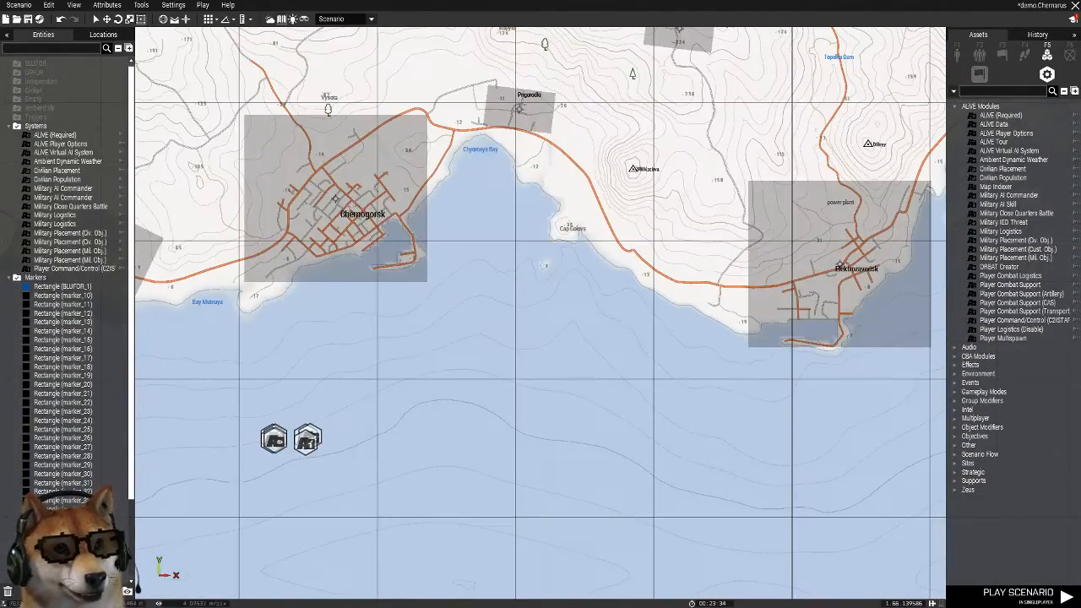
{"action": "scroll", "coordinate": [380, 380], "scroll_direction": "up", "scroll_amount": 3}
{"action": "right_click_drag", "start_coordinate": [379, 380], "coordinate": [660, 238]}
{"action": "scroll", "coordinate": [660, 238], "scroll_direction": "down", "scroll_amount": 4}
{"action": "right_click_drag", "start_coordinate": [787, 147], "coordinate": [503, 494]}
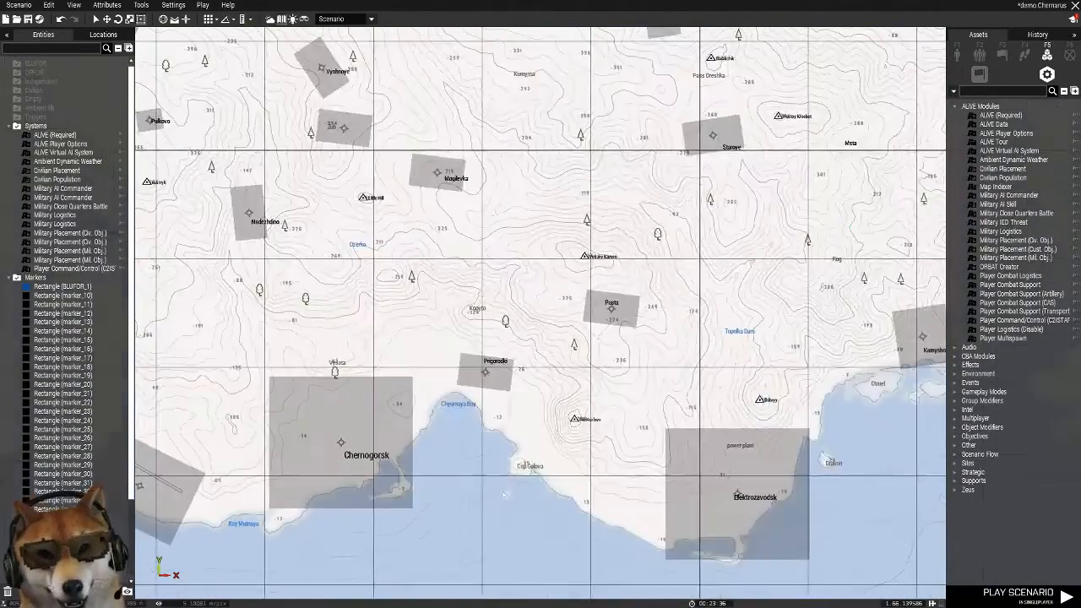
{"action": "scroll", "coordinate": [622, 370], "scroll_direction": "down", "scroll_amount": 5}
{"action": "scroll", "coordinate": [589, 144], "scroll_direction": "down", "scroll_amount": 2}
{"action": "right_click_drag", "start_coordinate": [588, 145], "coordinate": [629, 246]}
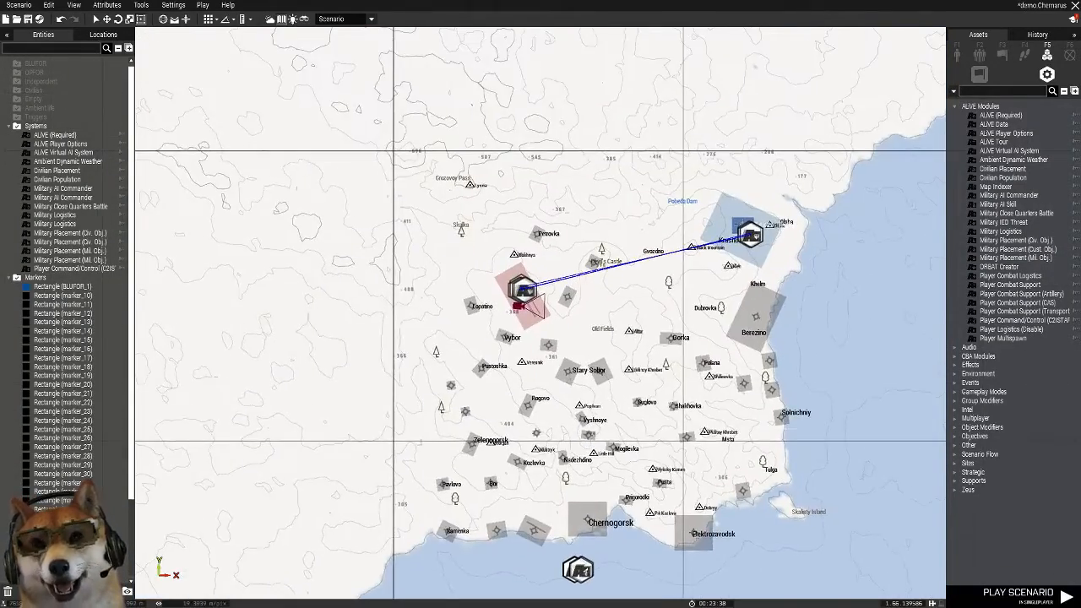
Examine the northeastern airstrip closely, including its synced module cluster and the hangars south of the runway
{"action": "scroll", "coordinate": [607, 110], "scroll_direction": "up", "scroll_amount": 5}
{"action": "right_click_drag", "start_coordinate": [745, 253], "coordinate": [551, 211]}
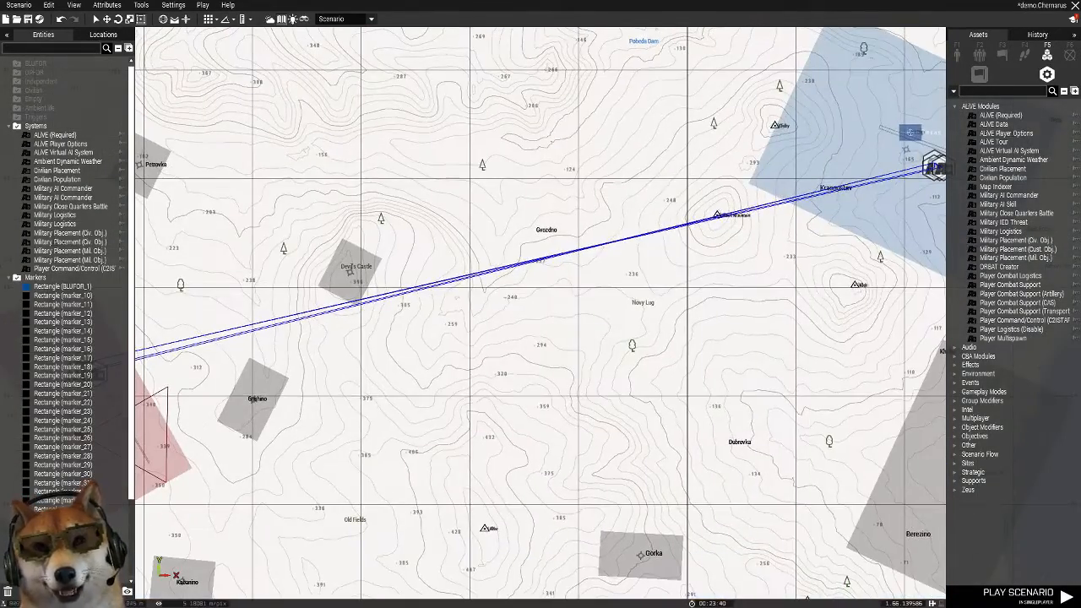
{"action": "right_click_drag", "start_coordinate": [926, 103], "coordinate": [620, 382]}
{"action": "scroll", "coordinate": [620, 381], "scroll_direction": "up", "scroll_amount": 4}
{"action": "scroll", "coordinate": [633, 521], "scroll_direction": "up", "scroll_amount": 5}
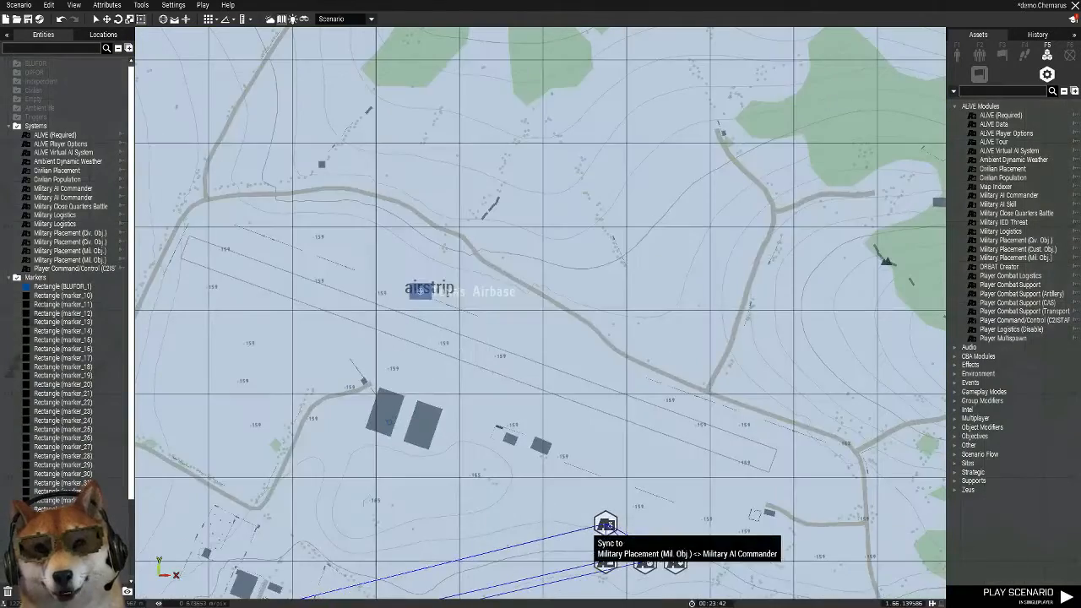
{"action": "scroll", "coordinate": [596, 524], "scroll_direction": "up", "scroll_amount": 3}
{"action": "scroll", "coordinate": [566, 468], "scroll_direction": "down", "scroll_amount": 3}
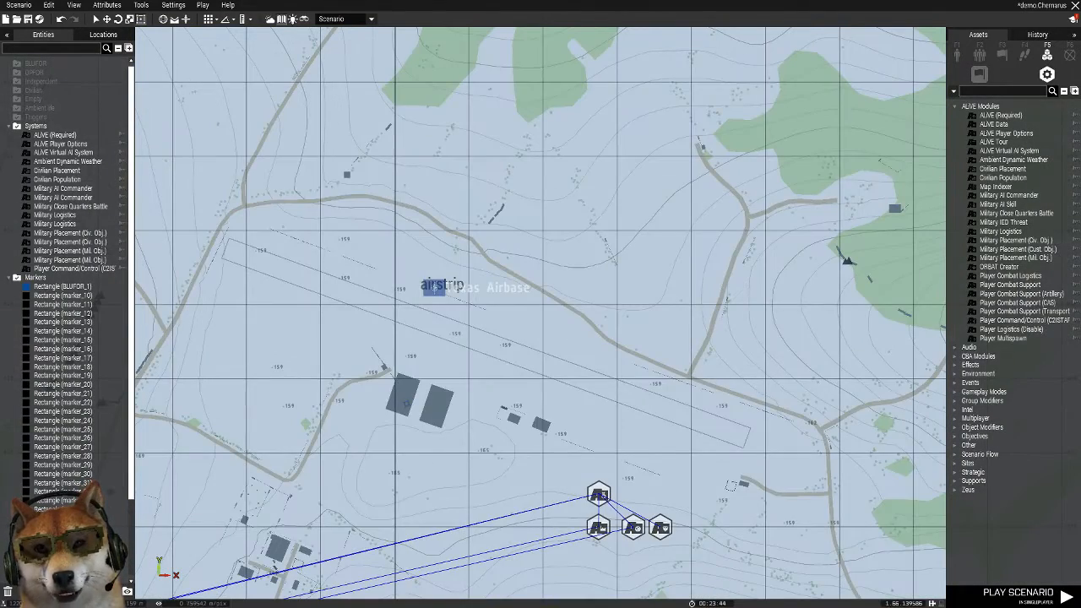
{"action": "scroll", "coordinate": [538, 432], "scroll_direction": "up", "scroll_amount": 3}
{"action": "right_click_drag", "start_coordinate": [539, 432], "coordinate": [650, 418]}
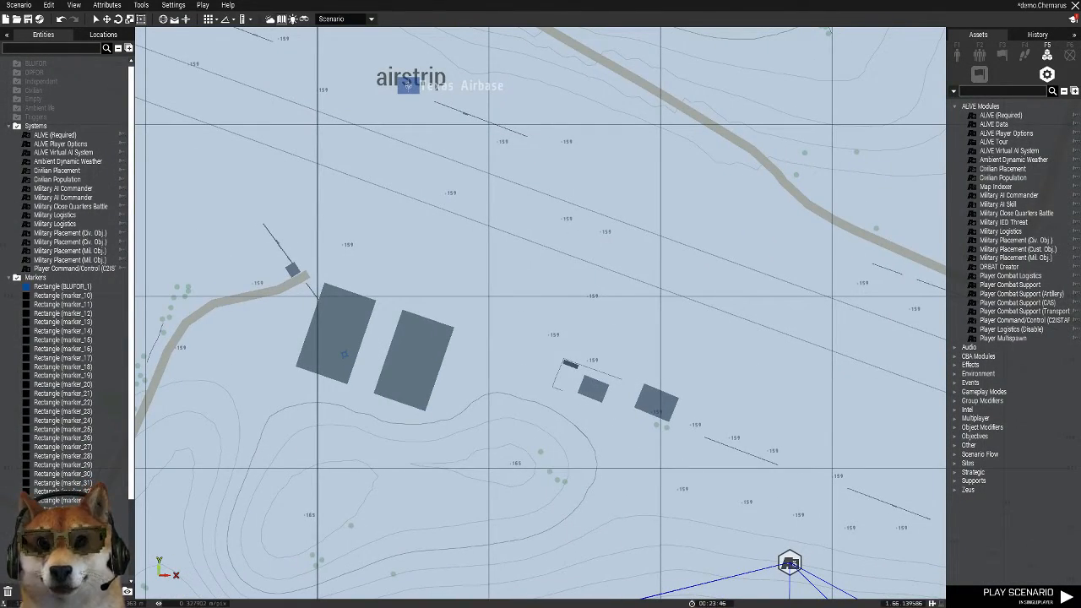